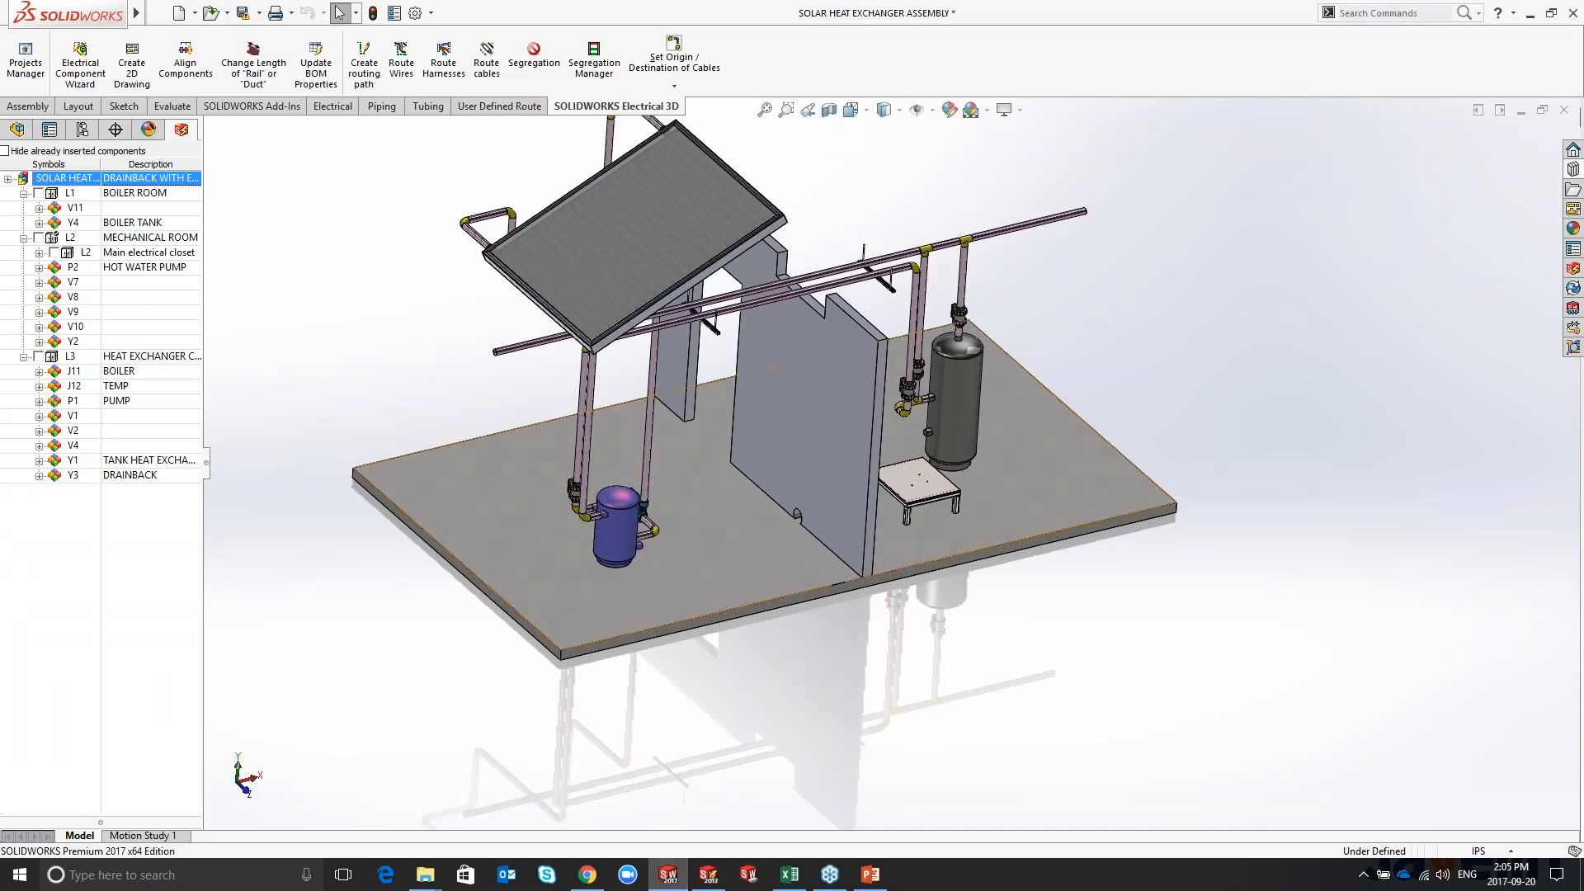
# Step: Preview the Control P-ID drawing from the project documents, then close the preview
pyautogui.click(1573, 268)
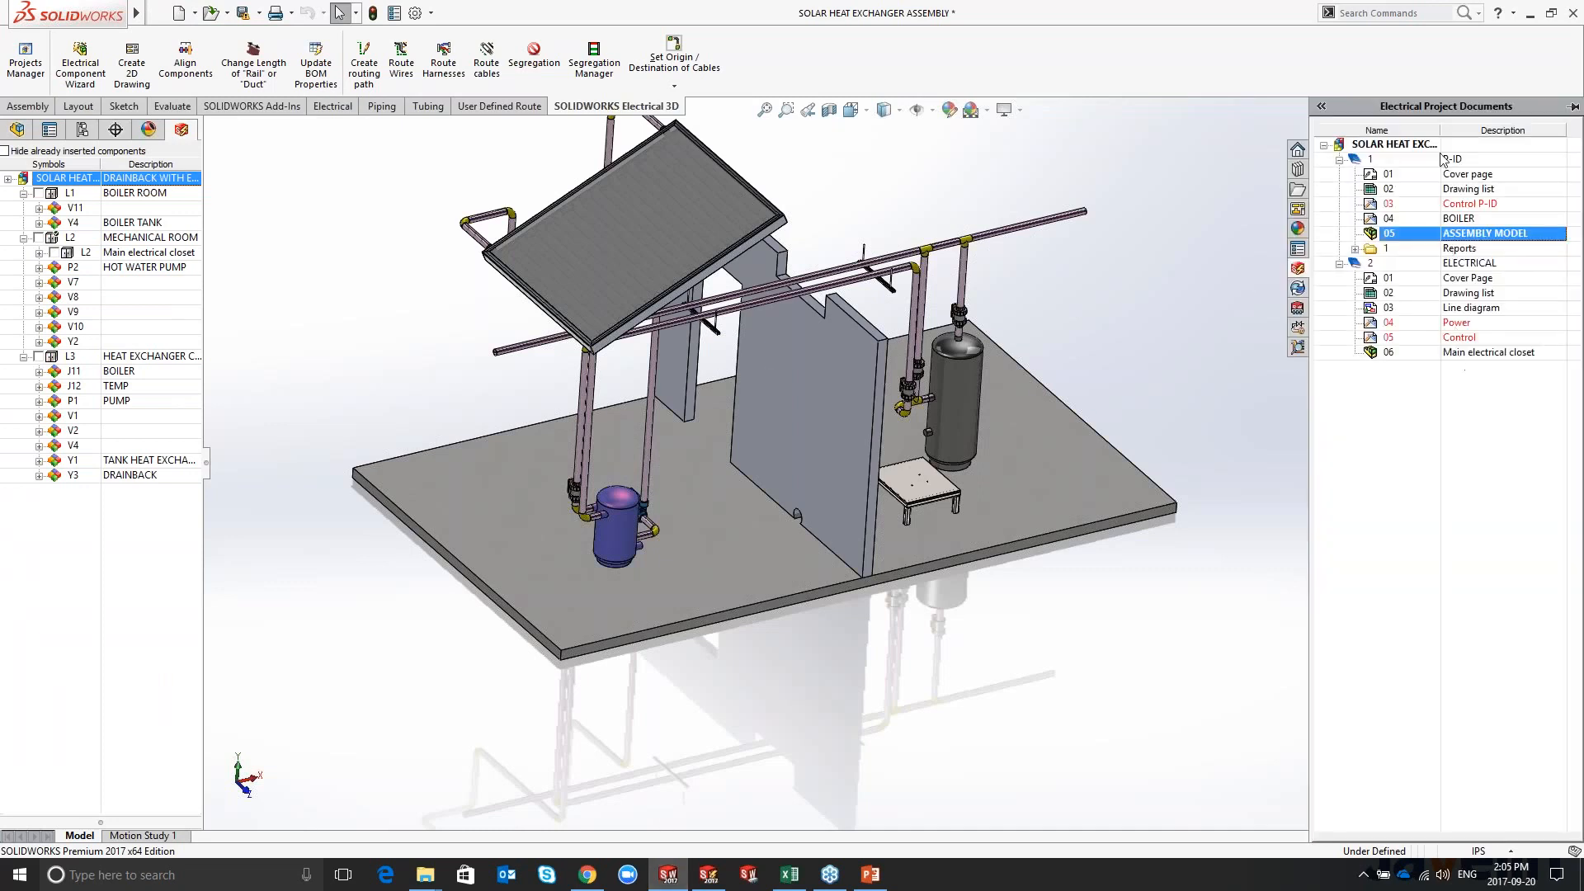
pyautogui.click(1462, 204)
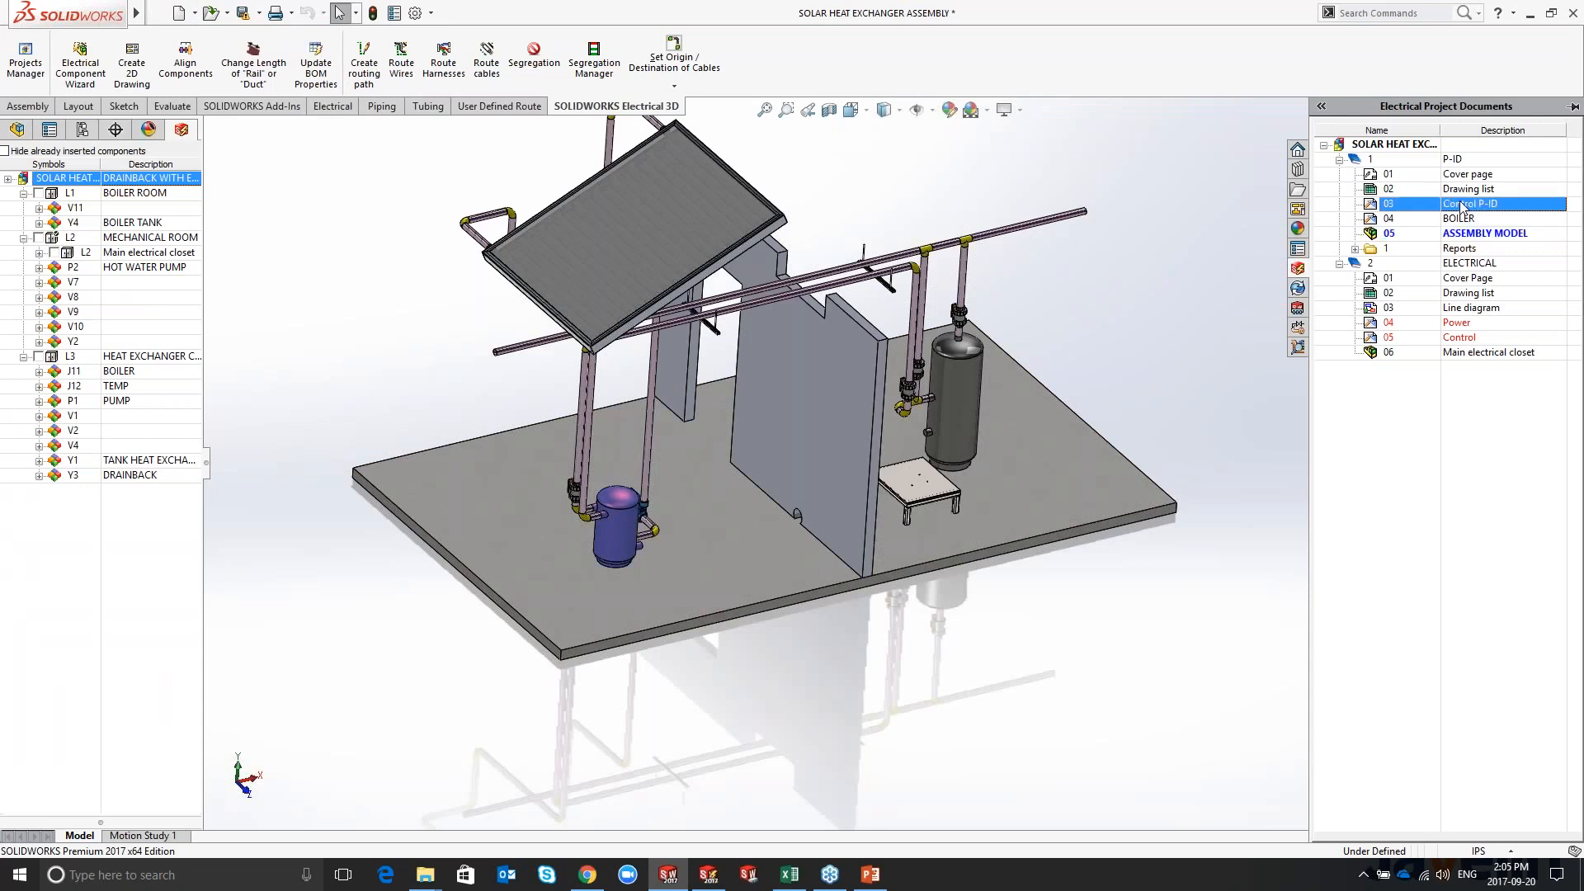
pyautogui.doubleClick(1462, 204)
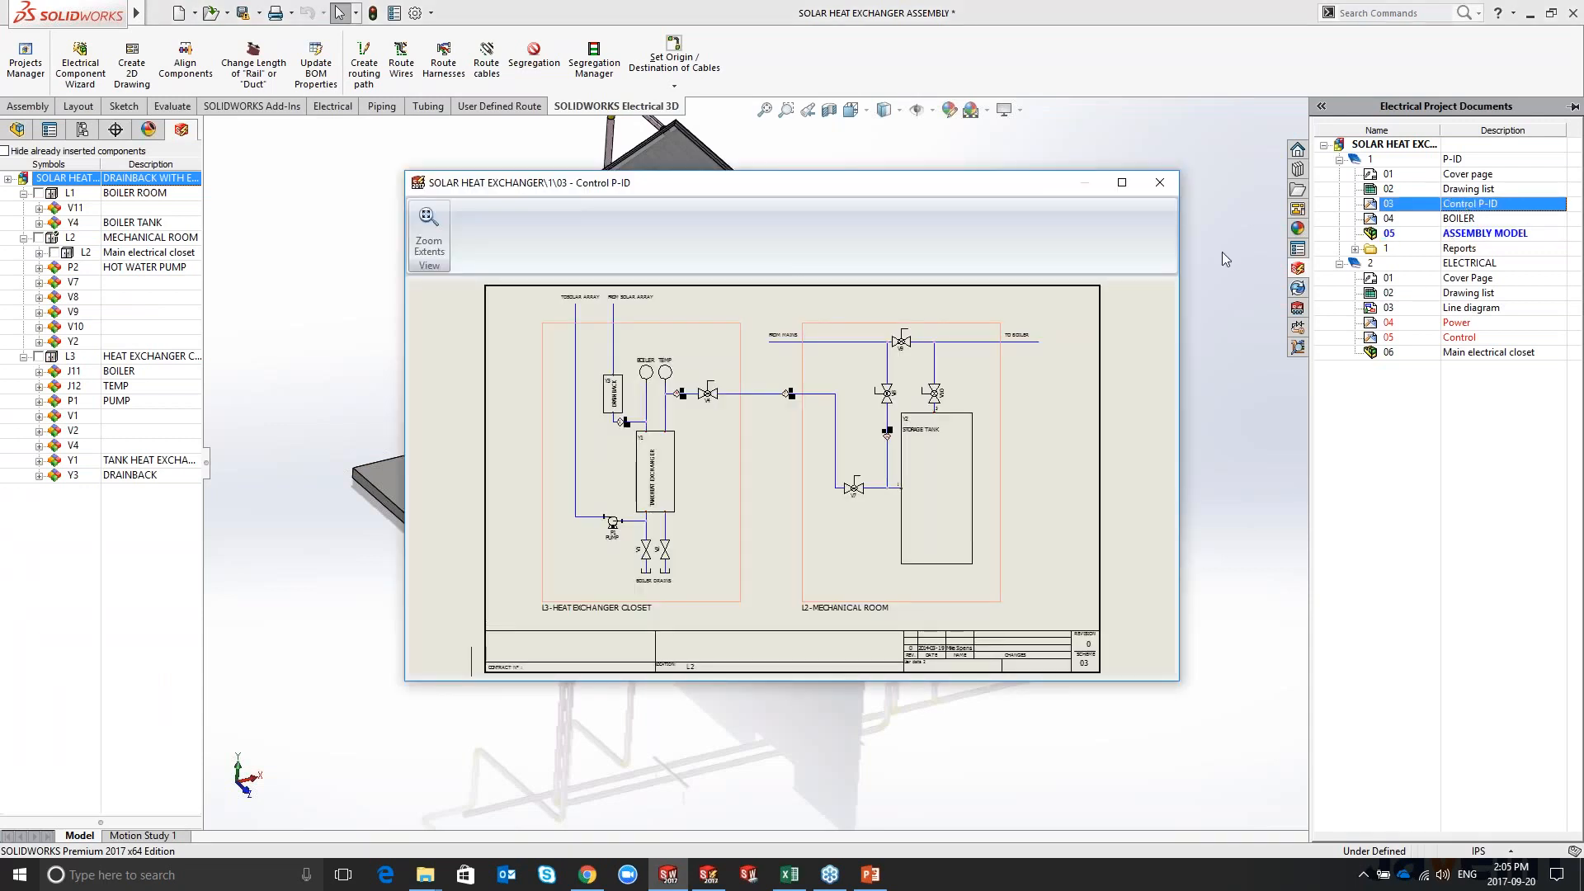
pyautogui.click(1160, 183)
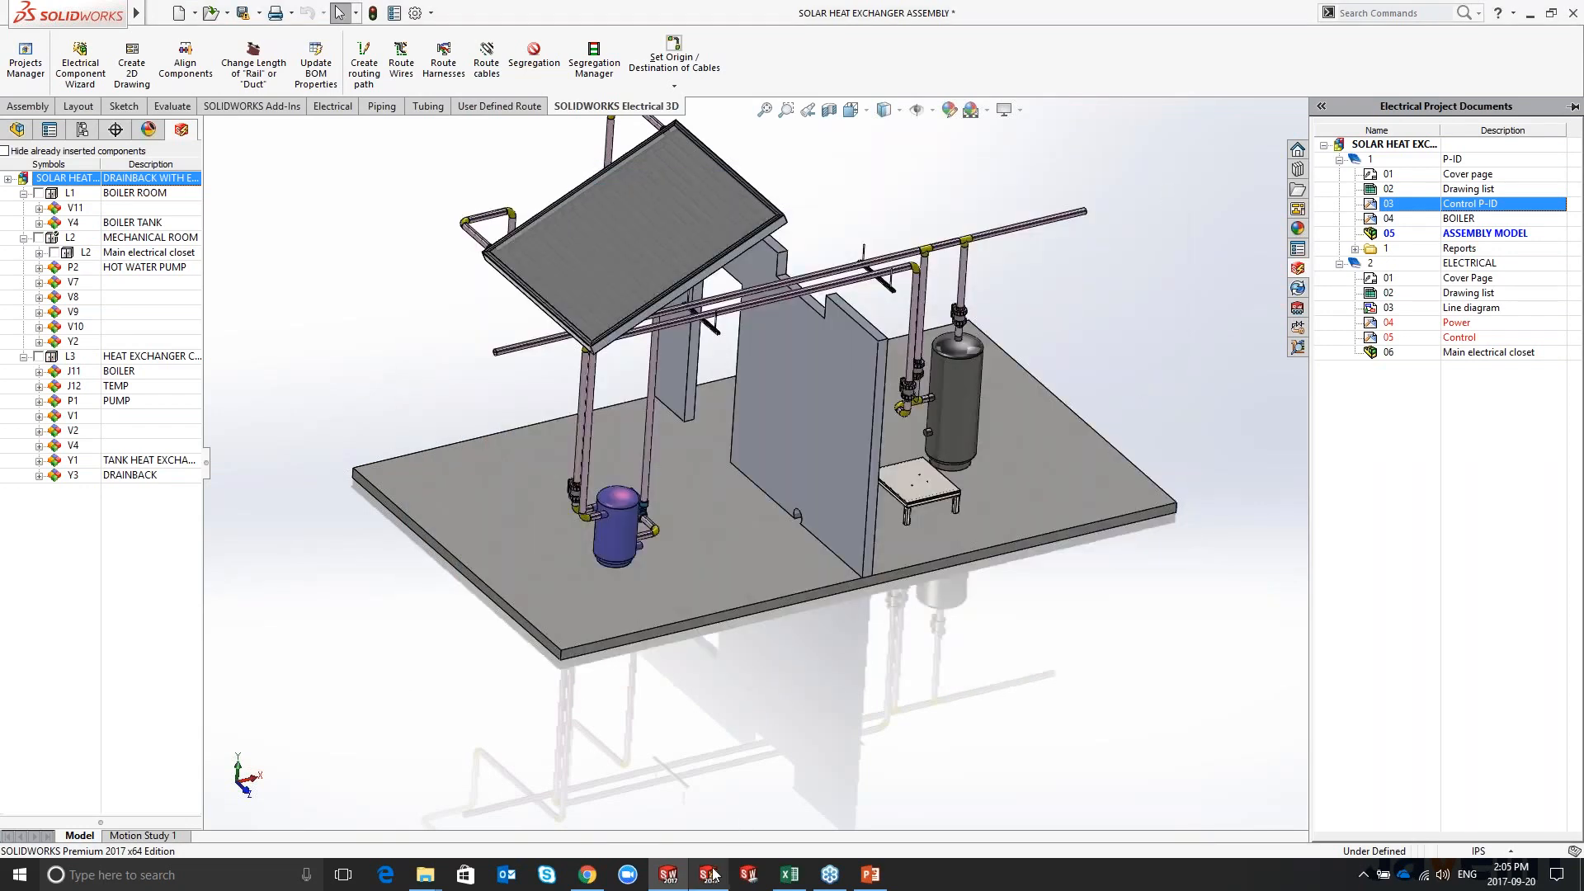
# Step: Switch to SOLIDWORKS Electrical and display the 03 - Control P-ID drawing
pyautogui.moveTo(714, 874)
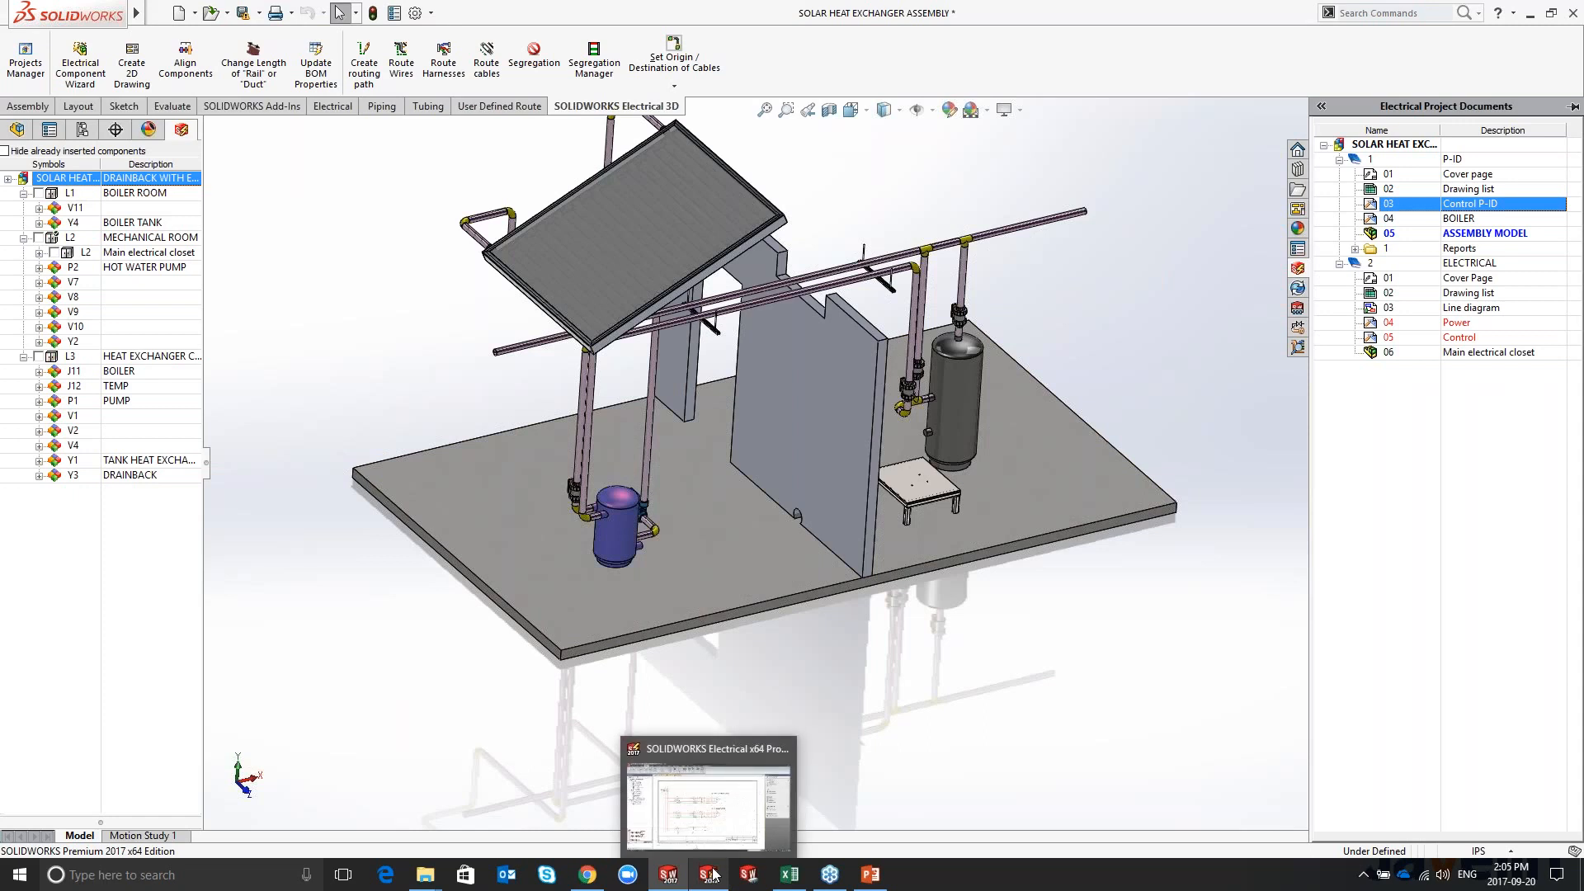
pyautogui.click(714, 874)
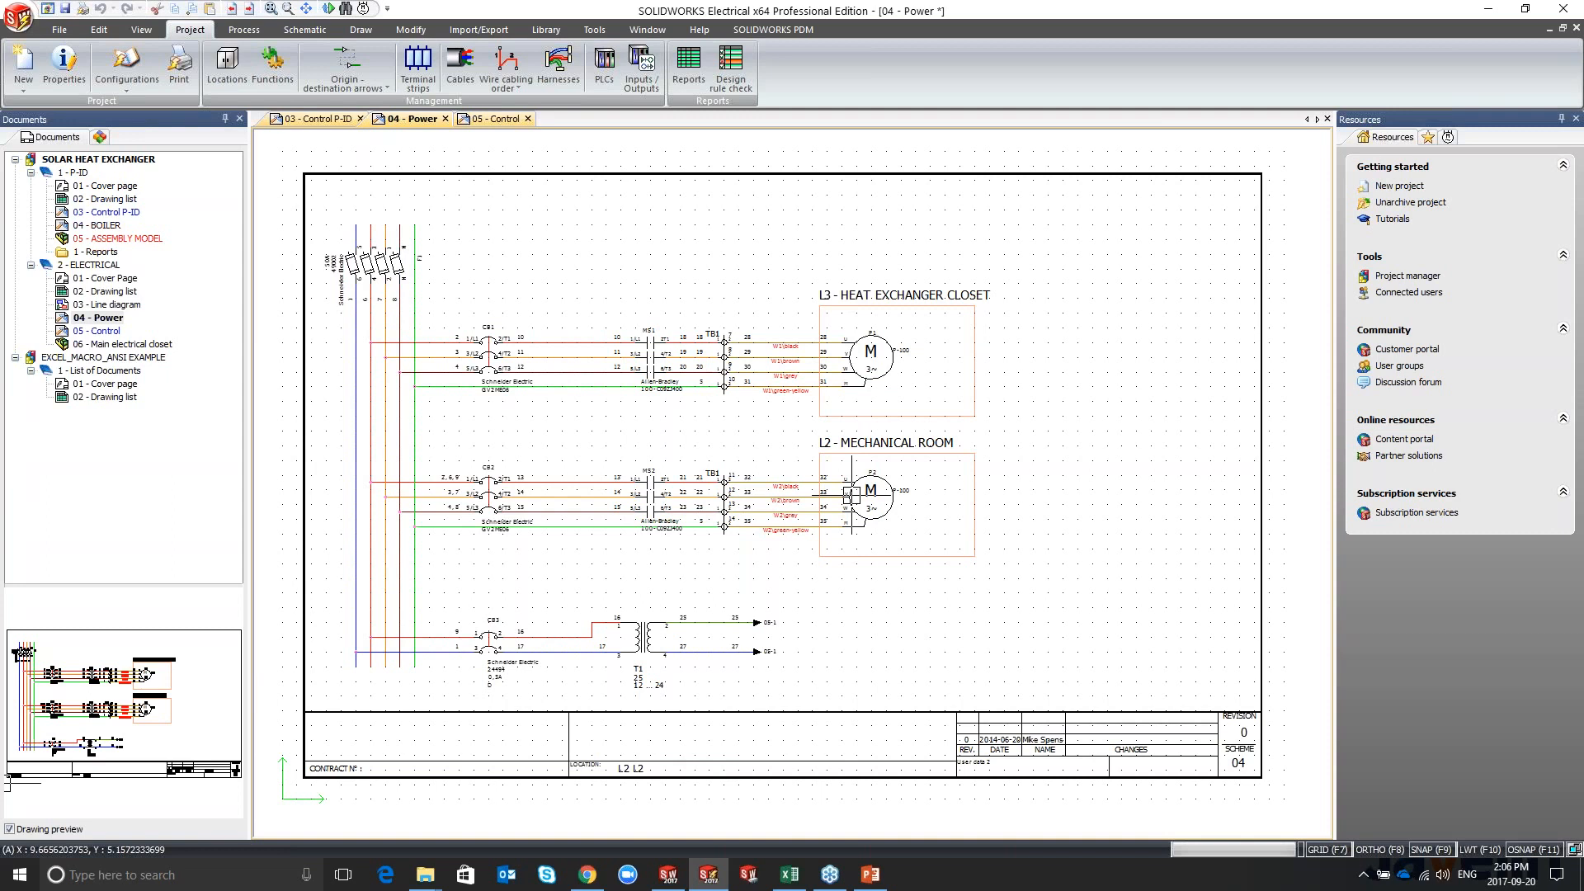
pyautogui.click(318, 119)
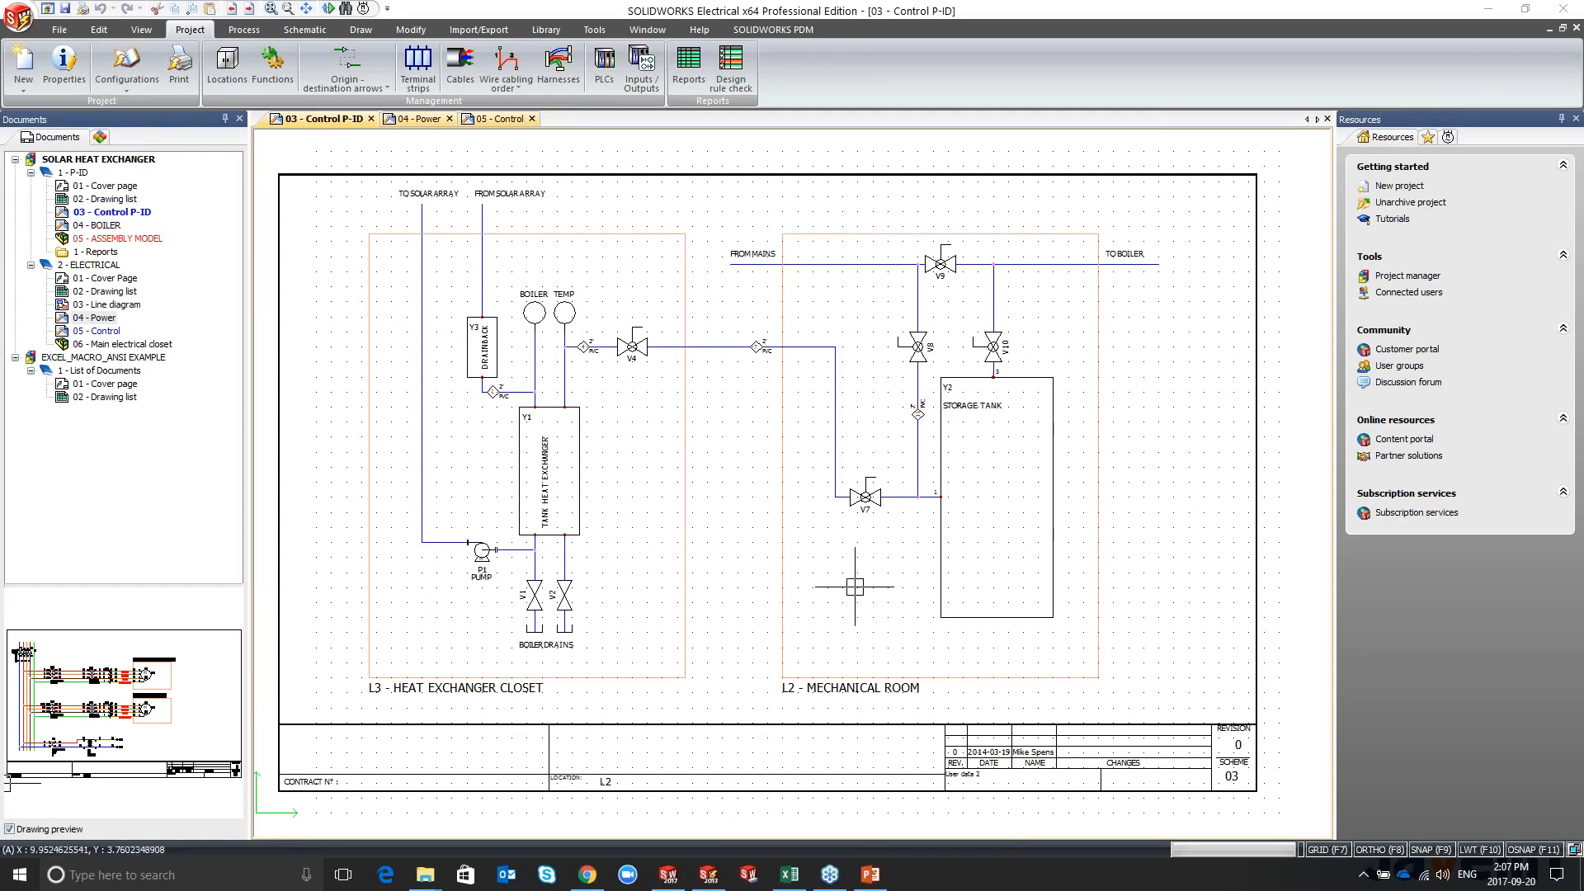
# Step: Search the symbol library for "pump" in place of the current search term
pyautogui.click(1448, 138)
pyautogui.click(1396, 242)
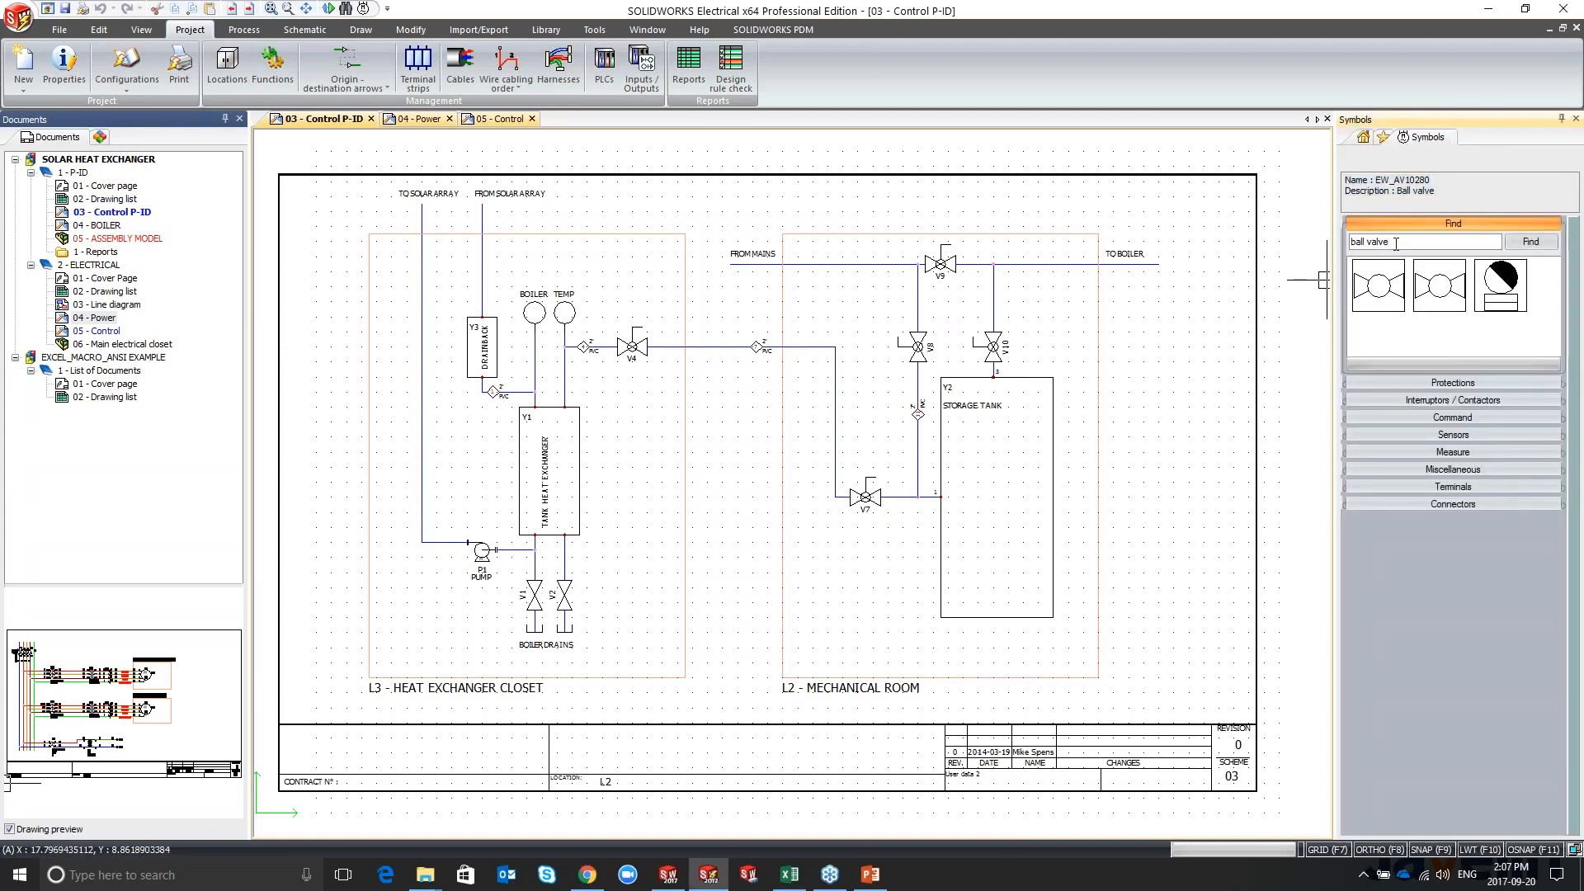
pyautogui.press('BackSpace')
pyautogui.press('BackSpace')
pyautogui.press('BackSpace')
pyautogui.press('BackSpace')
pyautogui.press('BackSpace')
pyautogui.press('BackSpace')
pyautogui.press('BackSpace')
pyautogui.write('pump')
pyautogui.press('Return')
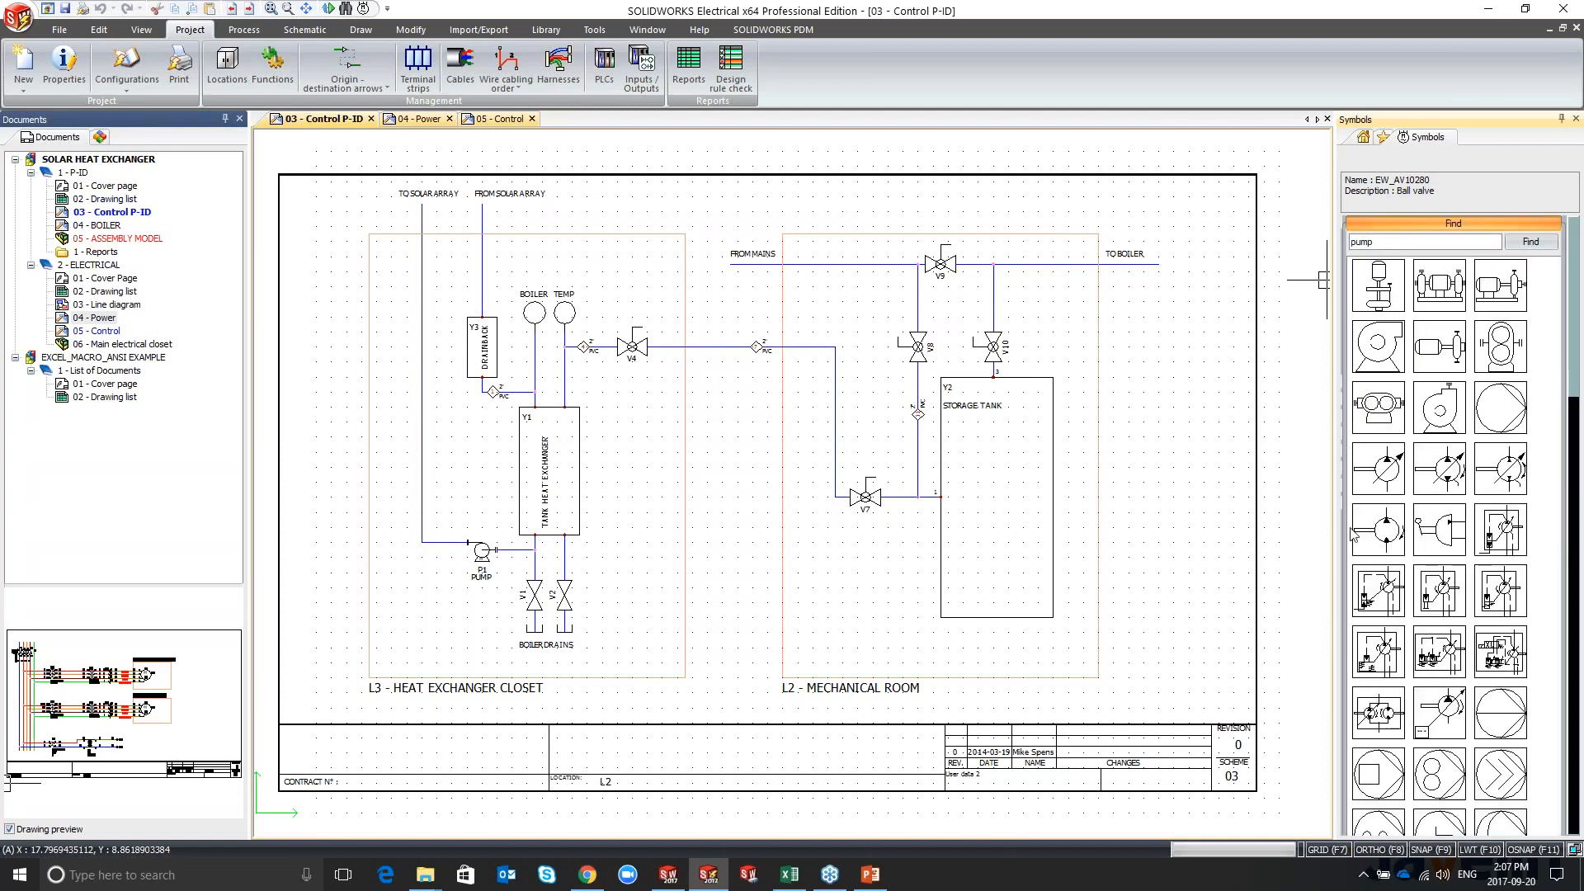
# Step: Start inserting the motor-driven pump symbol EW_PCF062 from the search results, keeping it as the chosen symbol
pyautogui.scroll(-2, 1469, 674)
pyautogui.scroll(-3, 1469, 674)
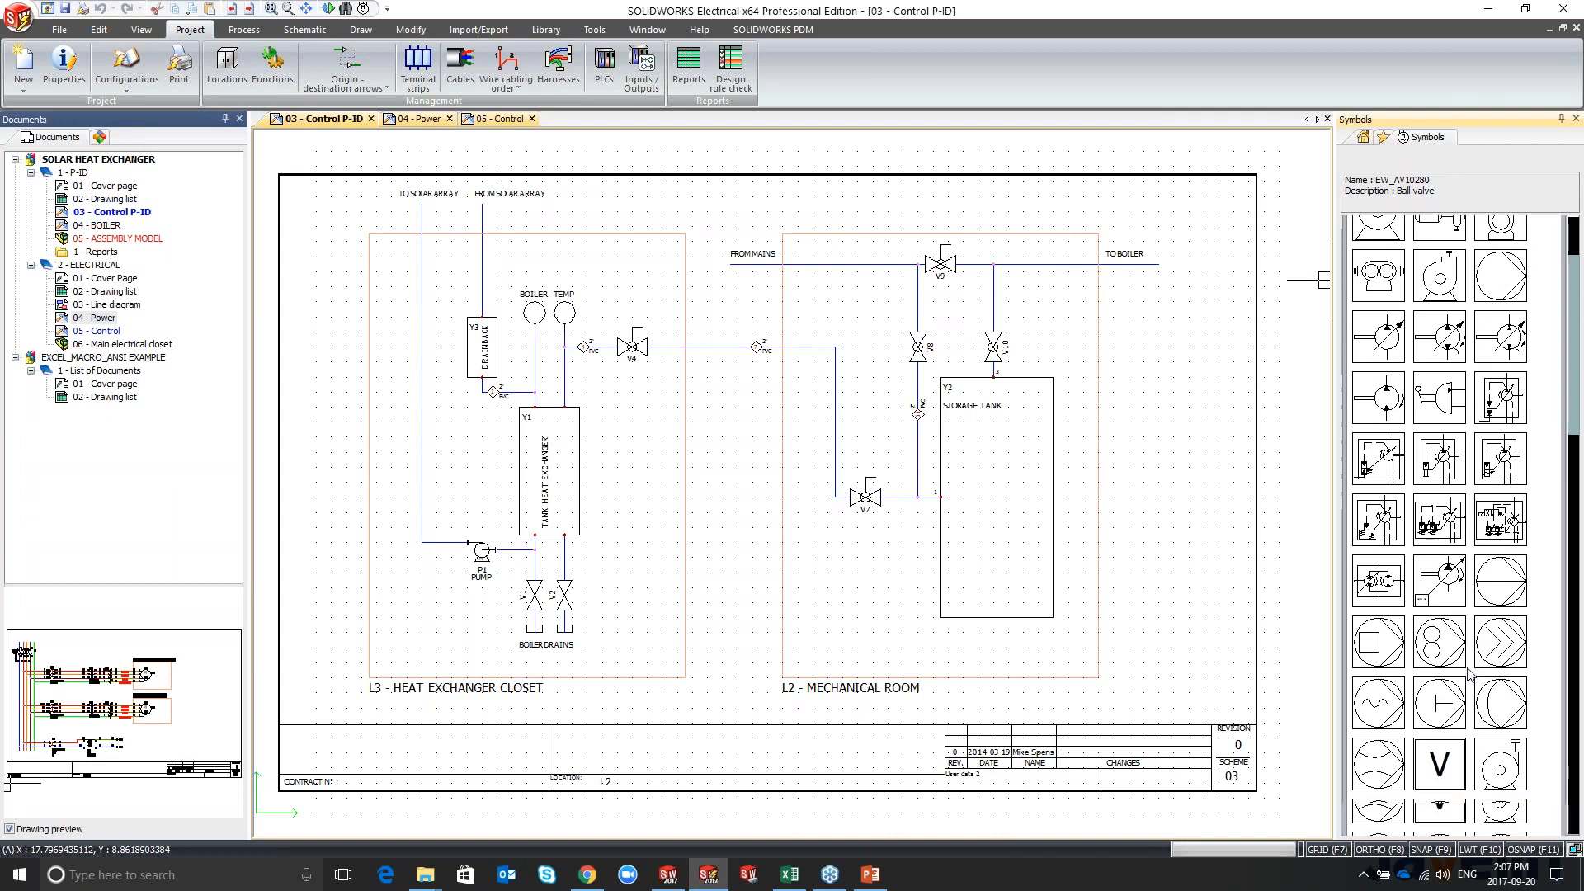
pyautogui.scroll(-5, 1468, 674)
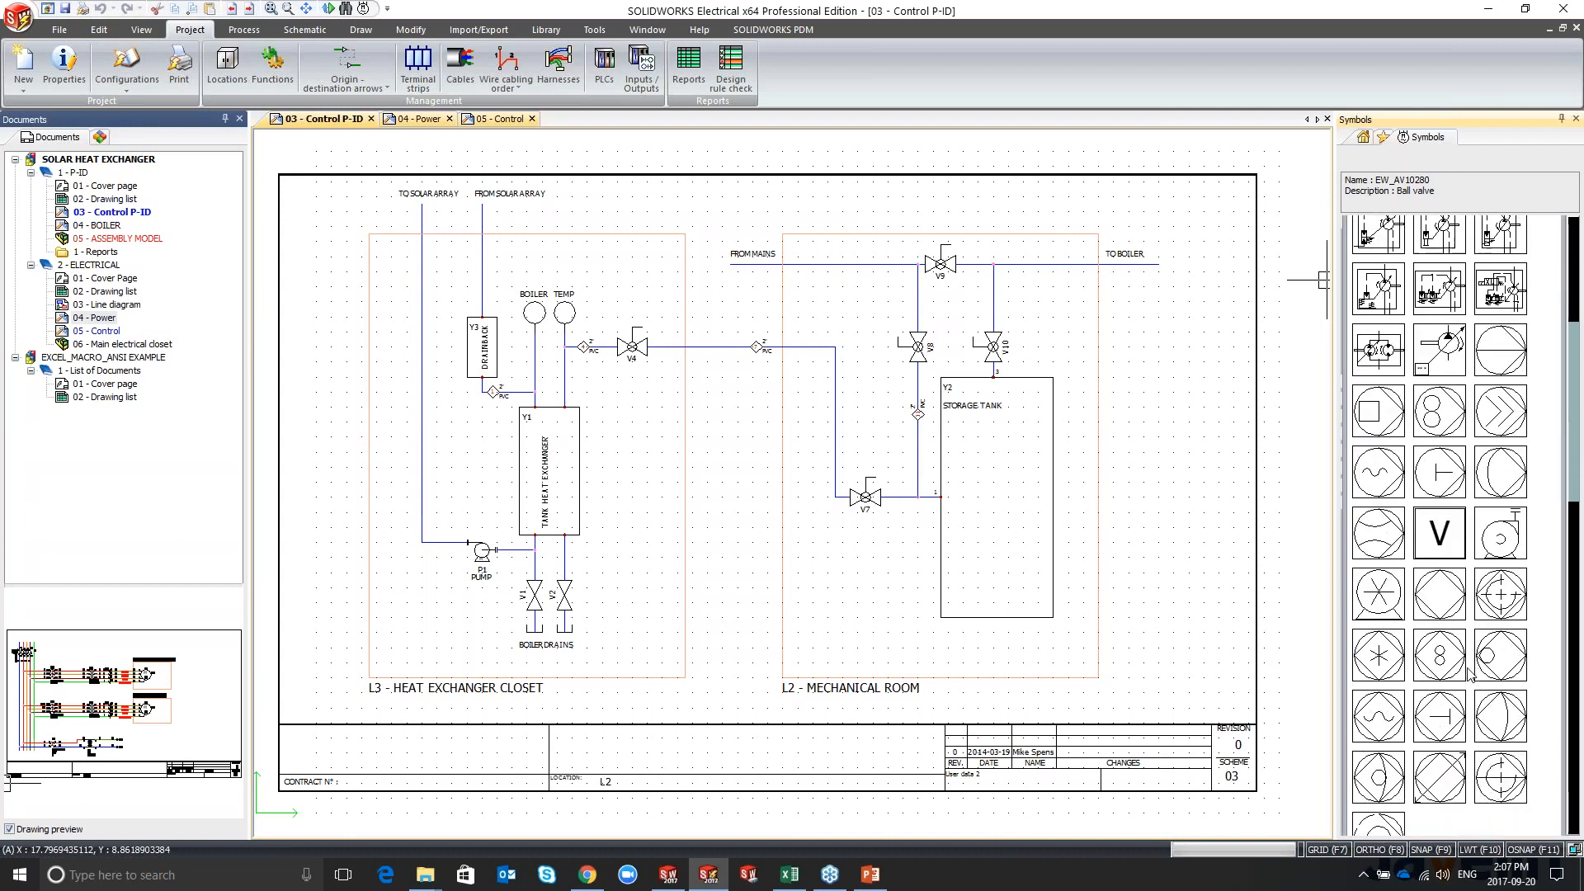
pyautogui.scroll(-1, 1469, 674)
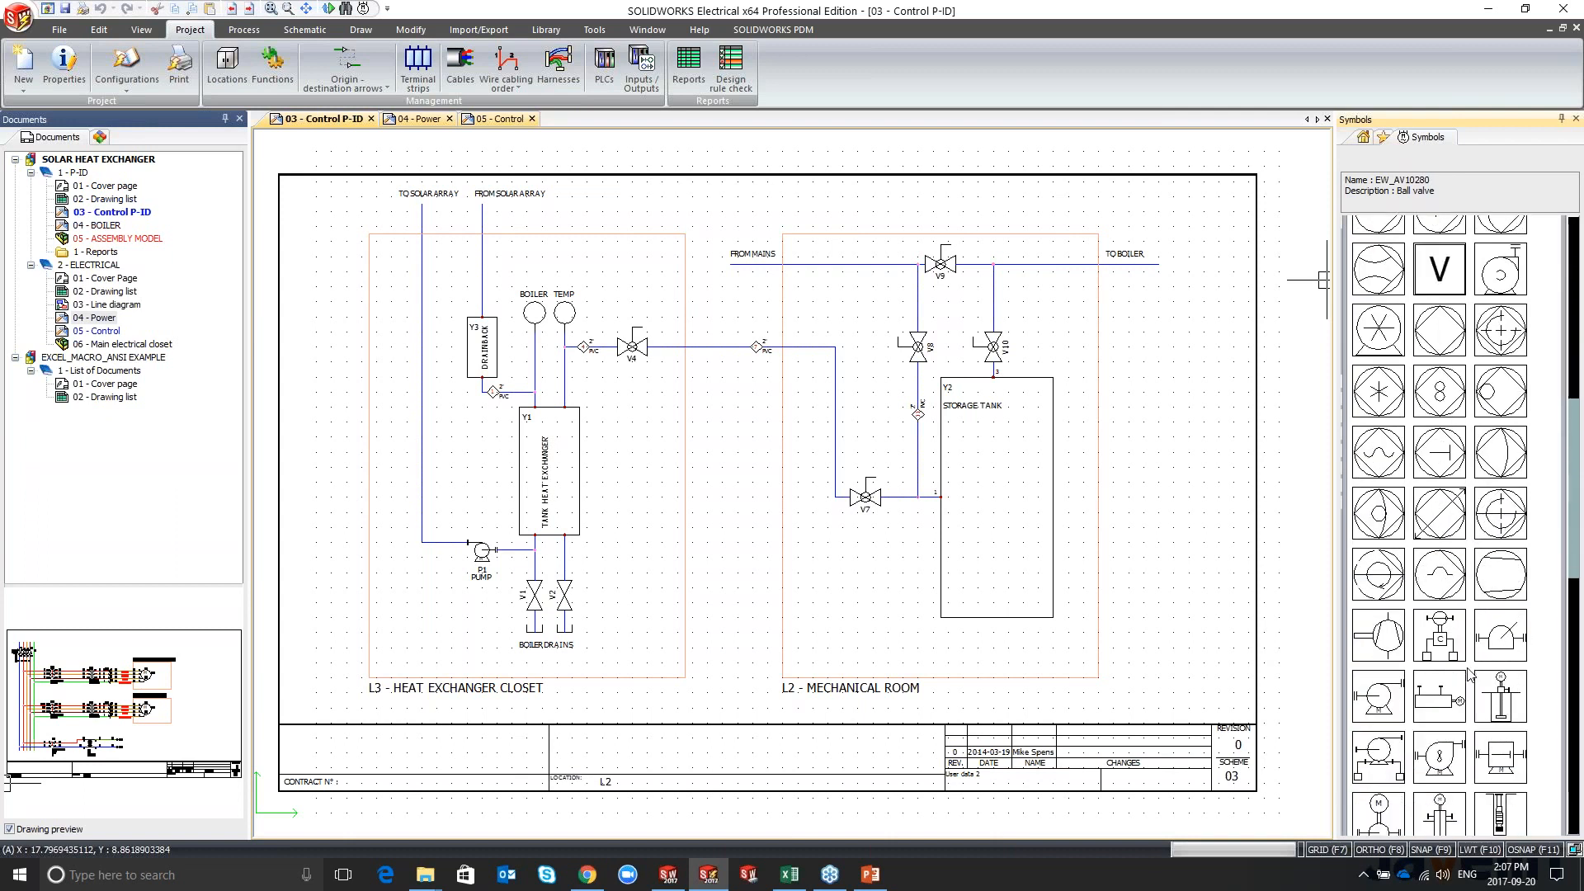
pyautogui.scroll(-1, 1388, 705)
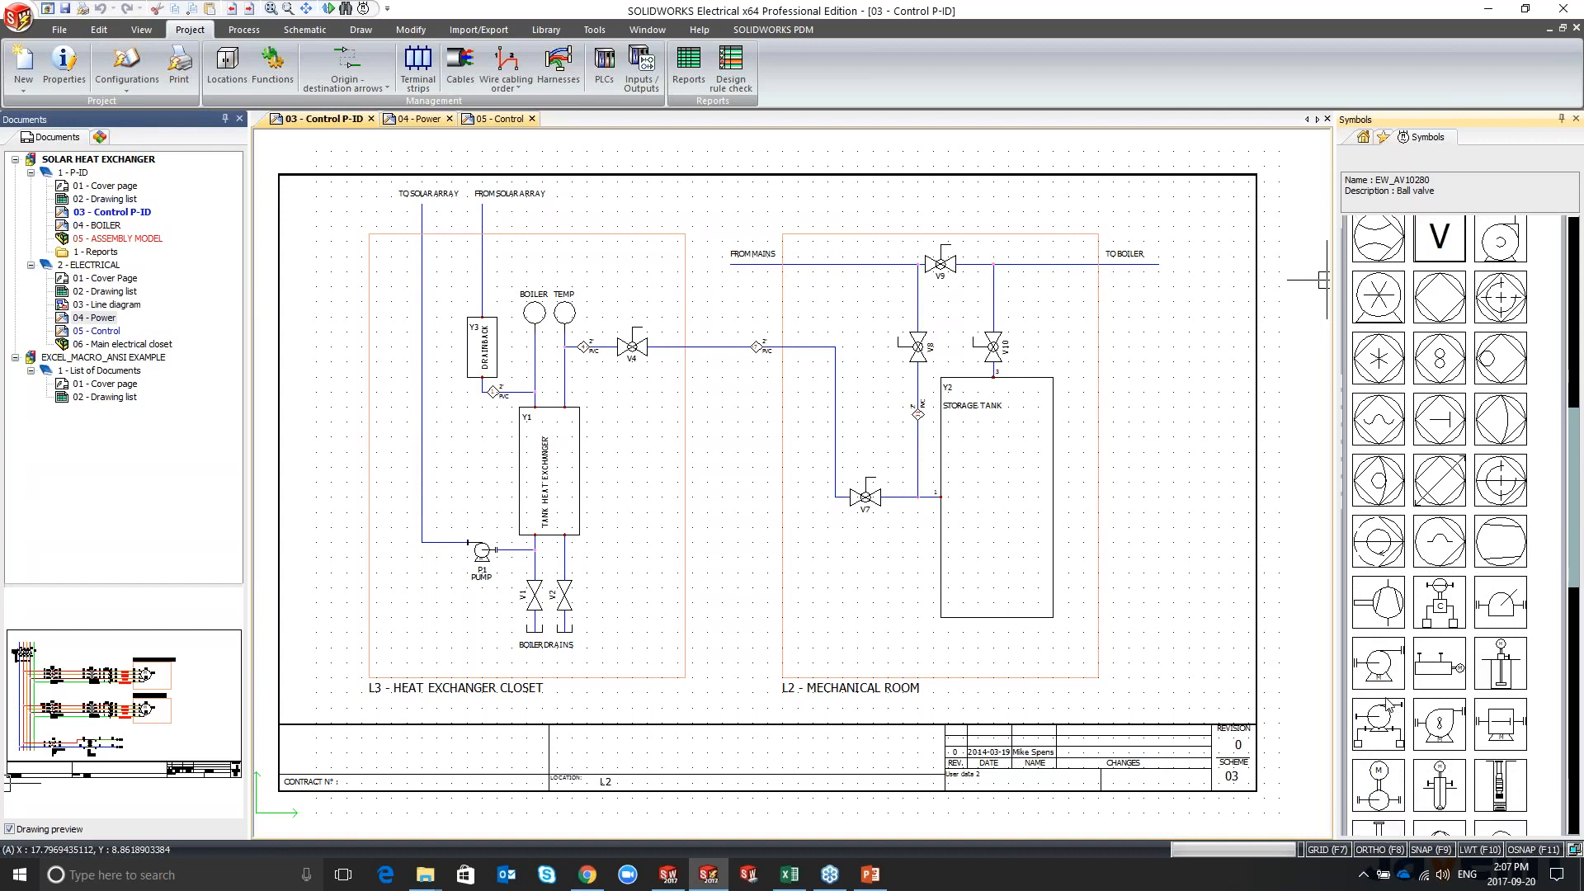
pyautogui.click(1385, 670)
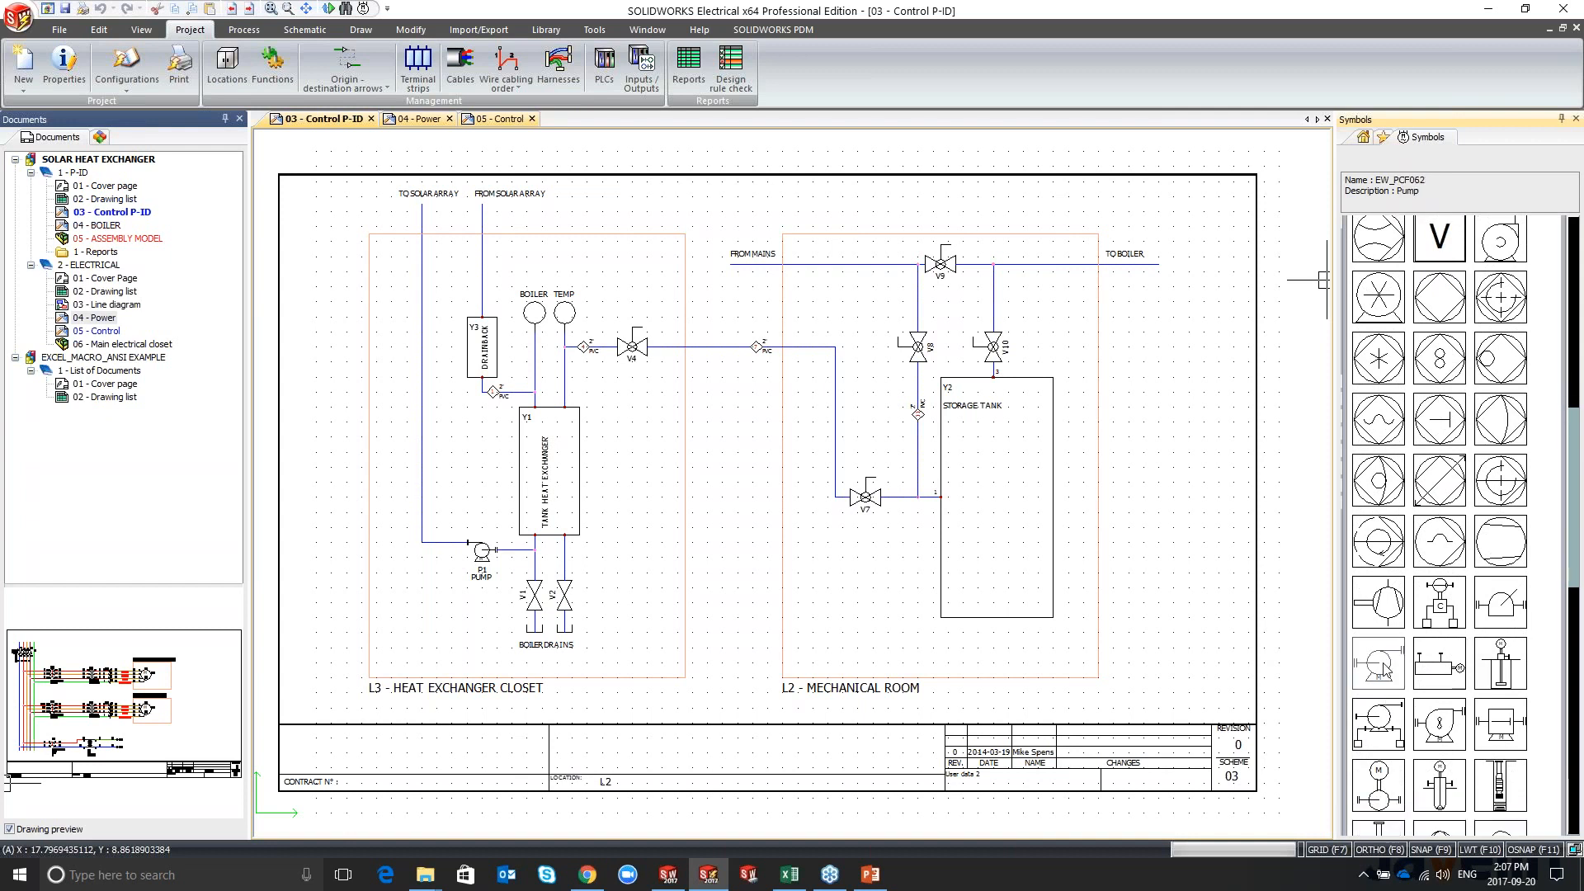
pyautogui.doubleClick(1385, 669)
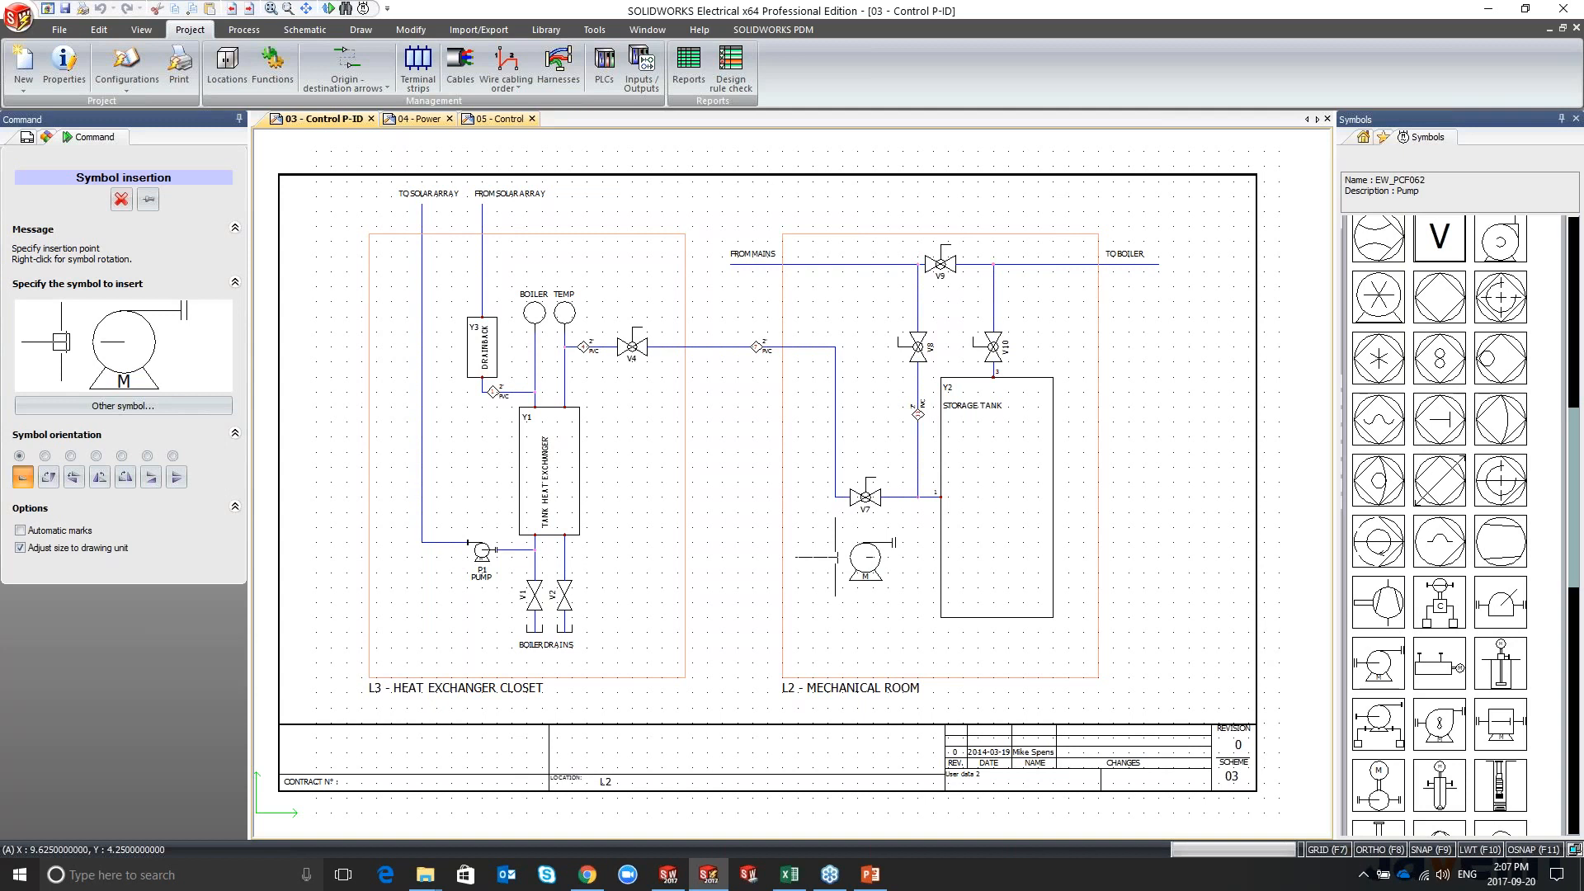
pyautogui.click(67, 408)
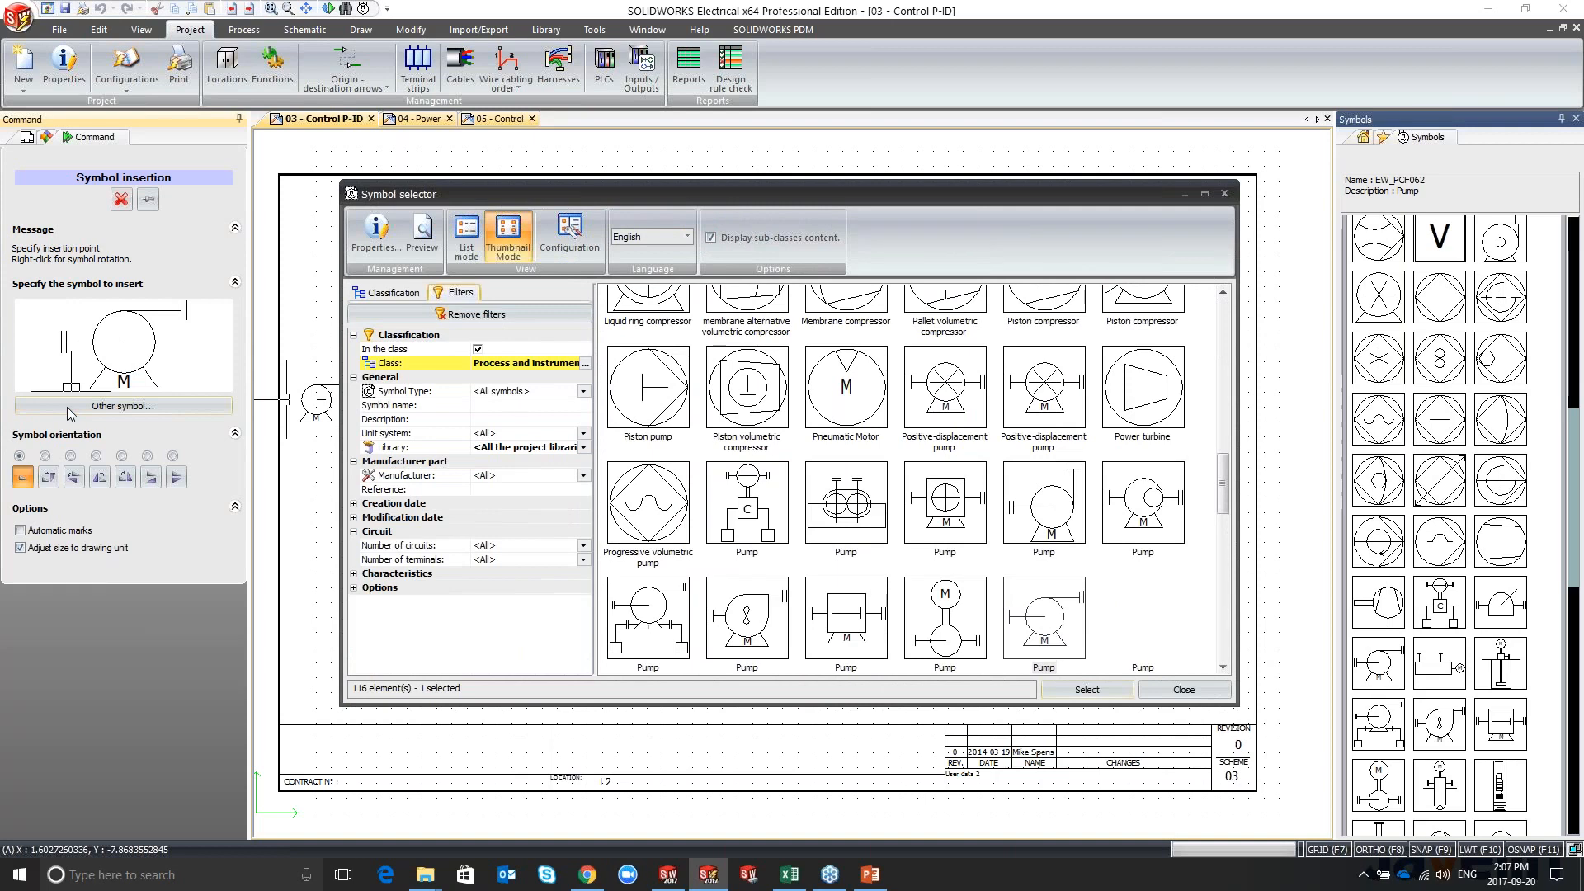
pyautogui.click(1176, 683)
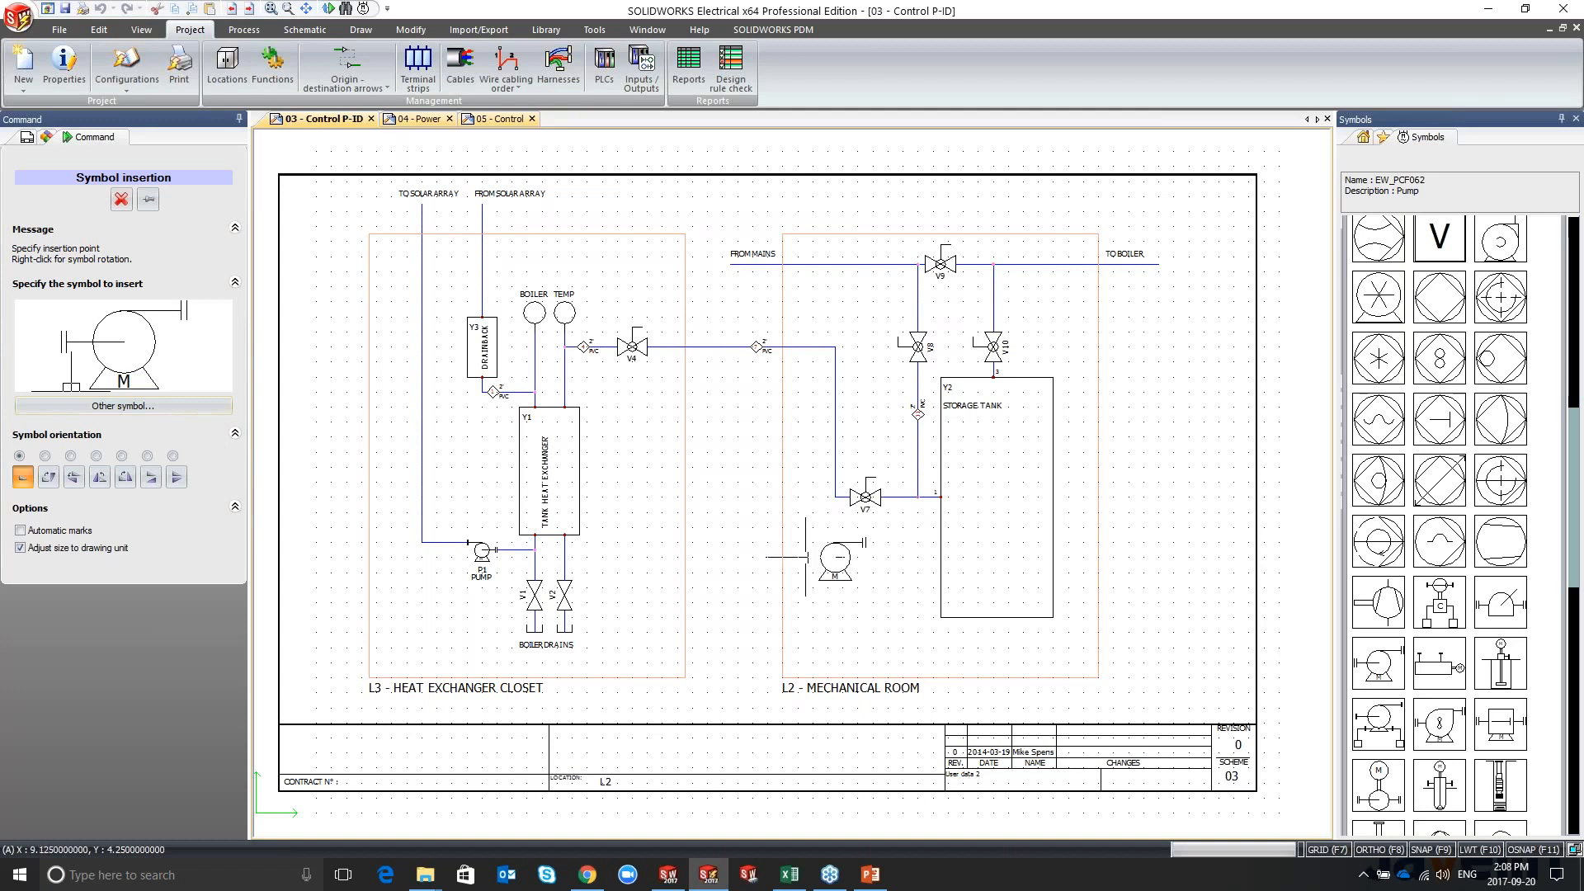
# Step: Place the pump symbol below valve V7 in the L2 Mechanical Room and set its English description to Pump
pyautogui.click(805, 557)
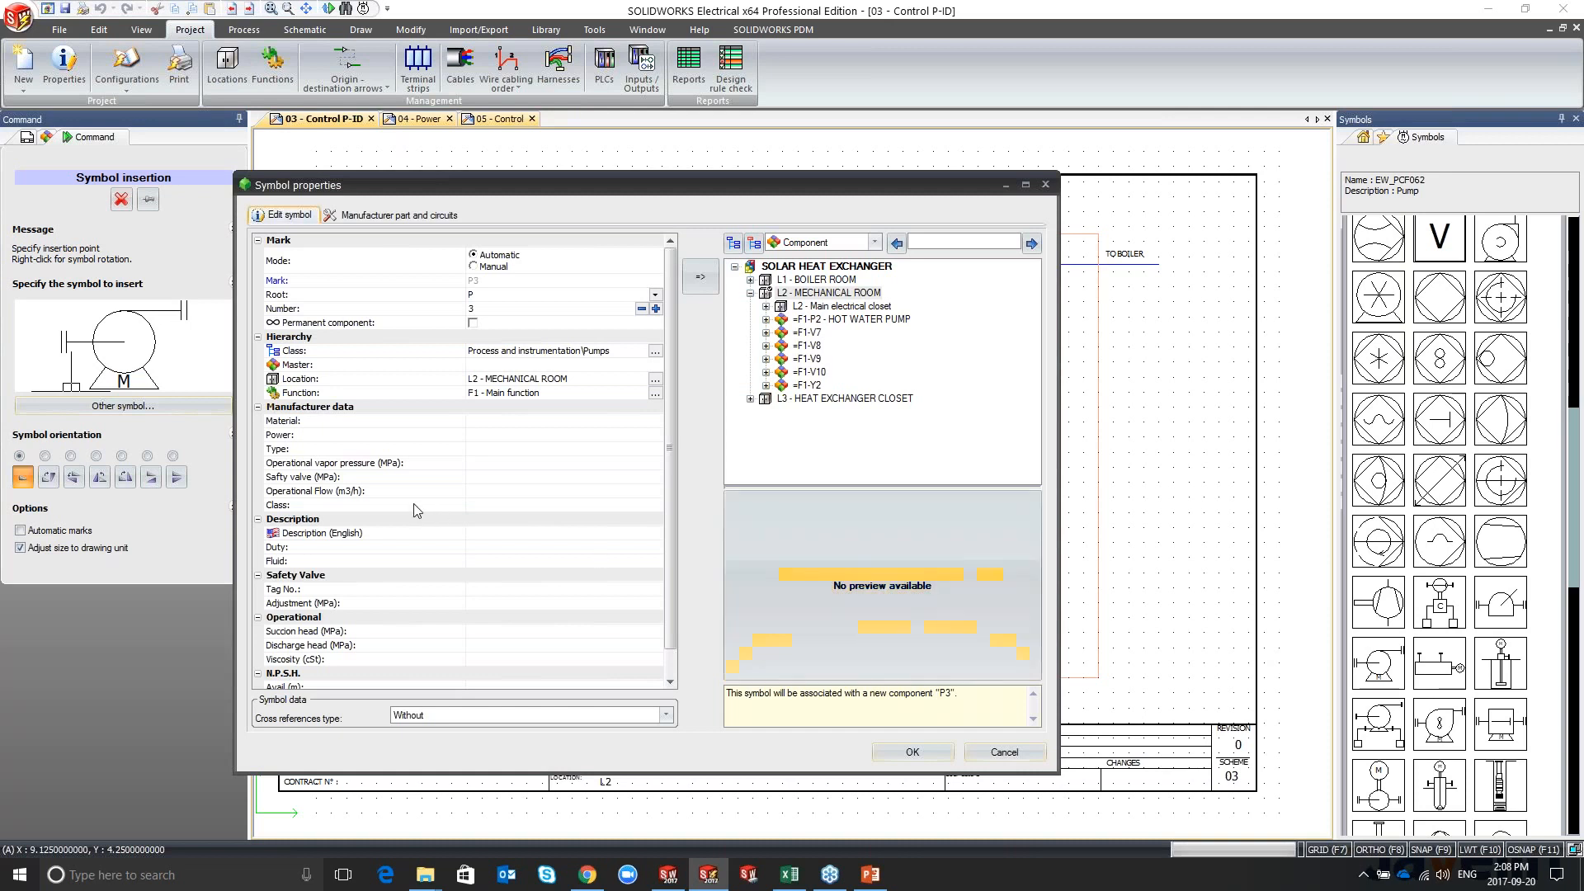
pyautogui.click(489, 533)
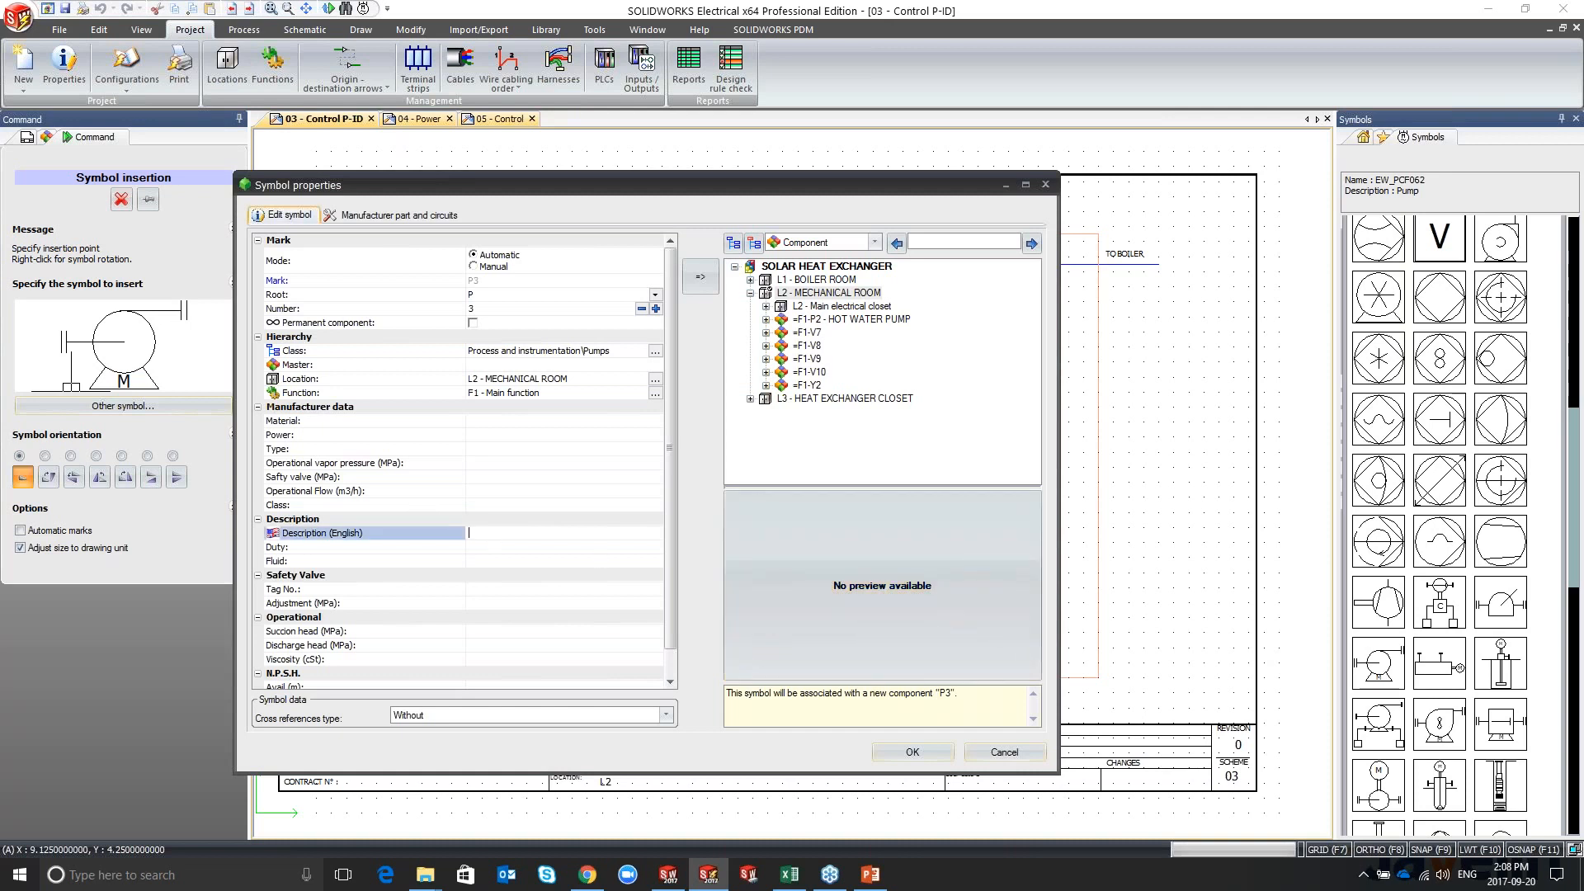
pyautogui.write('Pump')
# Step: Find the DEMO manufacturer part P-100, a 2IN 2HP water pump, assign it to the new symbol and accept the properties
pyautogui.click(423, 216)
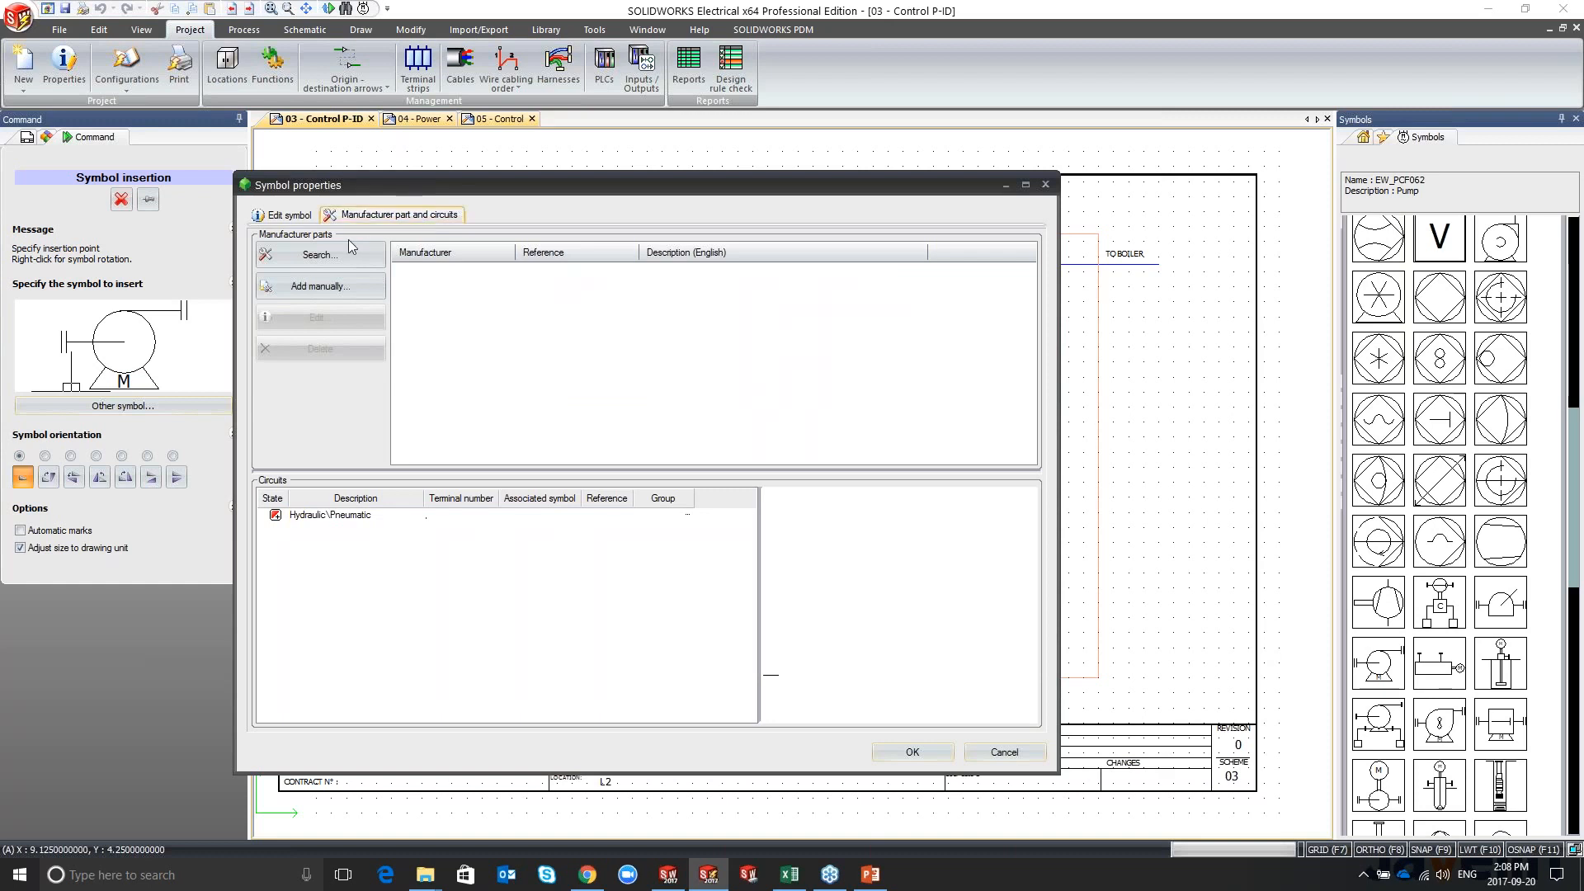
pyautogui.click(320, 254)
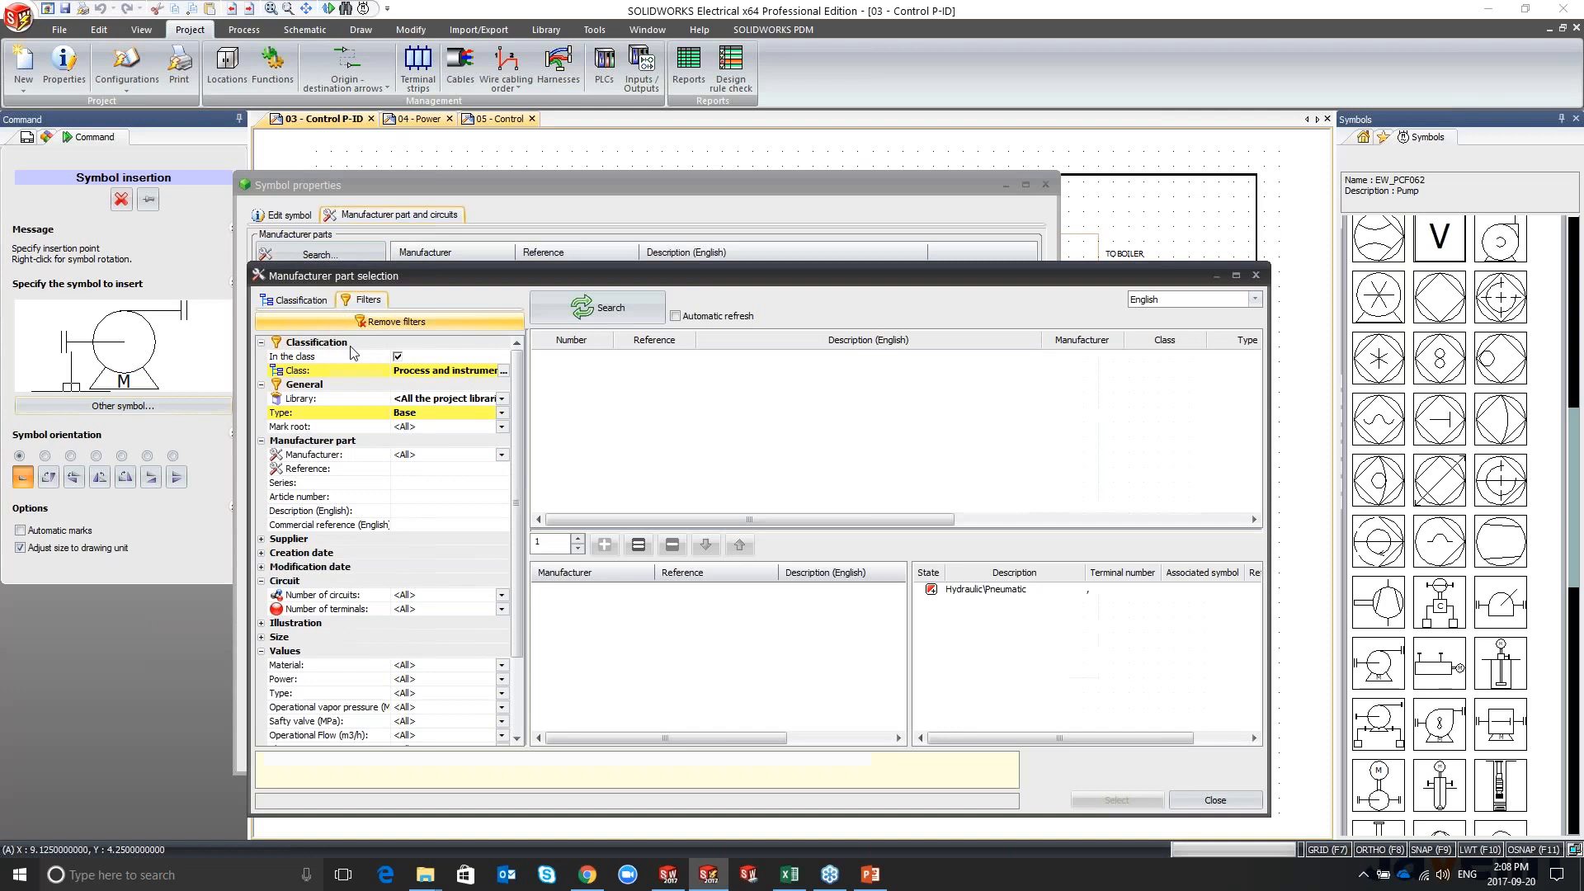
pyautogui.click(502, 454)
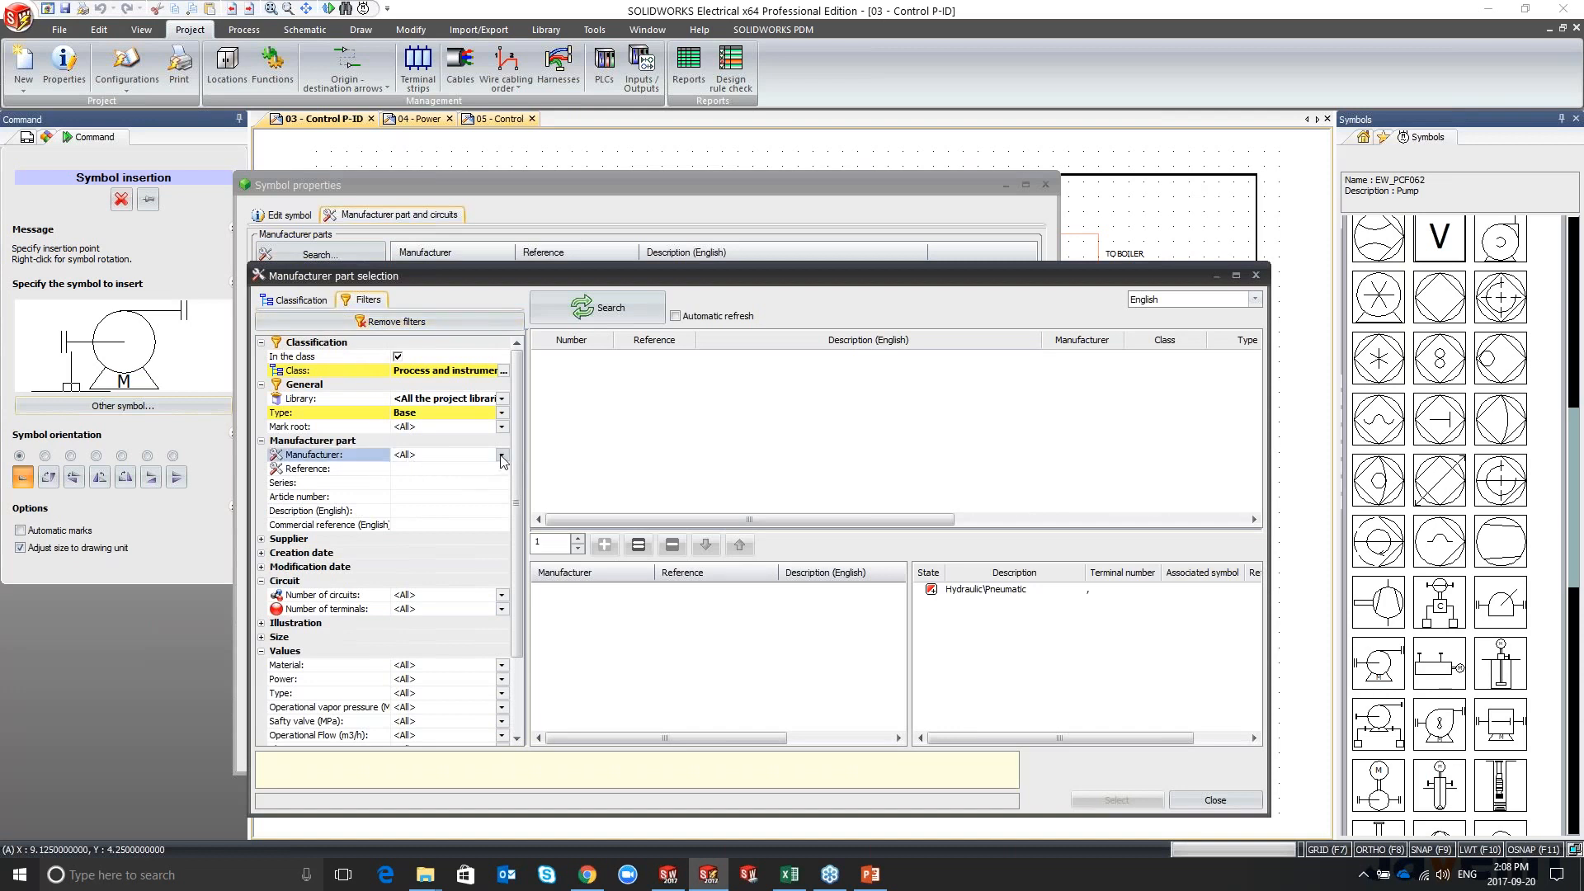
pyautogui.moveTo(505, 486); pyautogui.dragTo(504, 509)
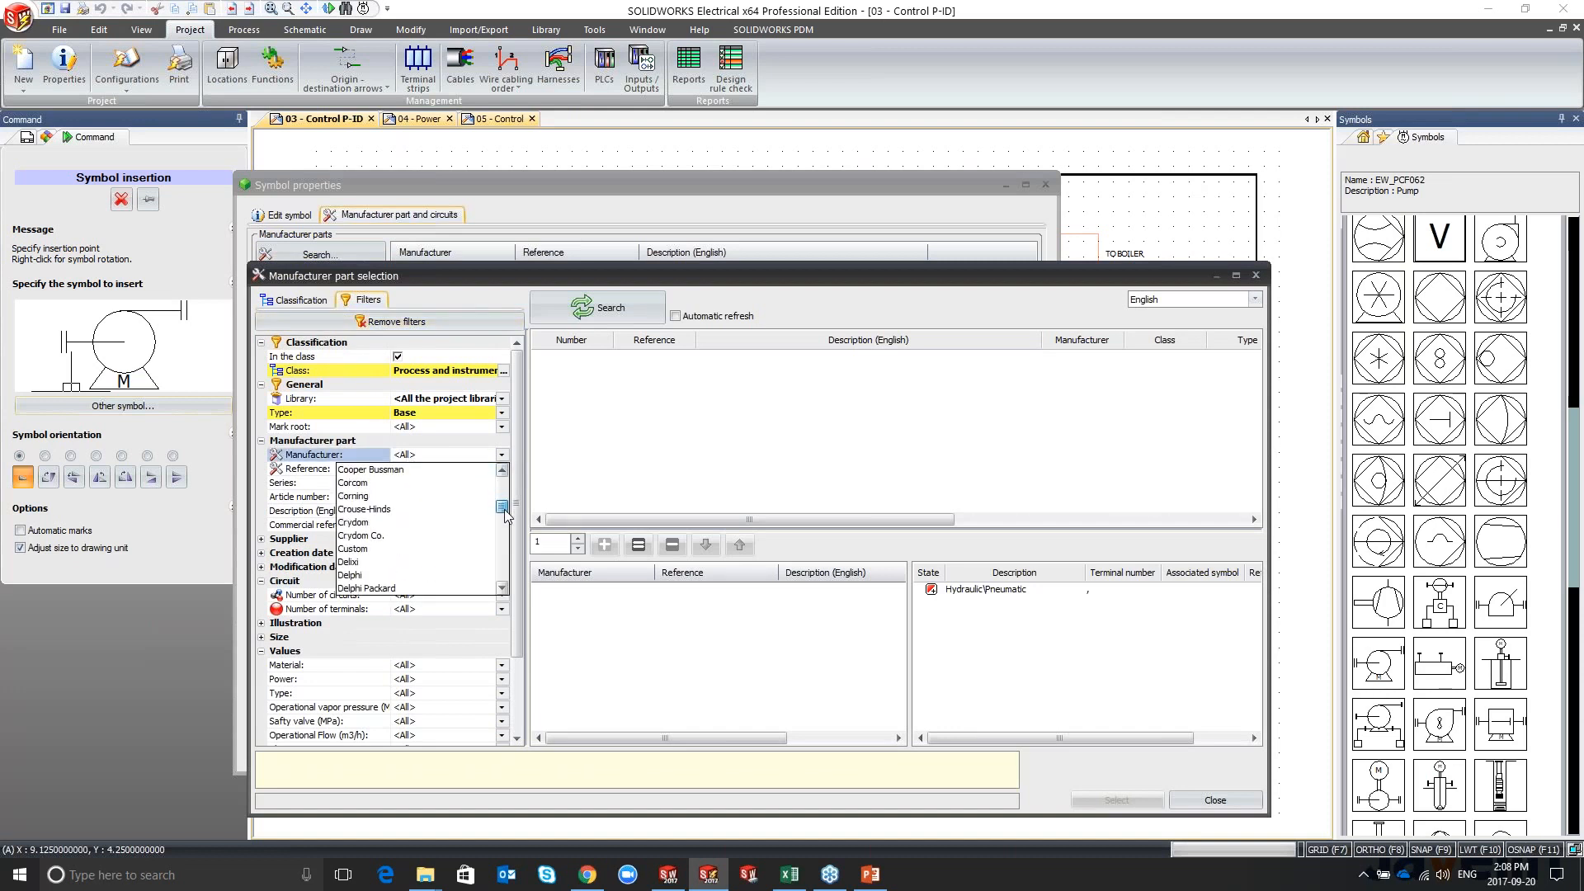
pyautogui.scroll(-2, 406, 548)
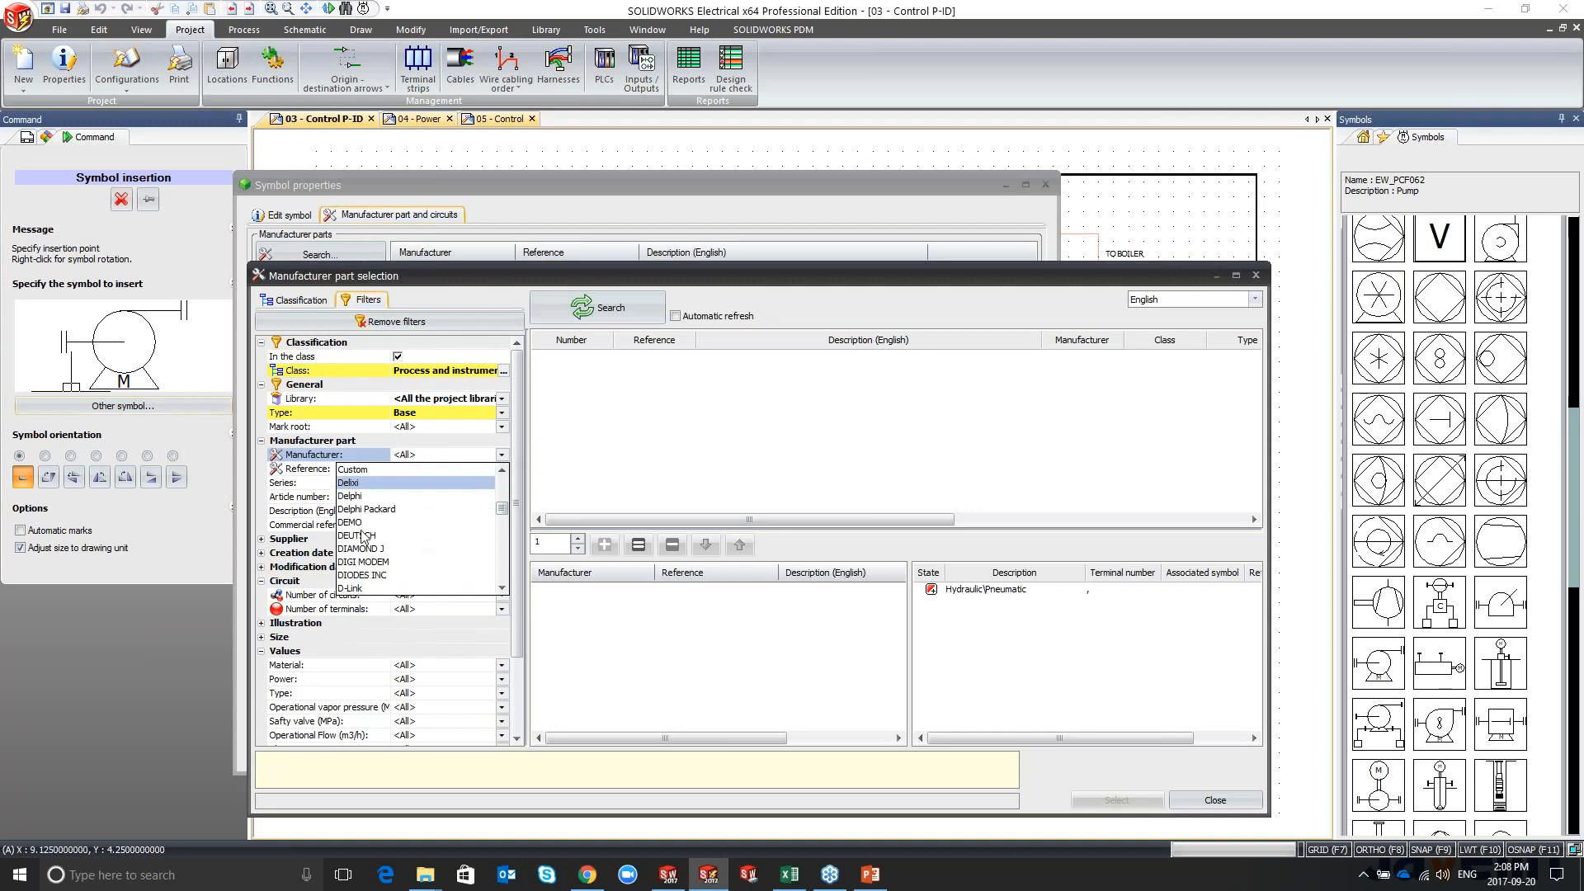
pyautogui.click(361, 534)
pyautogui.click(611, 316)
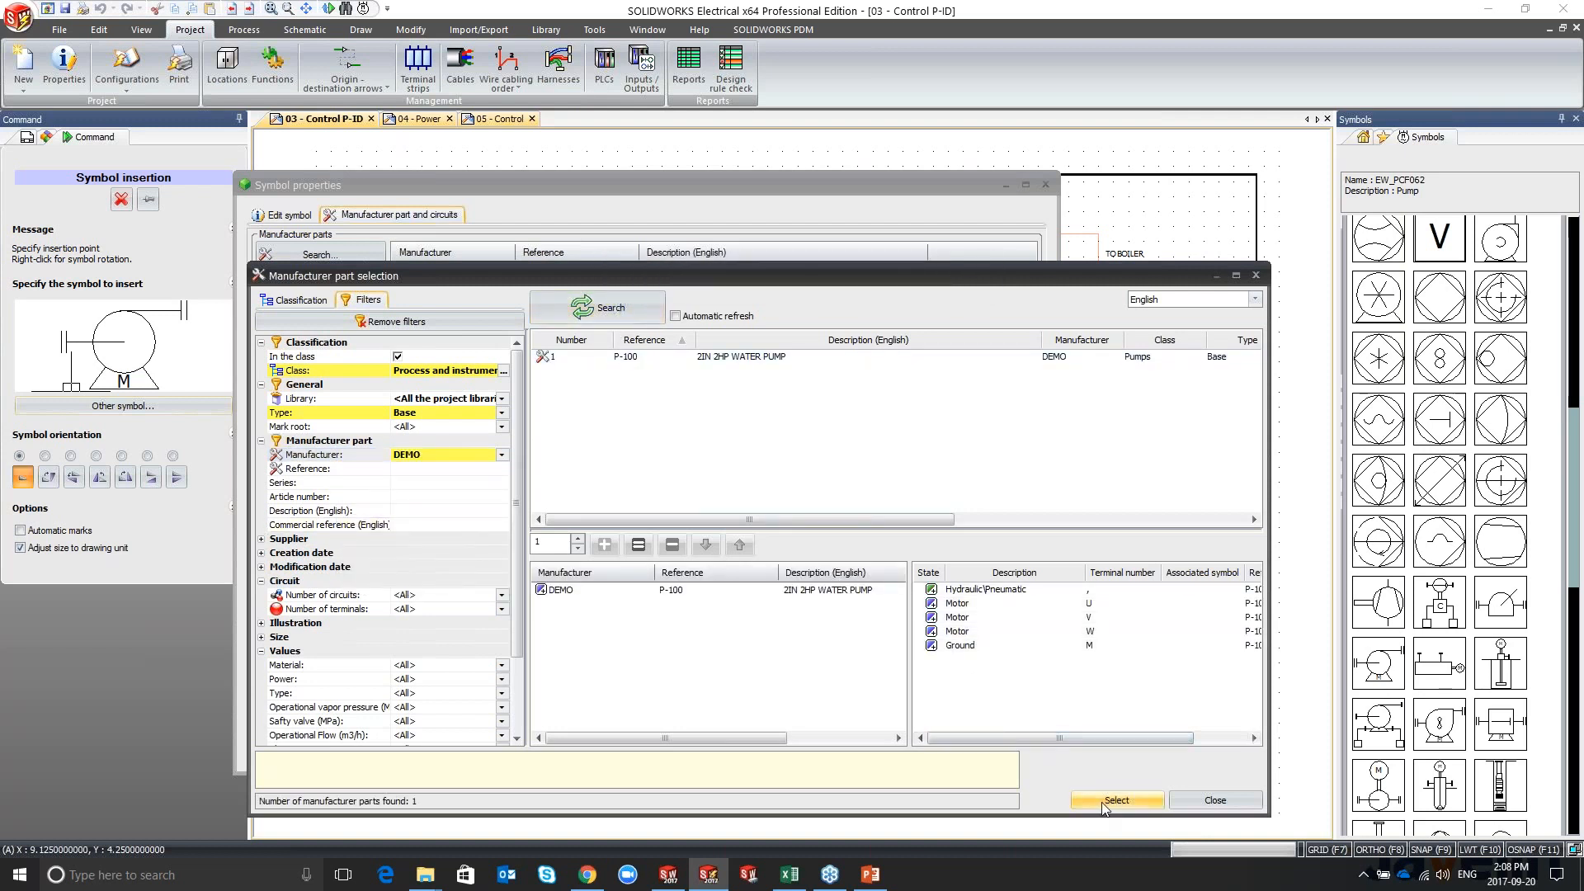
pyautogui.click(1104, 802)
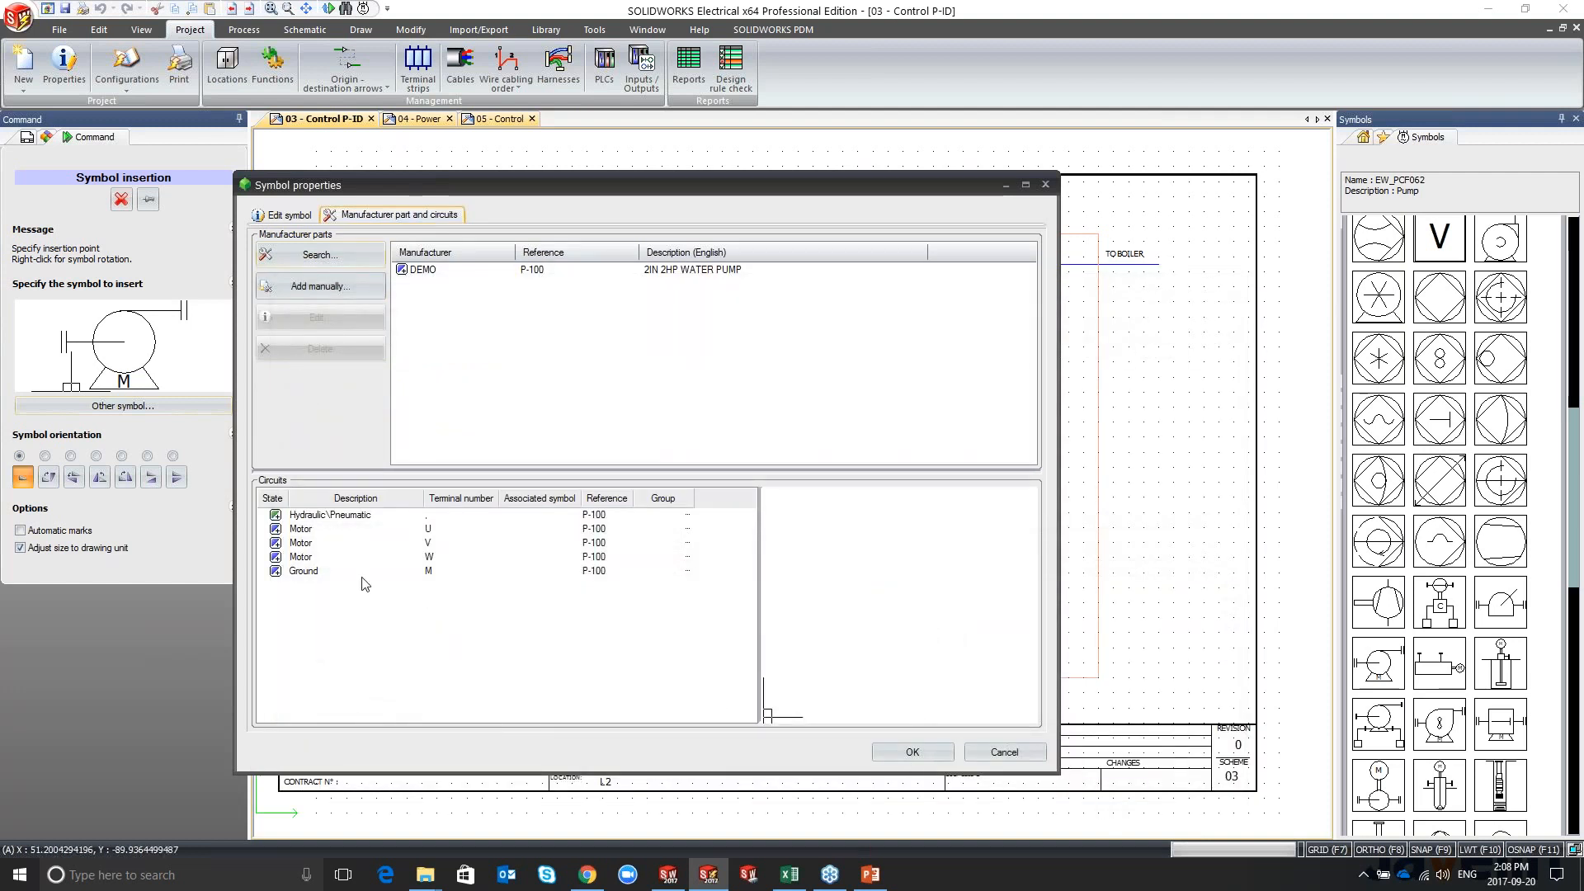
pyautogui.click(289, 215)
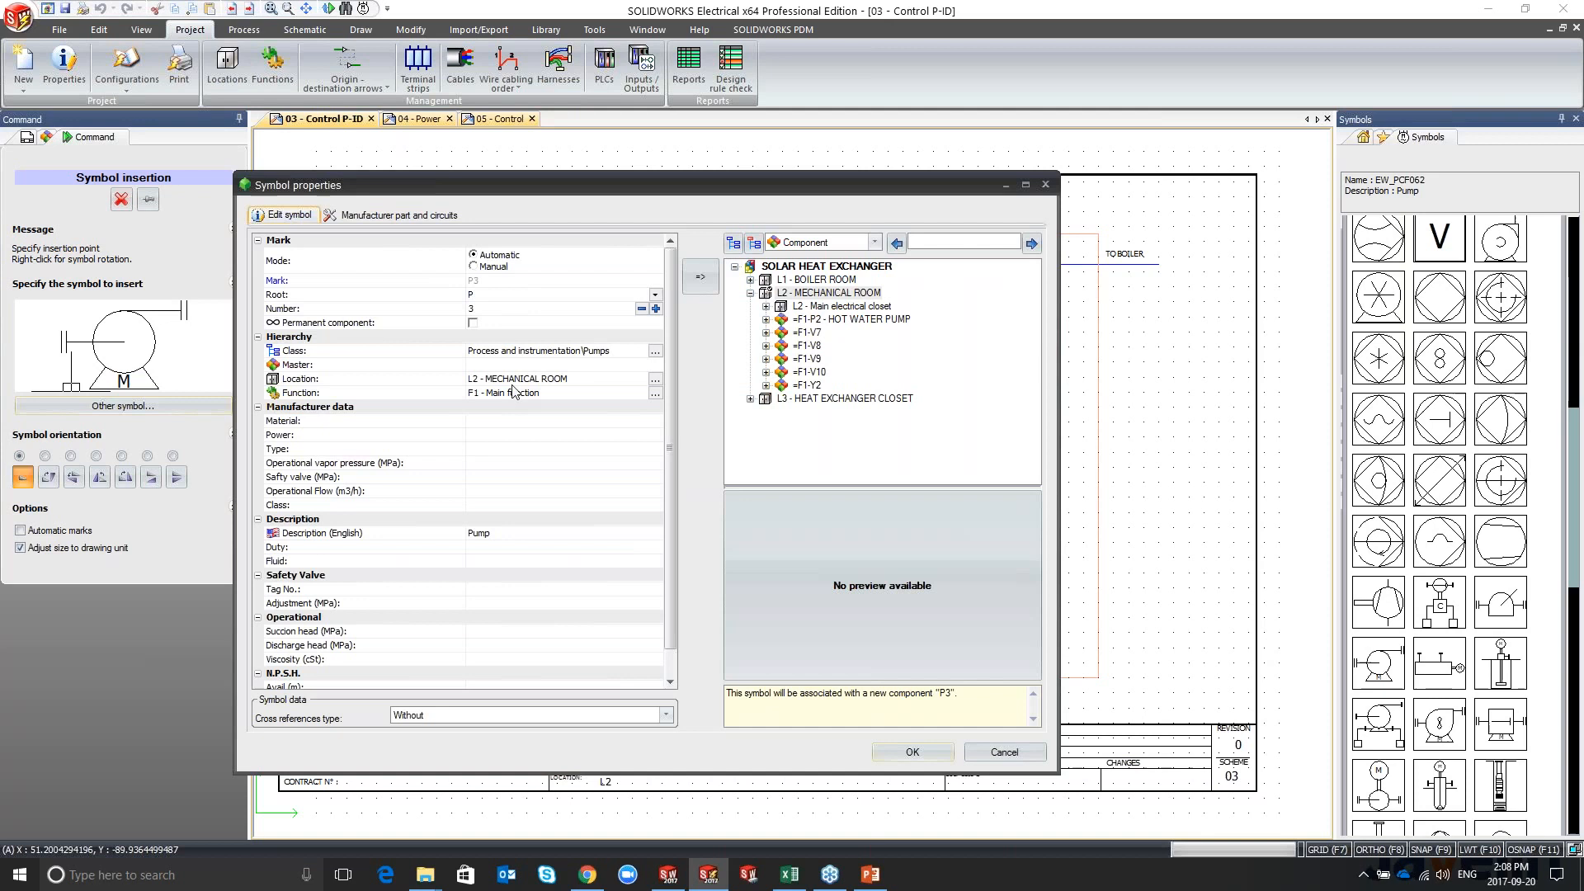
pyautogui.click(912, 752)
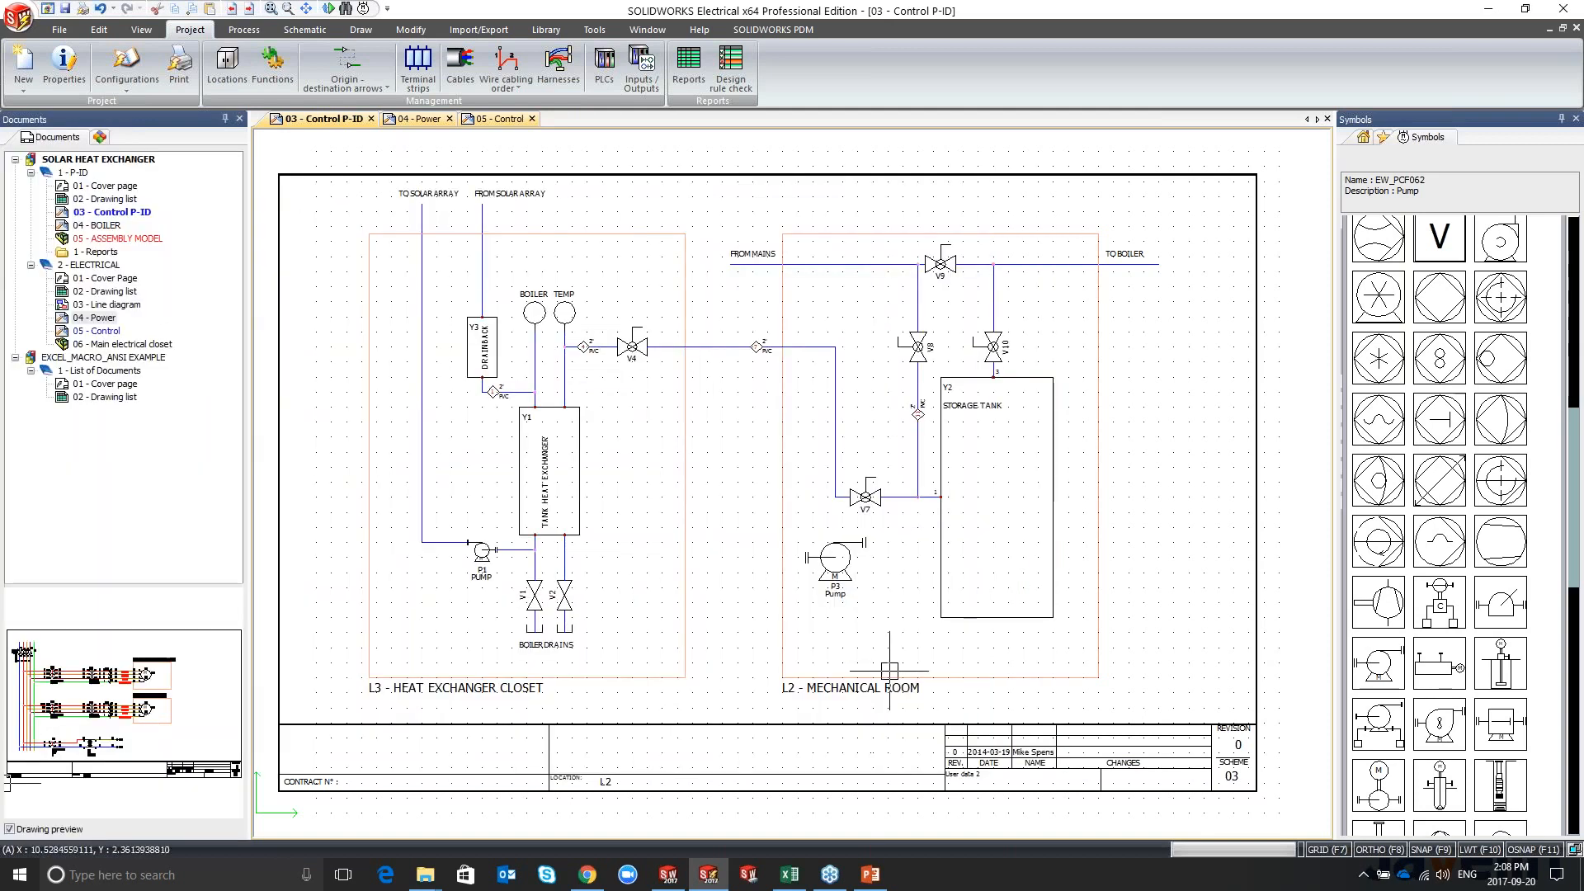
# Step: Examine the P1 and P2 pump motors on the 04 - Power drawing for comparison with the new pump
pyautogui.scroll(2, 867, 563)
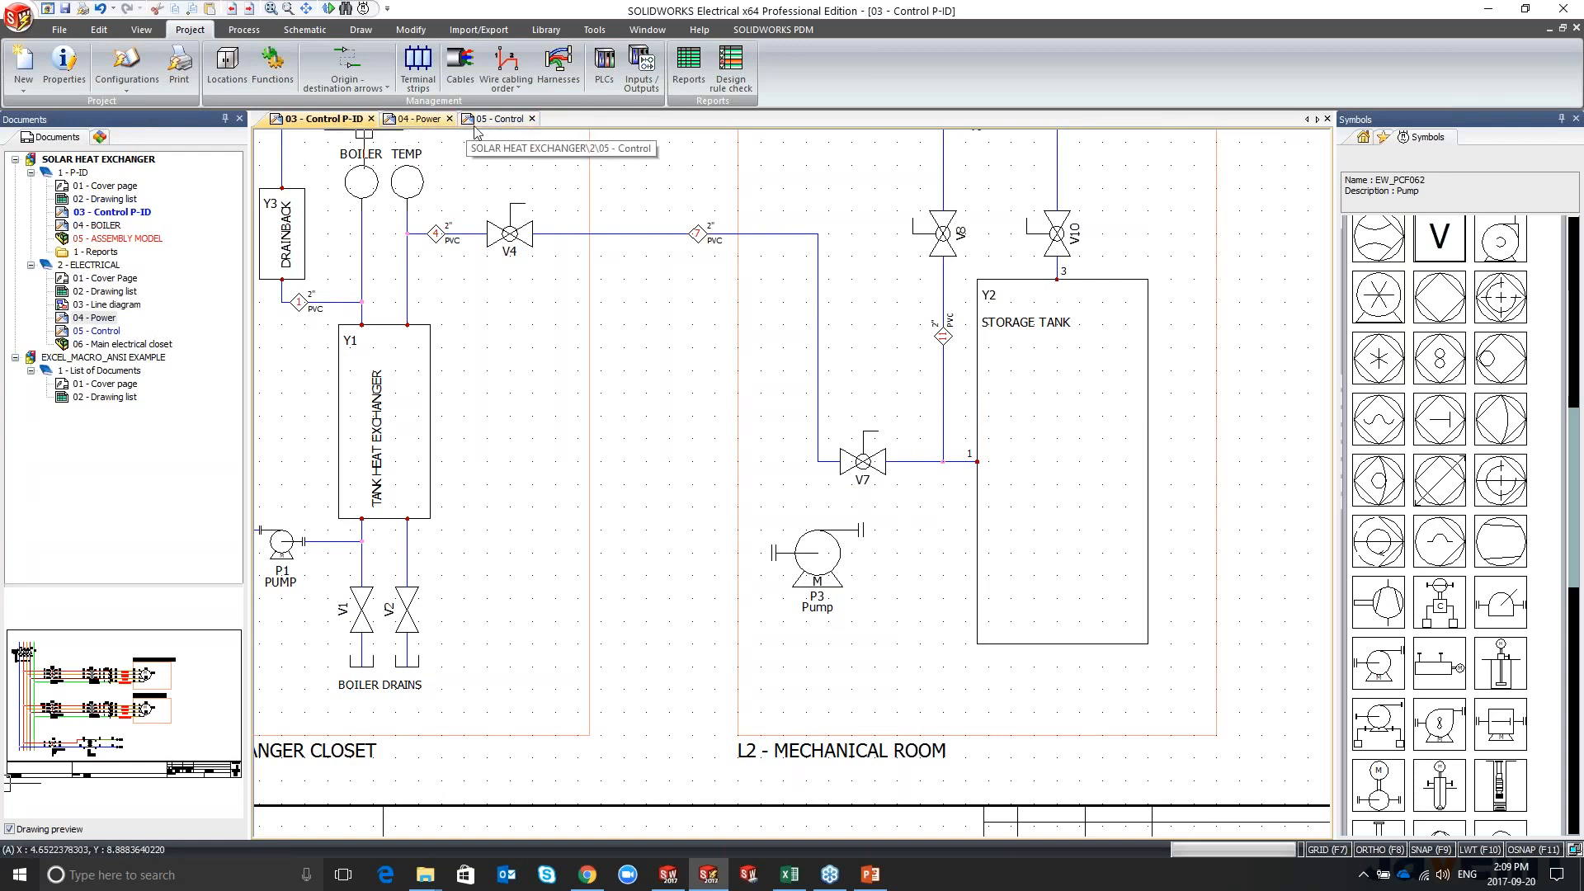
pyautogui.click(413, 121)
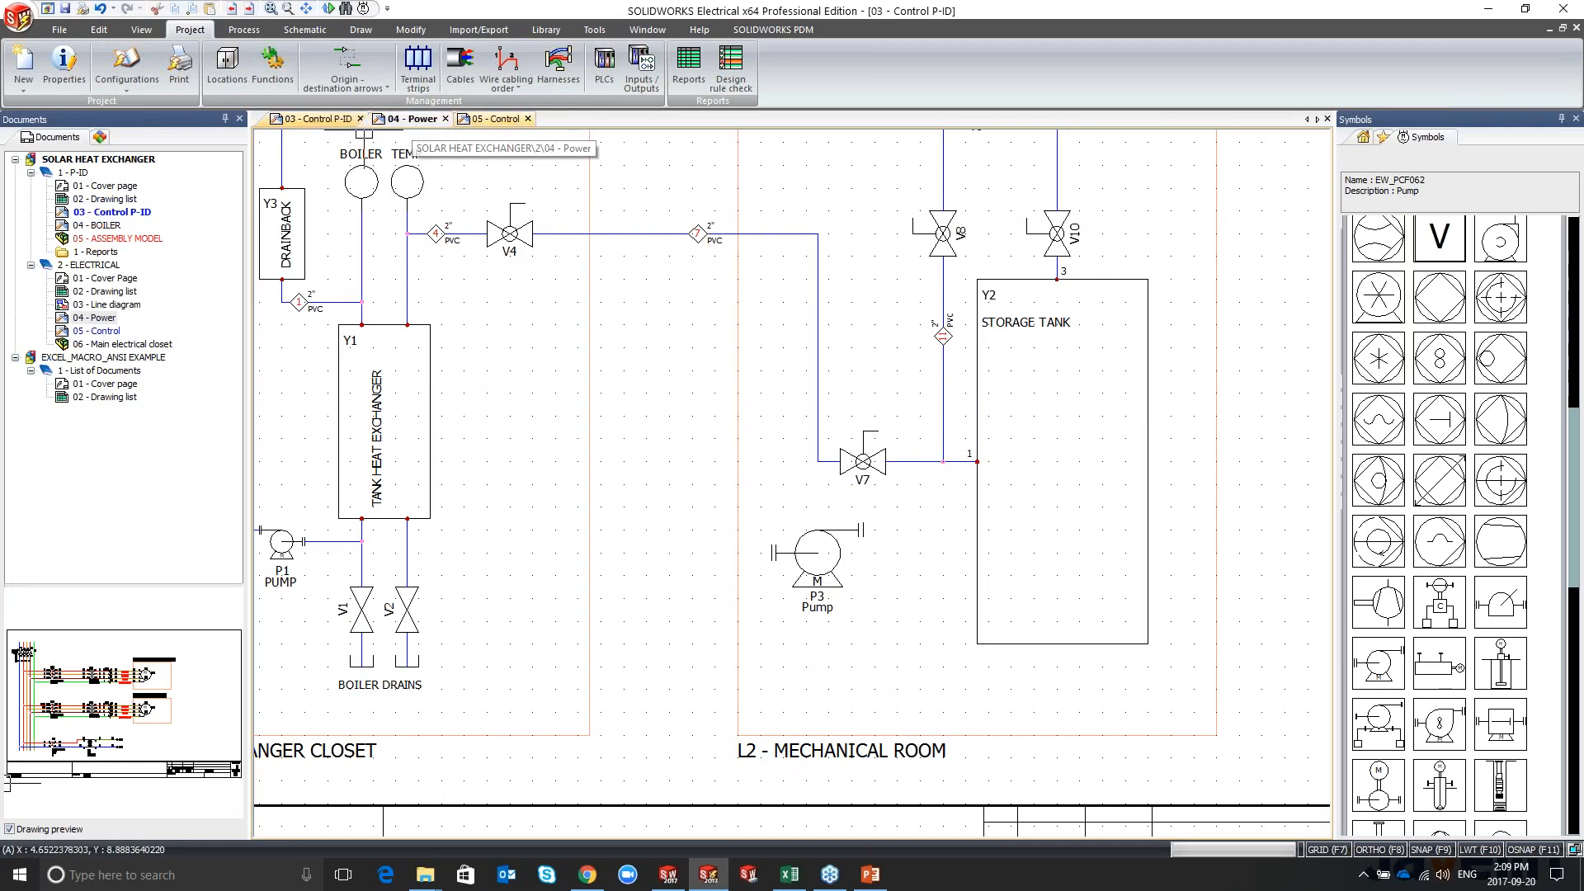
pyautogui.scroll(3, 868, 464)
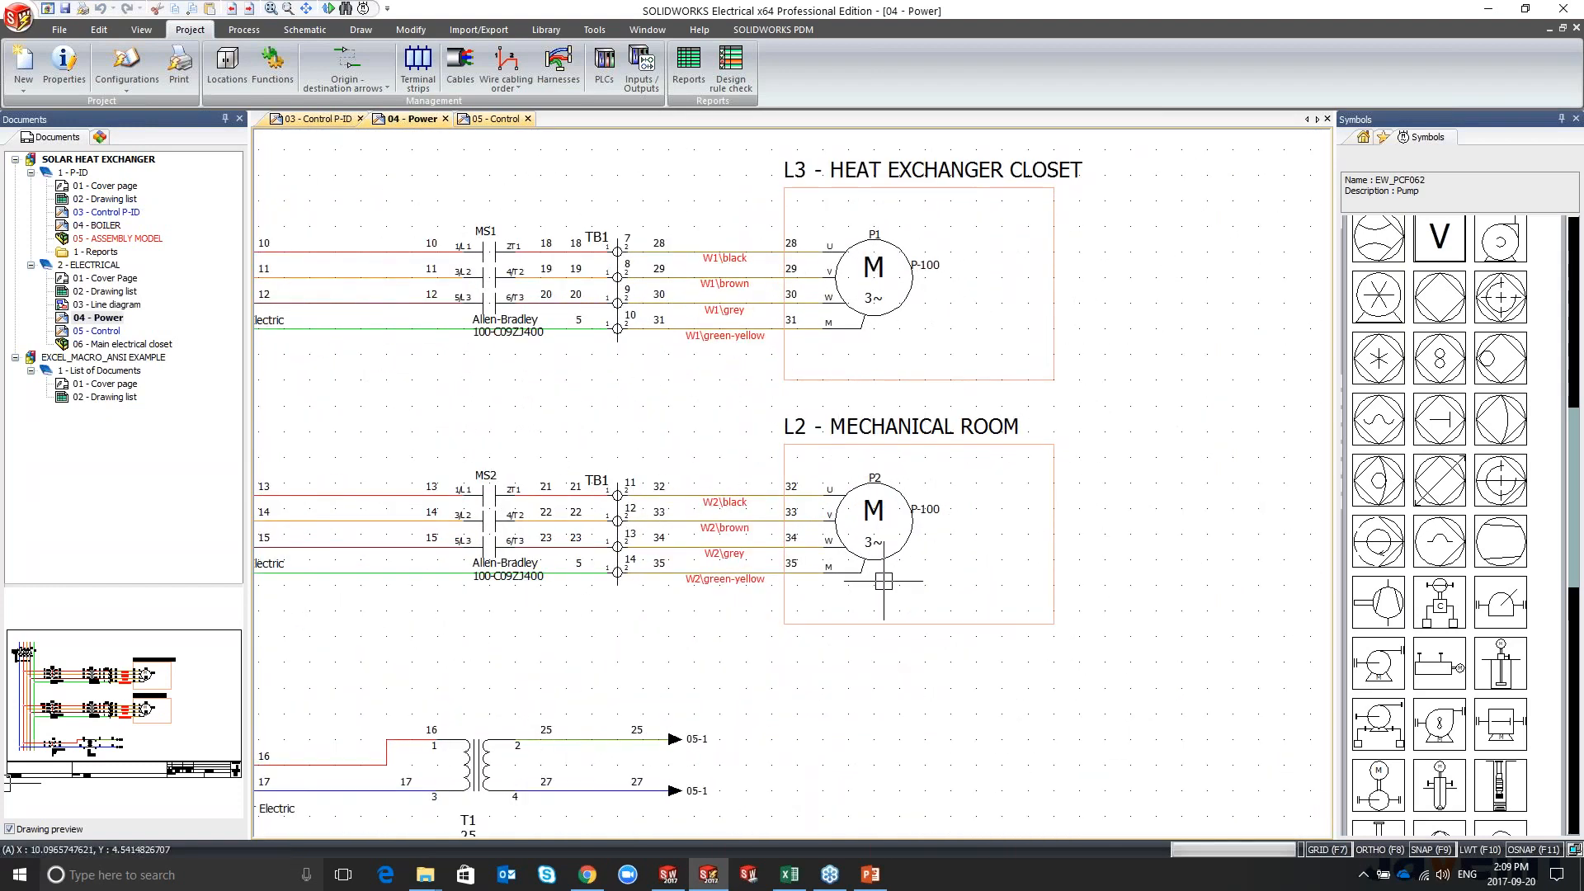
# Step: On the 03 - Control P-ID drawing, associate the new pump symbol with the existing P2 HOT WATER PUMP component and check its manufacturer part and circuits
pyautogui.click(319, 118)
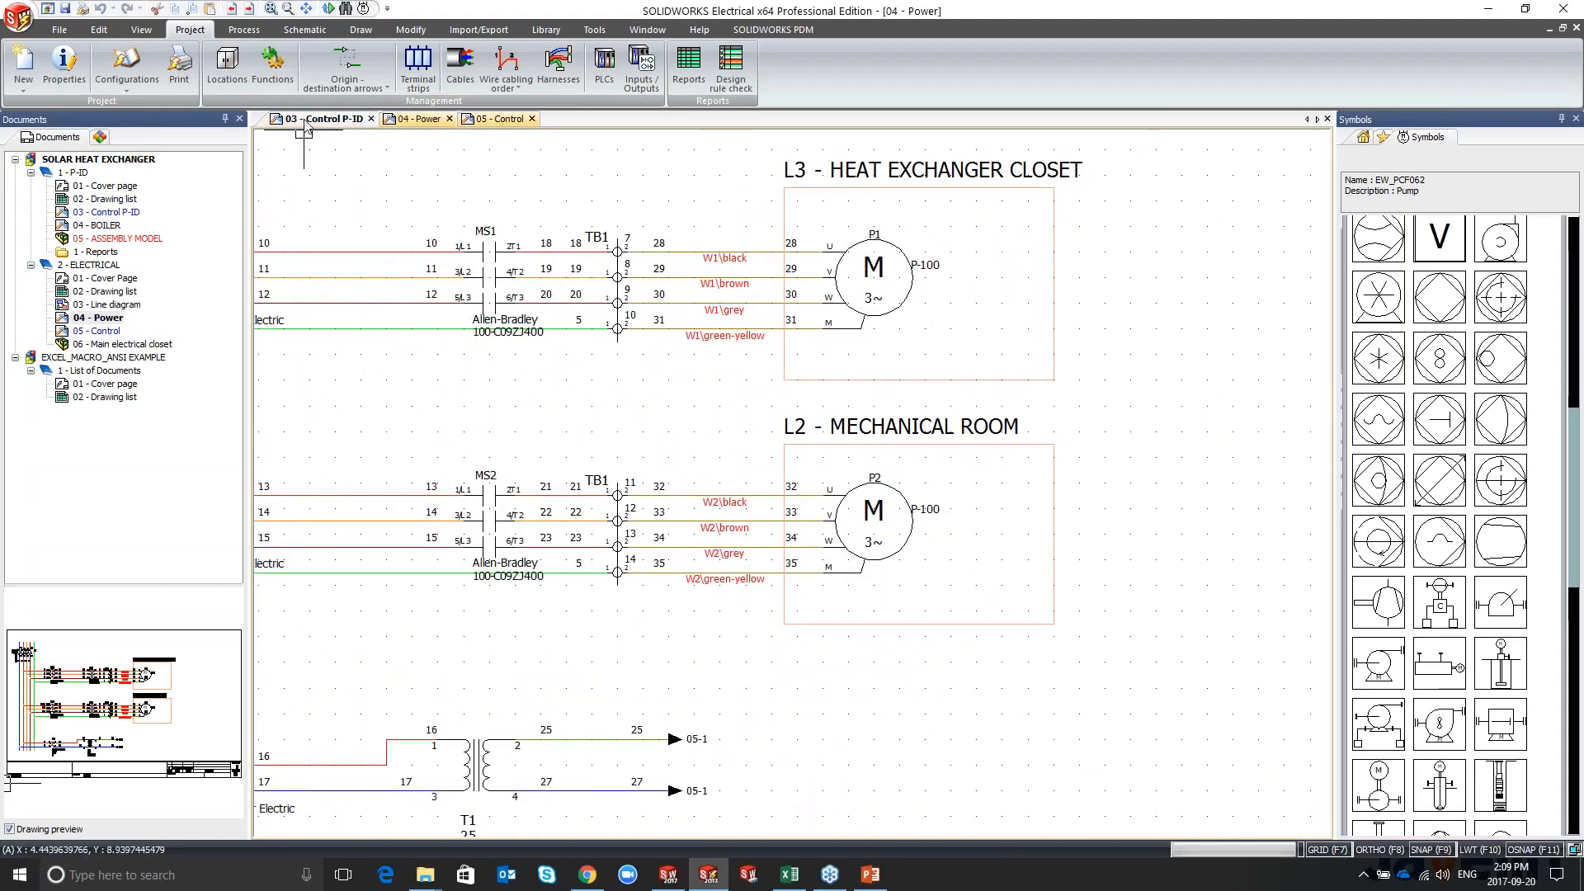
pyautogui.scroll(1, 842, 551)
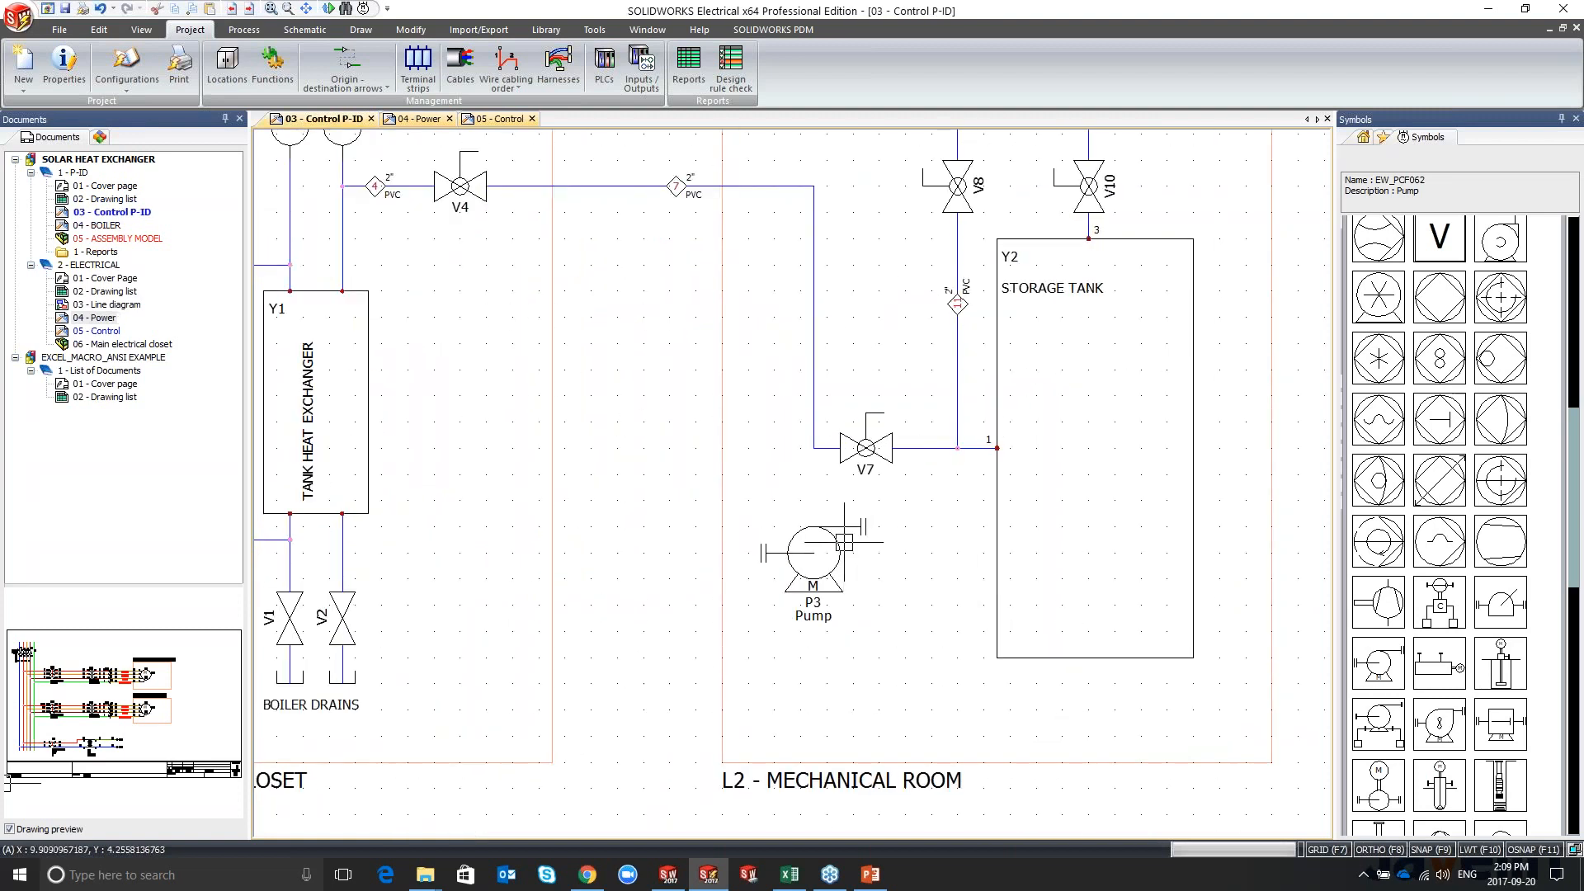
pyautogui.click(829, 582)
pyautogui.rightClick(822, 583)
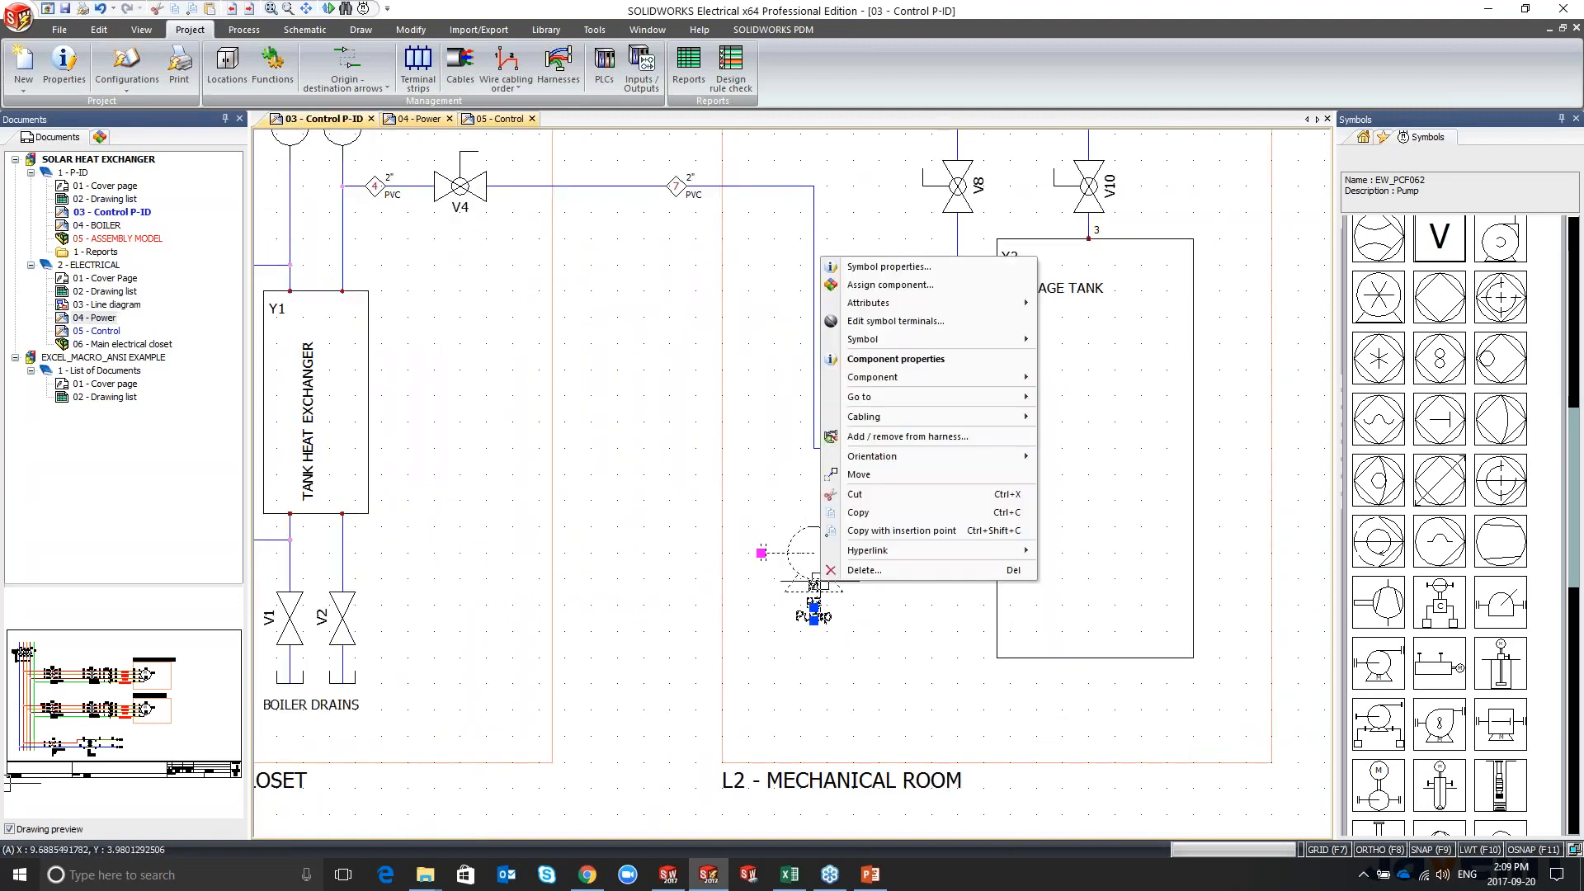
pyautogui.click(879, 266)
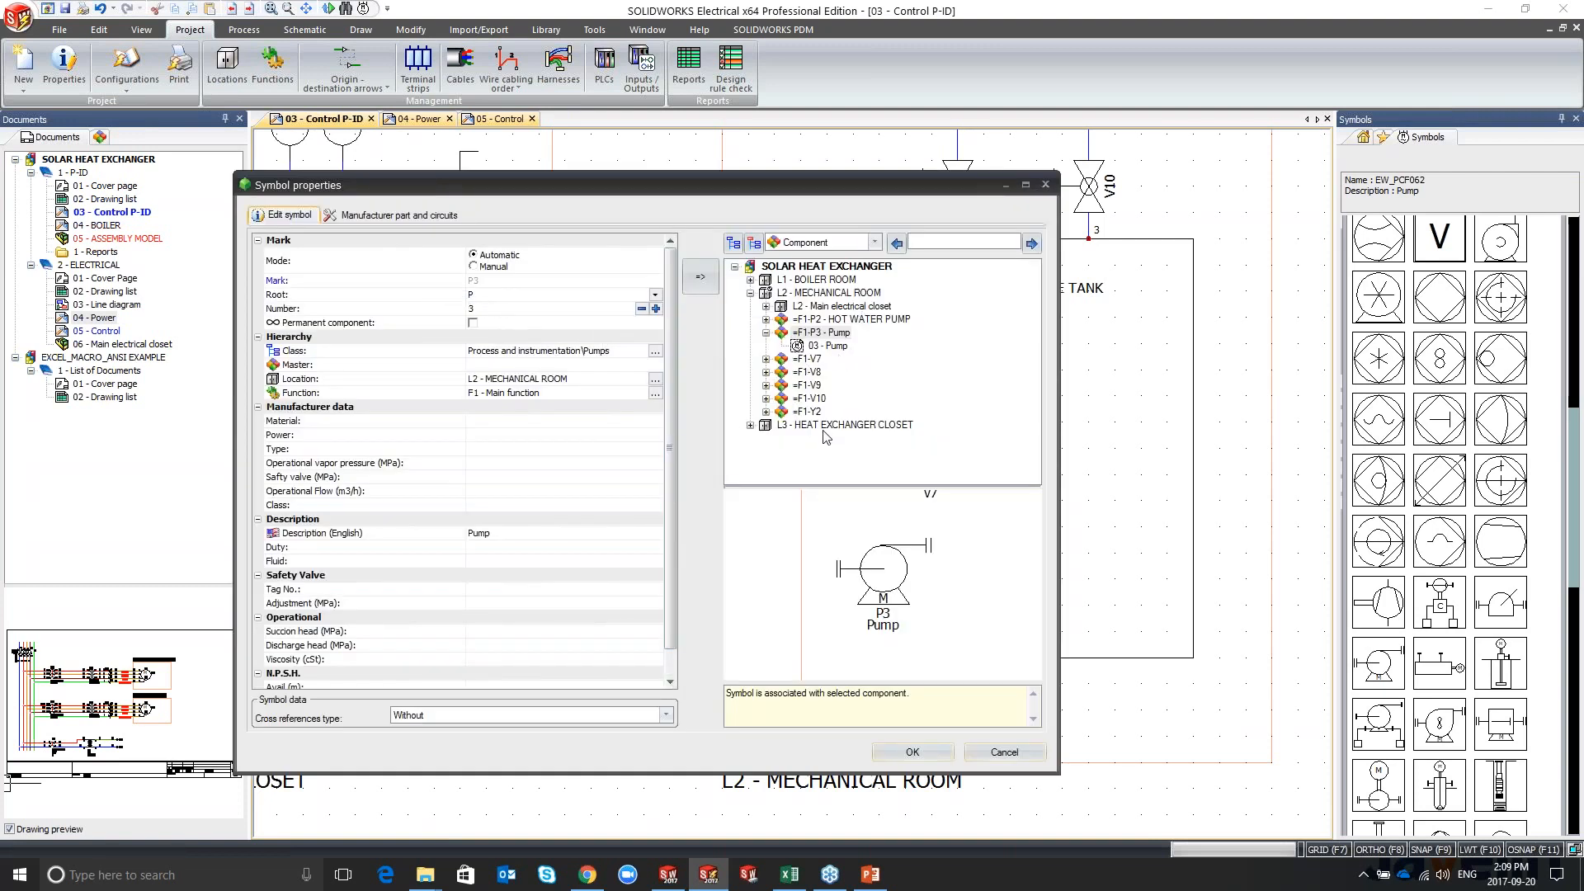
pyautogui.click(824, 319)
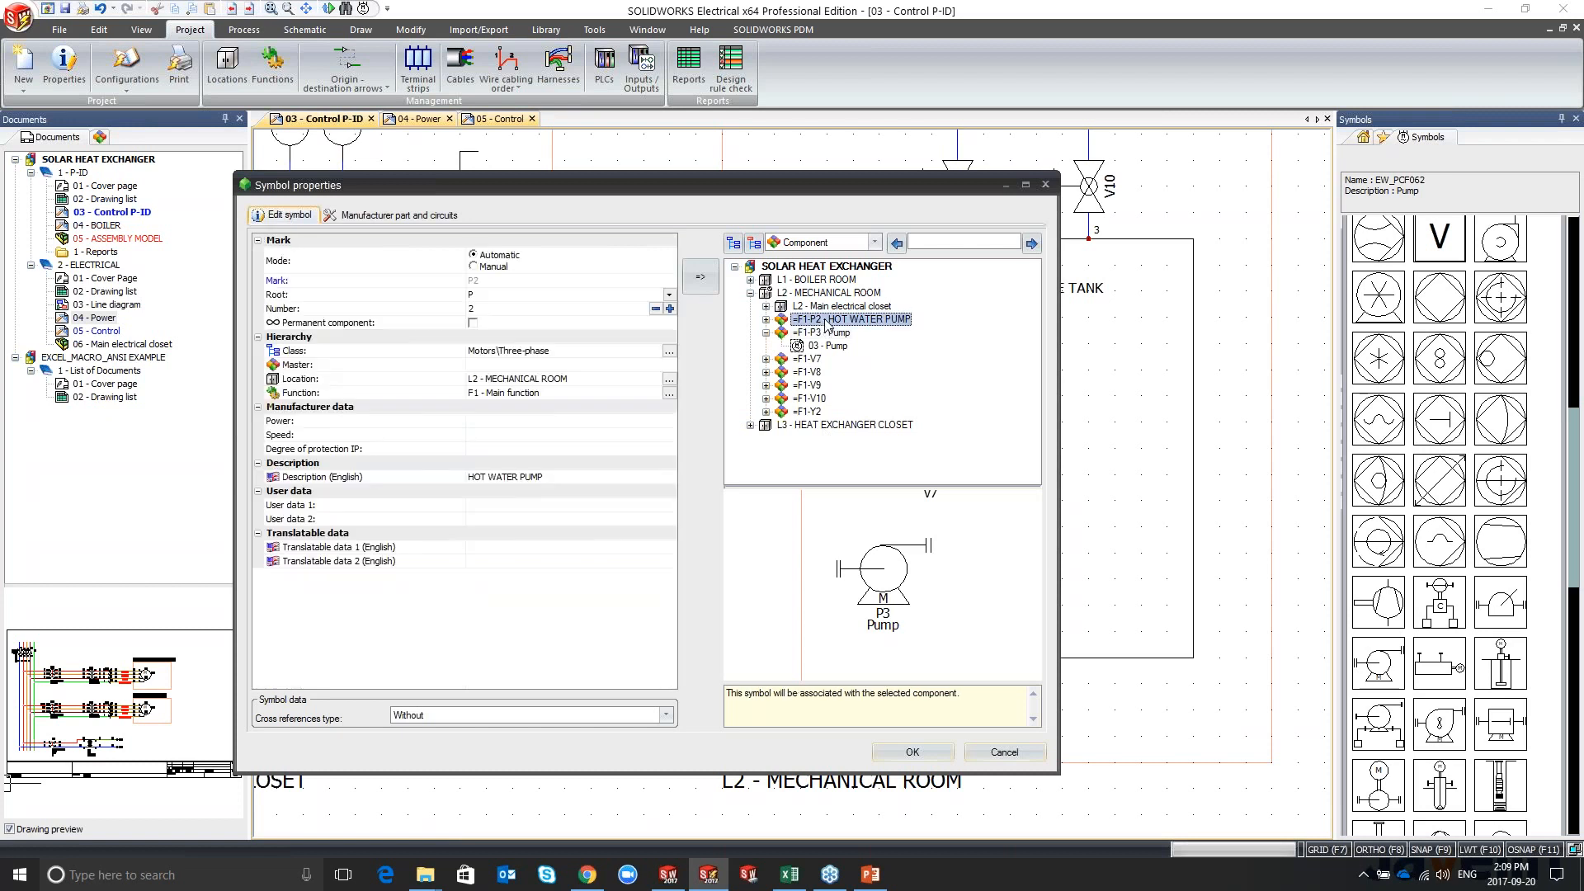
pyautogui.click(357, 217)
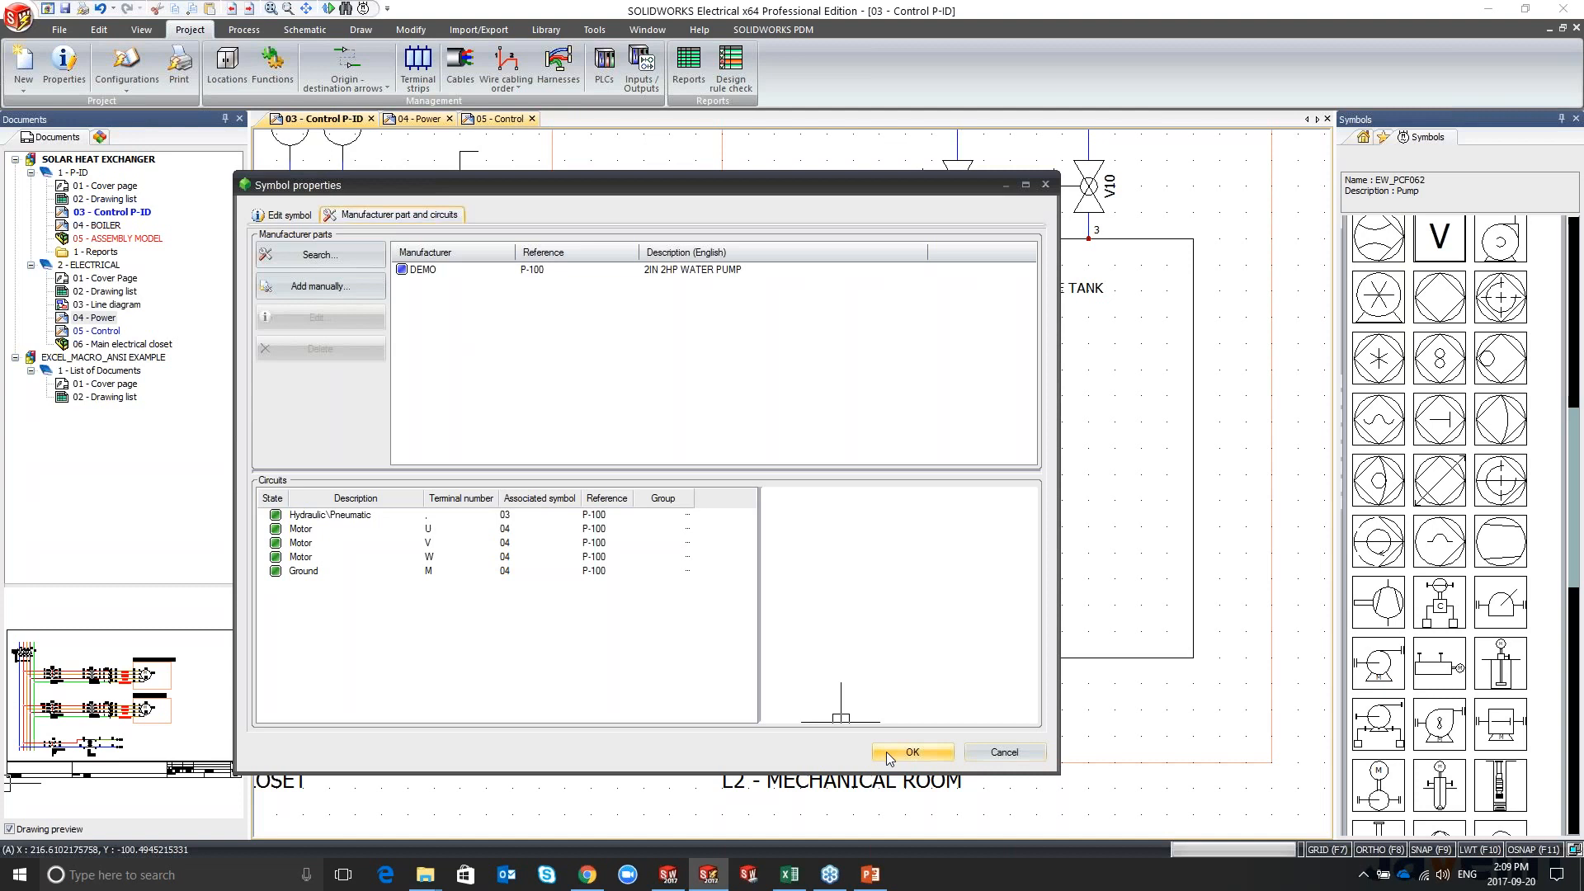
pyautogui.click(886, 751)
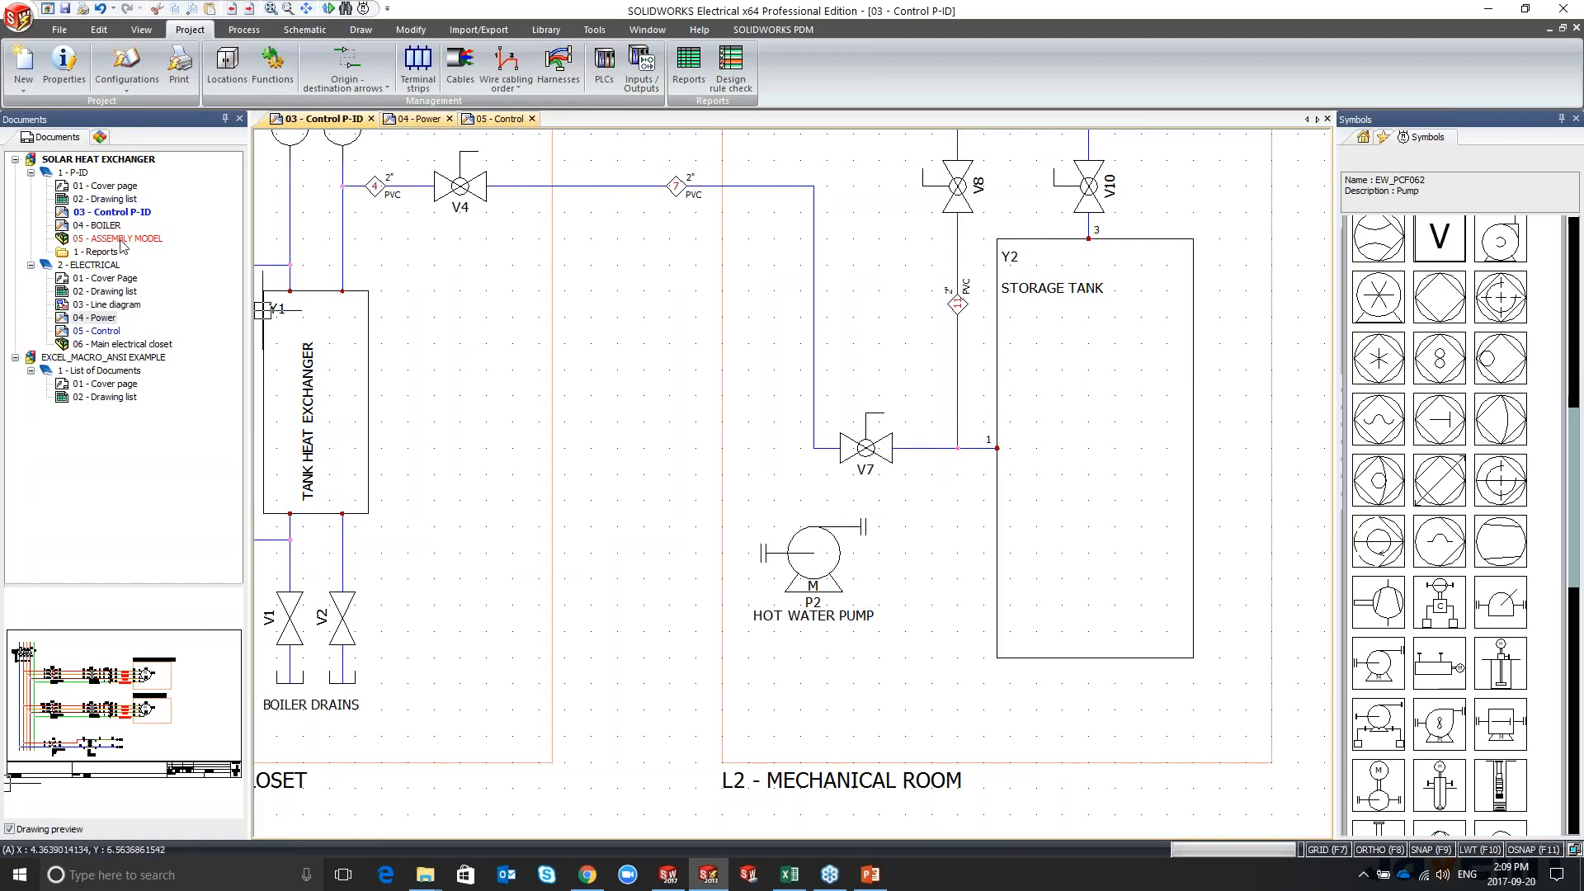
# Step: Examine the pumps on the 03 - Line diagram drawing, and return to the 03 - Control P-ID drawing
pyautogui.doubleClick(112, 304)
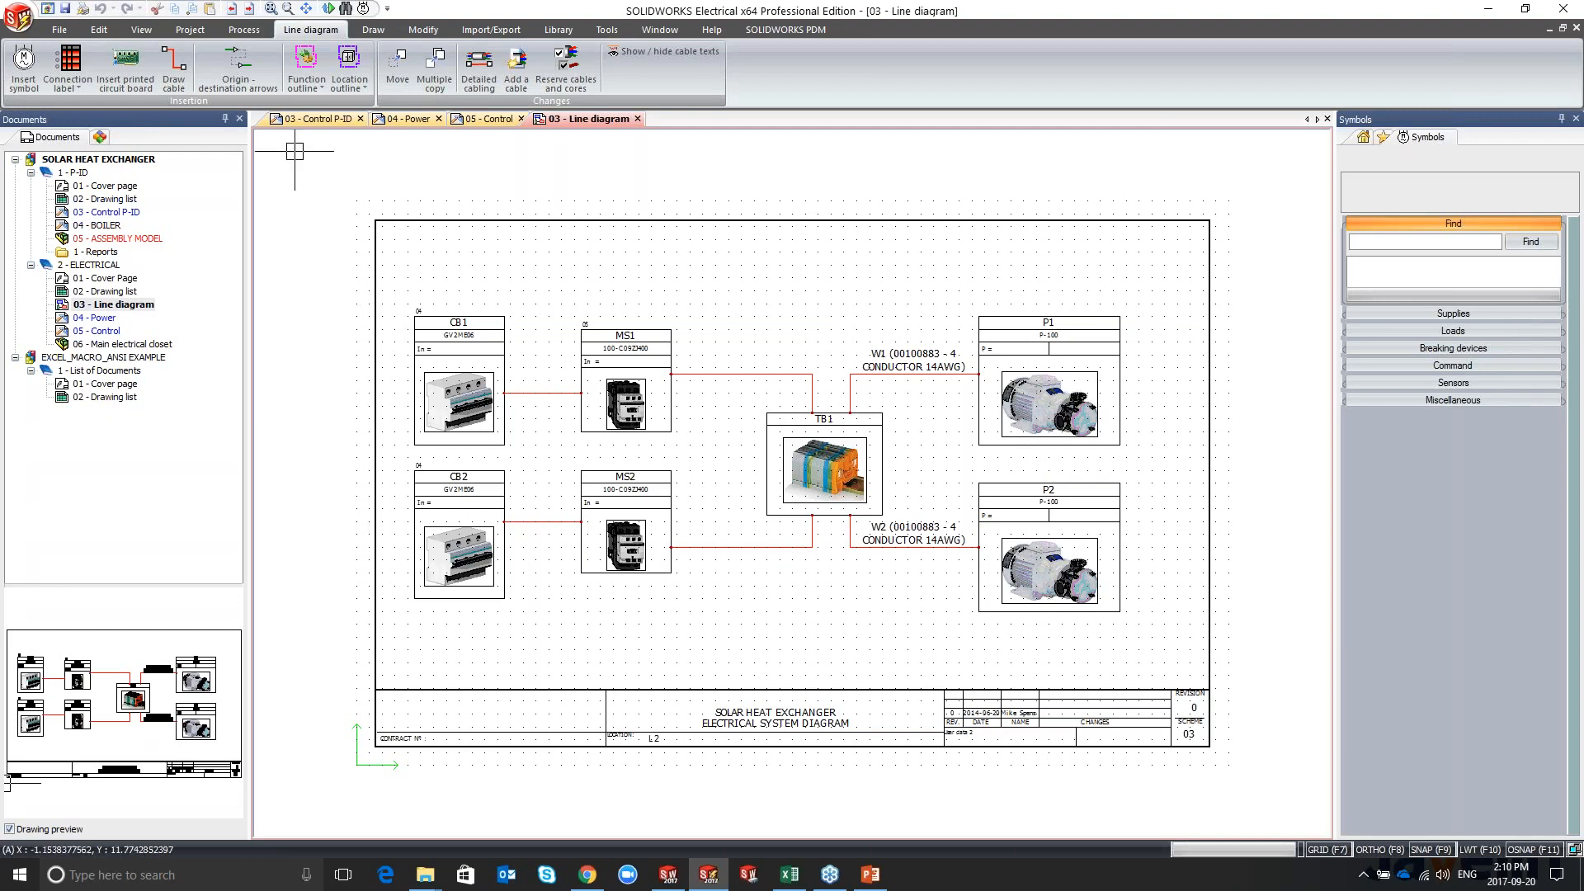
pyautogui.click(313, 119)
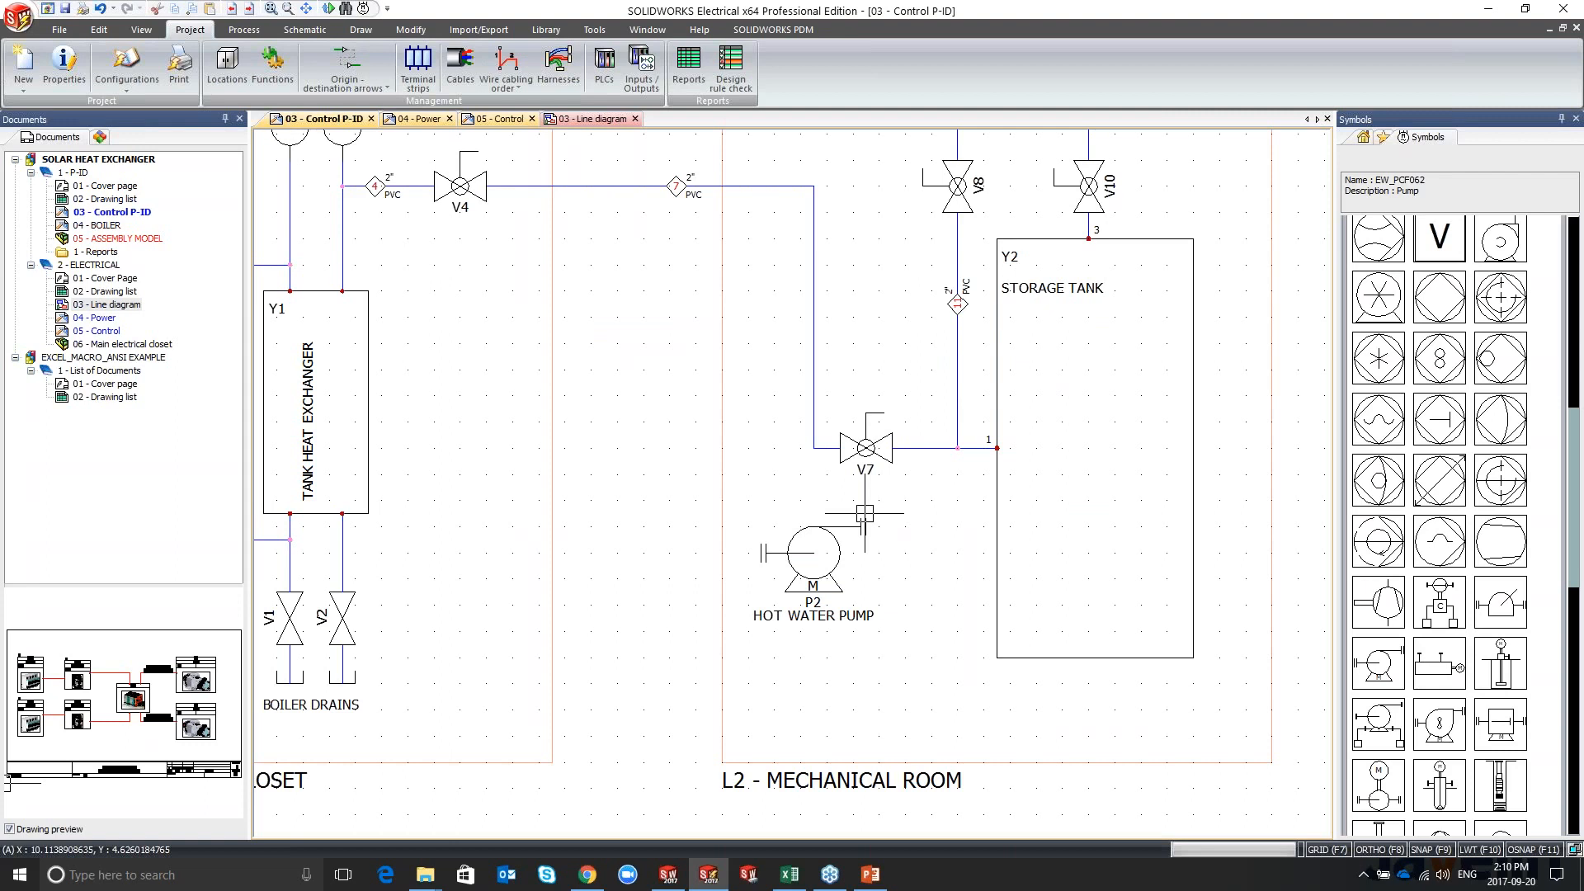
# Step: Draw a single PI_WORK pipe line from the storage tank Y2 edge to the outlet of pump P2
pyautogui.click(307, 30)
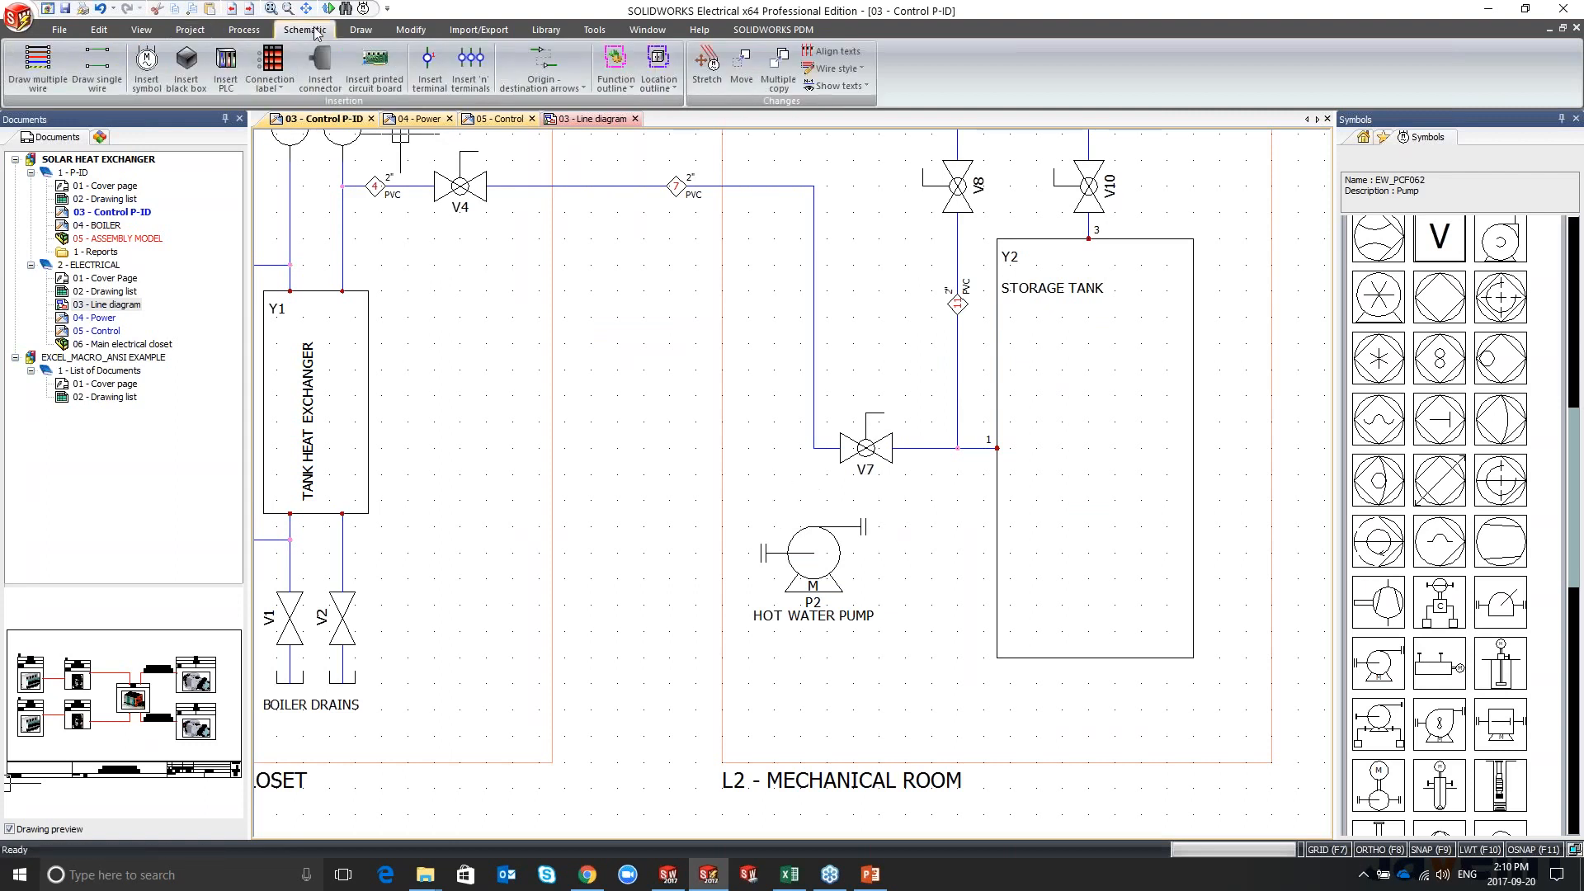
pyautogui.click(97, 67)
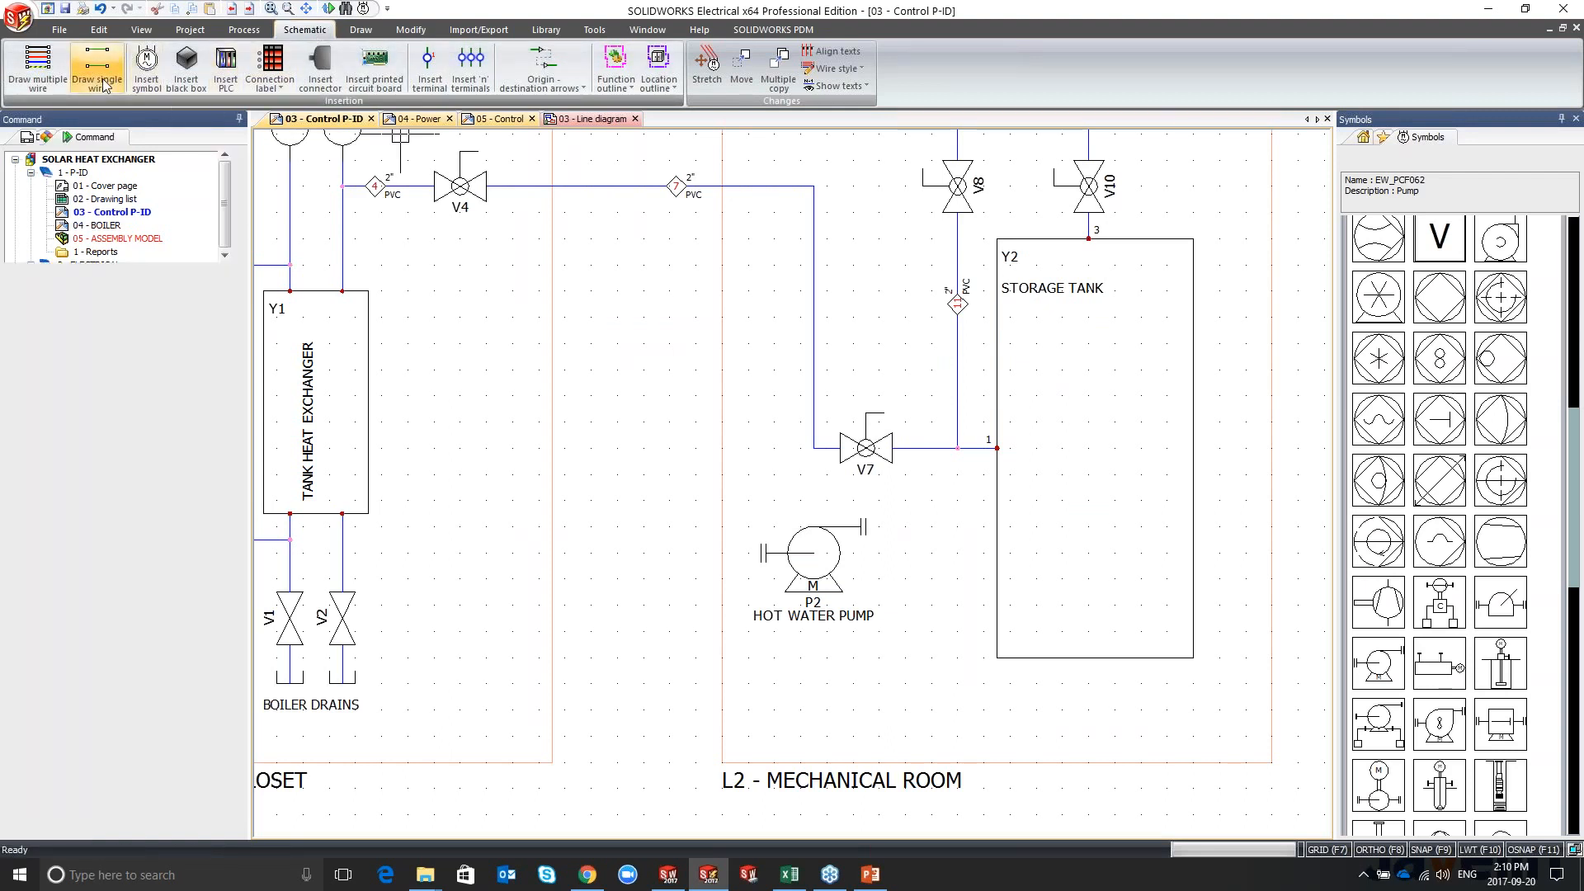
pyautogui.click(219, 311)
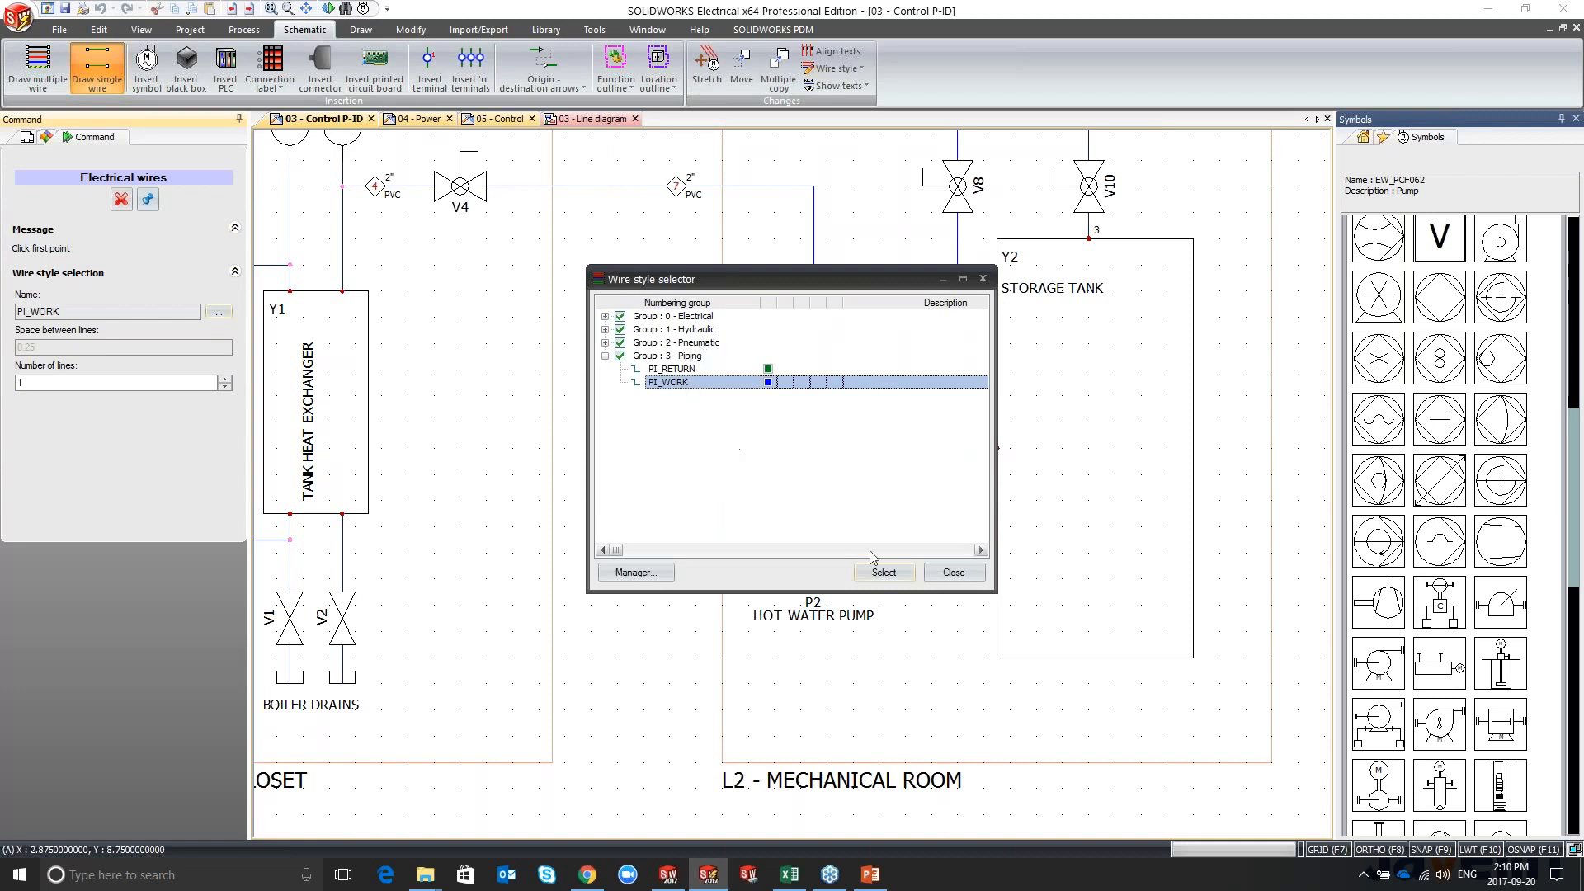
pyautogui.click(883, 571)
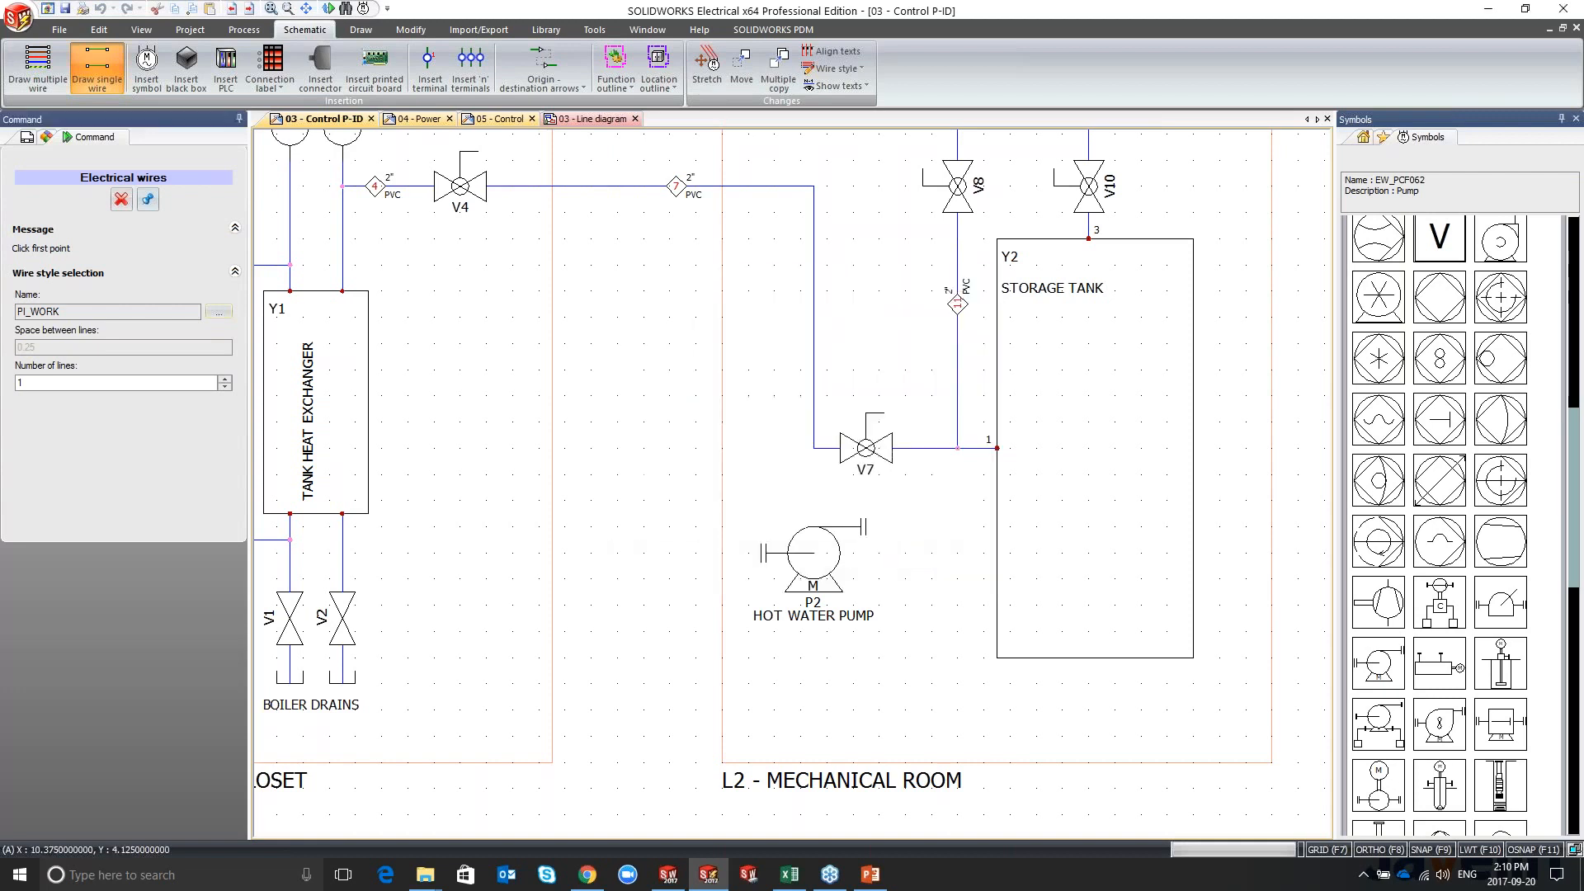
pyautogui.click(997, 526)
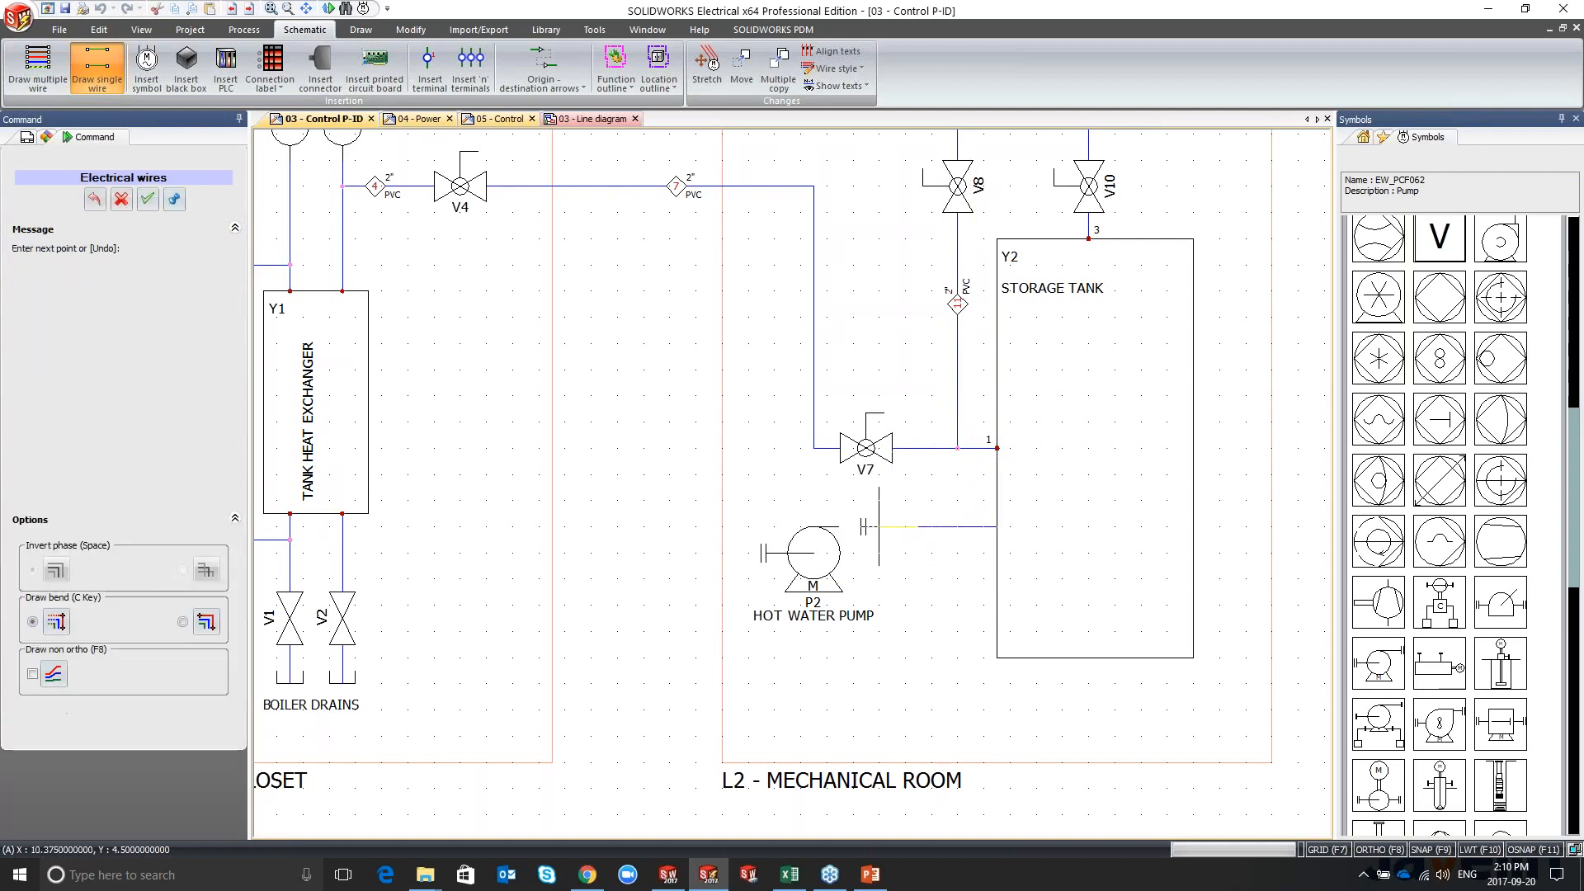
pyautogui.click(853, 526)
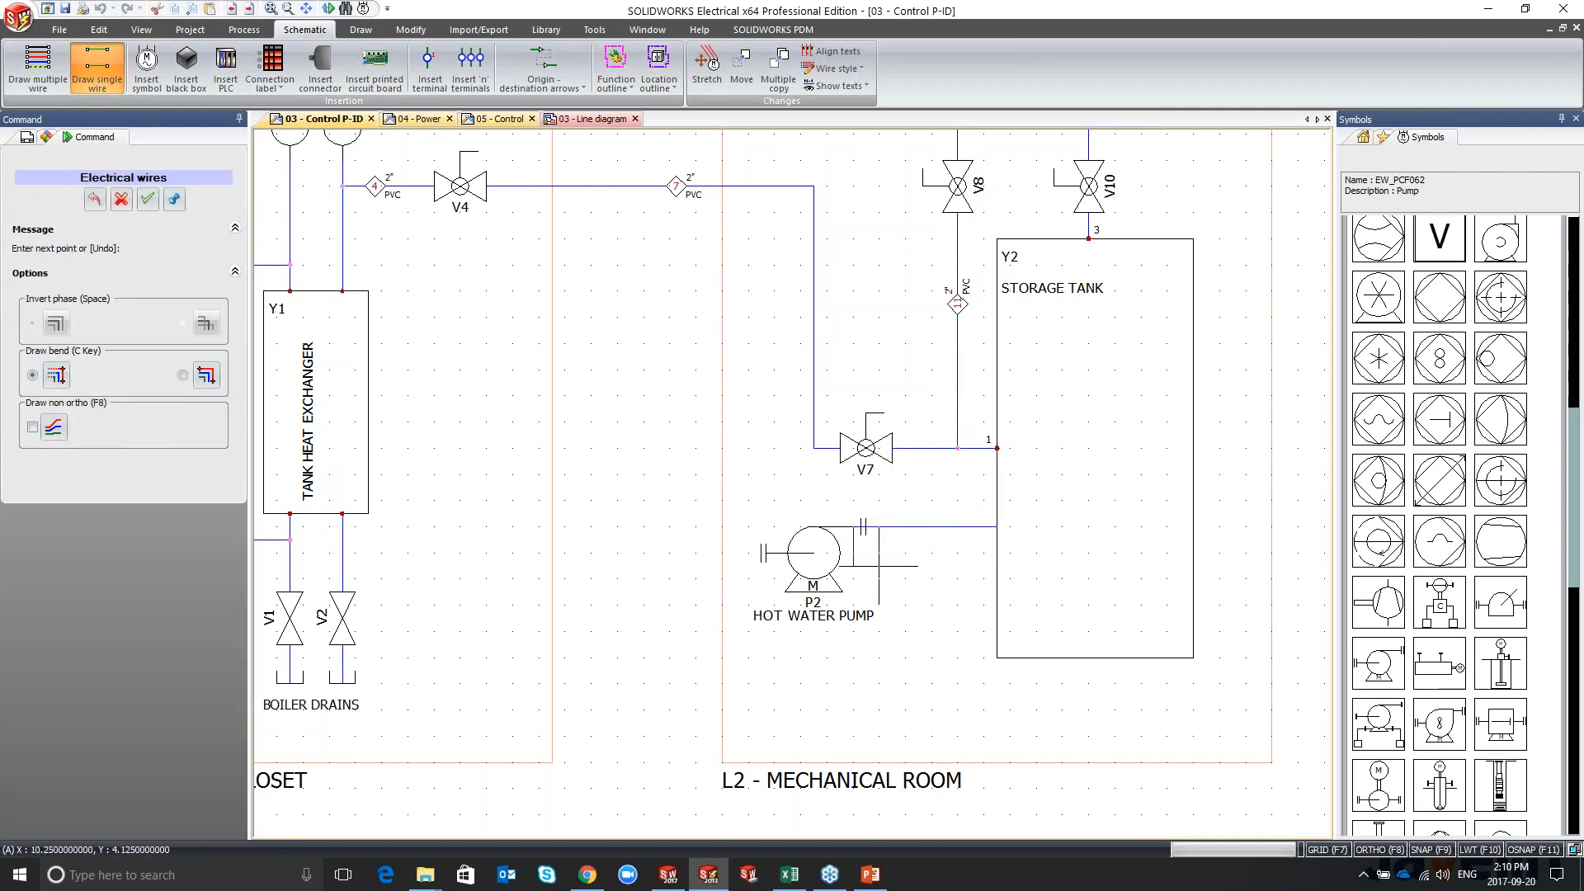
pyautogui.rightClick(879, 565)
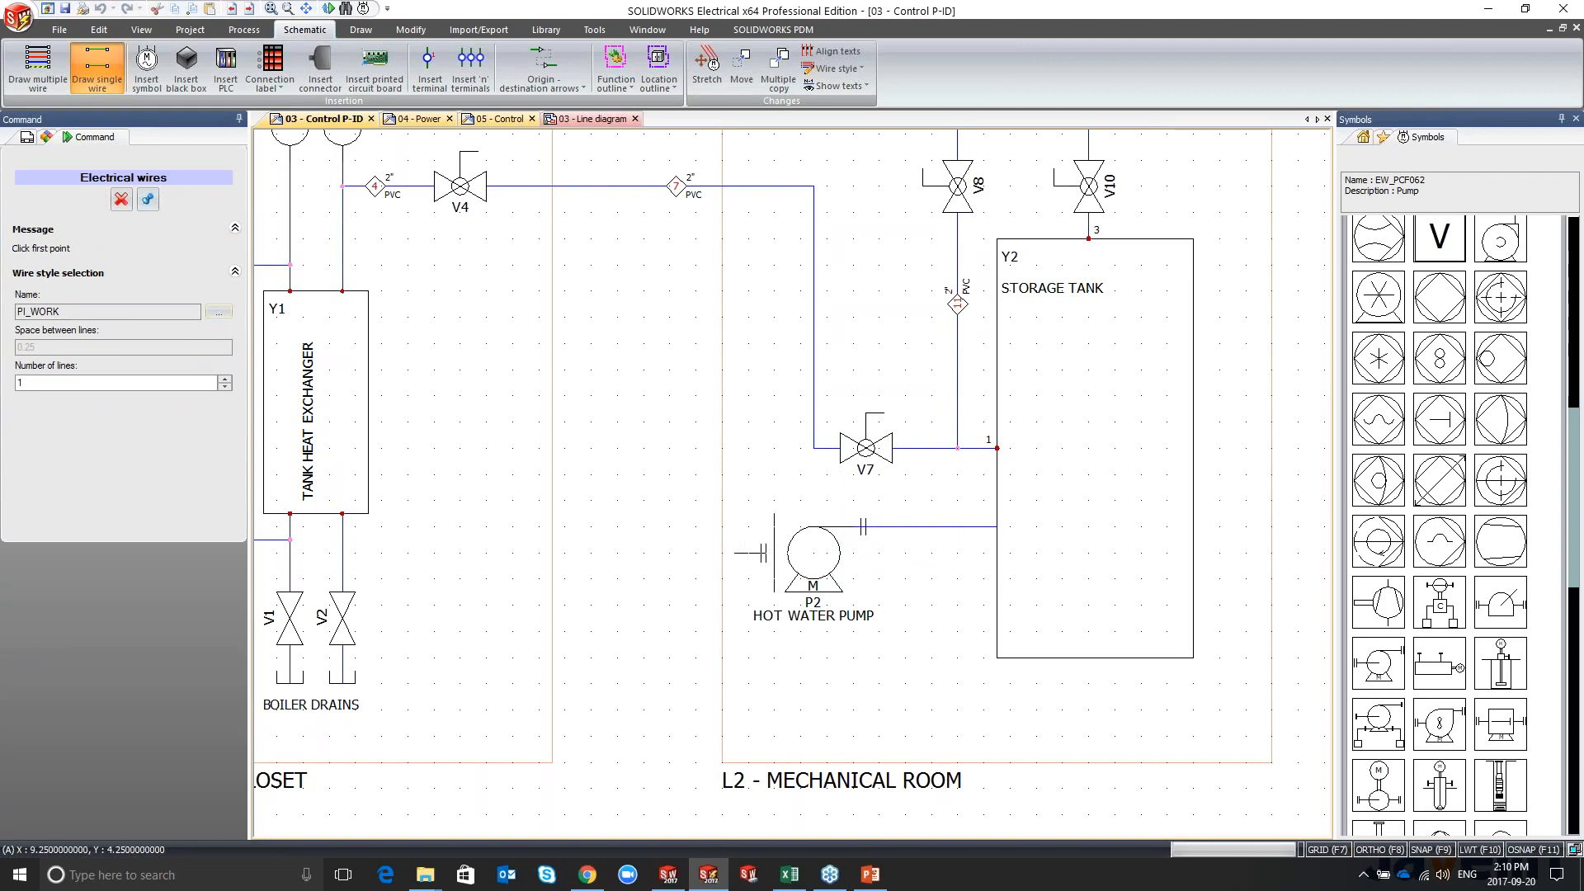
# Step: Draw a PI_WORK pipe line from the inlet of pump P2 to the vertical pipe above valve V2 under the heat exchanger
pyautogui.click(763, 553)
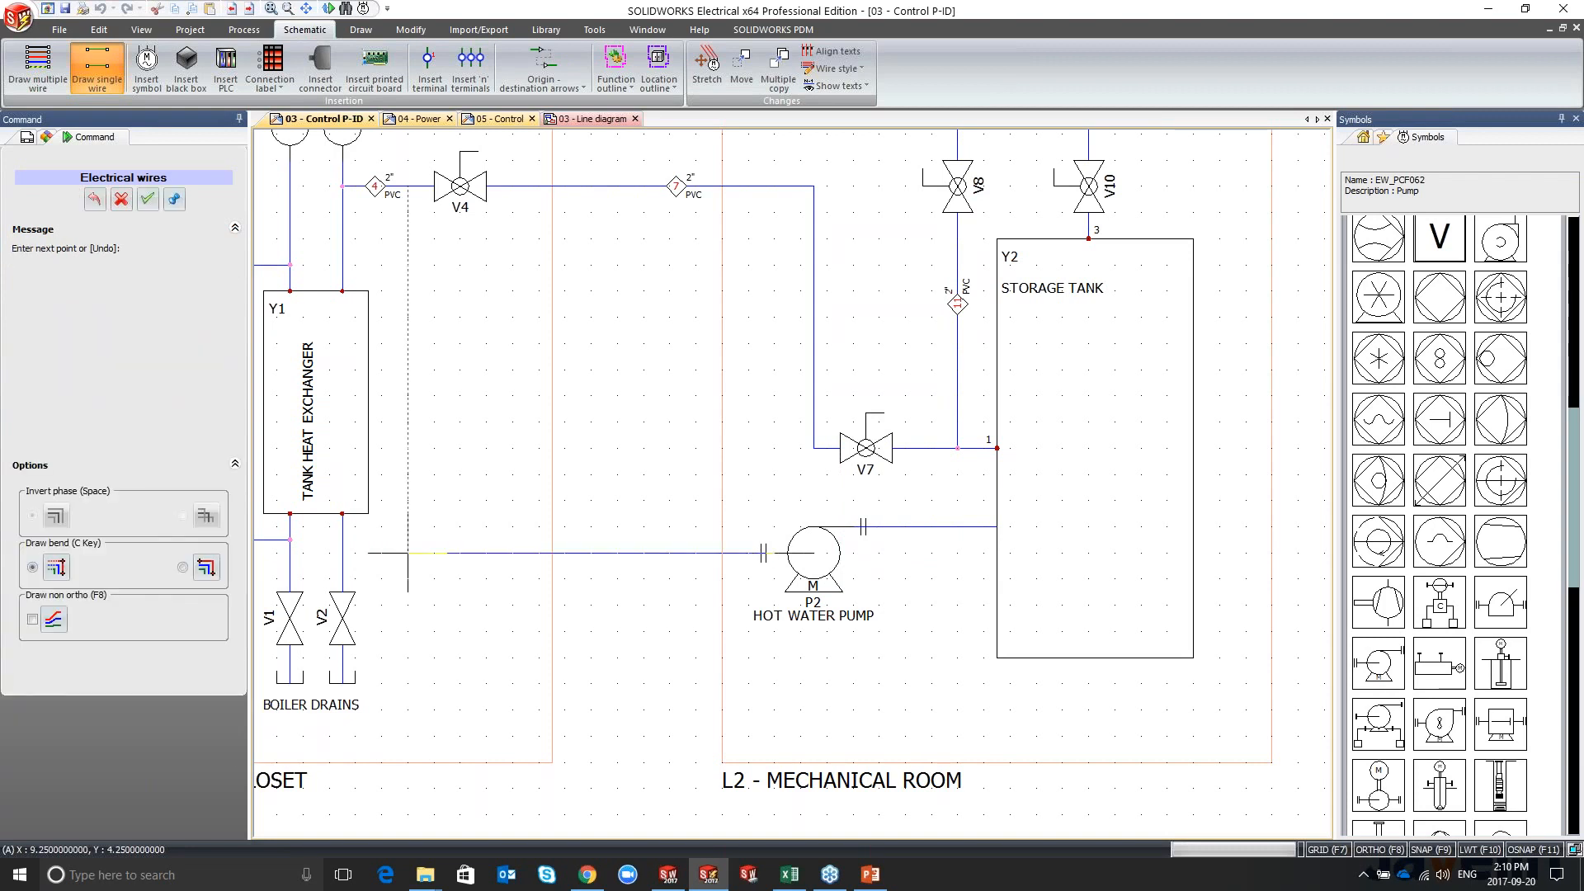
pyautogui.click(343, 539)
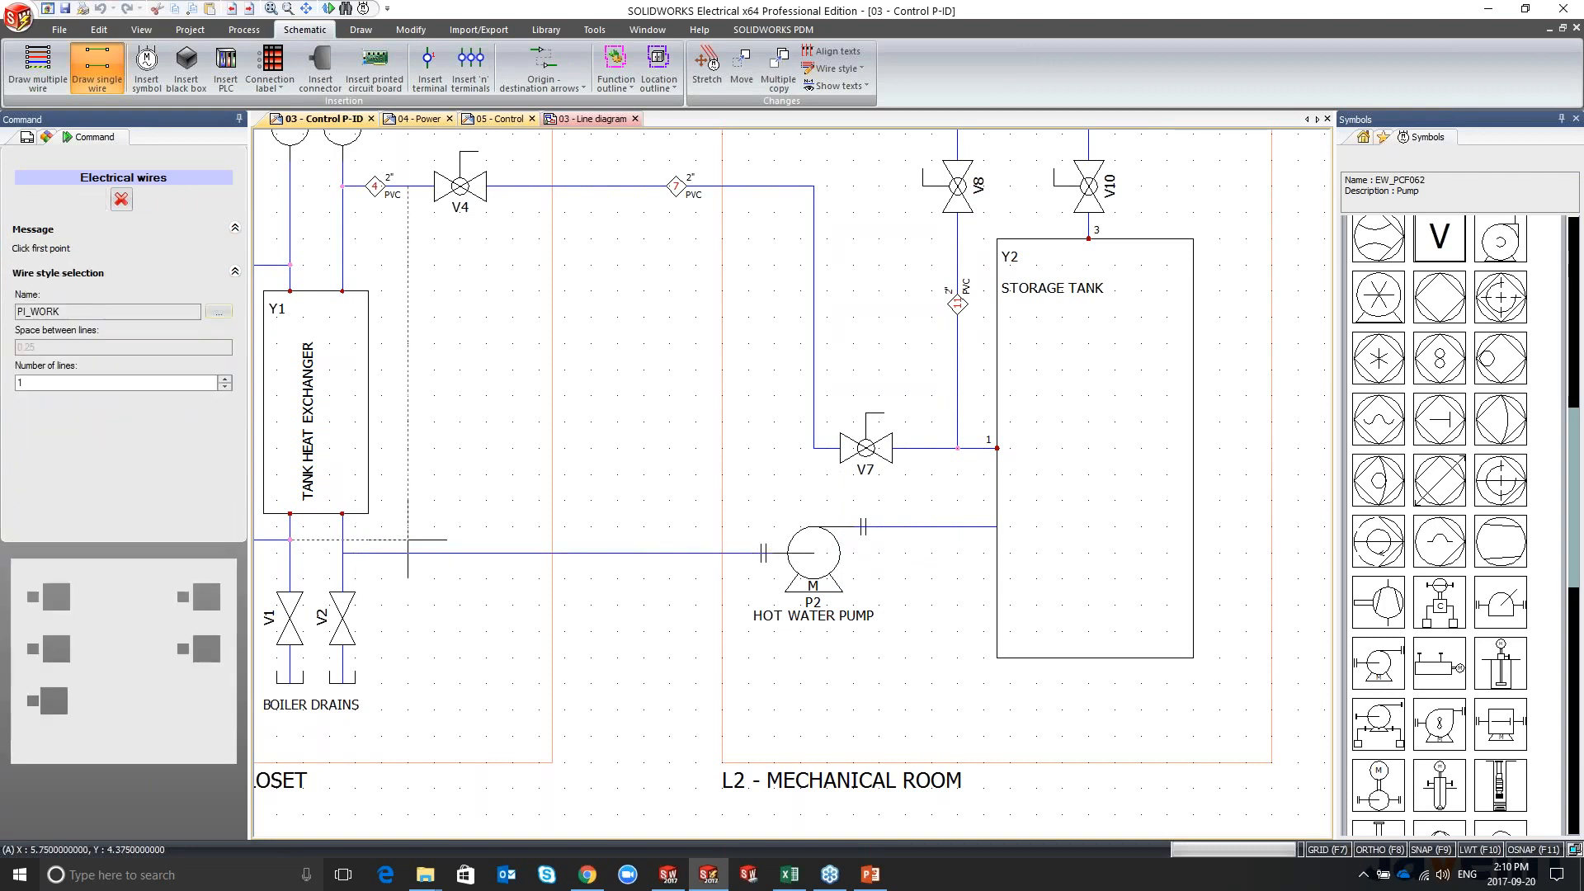
pyautogui.rightClick(410, 543)
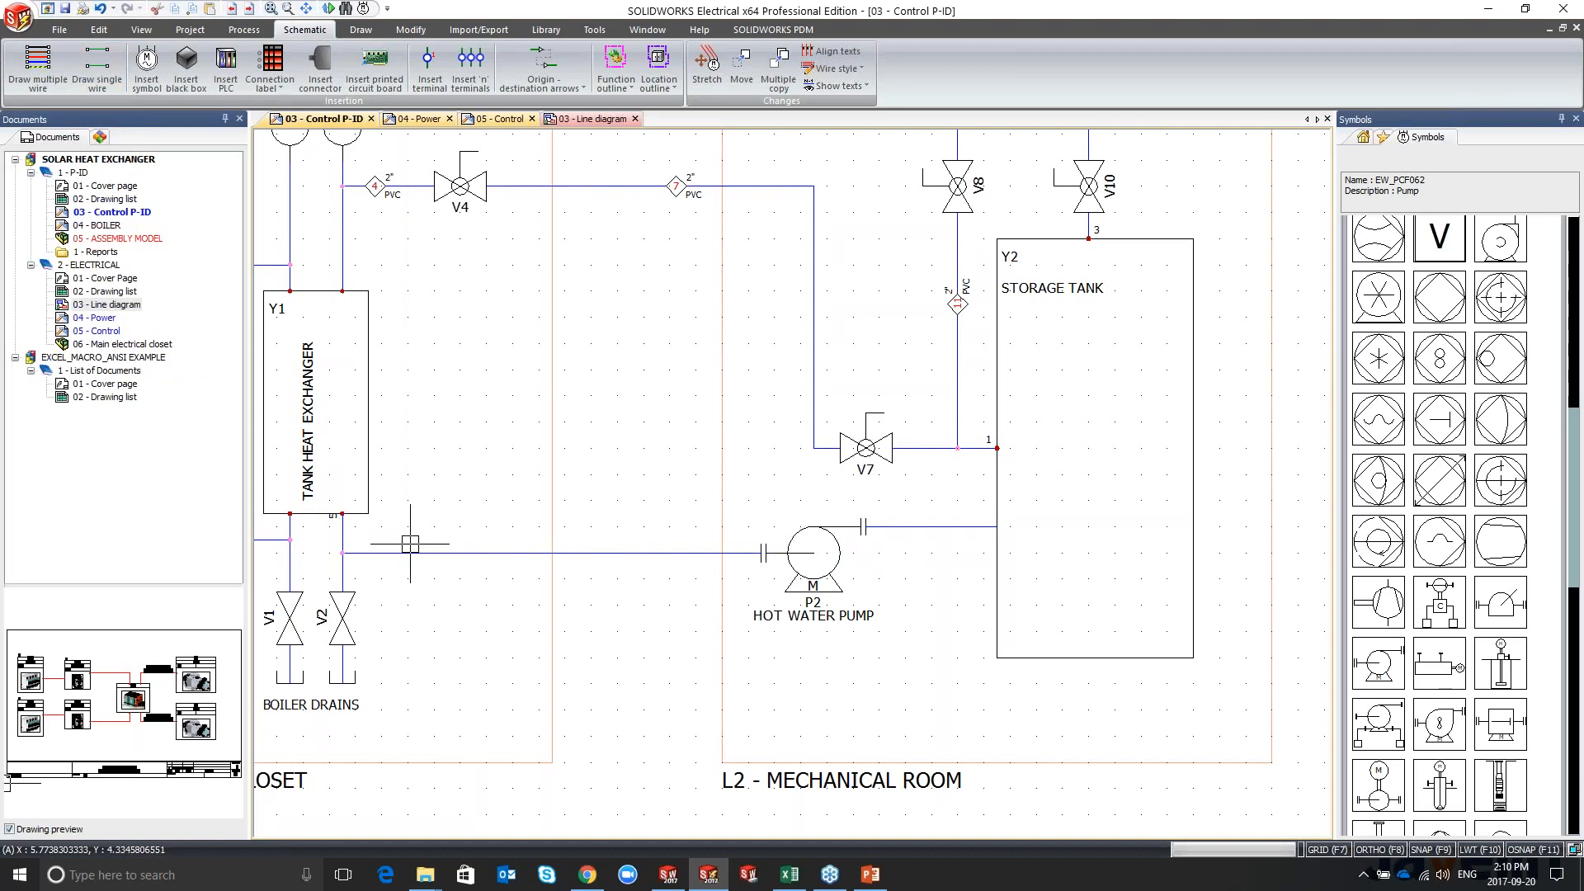
# Step: Update the storage tank Y2 black box so it gets a connection point where the new pump line meets it
pyautogui.click(998, 497)
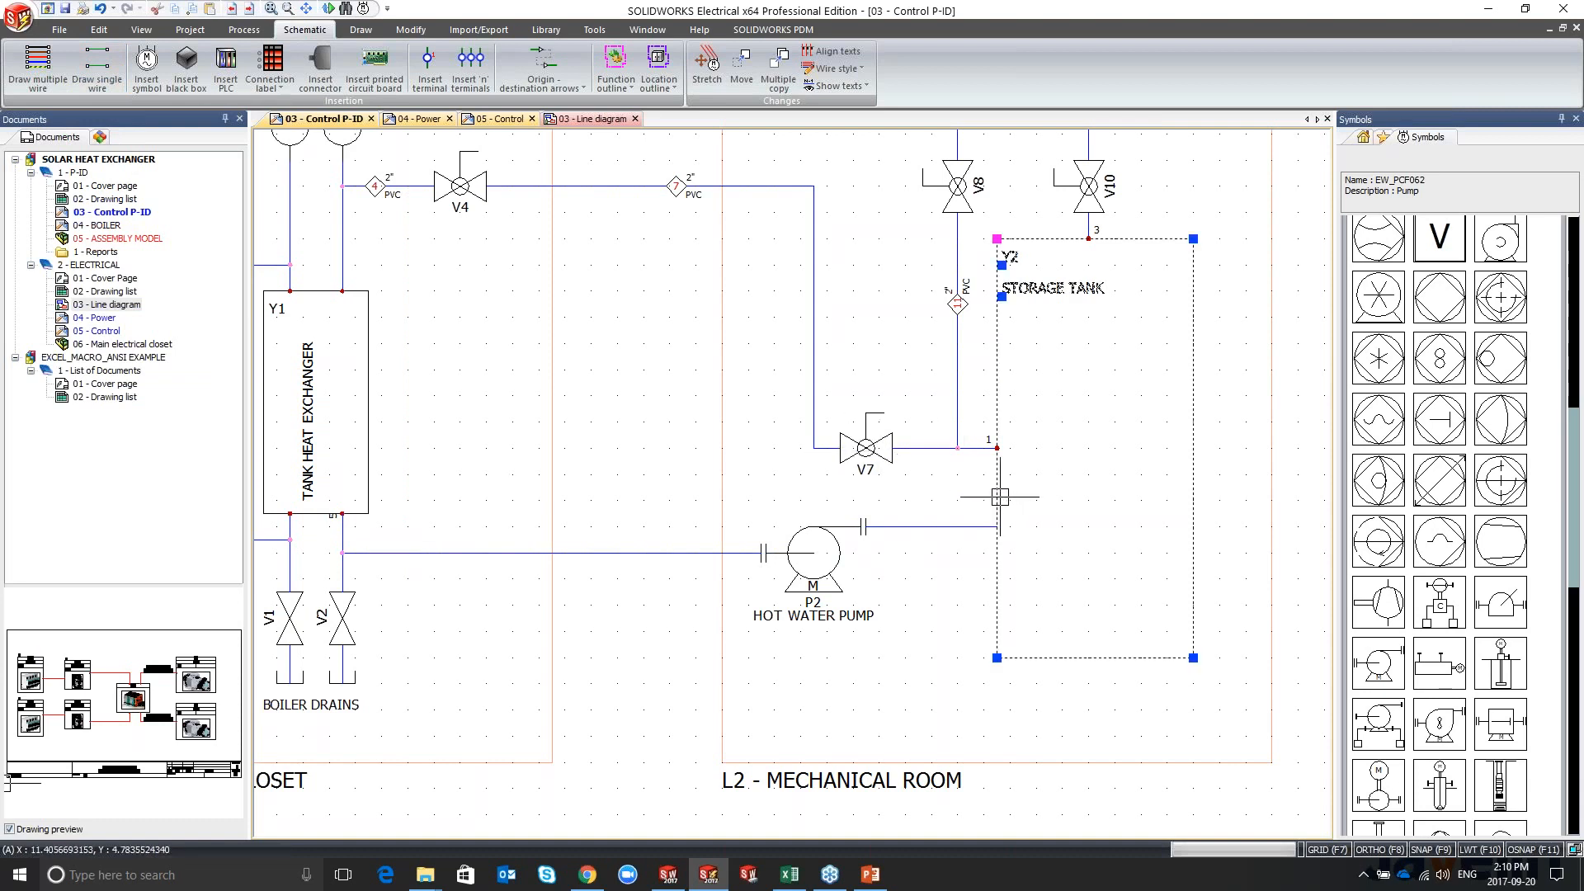
pyautogui.rightClick(1000, 496)
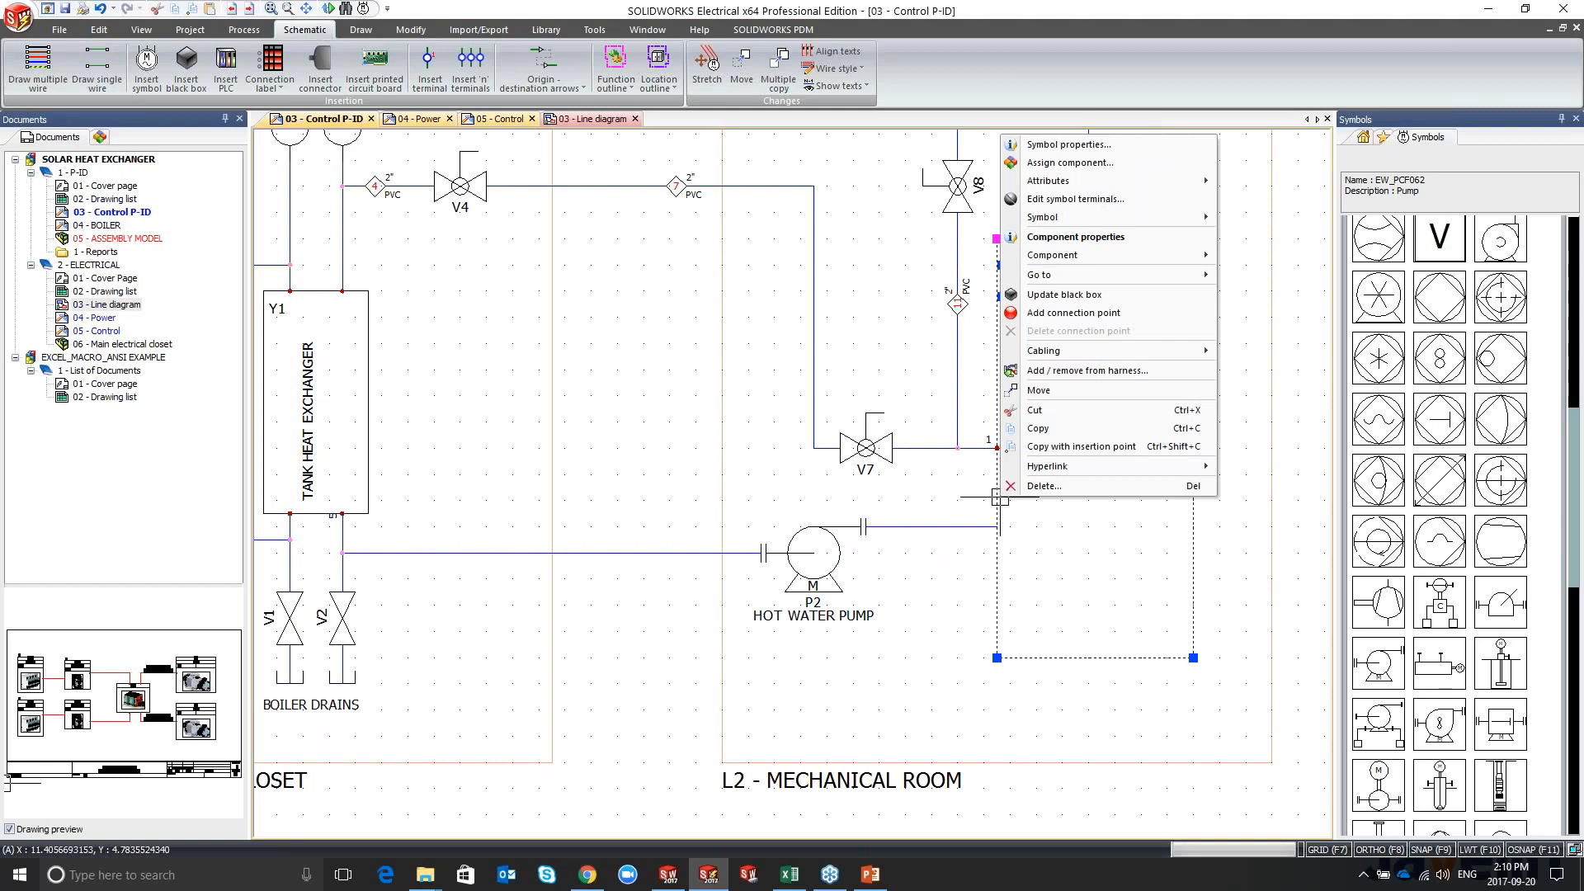
pyautogui.click(1064, 297)
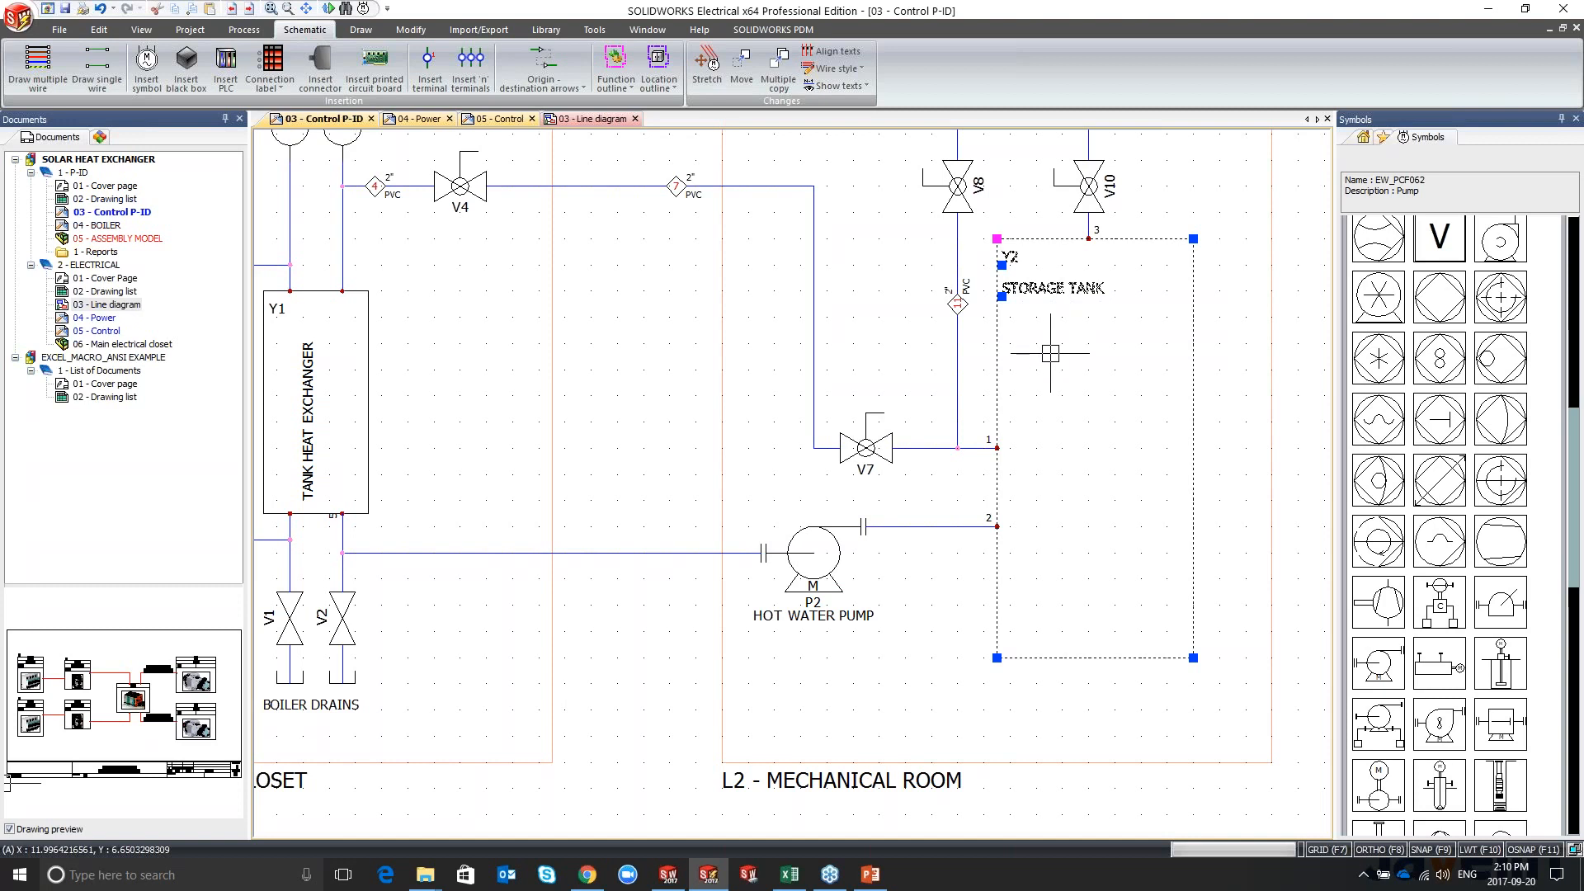
pyautogui.press('Escape')
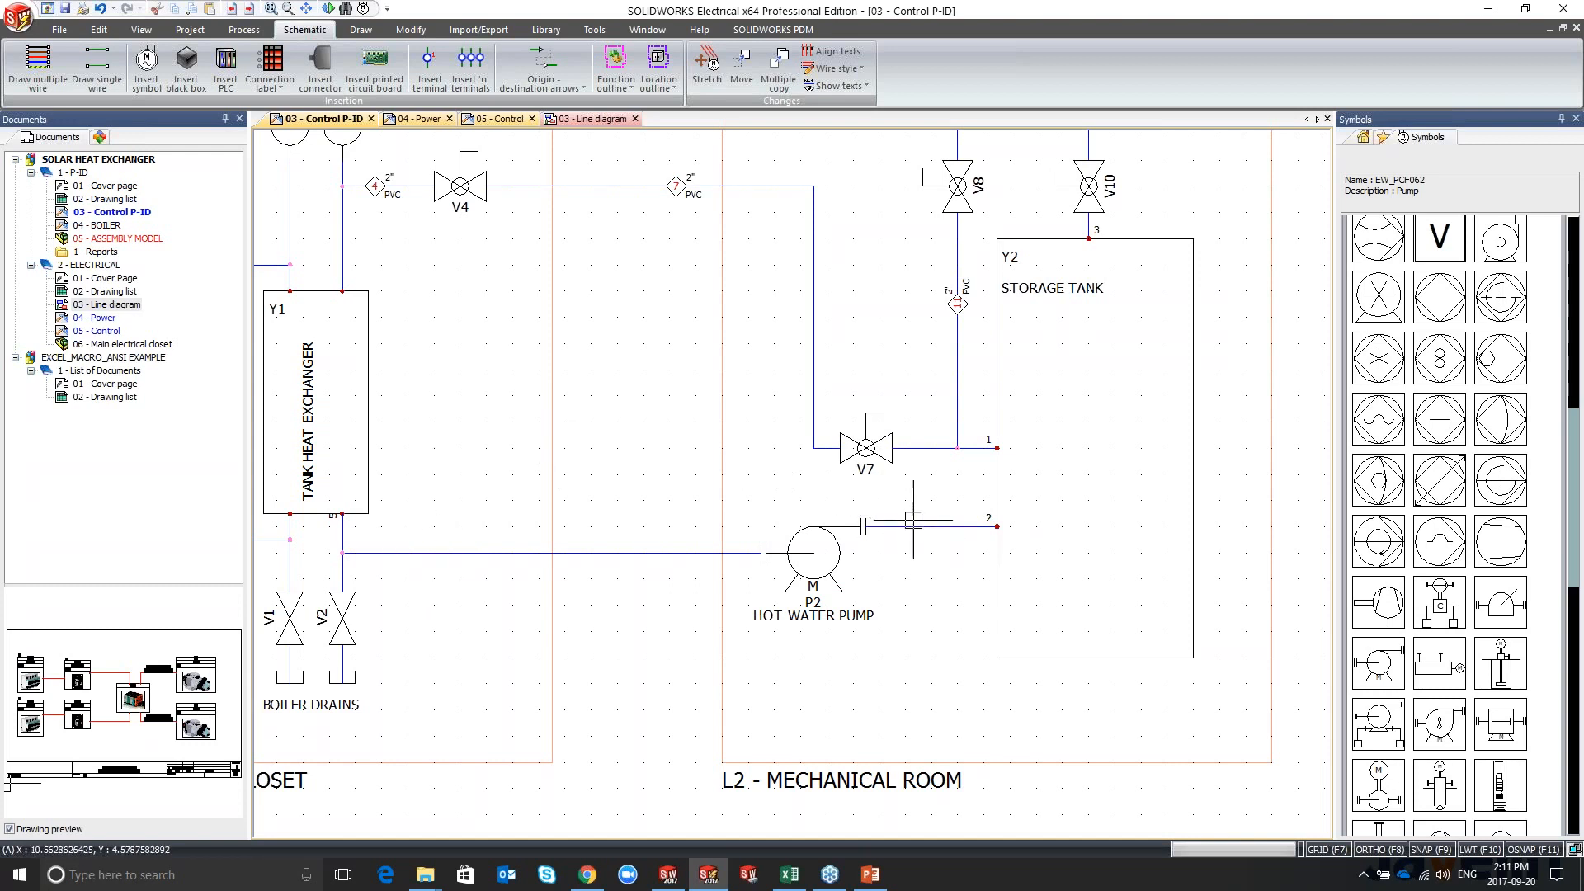
# Step: Search the symbols for ball valve and place symbol EW_AV10280 on the line between pump P2 and storage tank Y2
pyautogui.moveTo(1577, 555); pyautogui.dragTo(1577, 343)
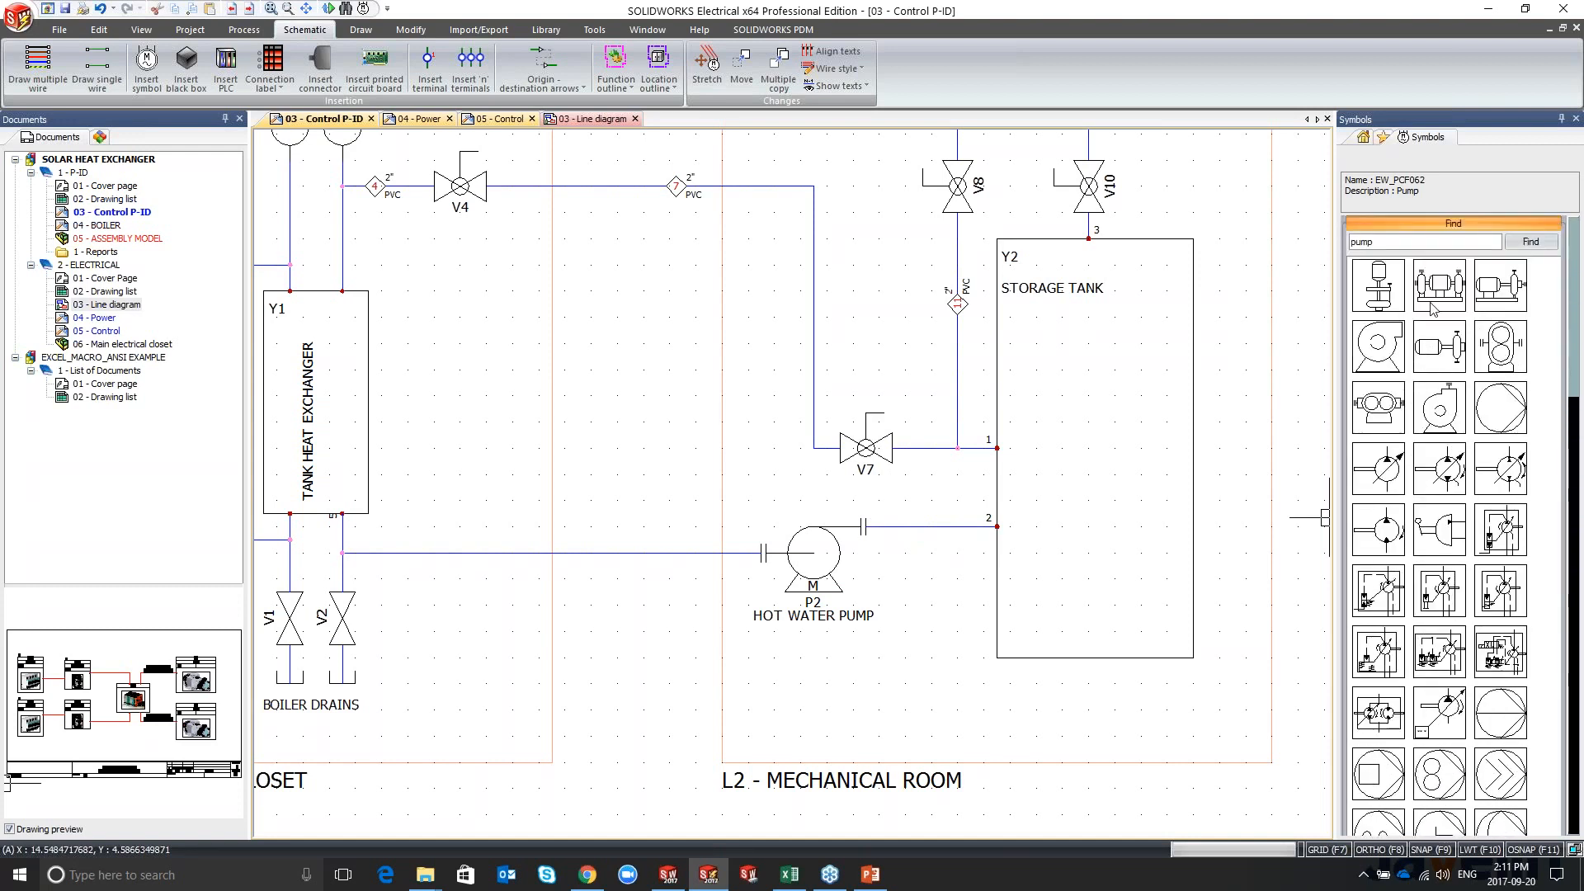
pyautogui.click(1380, 245)
pyautogui.press('BackSpace')
pyautogui.press('BackSpace')
pyautogui.press('BackSpace')
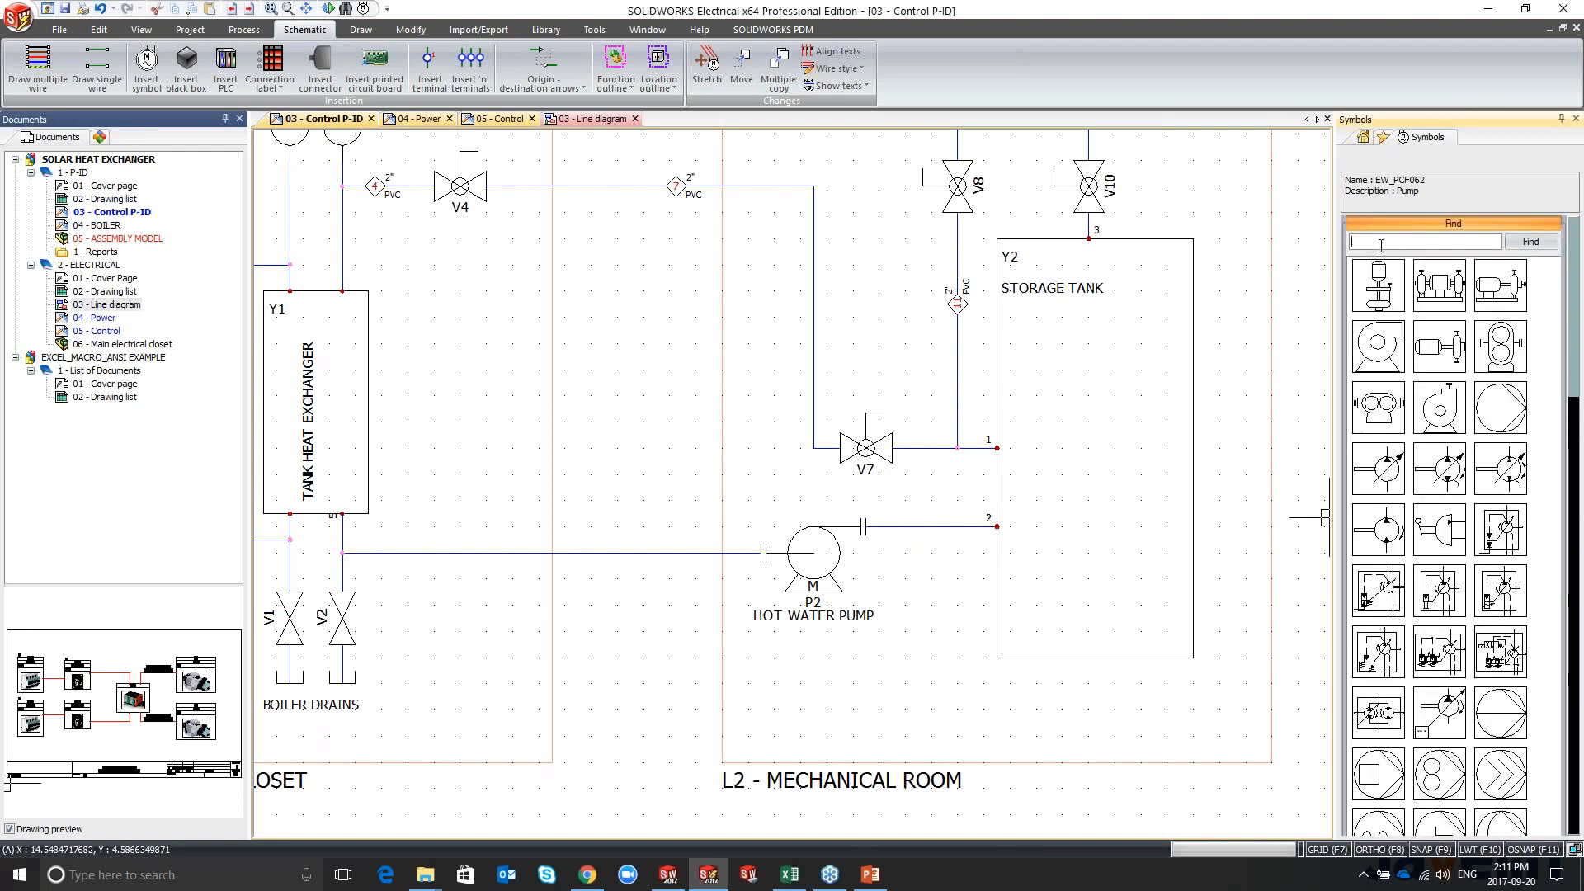
pyautogui.write('valve')
pyautogui.write('ball')
pyautogui.press('Return')
pyautogui.doubleClick(1377, 285)
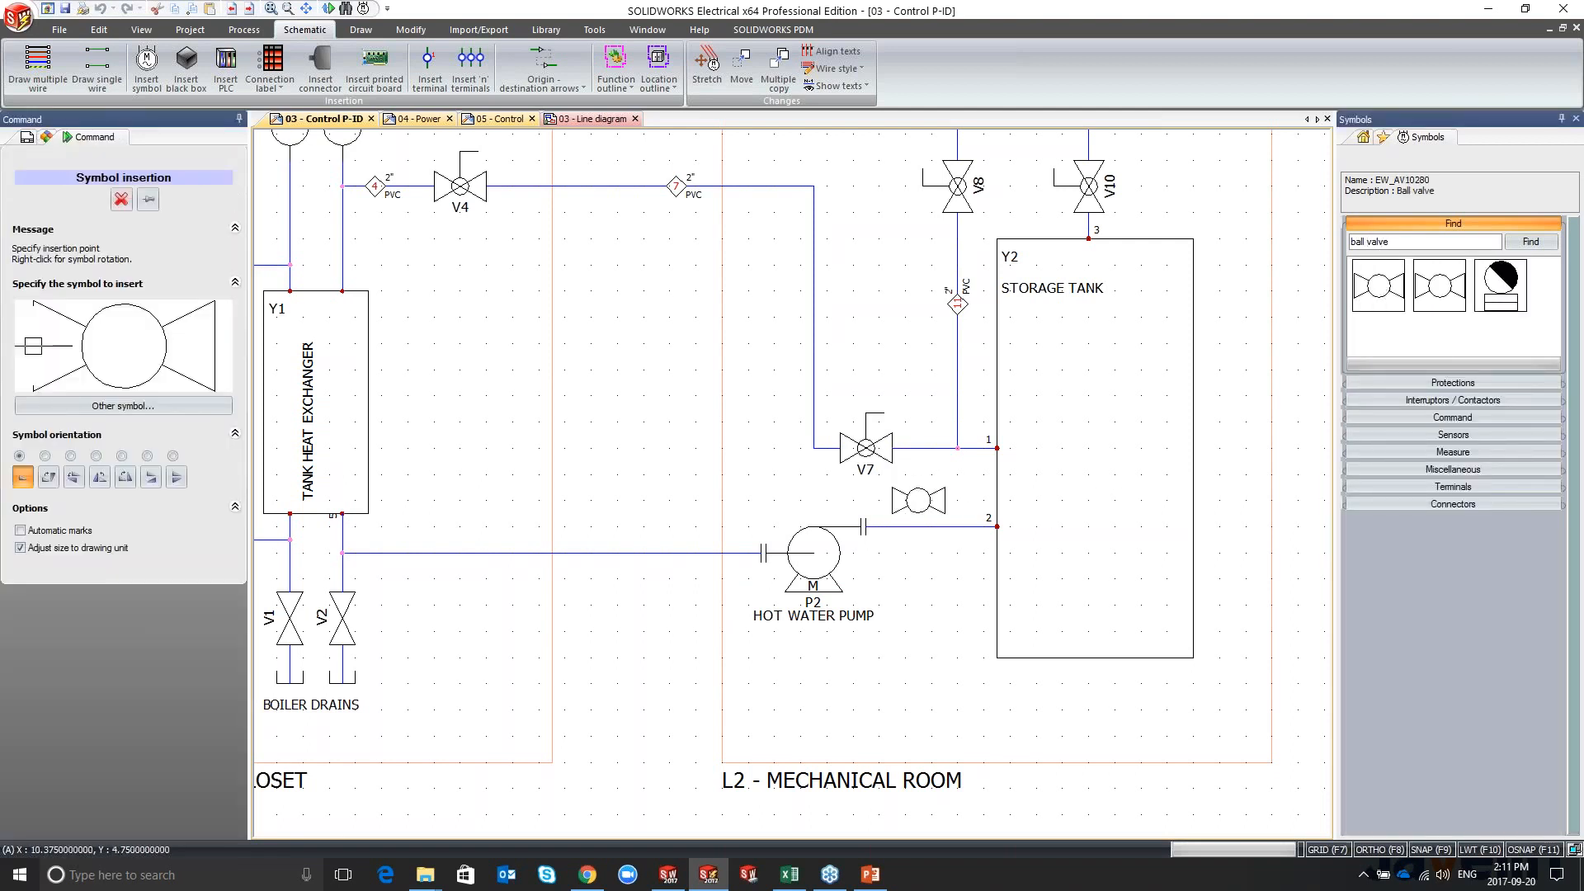
pyautogui.click(918, 526)
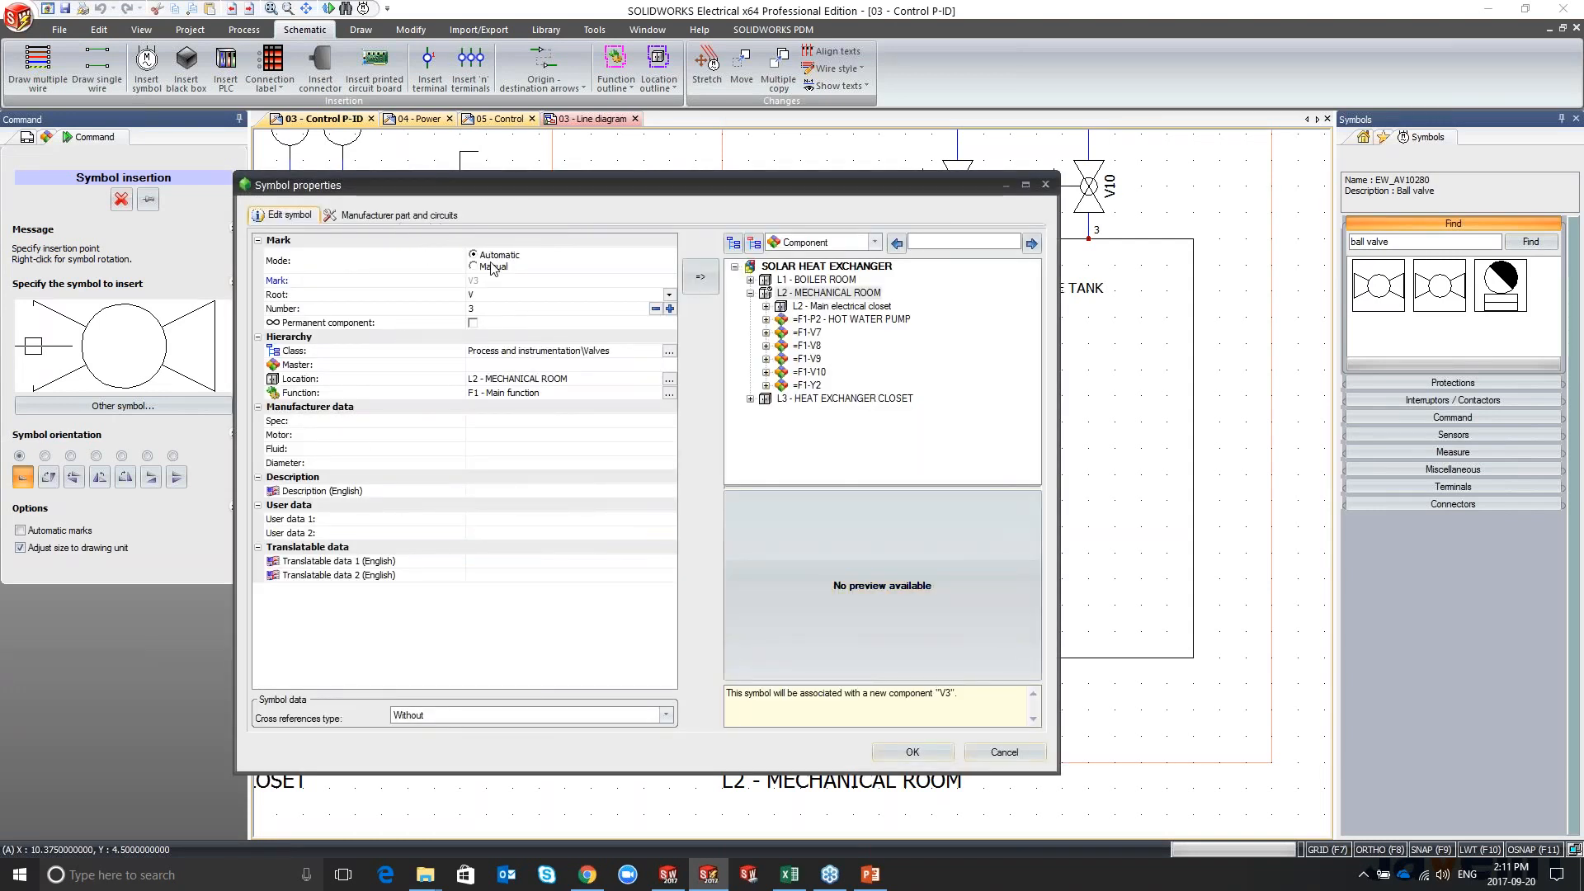
# Step: Find the DEMO manufacturer part V-100-2, a 2IN PVC ball valve, and assign it to the new valve
pyautogui.click(398, 216)
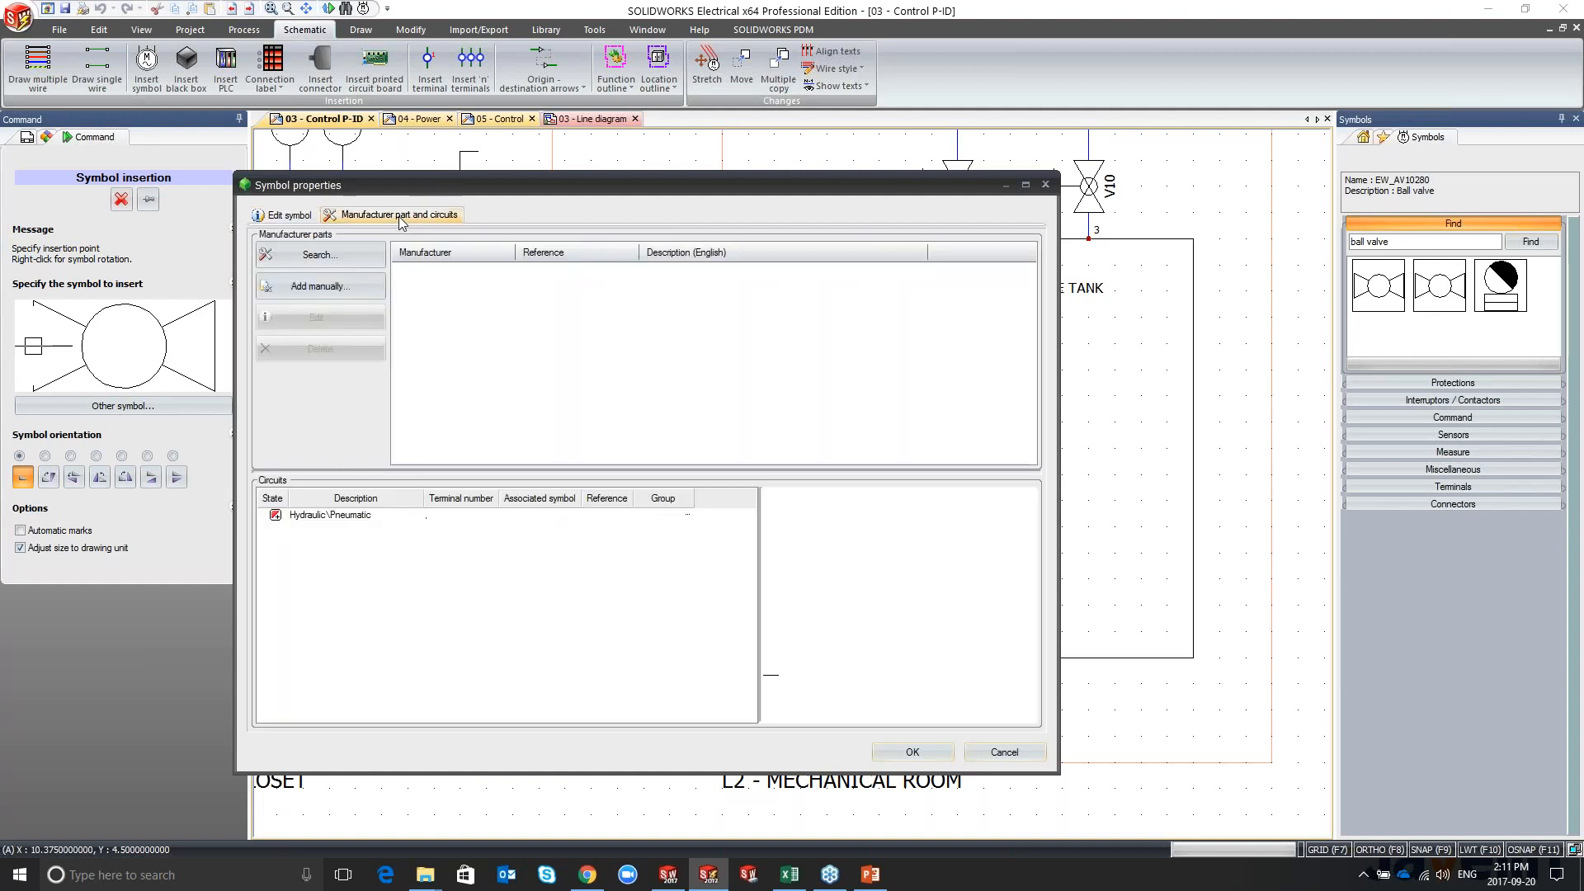
pyautogui.click(366, 249)
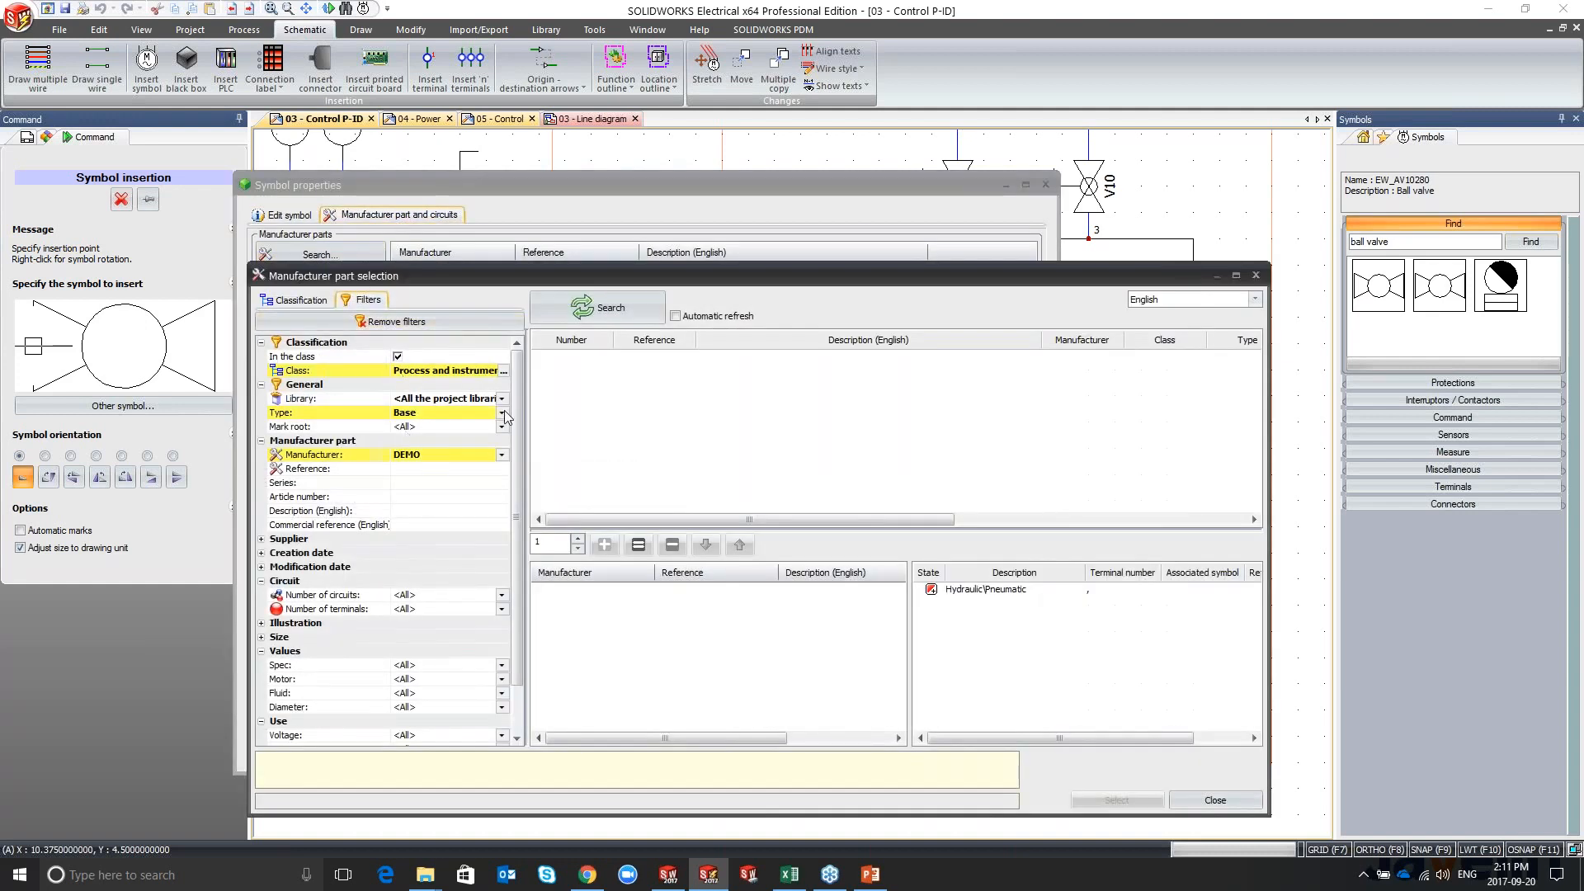
pyautogui.click(582, 318)
pyautogui.doubleClick(611, 358)
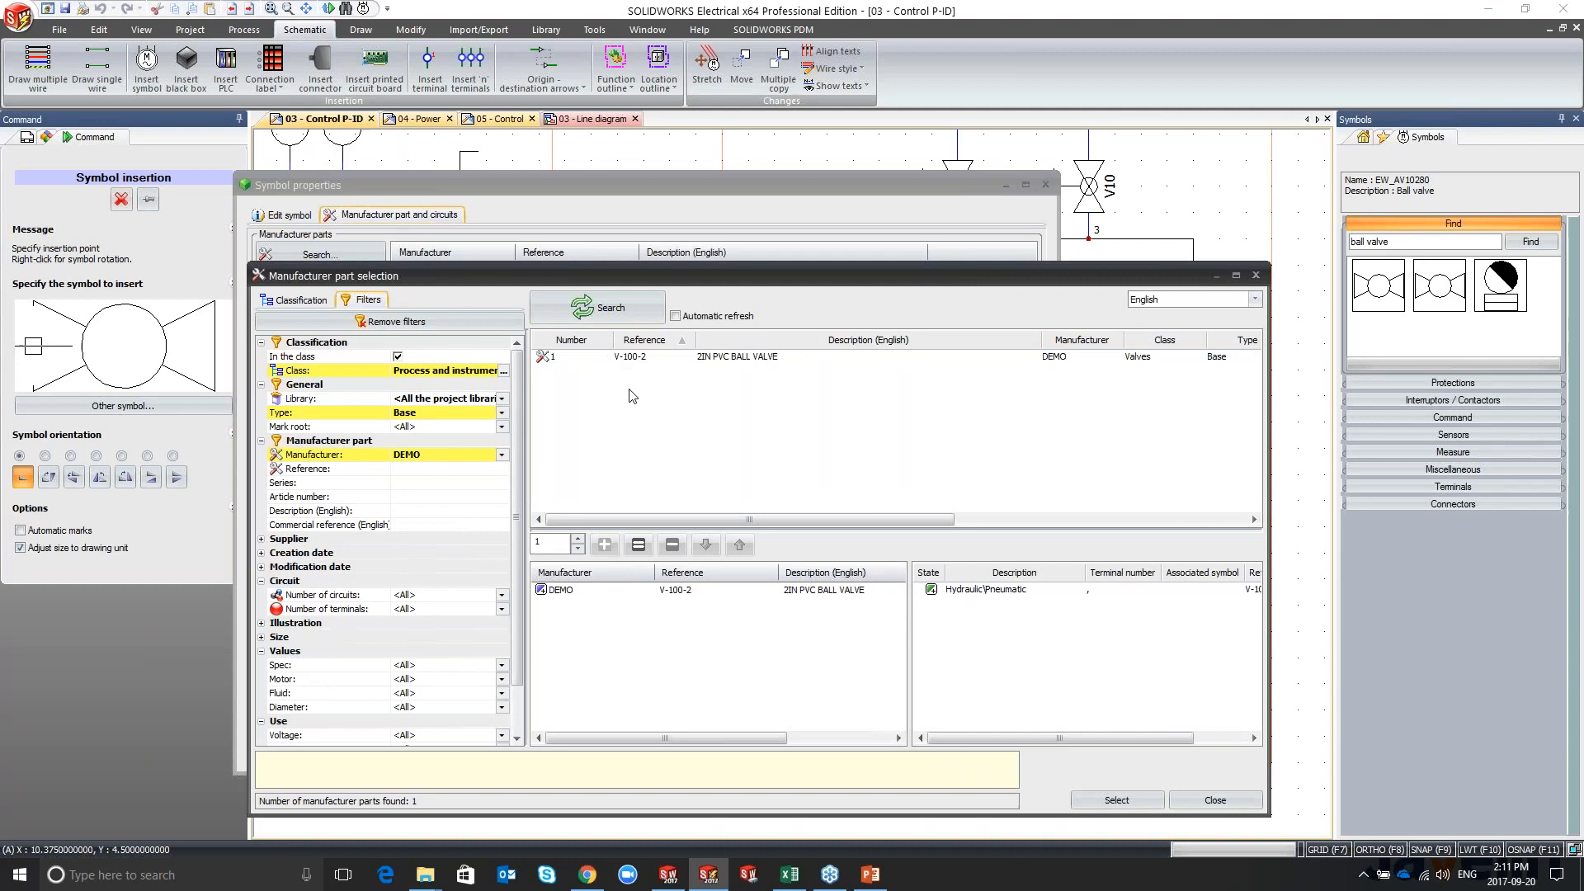
pyautogui.click(1116, 799)
# Step: Set the new valve's English description to Ball Valve and accept the symbol properties
pyautogui.click(292, 215)
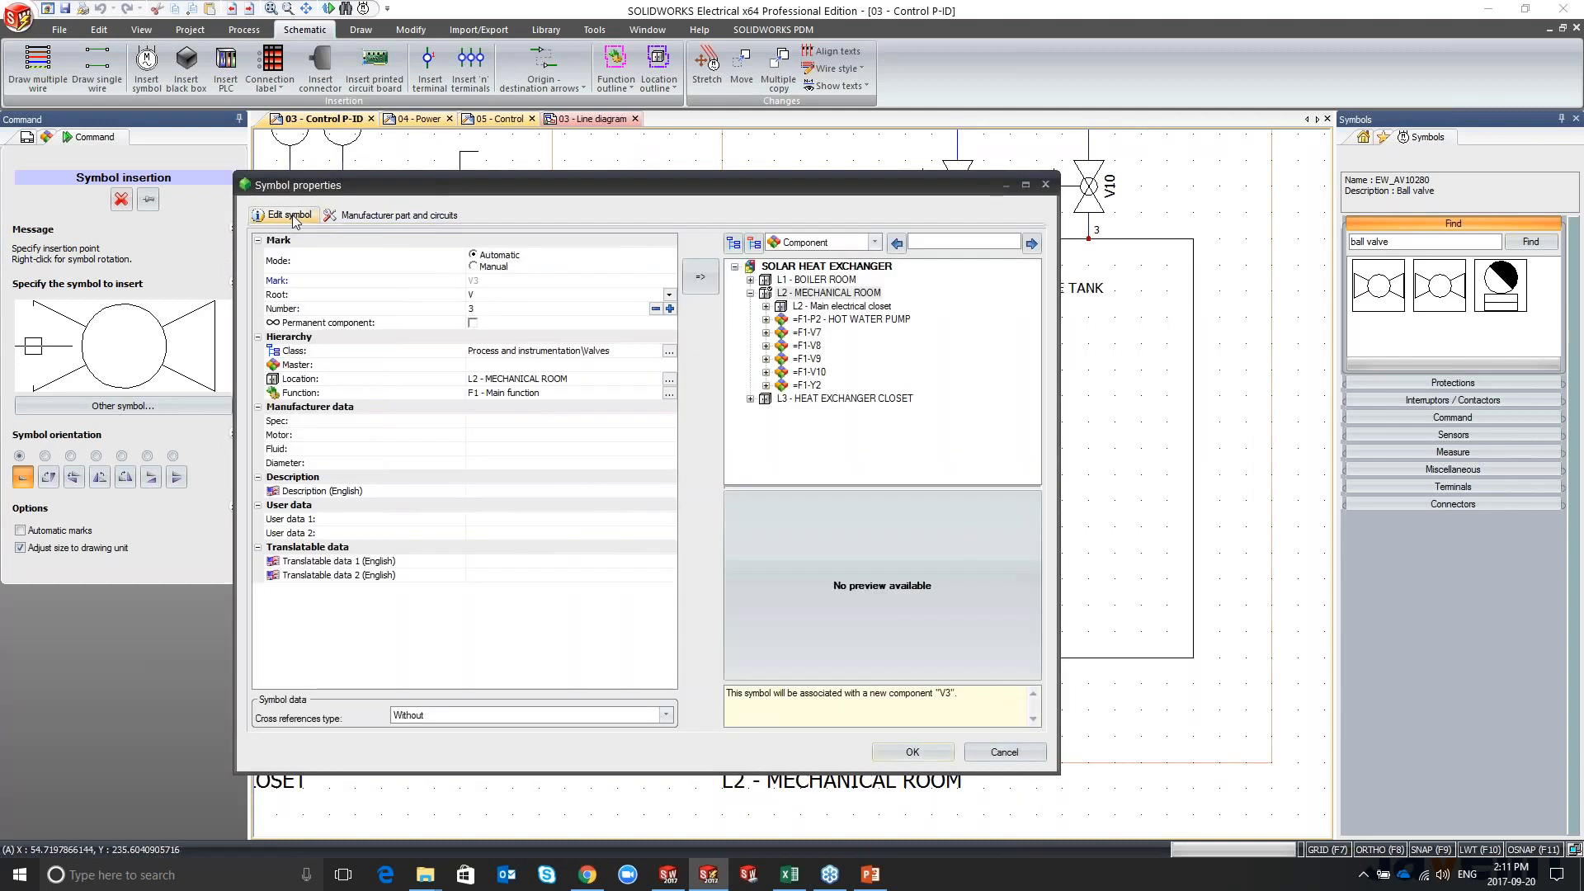
pyautogui.click(477, 491)
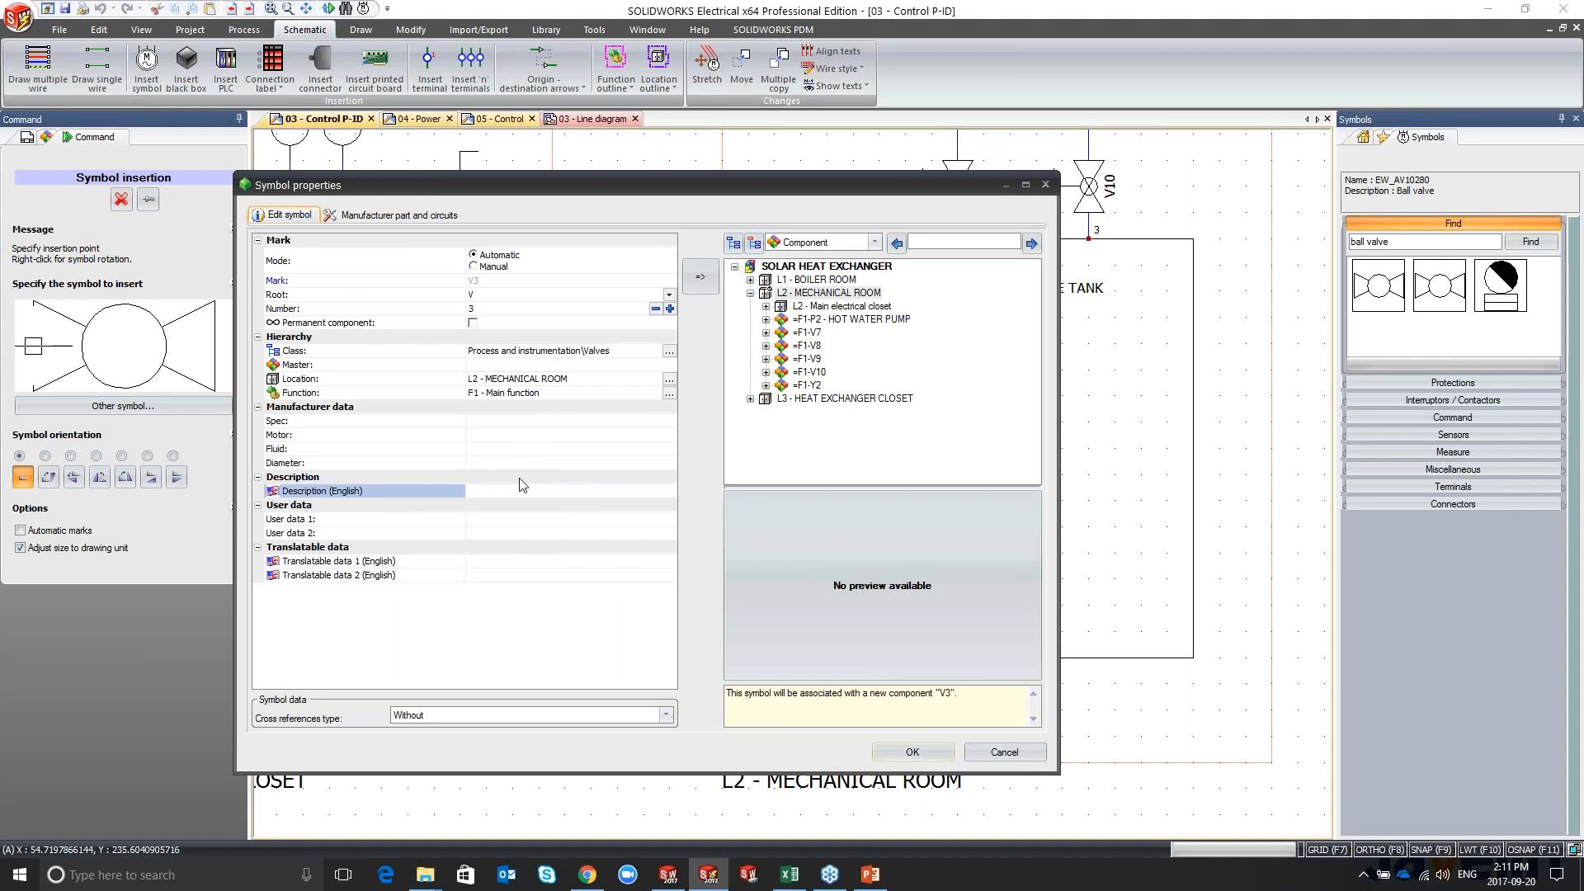
pyautogui.write('Ball Valve')
pyautogui.click(927, 754)
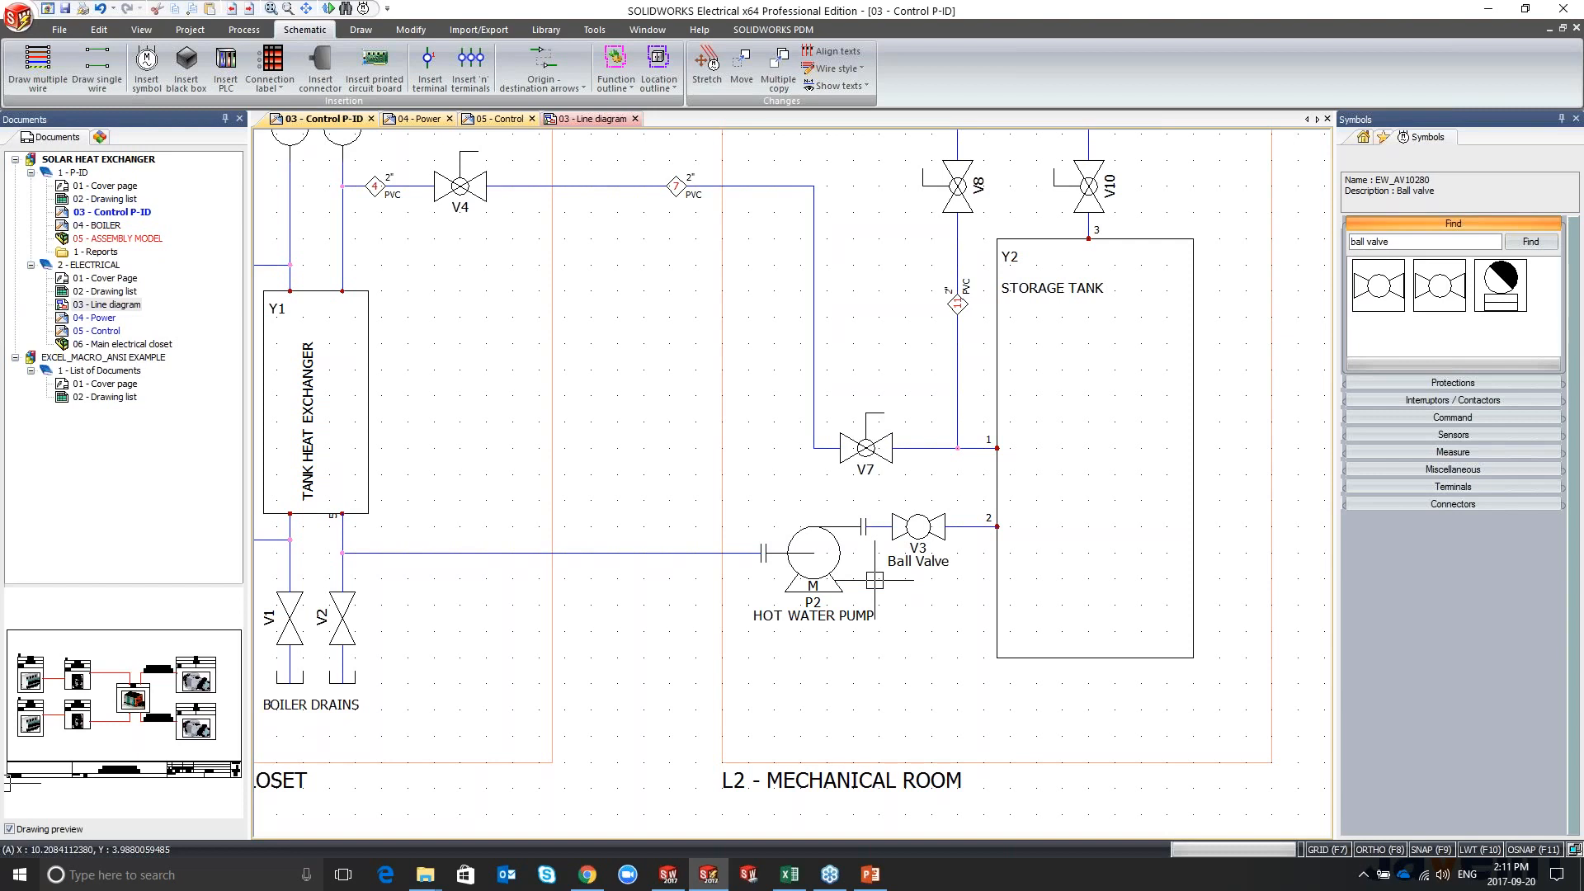
# Step: Copy ball valve V3 and paste the copy onto the line between heat exchanger Y1 and pump P2, near the exchanger
pyautogui.click(924, 525)
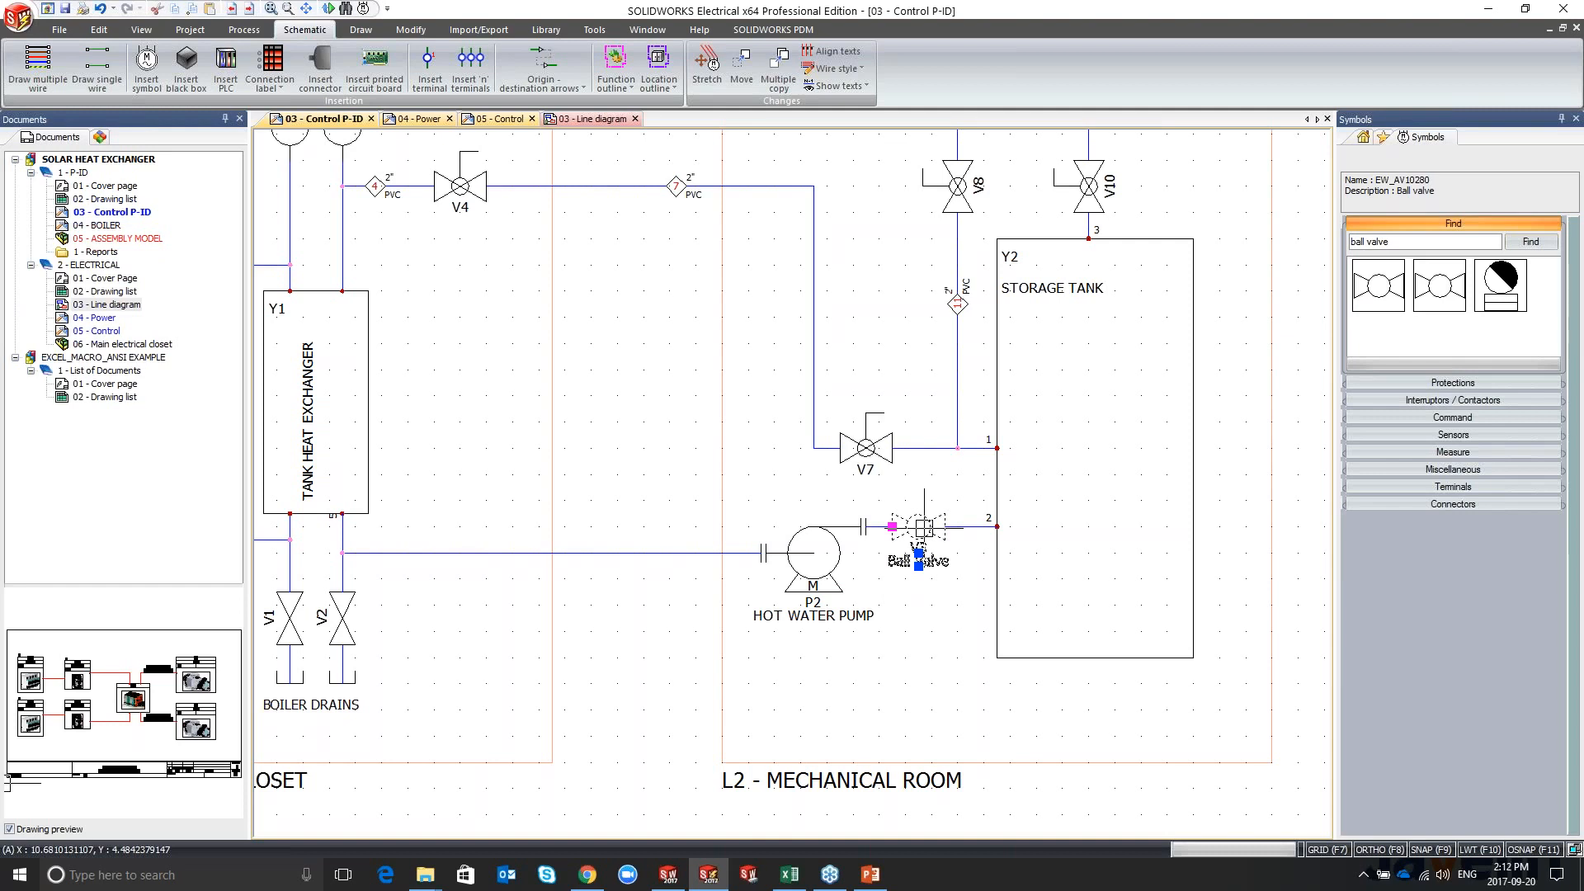
pyautogui.click(924, 525)
pyautogui.hotkey('ctrl', 'v')
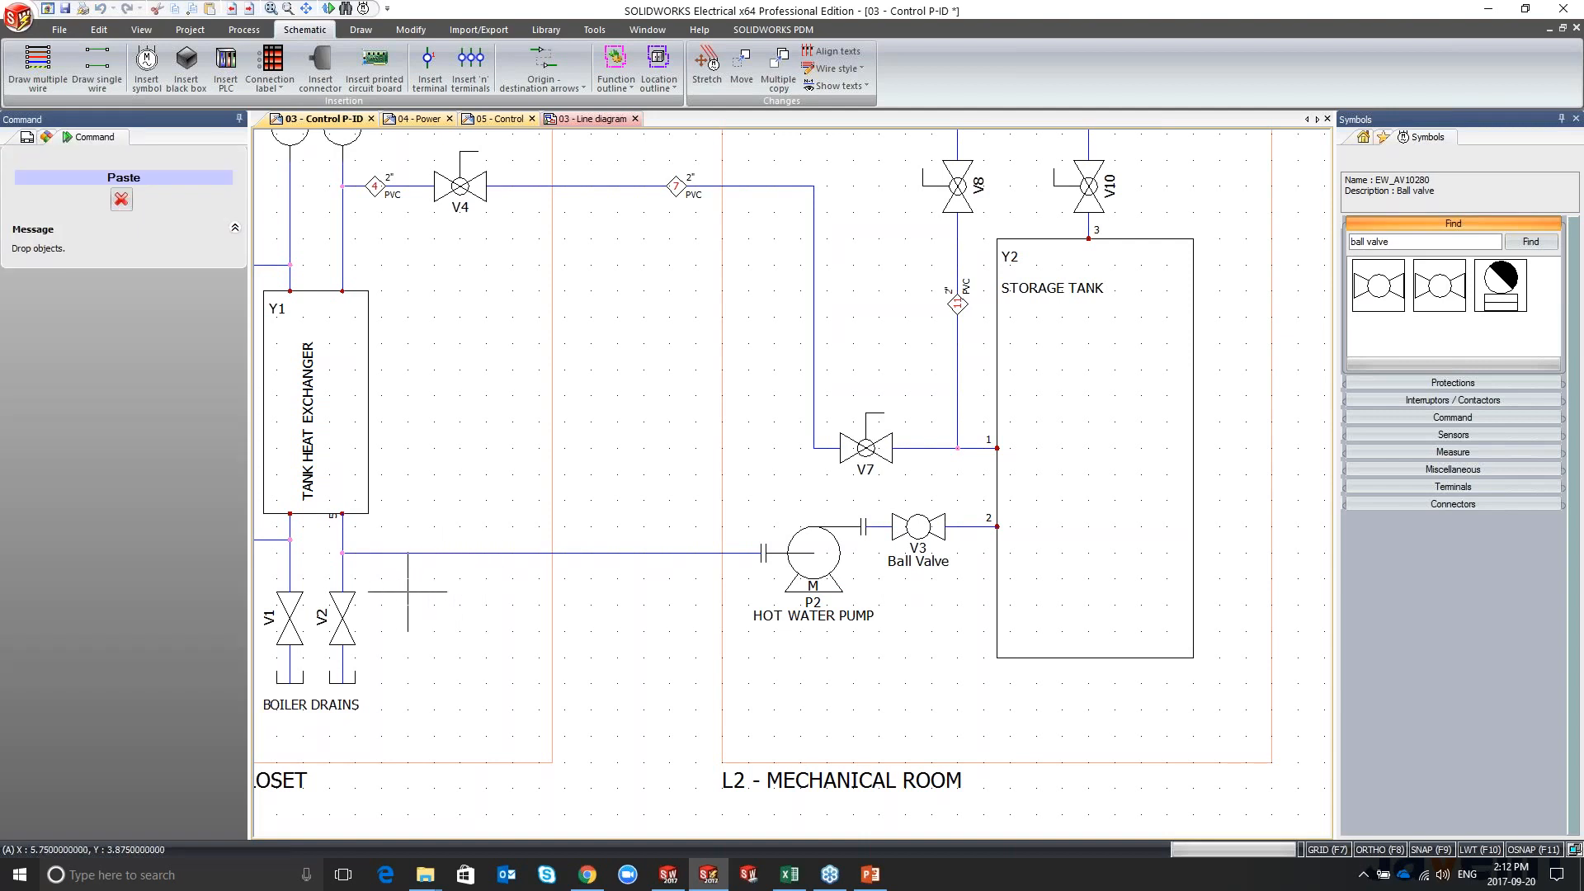
pyautogui.click(410, 594)
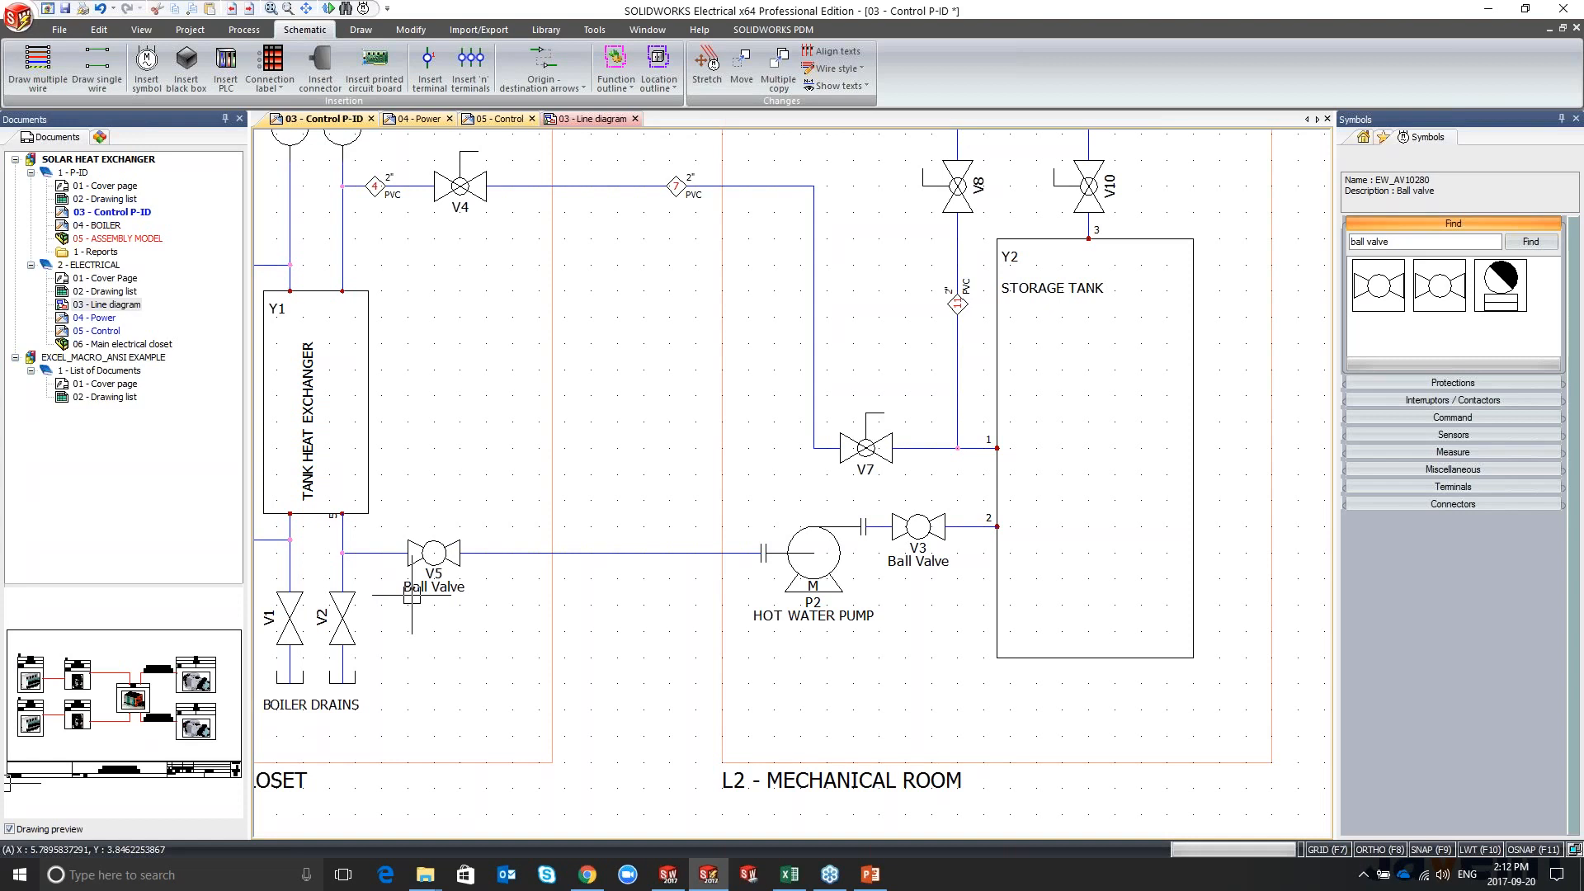
# Step: Check the manufacturer part and the mark and description data of the pasted ball valve
pyautogui.doubleClick(432, 555)
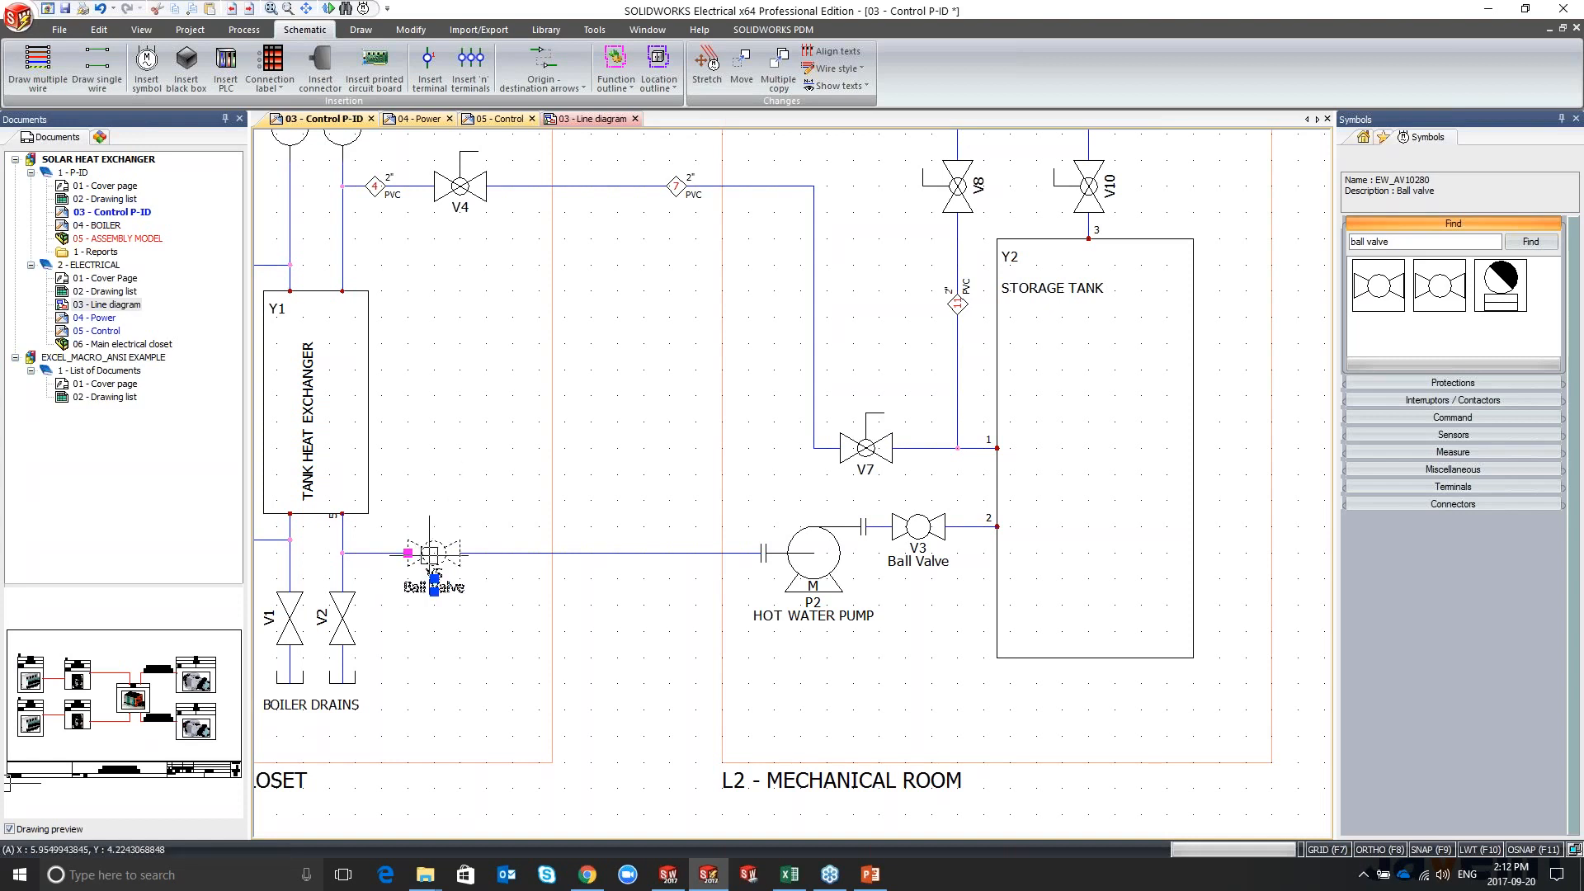
pyautogui.click(582, 233)
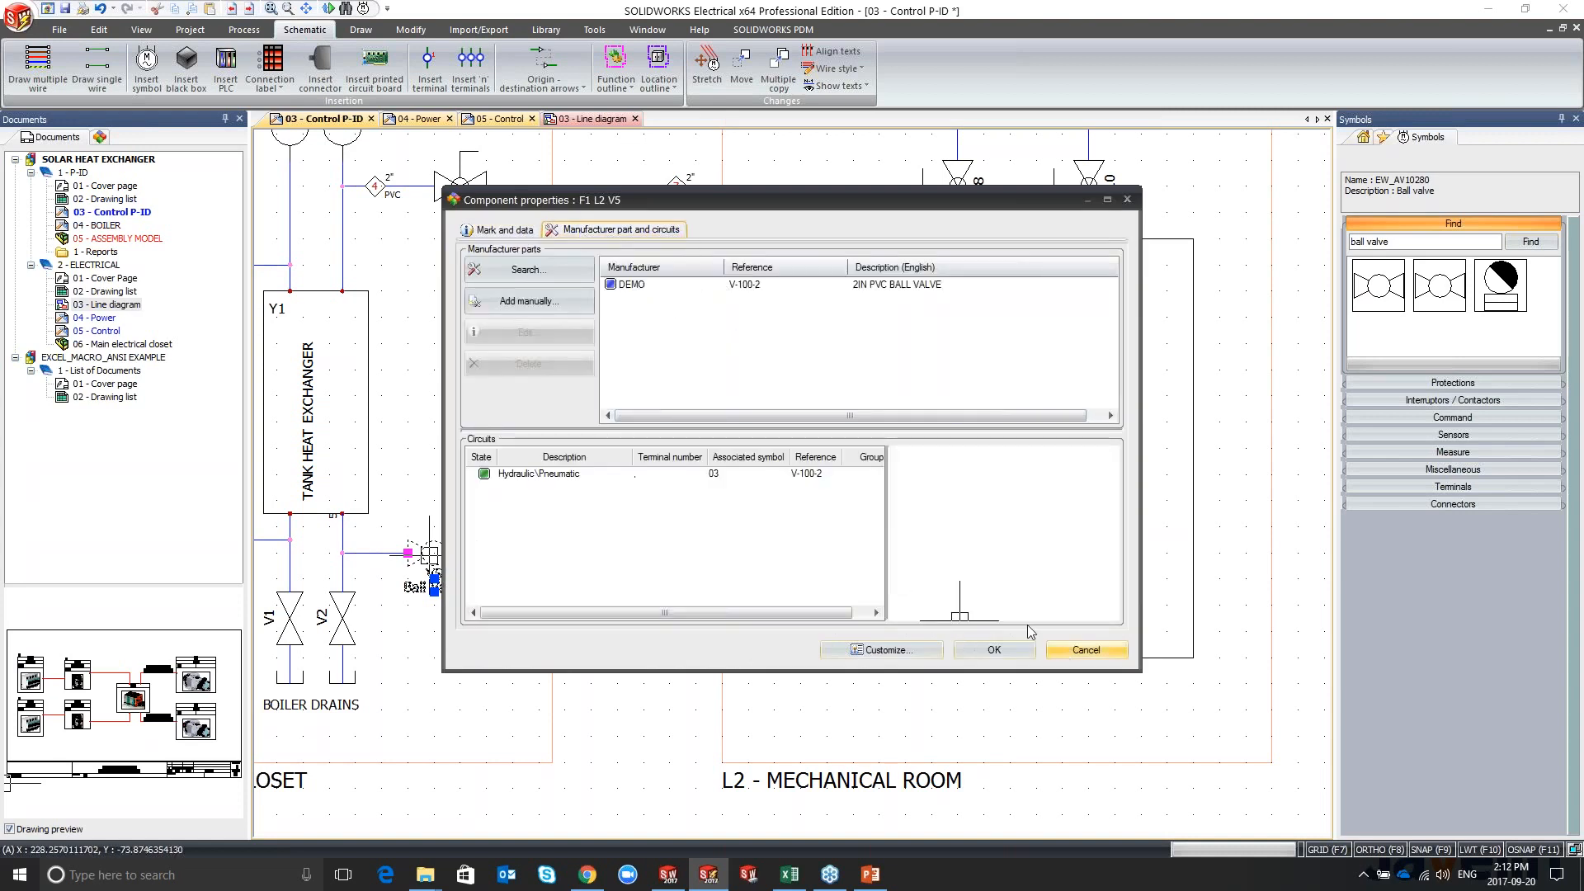
pyautogui.click(500, 231)
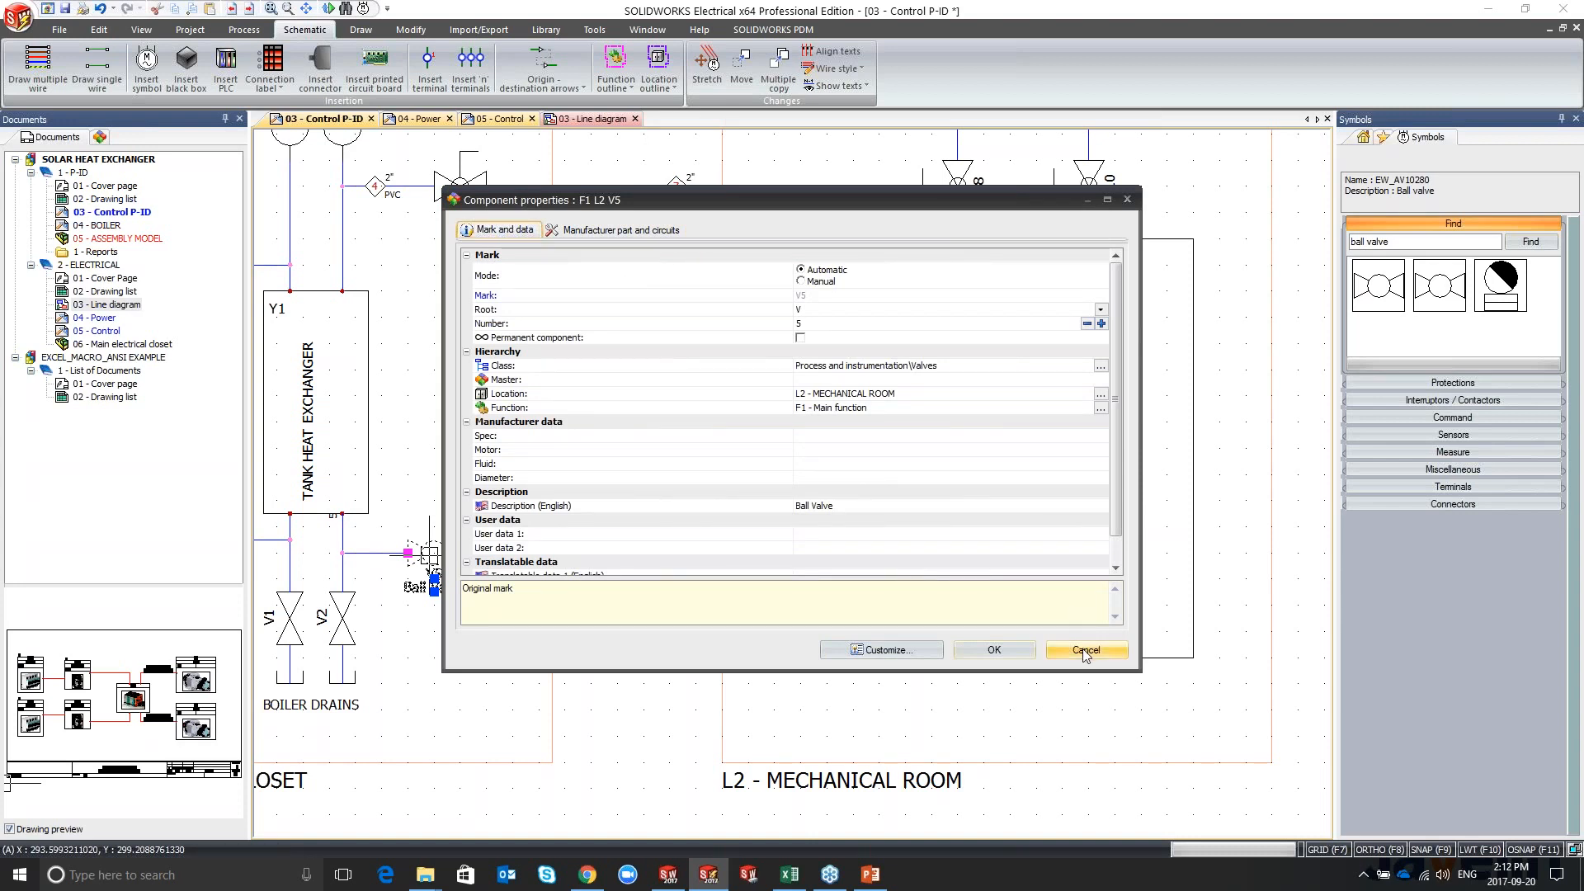
pyautogui.click(985, 650)
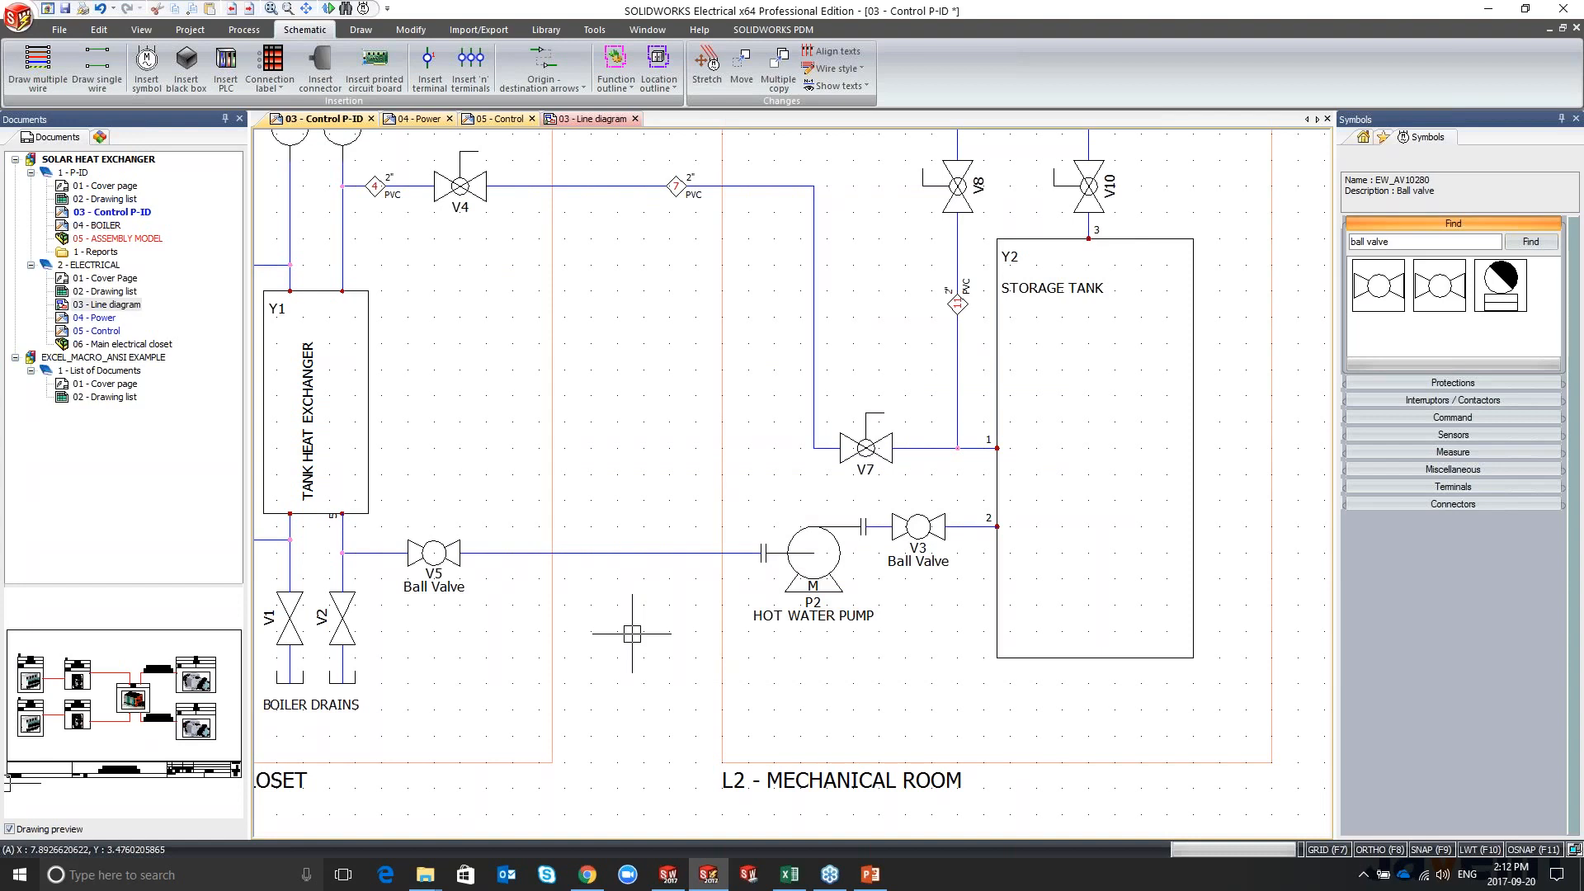
# Step: Go from pump P2 on the P&ID to its Pump symbol in the line diagram
pyautogui.scroll(-2, 632, 634)
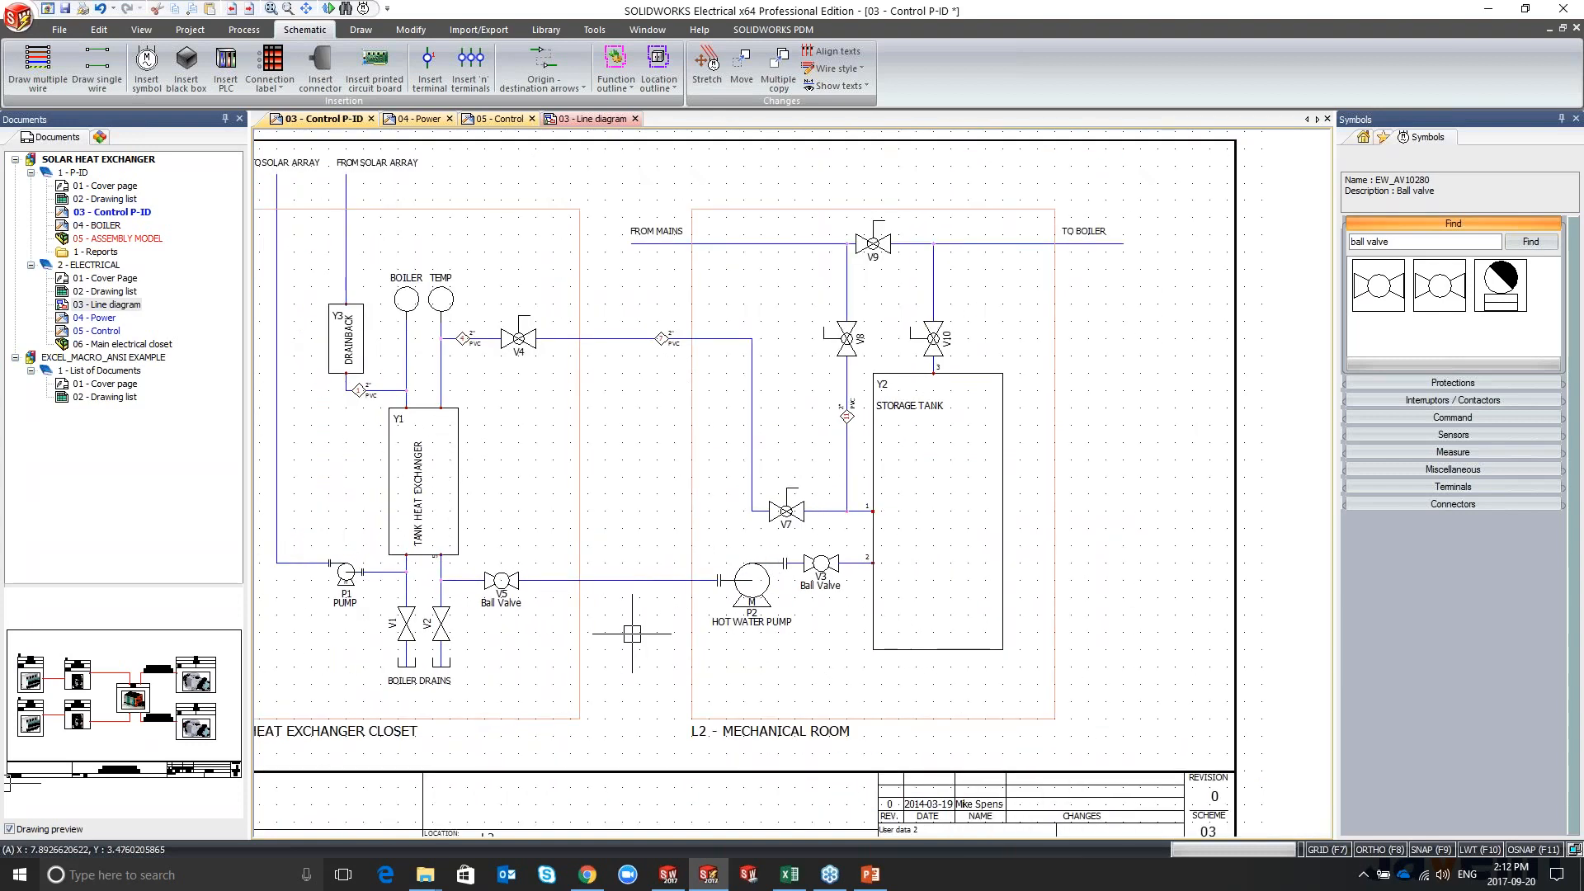
pyautogui.rightClick(753, 592)
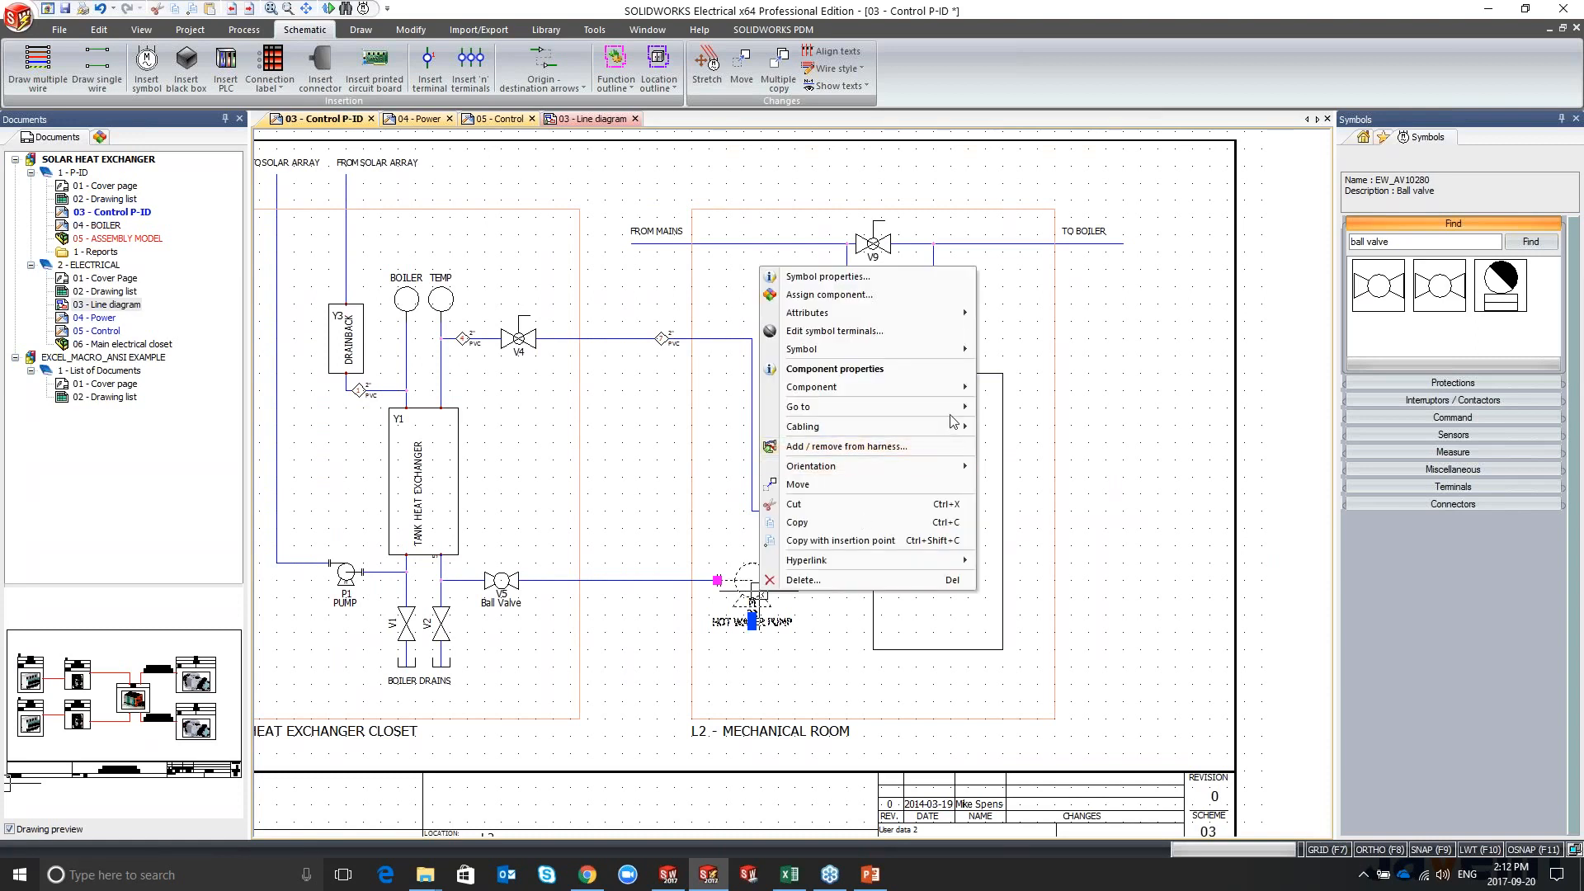
pyautogui.moveTo(968, 415)
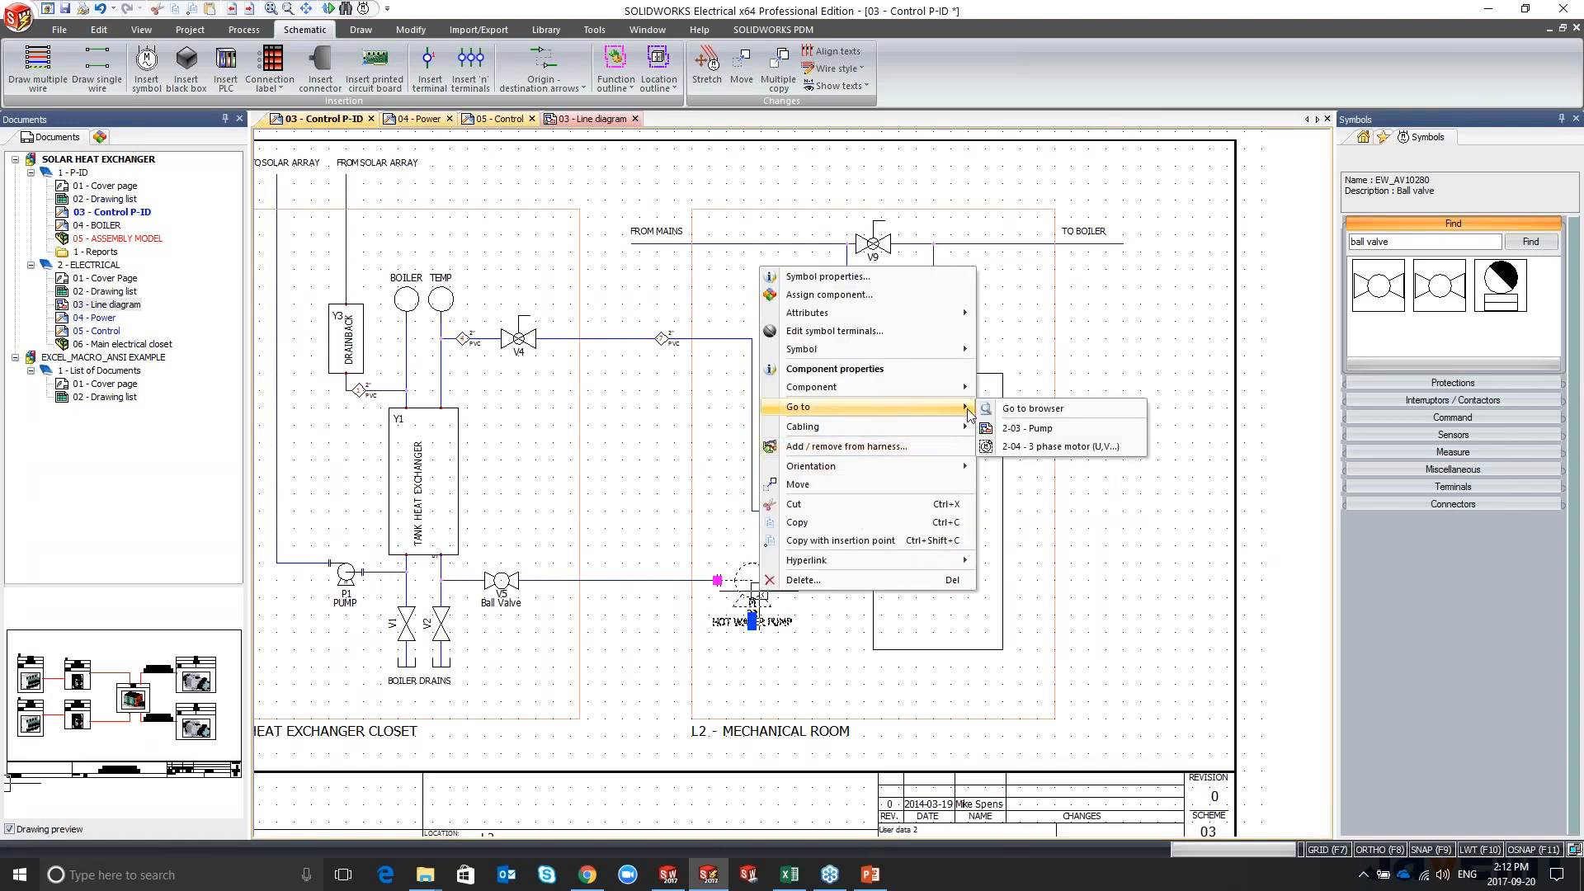
pyautogui.click(1027, 429)
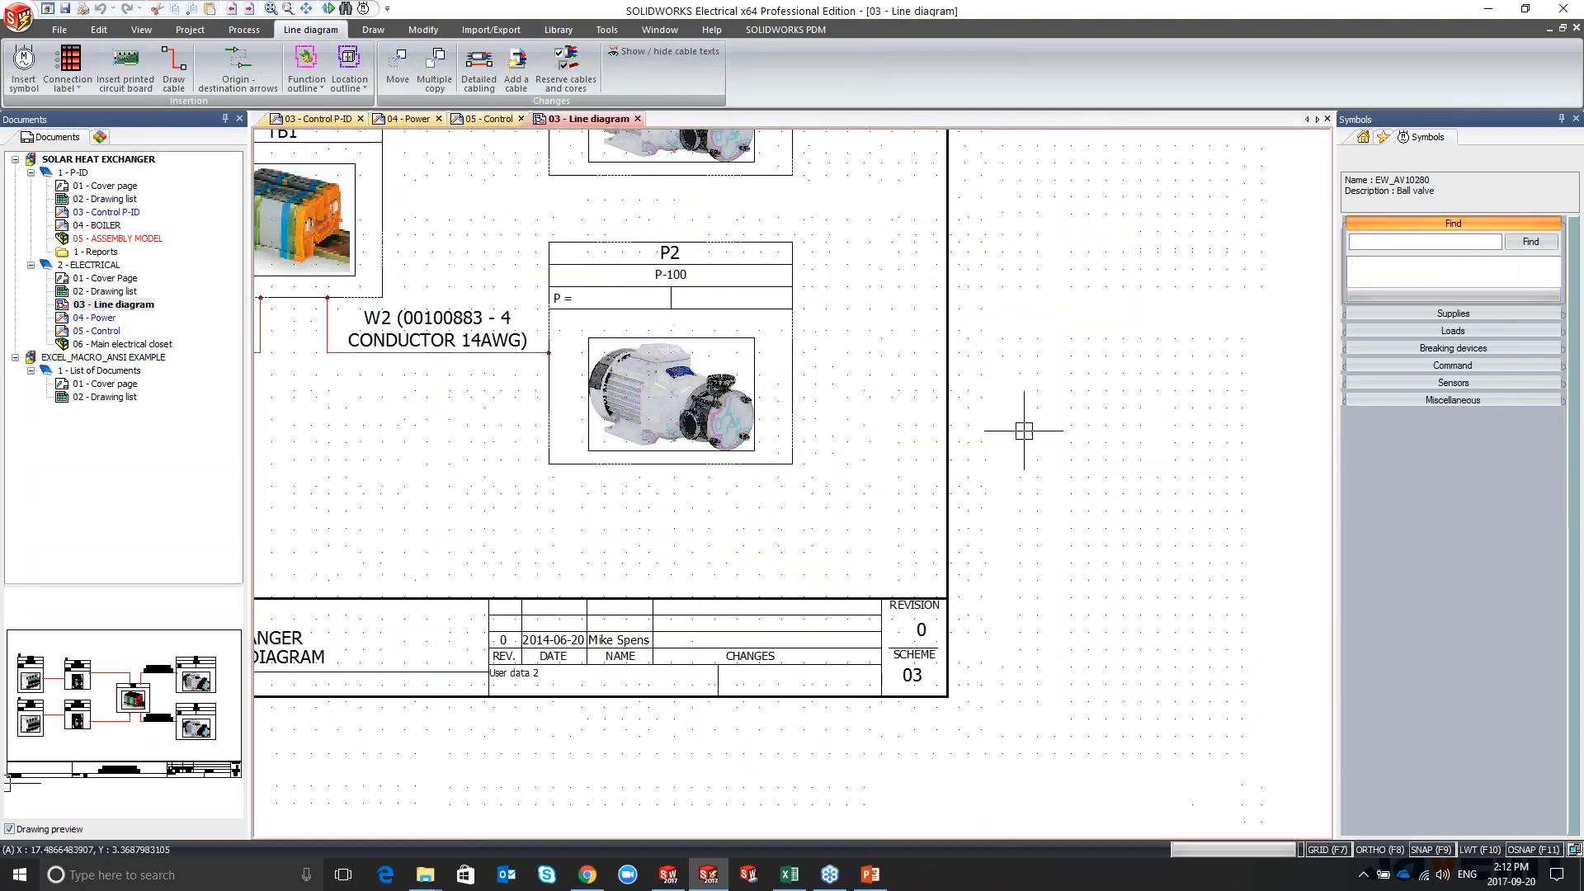
# Step: Go from pump P2 in the line diagram to its 3 phase motor symbol on the 04 - Power drawing
pyautogui.click(670, 441)
pyautogui.rightClick(671, 443)
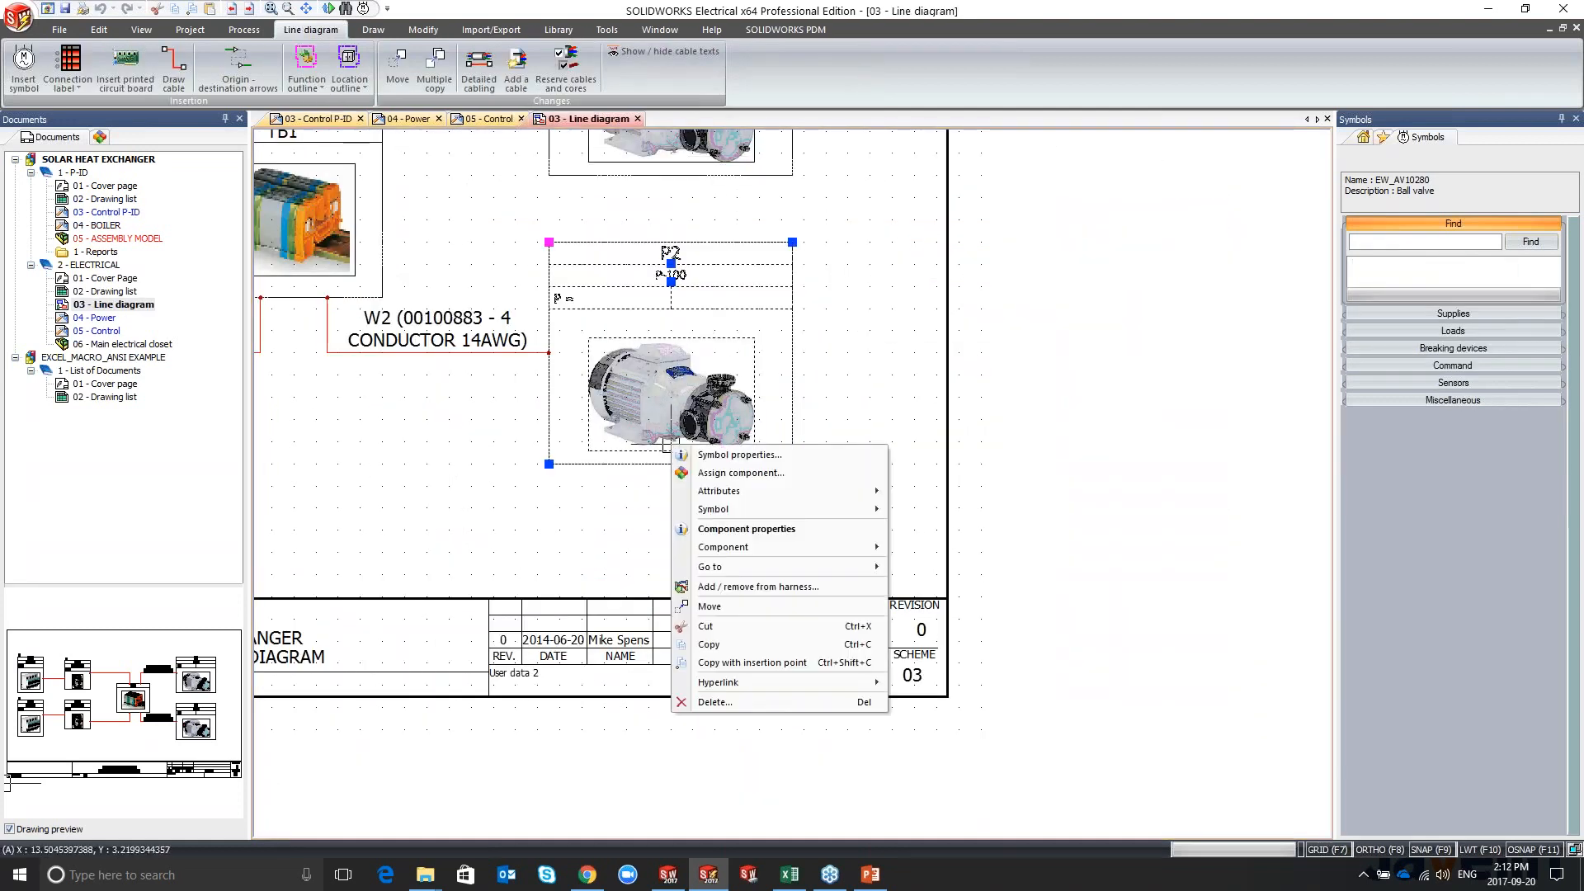
pyautogui.moveTo(853, 570)
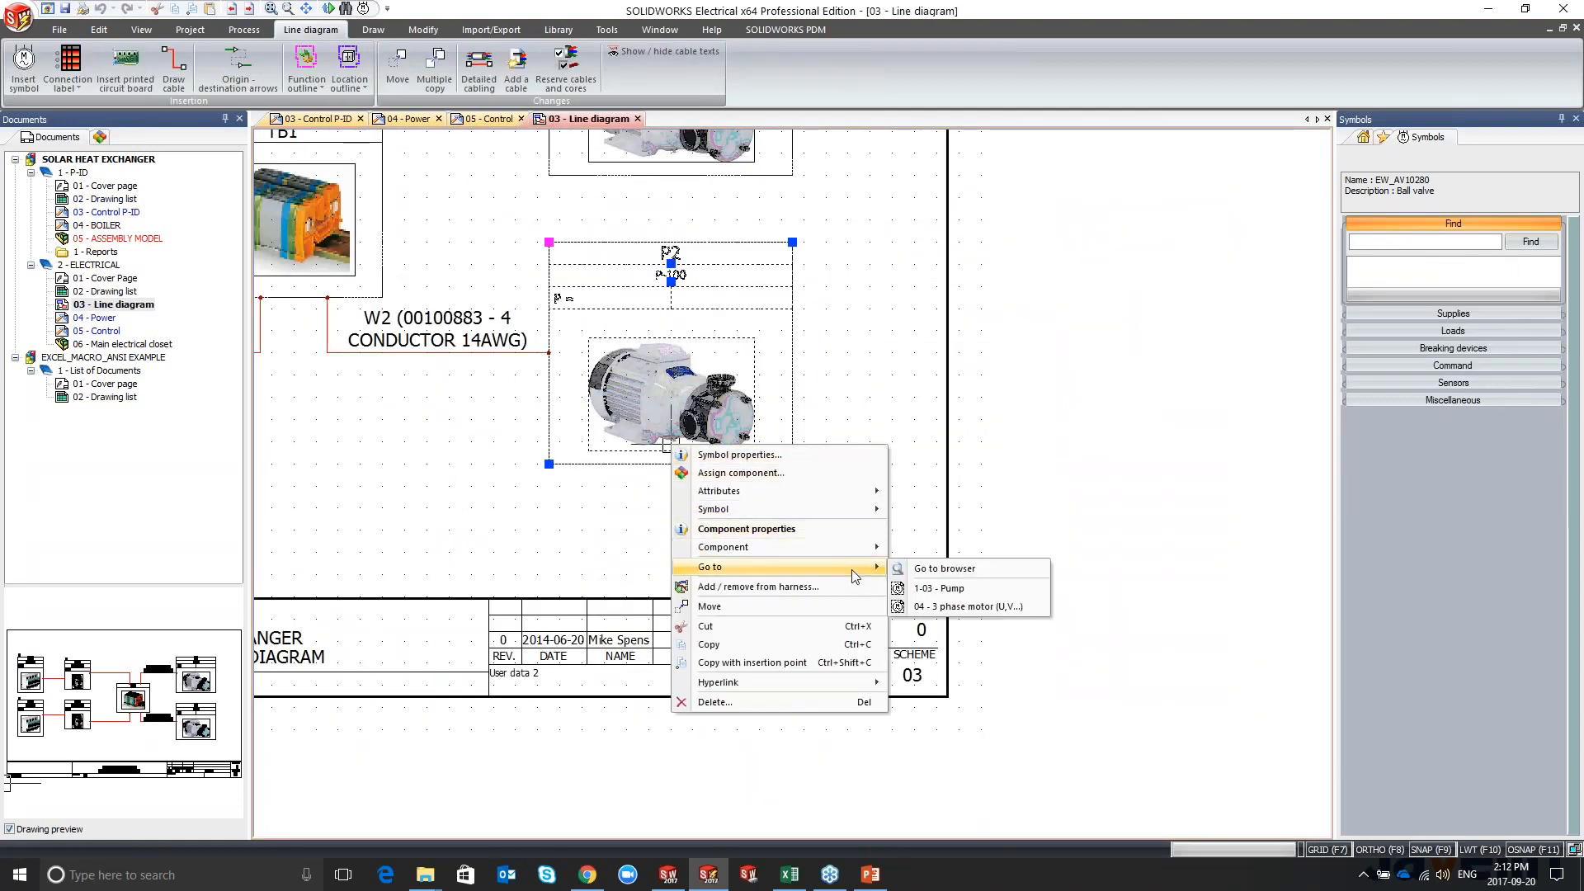
pyautogui.click(928, 607)
pyautogui.scroll(-5, 631, 646)
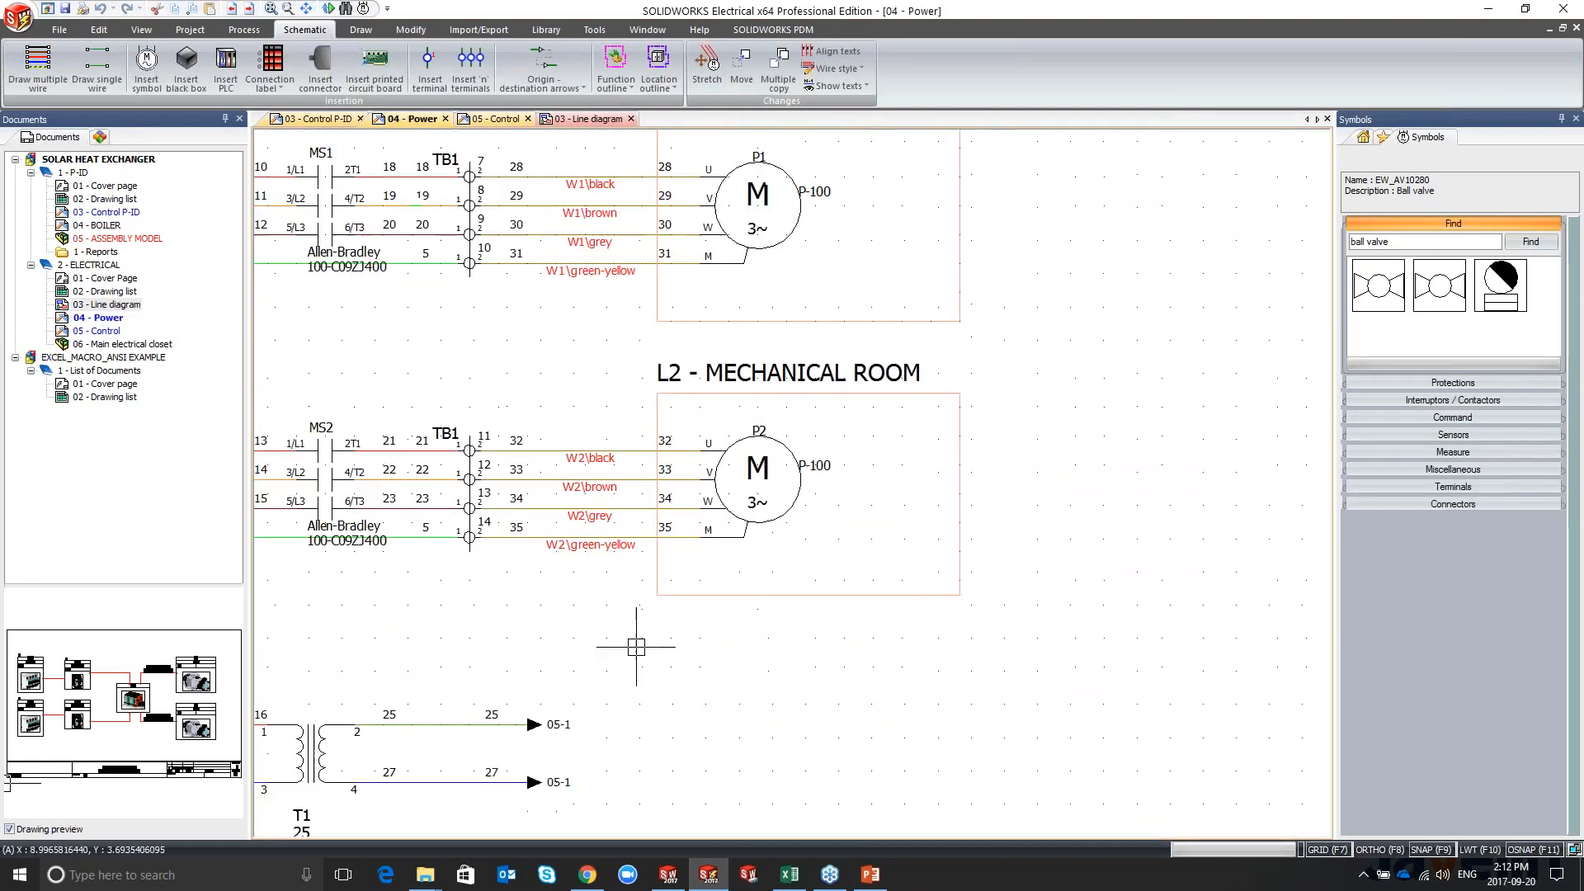
pyautogui.moveTo(625, 644); pyautogui.dragTo(766, 625, button='middle')
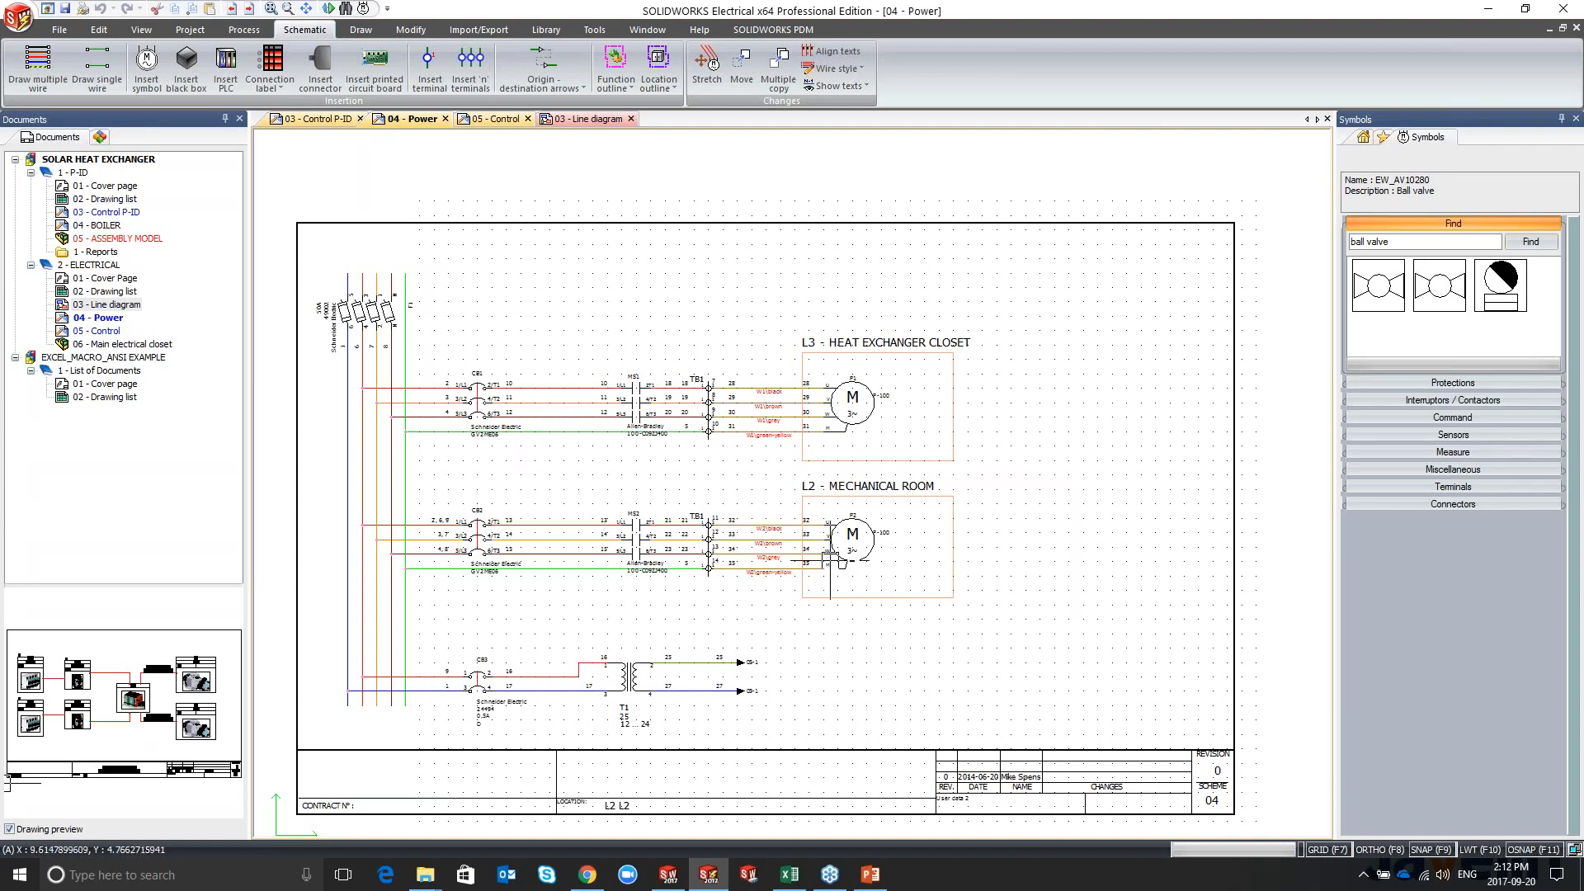
# Step: Create a user macro from the entire circuit on the Power drawing, keeping the default macro properties
pyautogui.click(1383, 138)
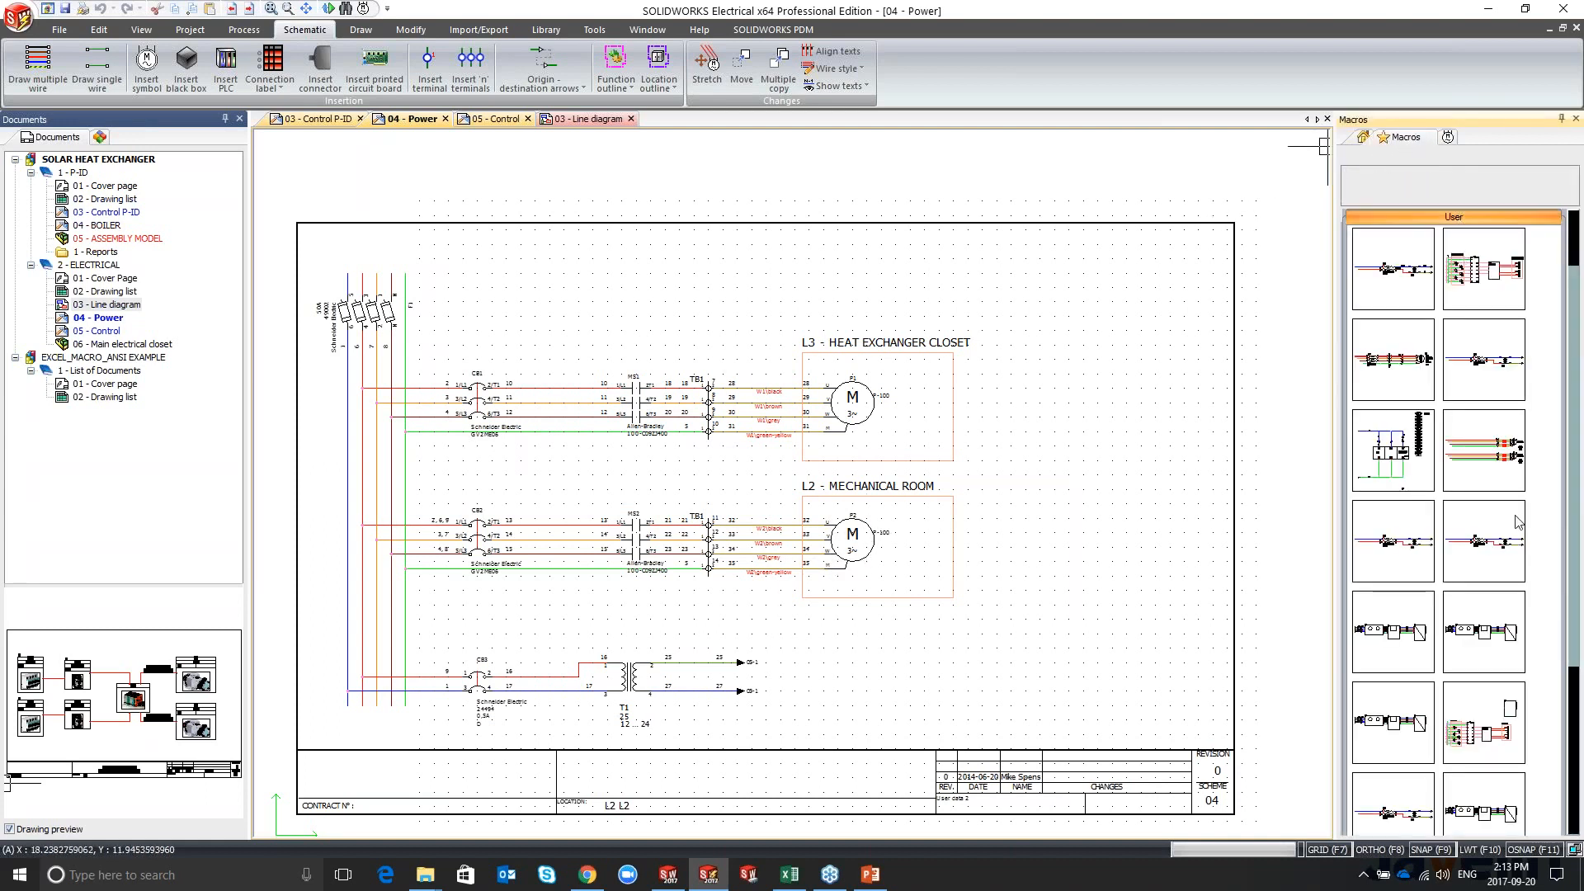
pyautogui.scroll(-3, 1460, 247)
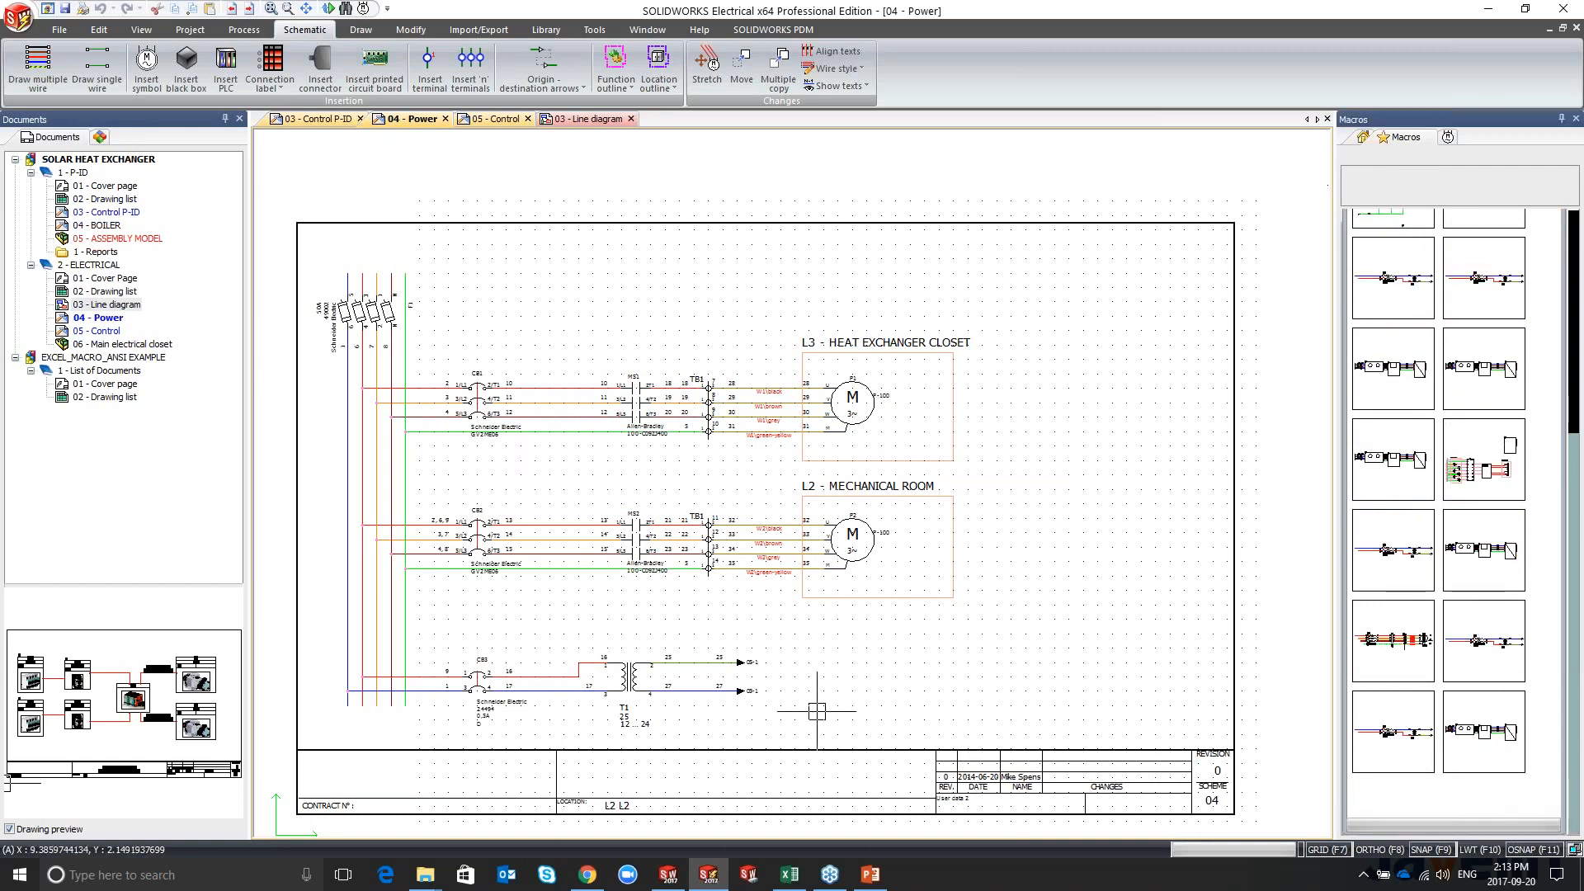
pyautogui.click(1089, 730)
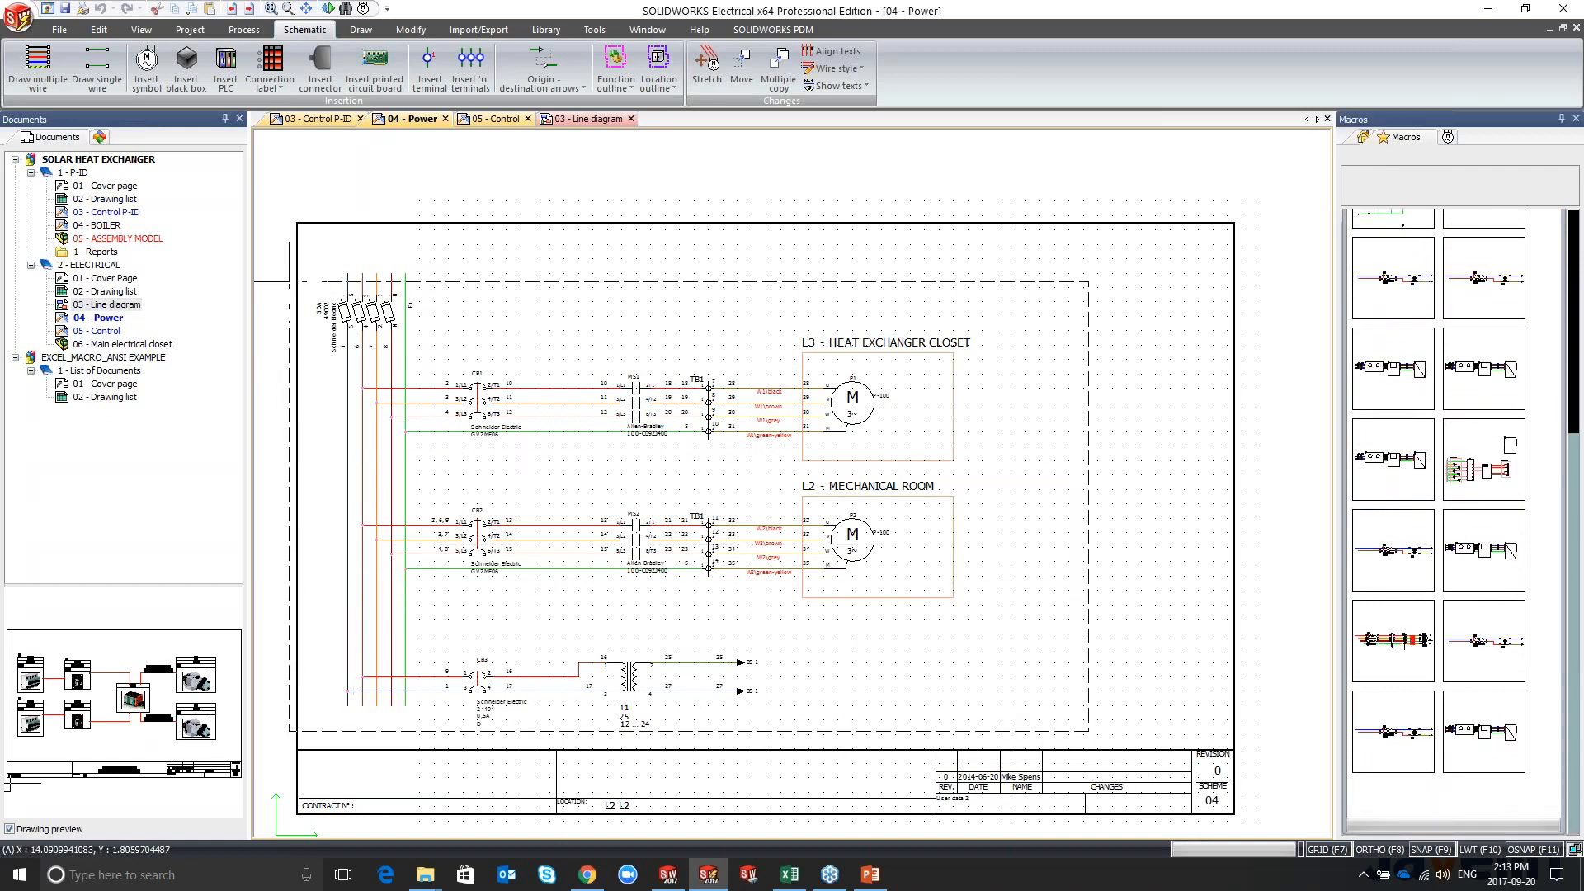
pyautogui.click(312, 236)
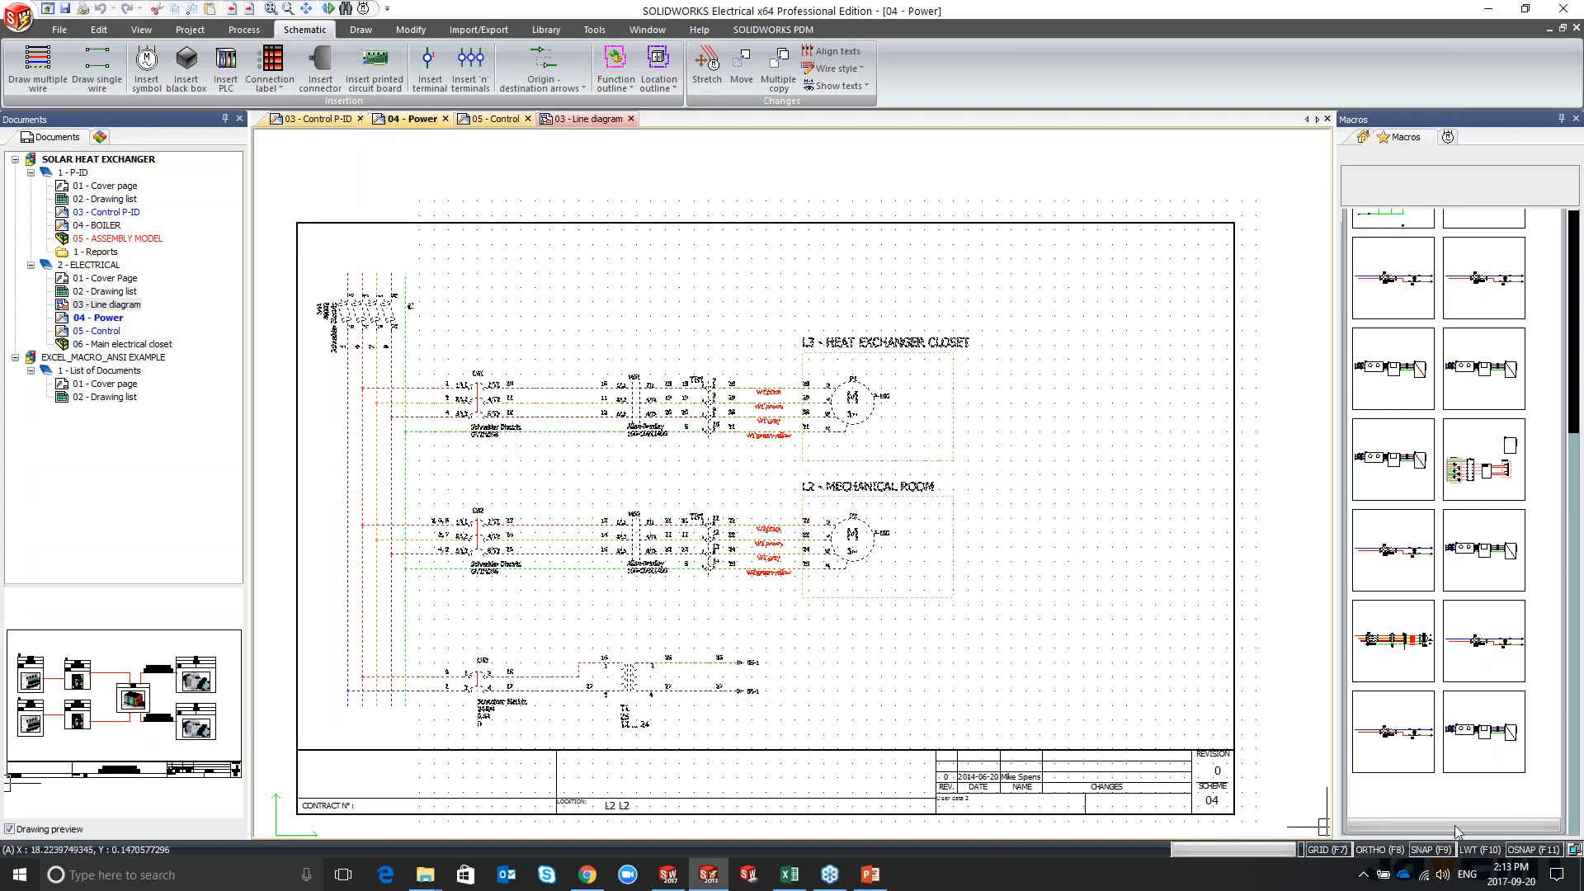
pyautogui.scroll(3, 495, 639)
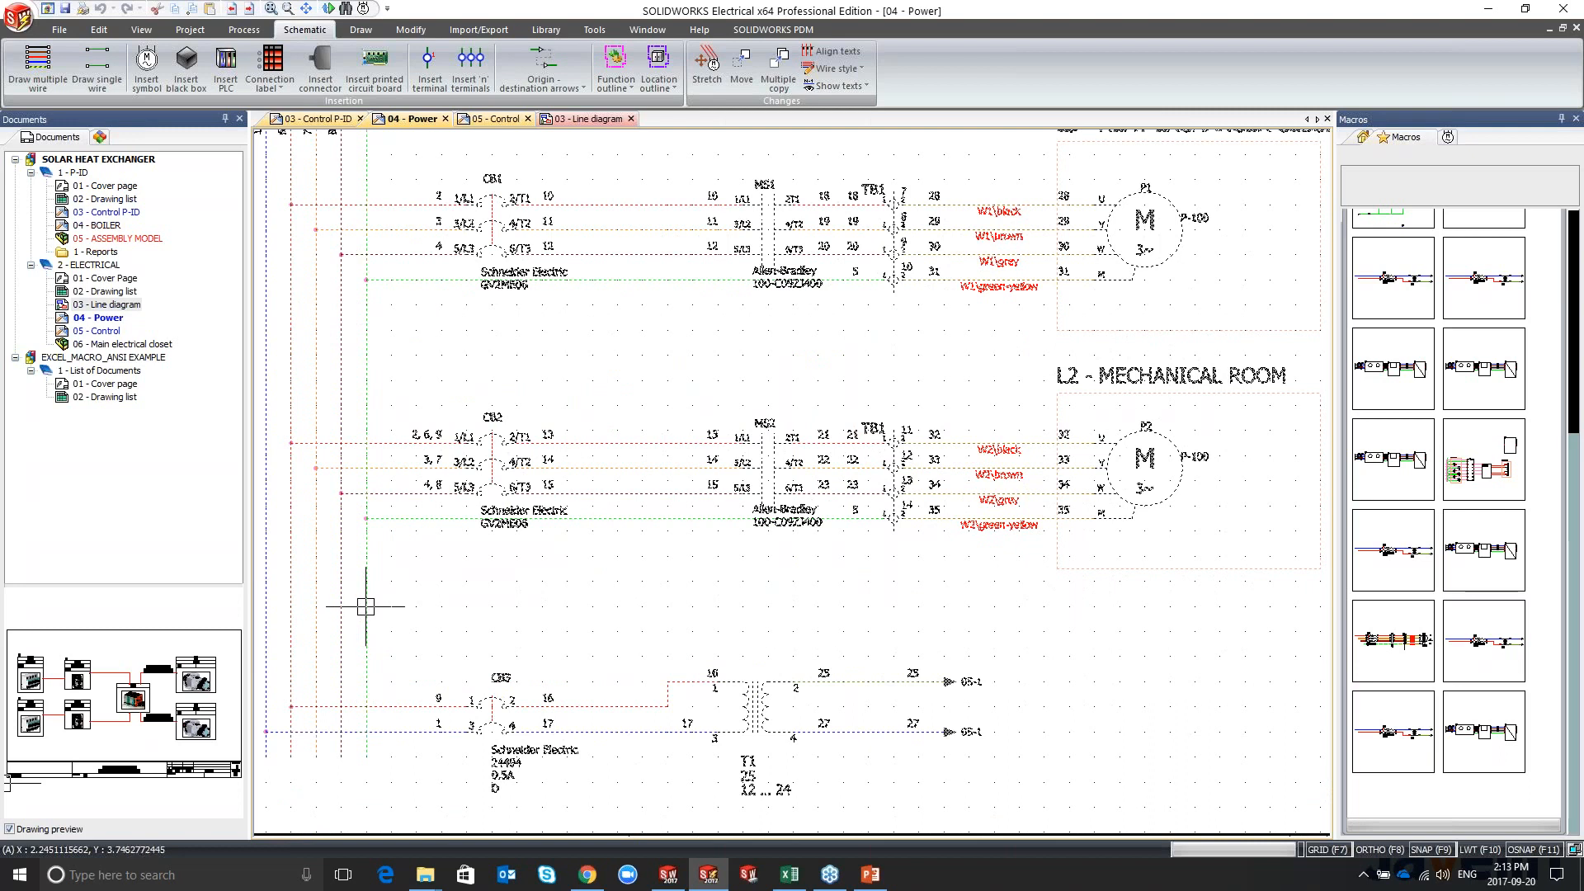
pyautogui.moveTo(366, 607); pyautogui.dragTo(1392, 800)
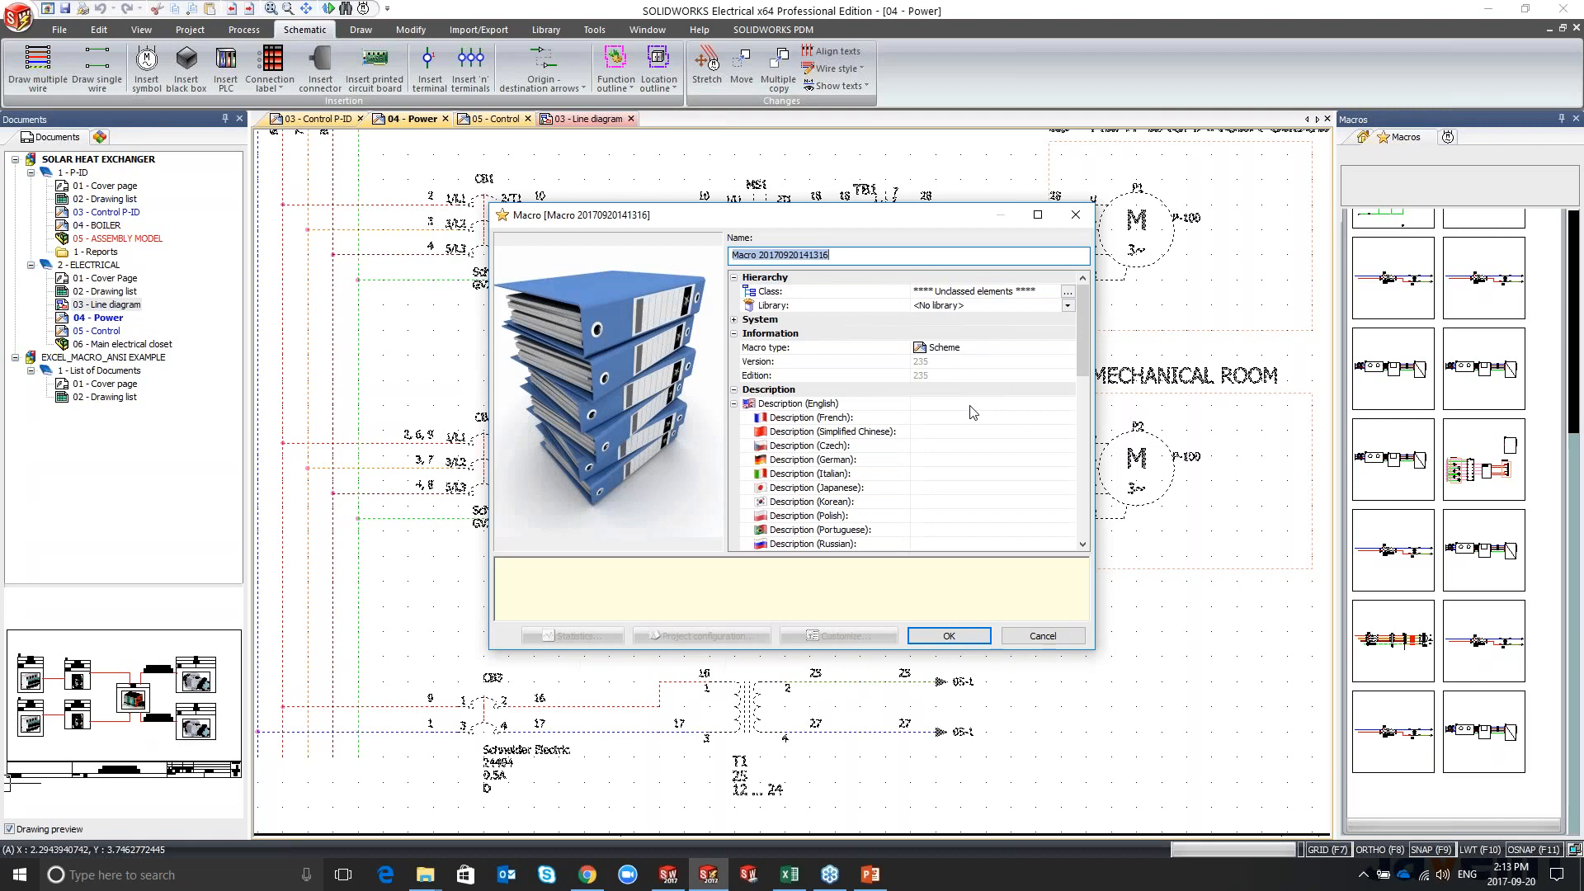
pyautogui.click(950, 636)
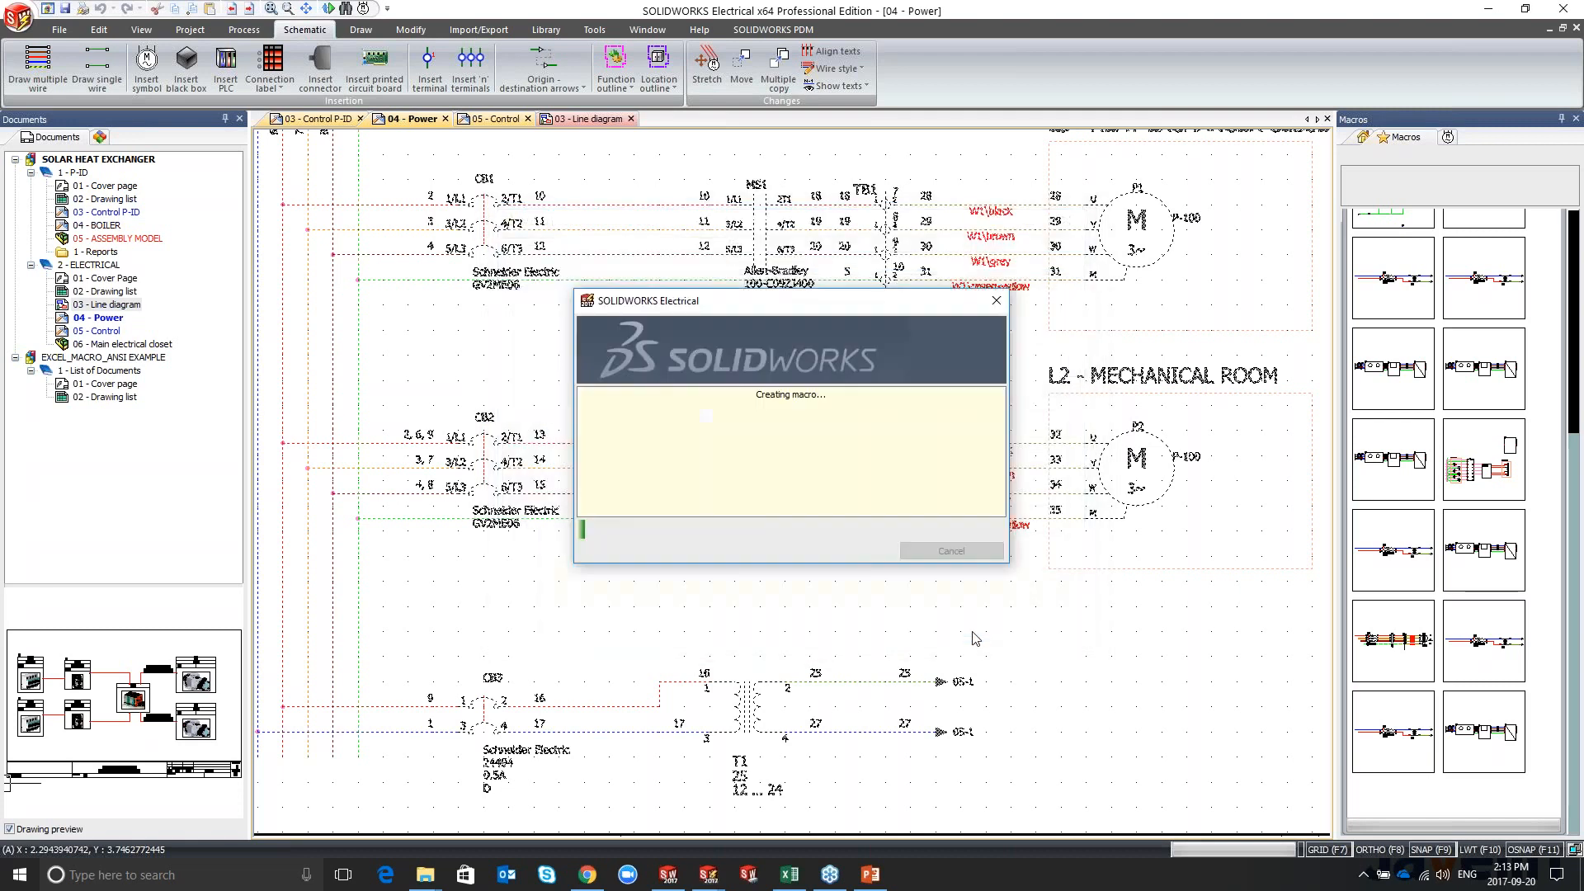
pyautogui.scroll(-3, 1259, 699)
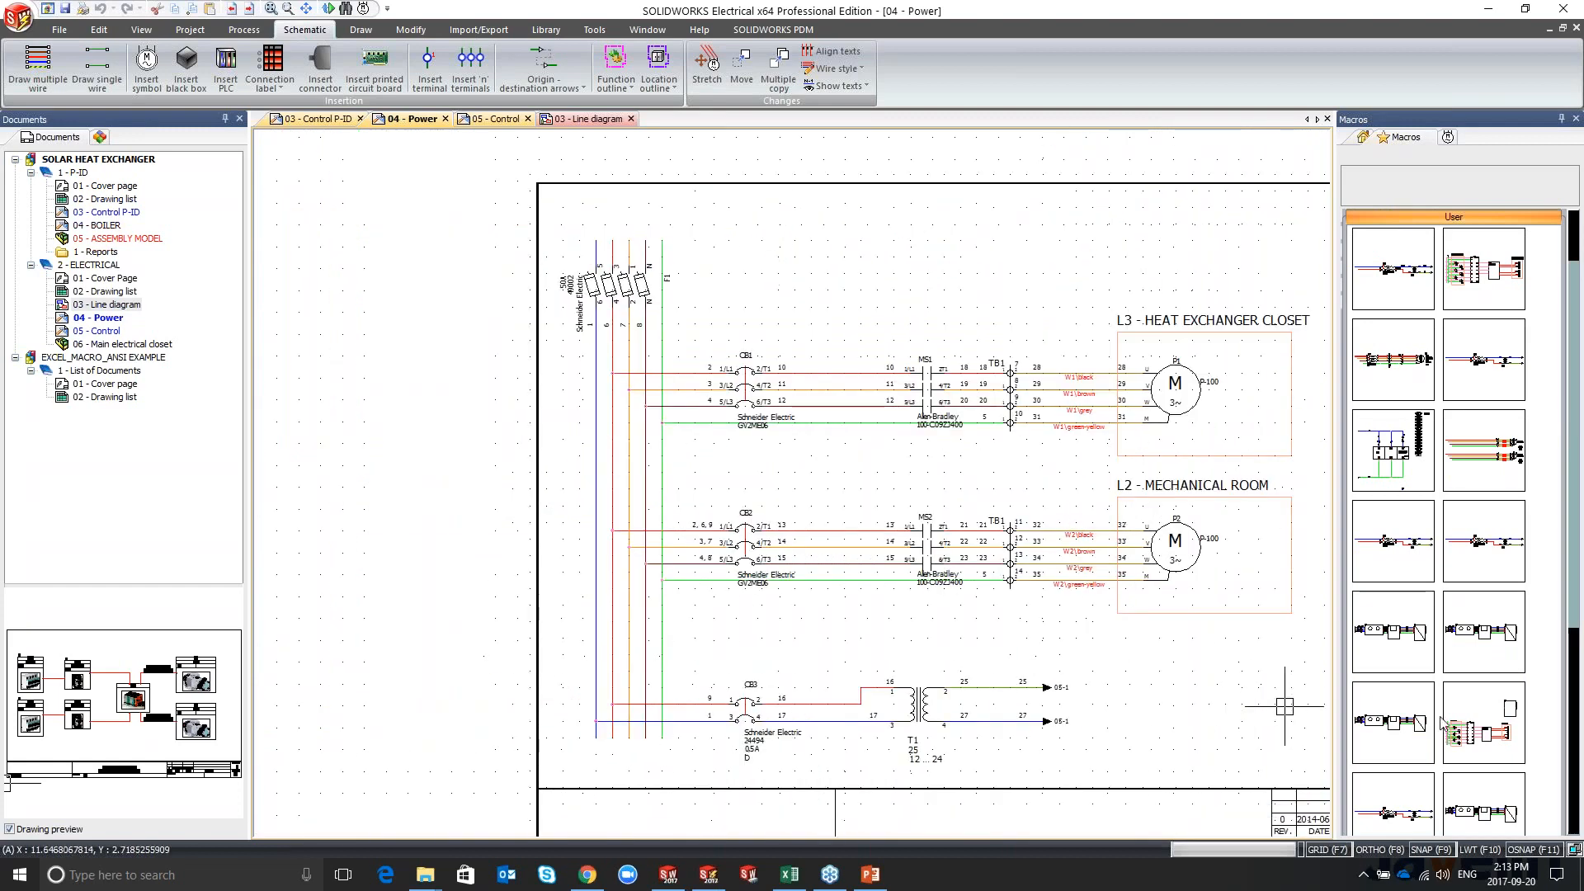
pyautogui.moveTo(1223, 658); pyautogui.dragTo(1019, 614, button='middle')
pyautogui.scroll(-5, 1485, 675)
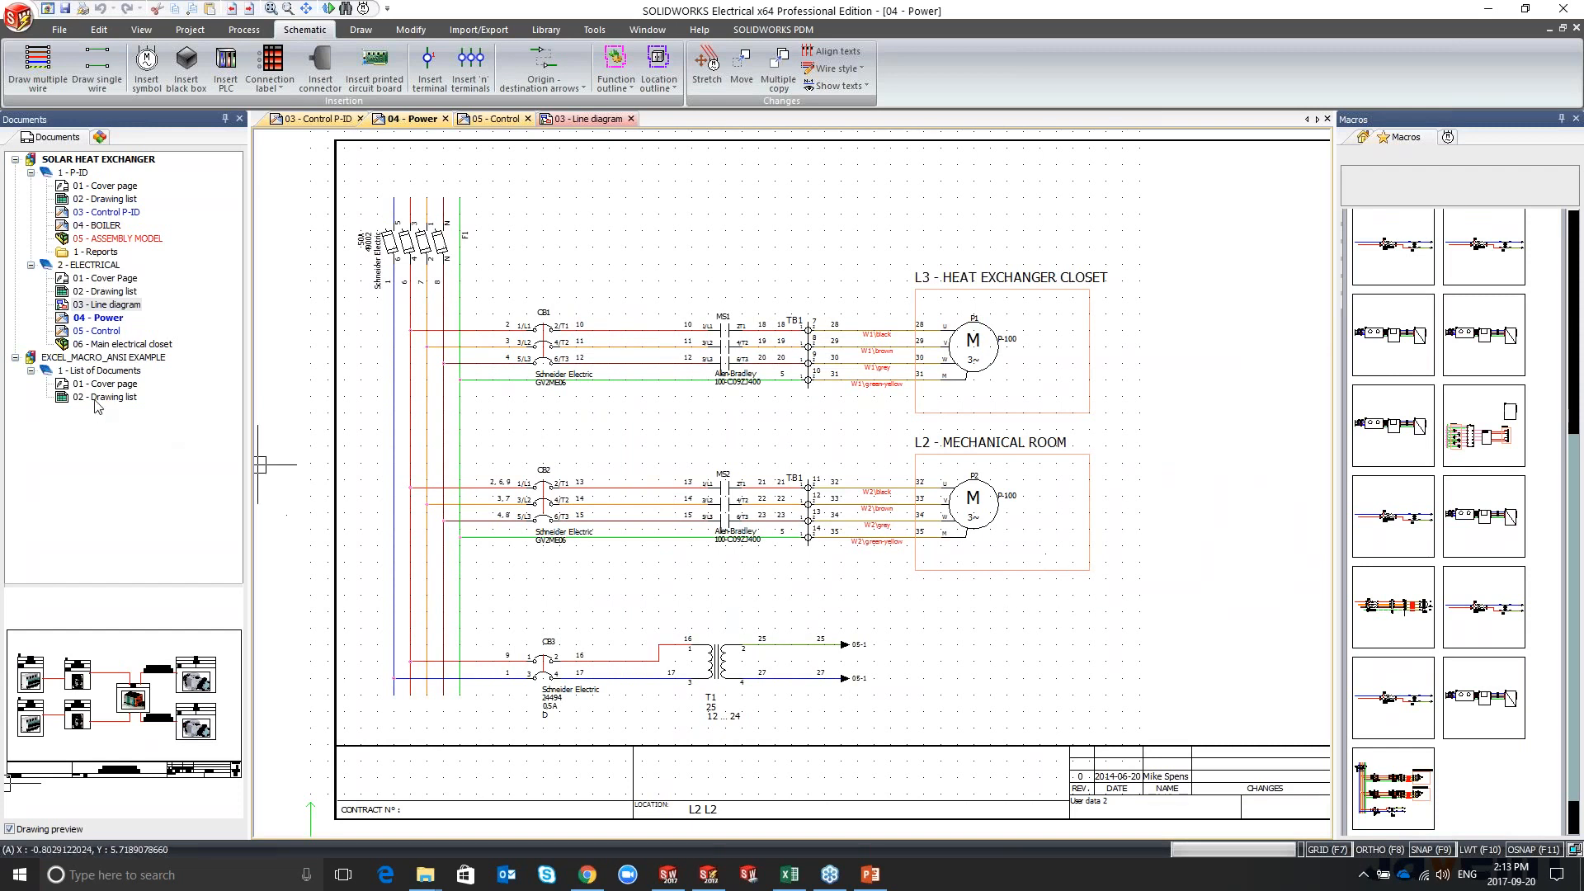
# Step: Make EXCEL_MACRO_ANSI EXAMPLE the current project
pyautogui.rightClick(80, 175)
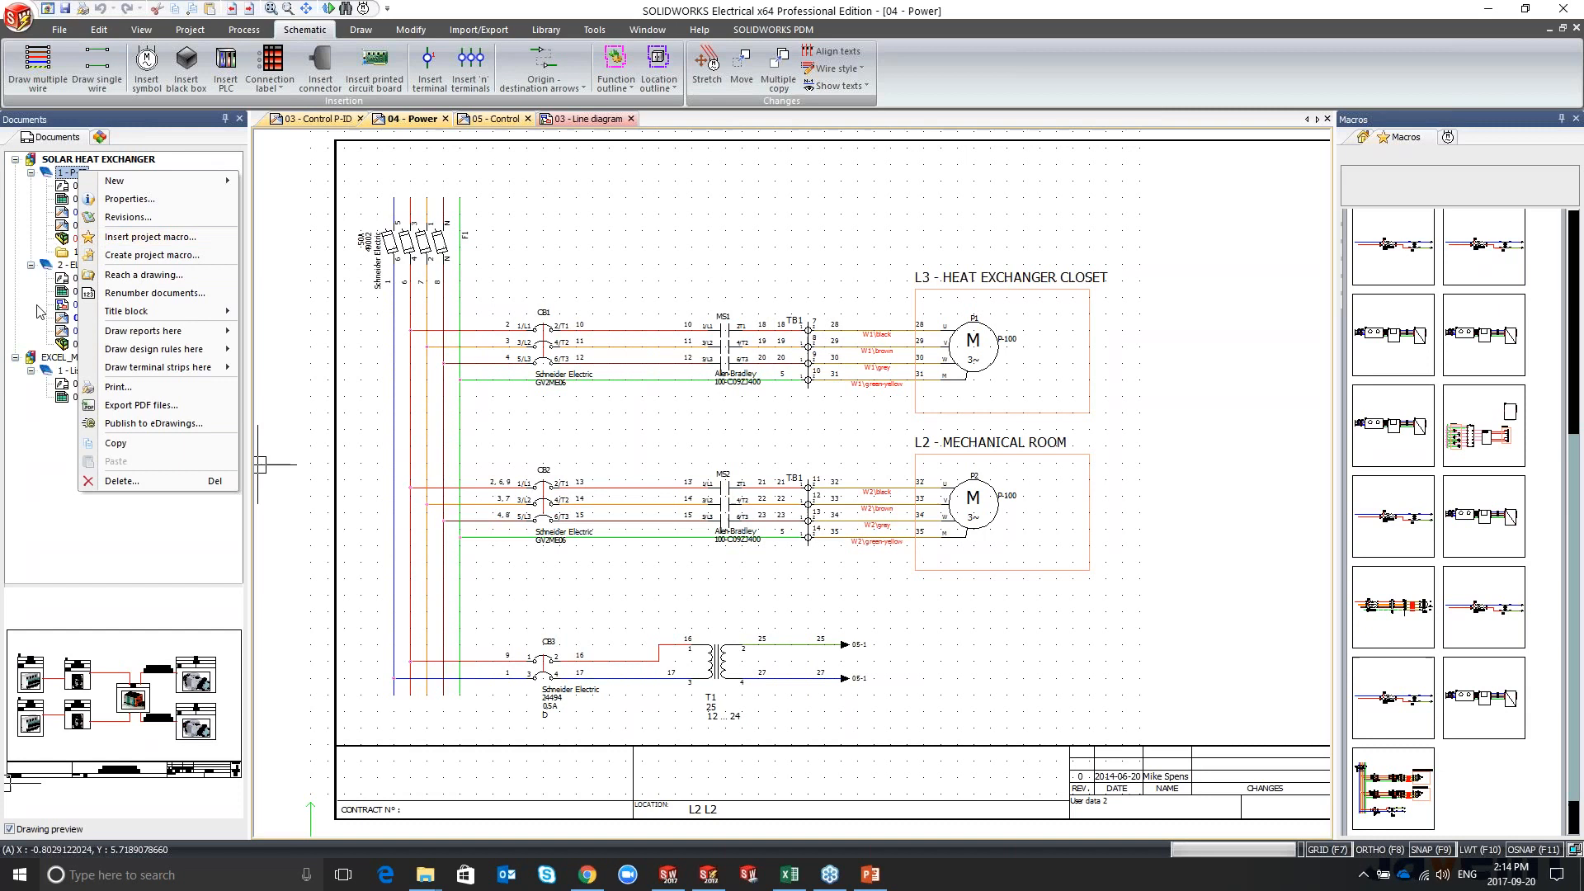
pyautogui.click(51, 361)
pyautogui.rightClick(52, 363)
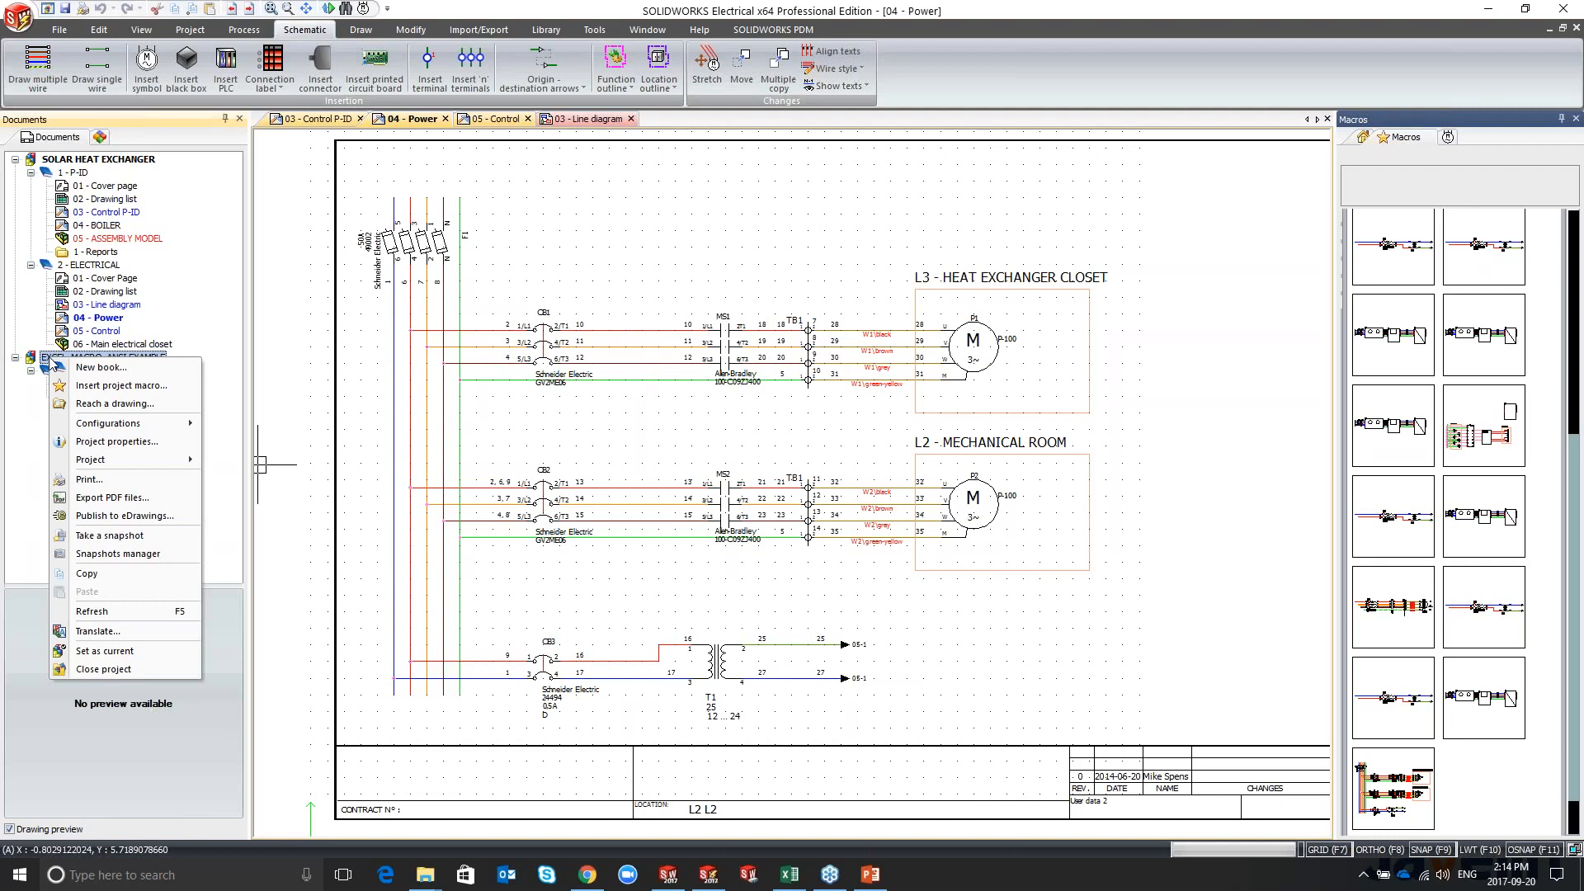
pyautogui.click(105, 651)
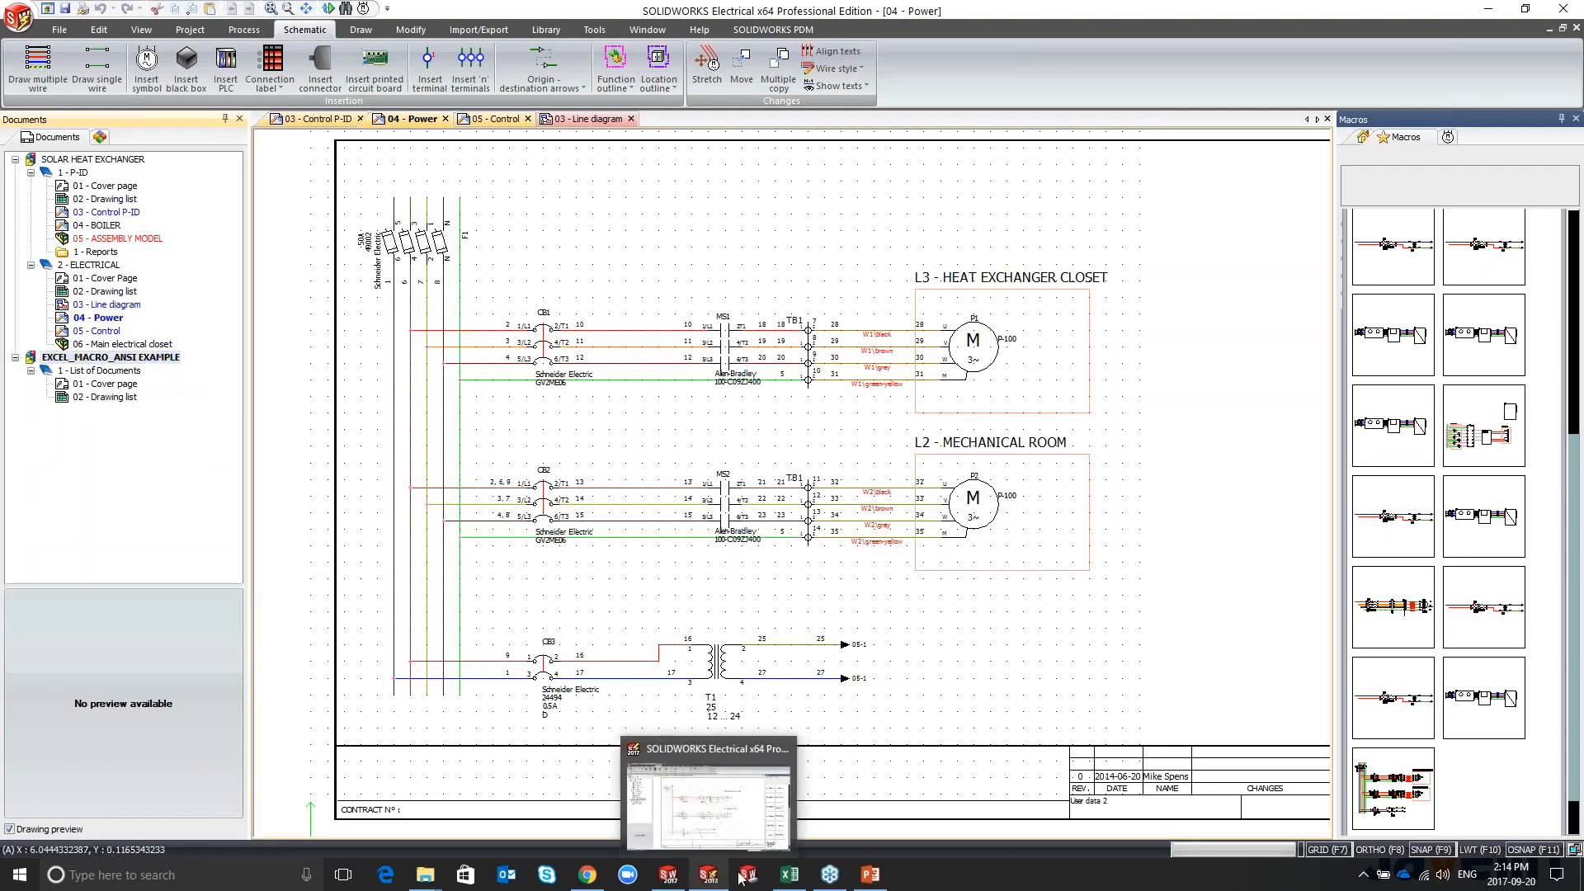
# Step: Switch to the SmartSchematics Excel workbook and move AUX Circuit and Start and Enable Circuit from H27:H28 into Drawing Description cells H6:H7
pyautogui.click(789, 873)
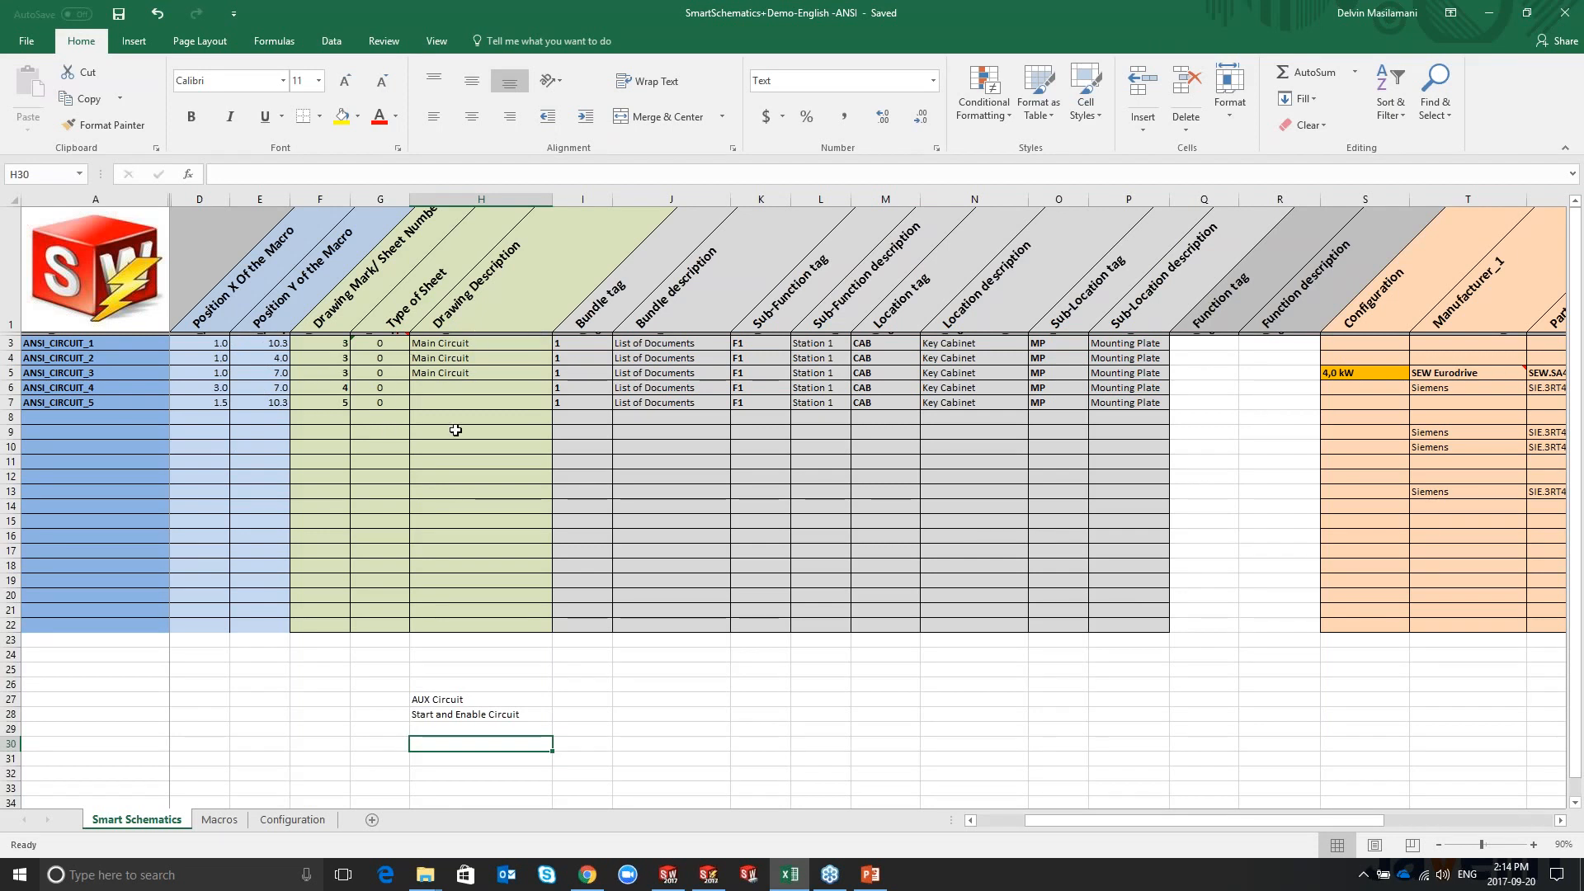
pyautogui.click(469, 699)
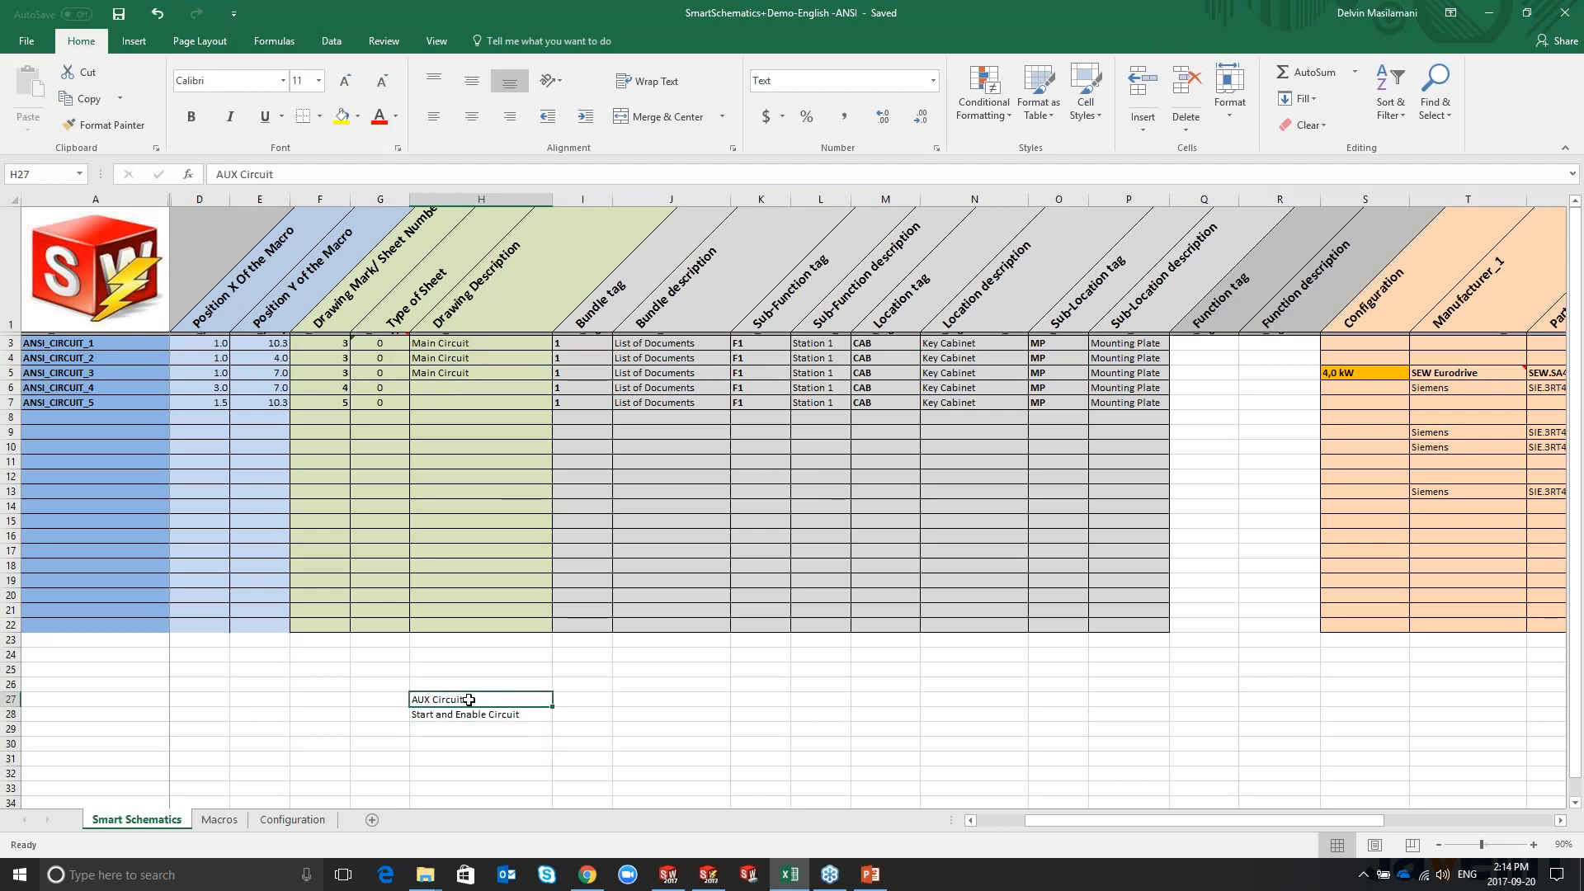
pyautogui.moveTo(468, 700); pyautogui.dragTo(466, 714)
pyautogui.hotkey('ctrl', 'c')
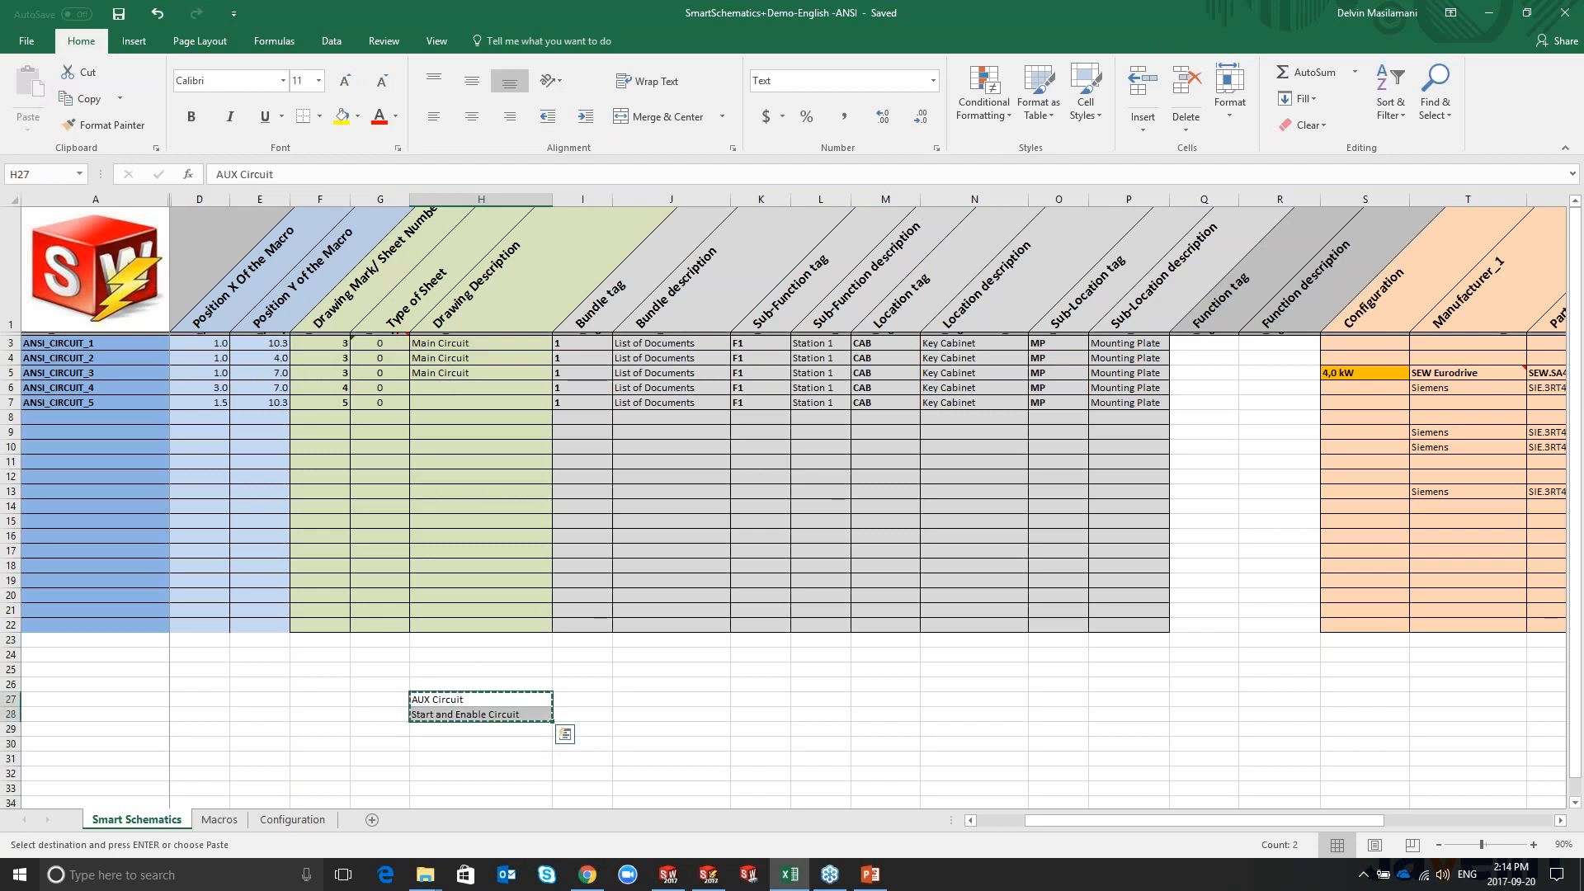
pyautogui.click(449, 388)
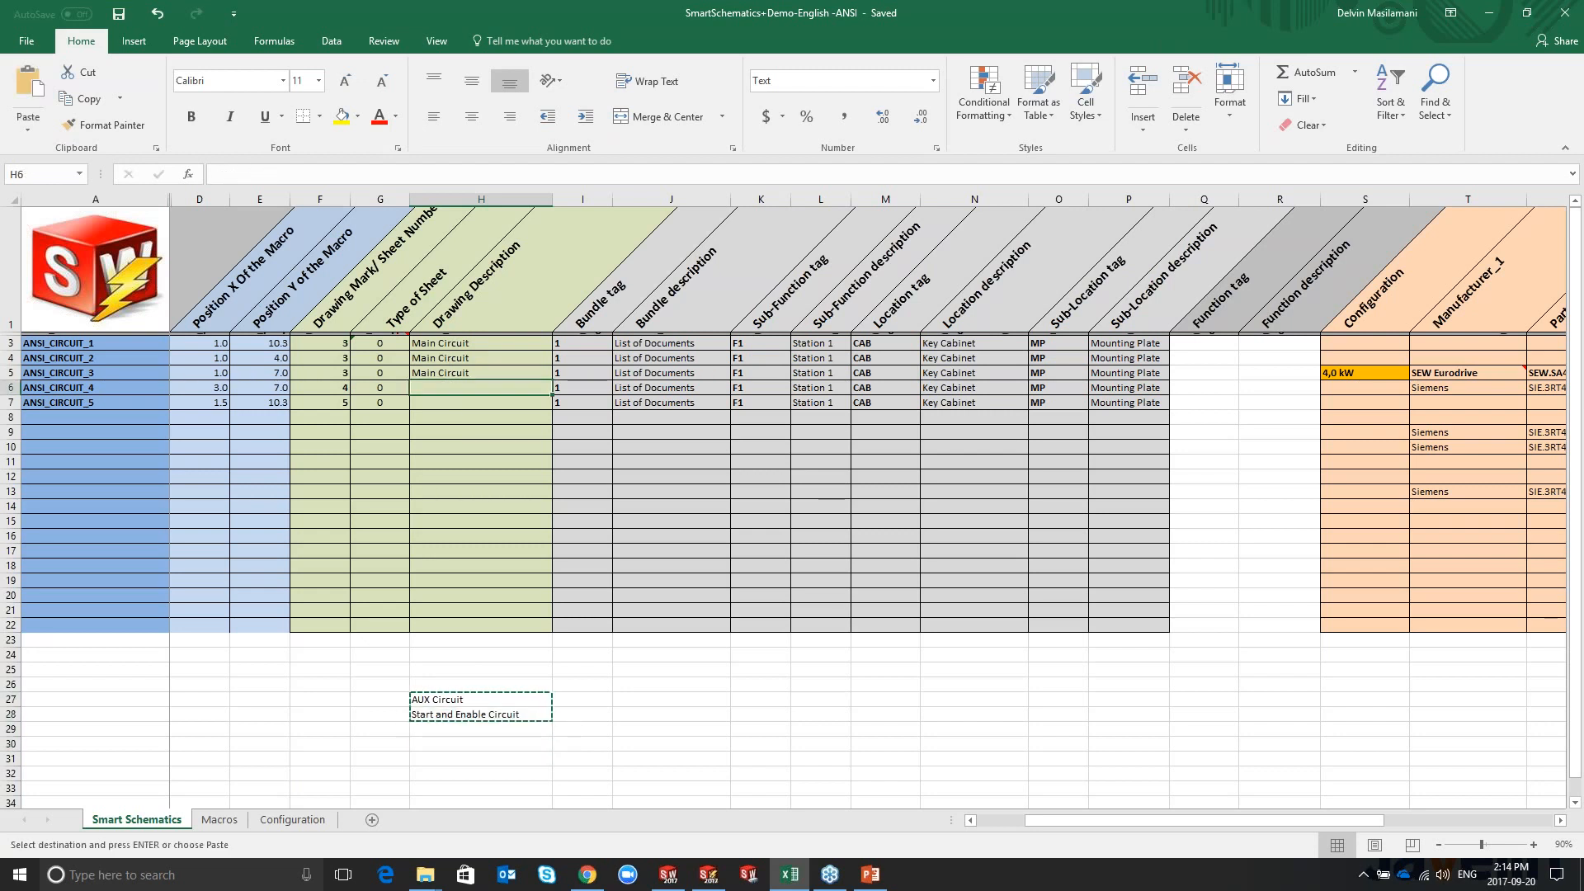
pyautogui.press('Return')
pyautogui.click(470, 716)
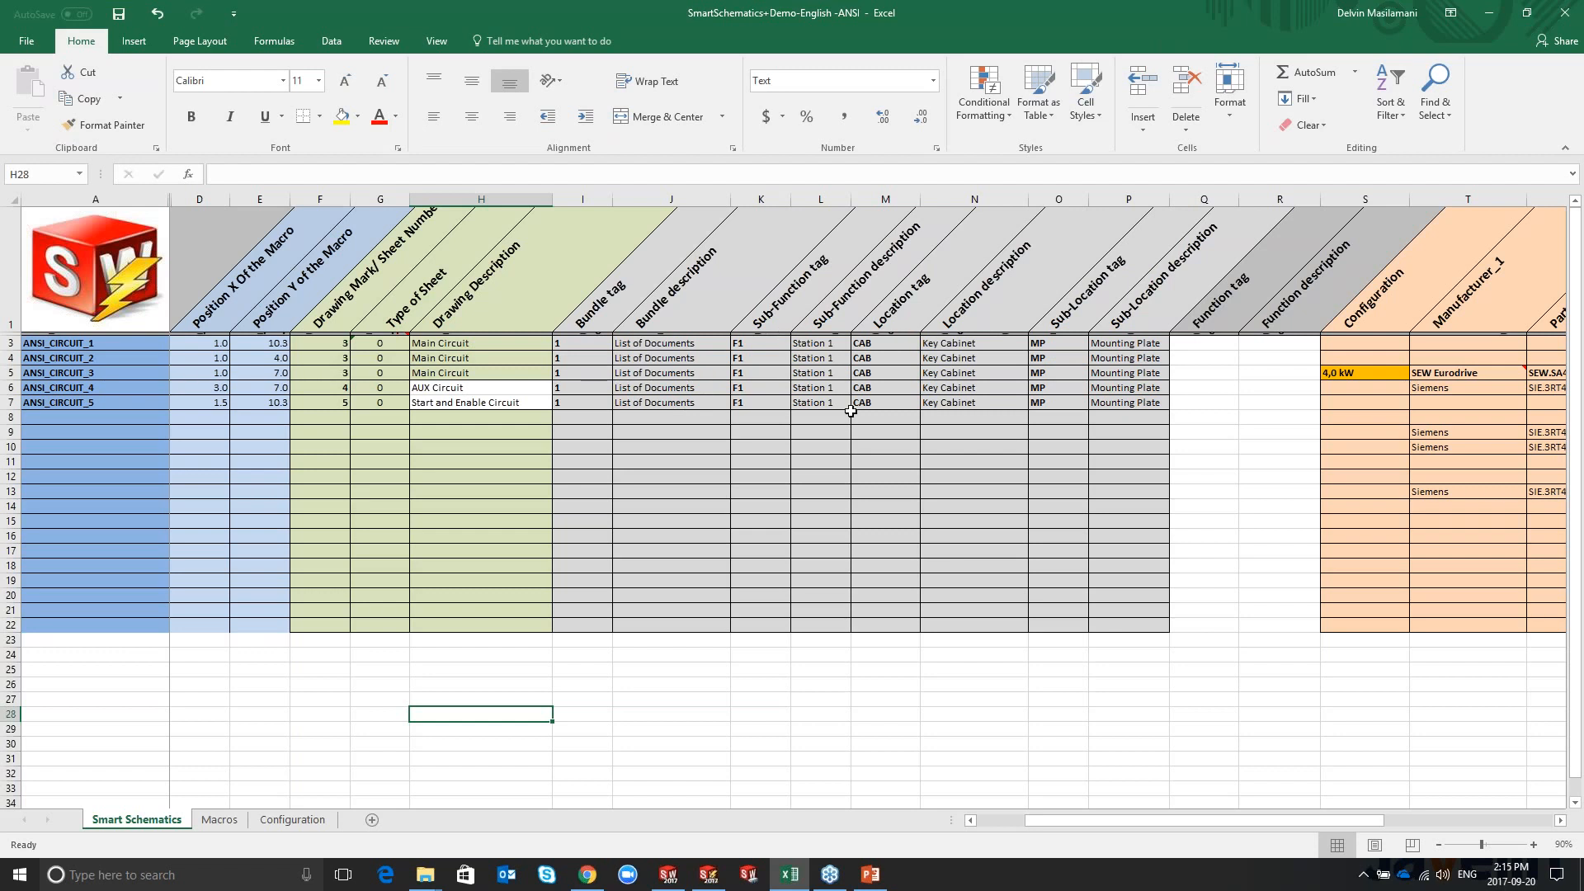
# Step: Set the Configuration of ANSI_CIRCUIT_3 in cell S5 to 3,0 kW
pyautogui.moveTo(1129, 820); pyautogui.dragTo(1301, 806)
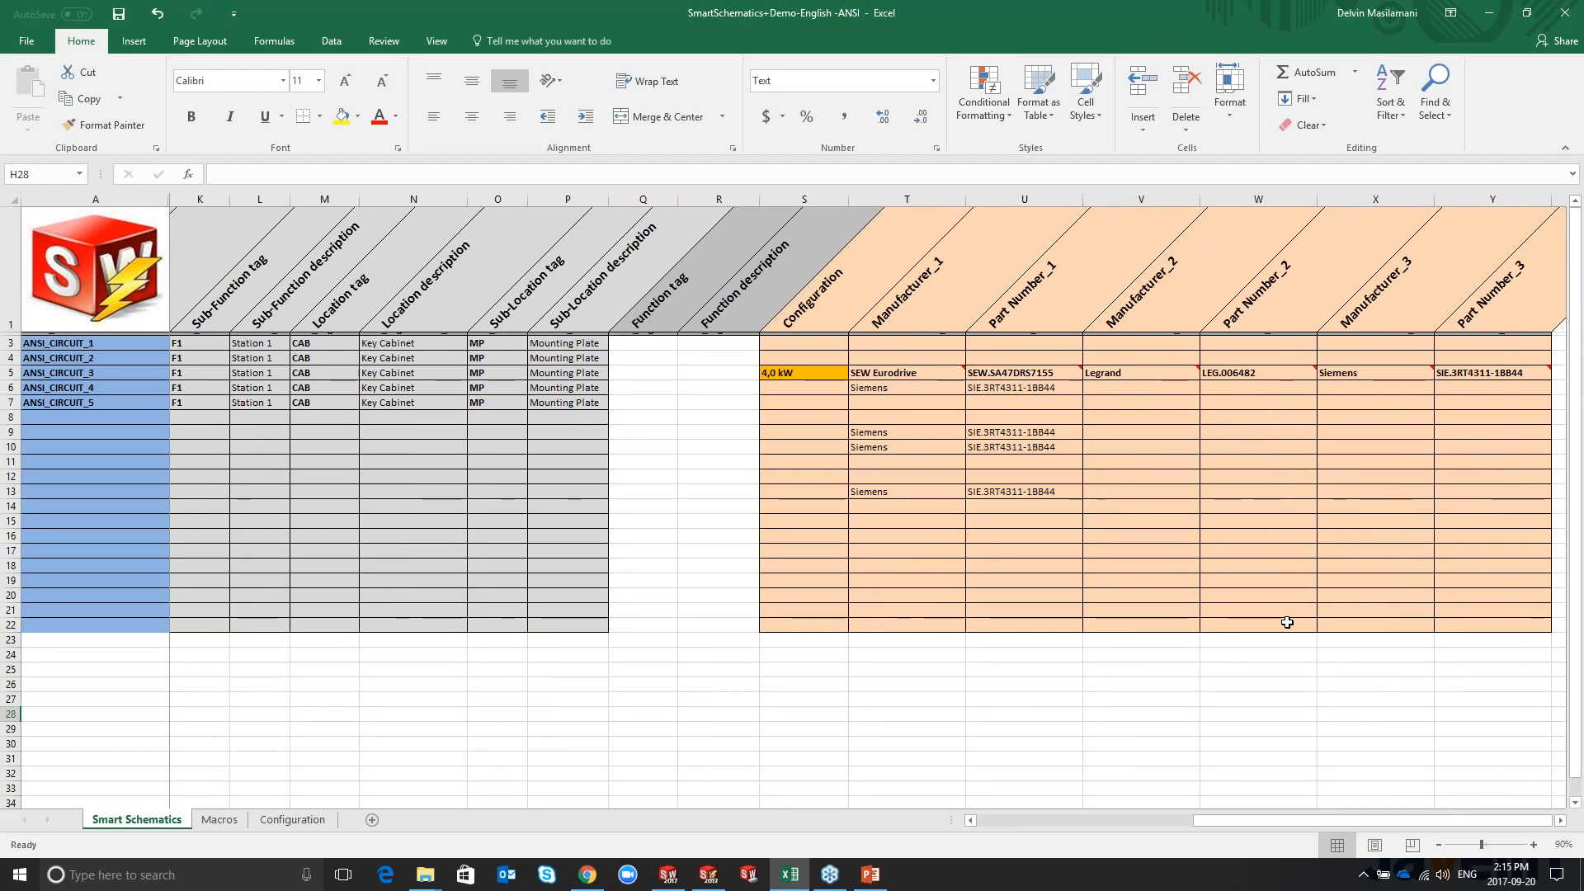
pyautogui.click(775, 373)
pyautogui.click(857, 372)
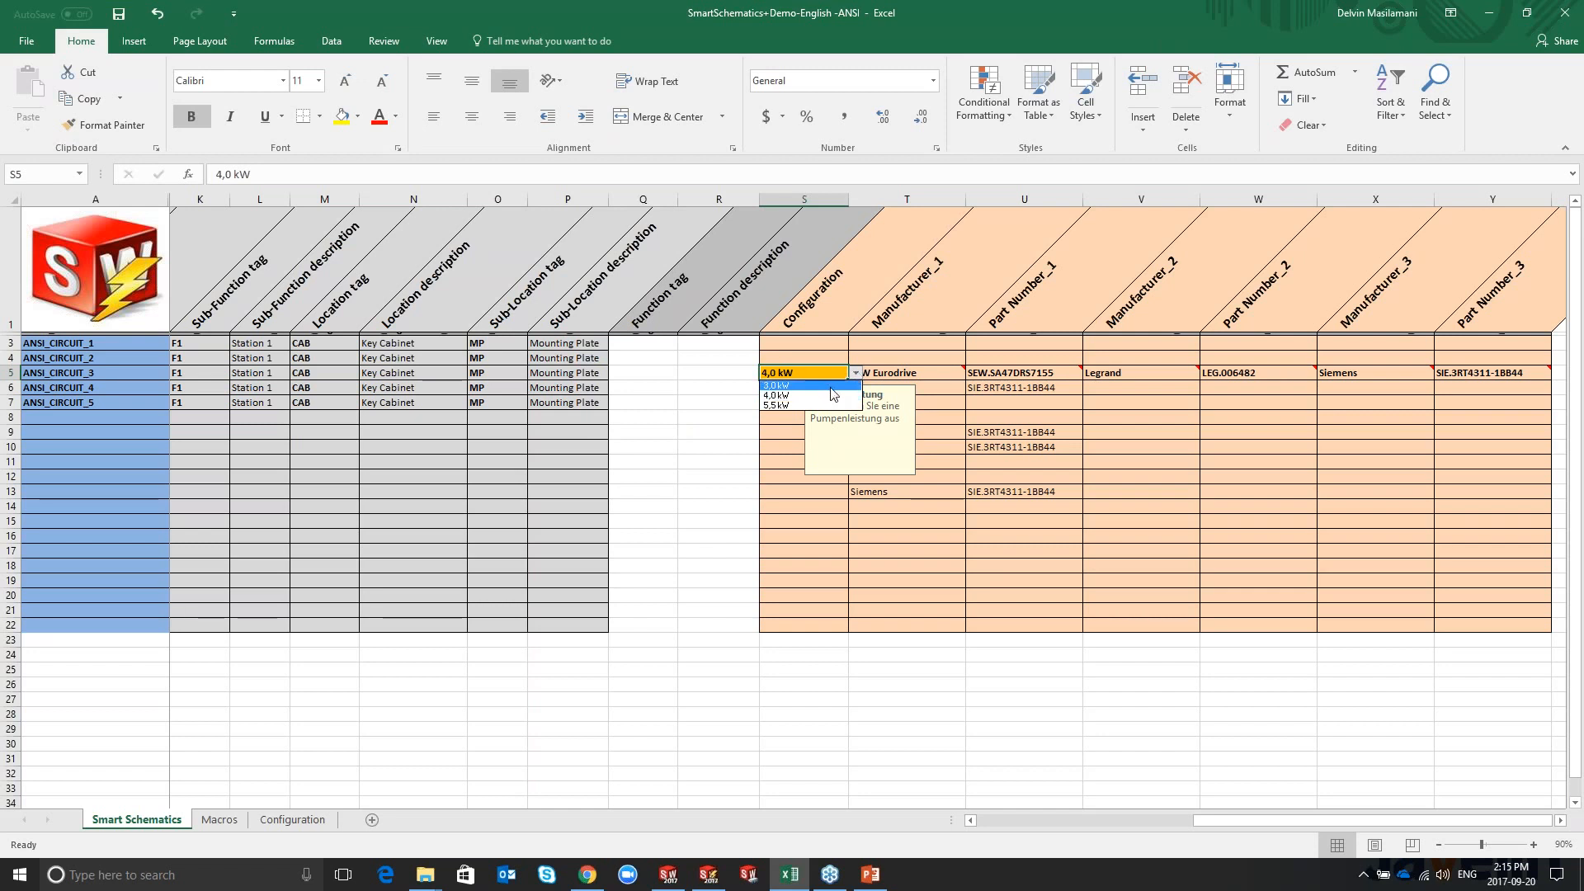
pyautogui.click(825, 385)
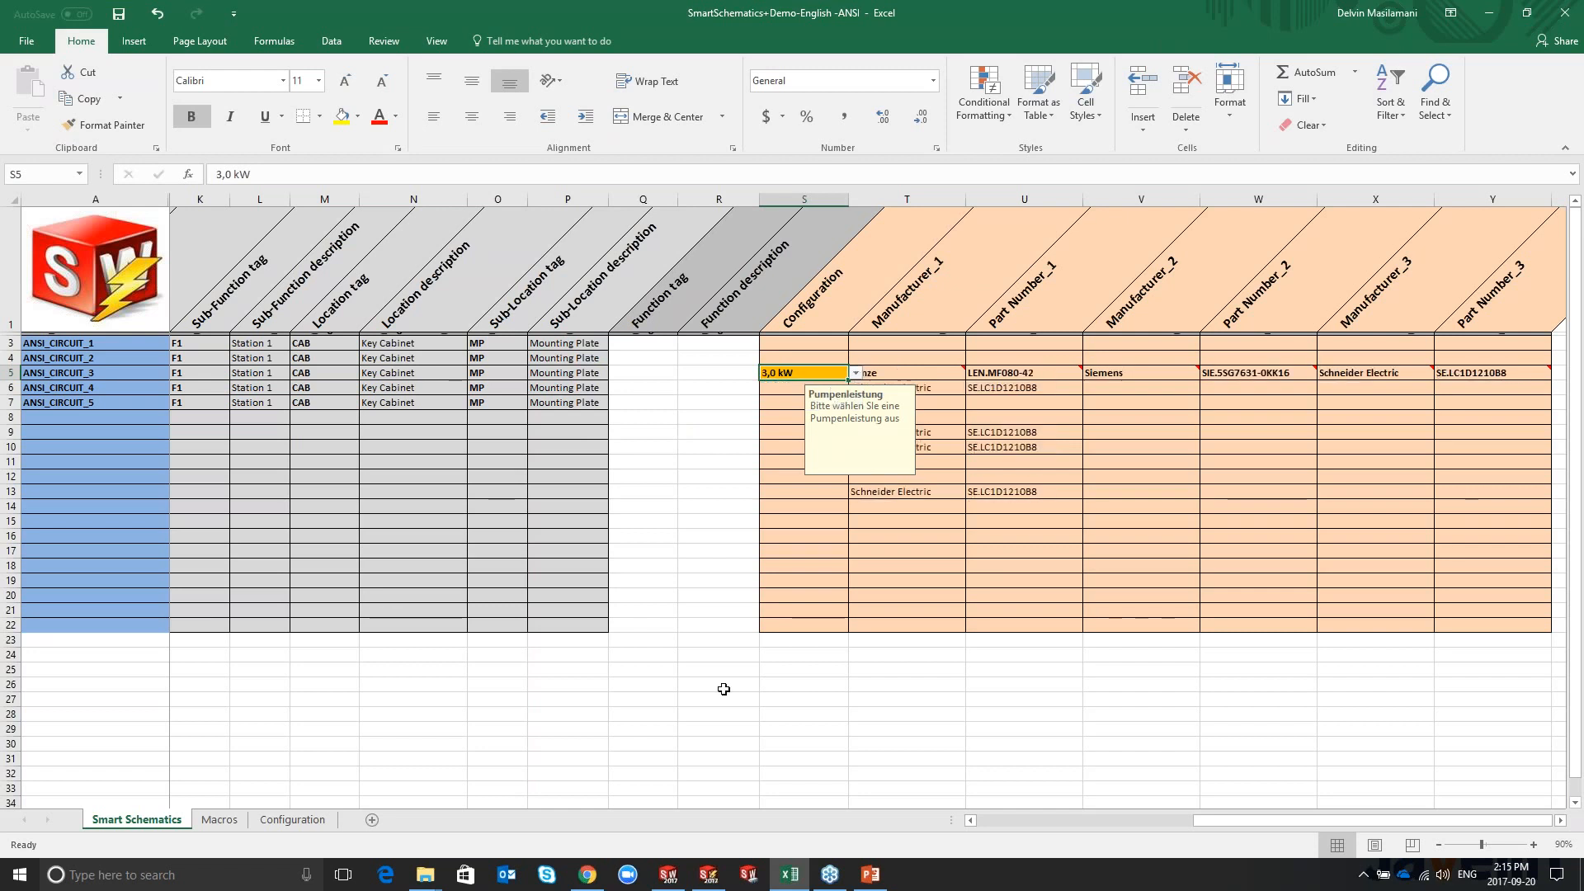
# Step: Save the SmartSchematics workbook and switch to SOLIDWORKS Electrical
pyautogui.click(721, 689)
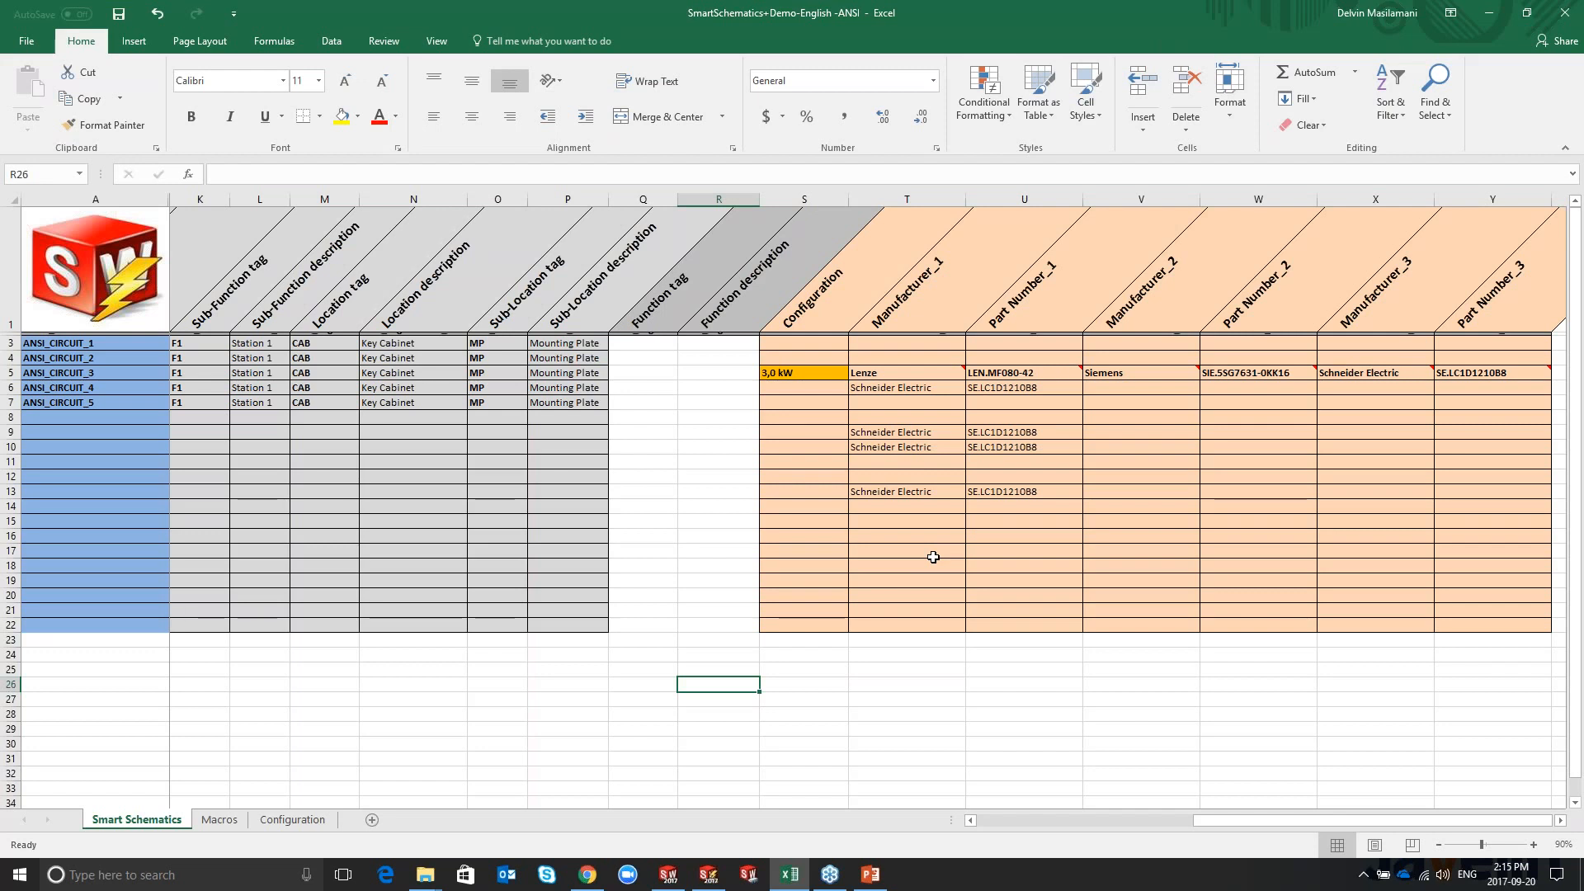
pyautogui.click(119, 13)
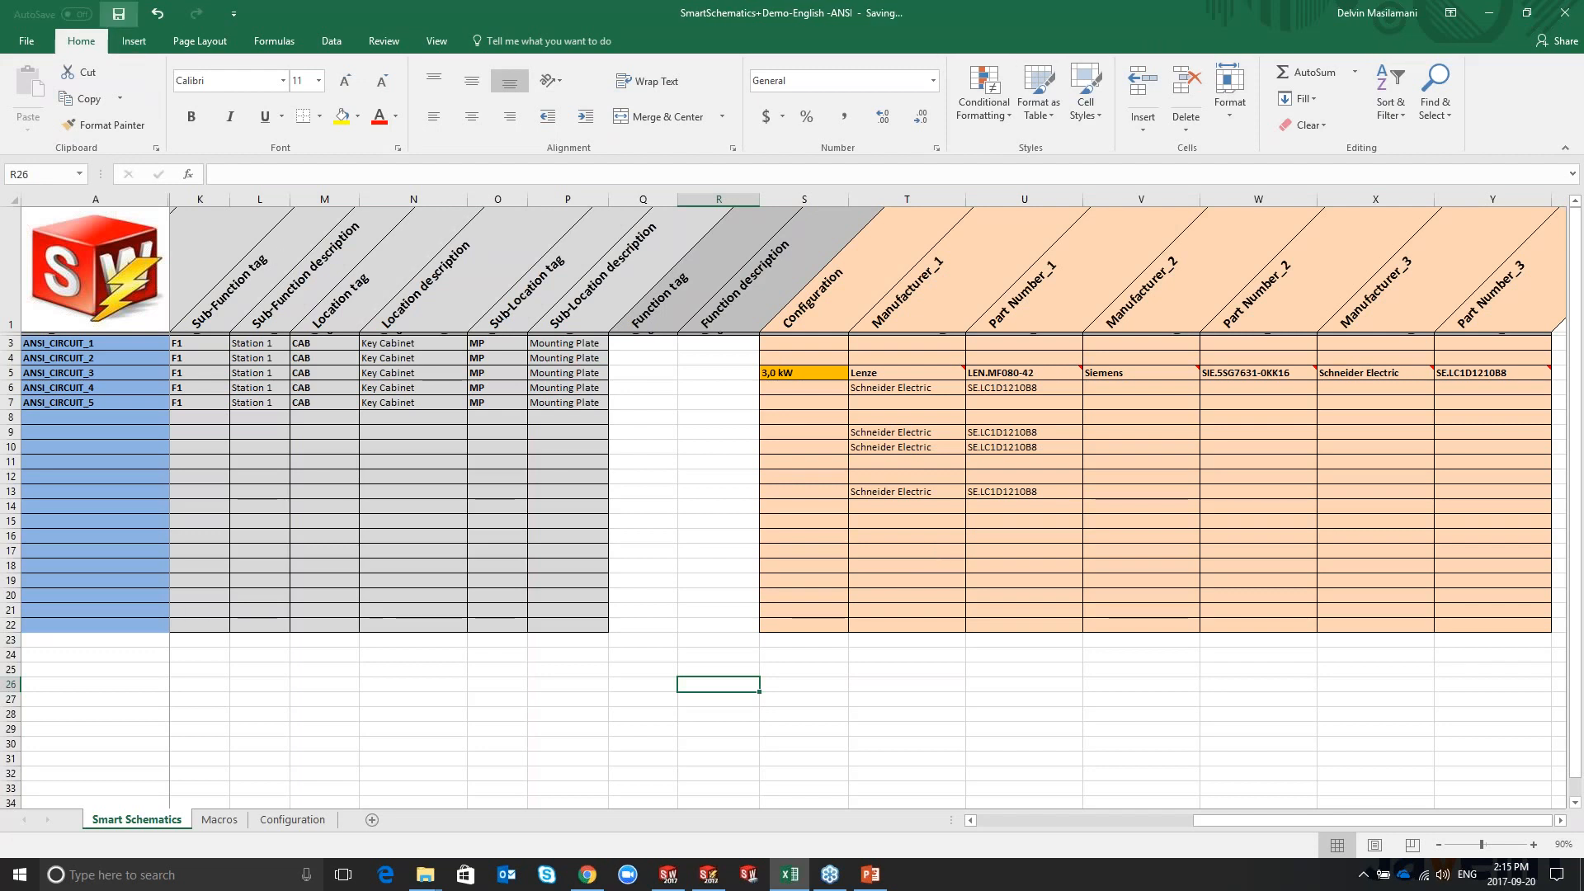
pyautogui.click(710, 875)
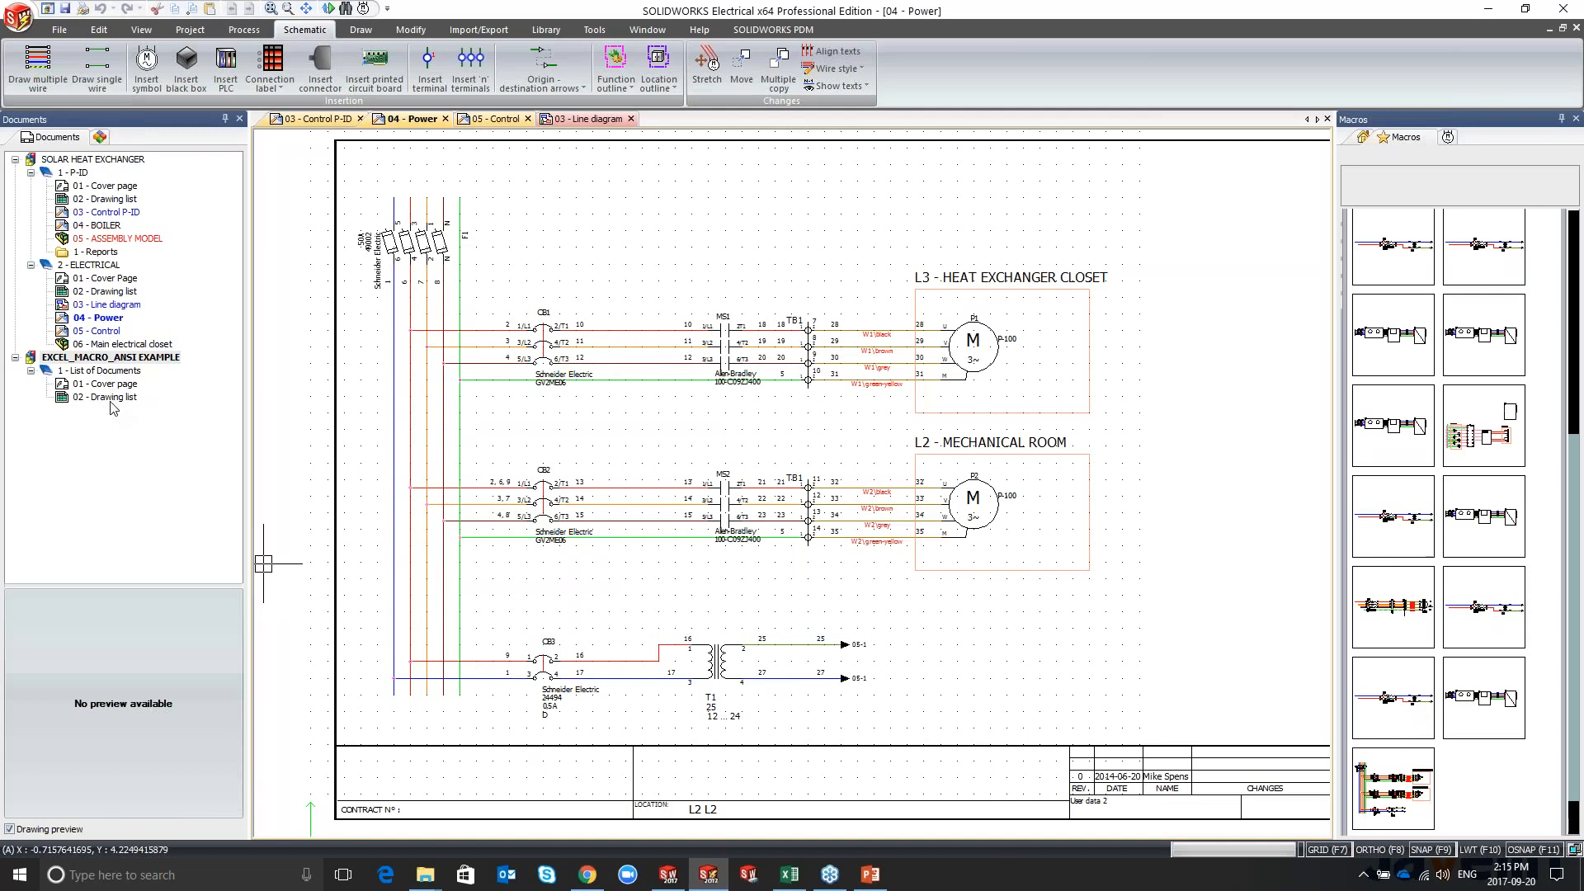
# Step: Run Excel Automation on the EXCEL_MACRO_ANSI EXAMPLE project with the SmartSchematics+Demo-English -ANSI workbook and dismiss the process summary
pyautogui.click(495, 30)
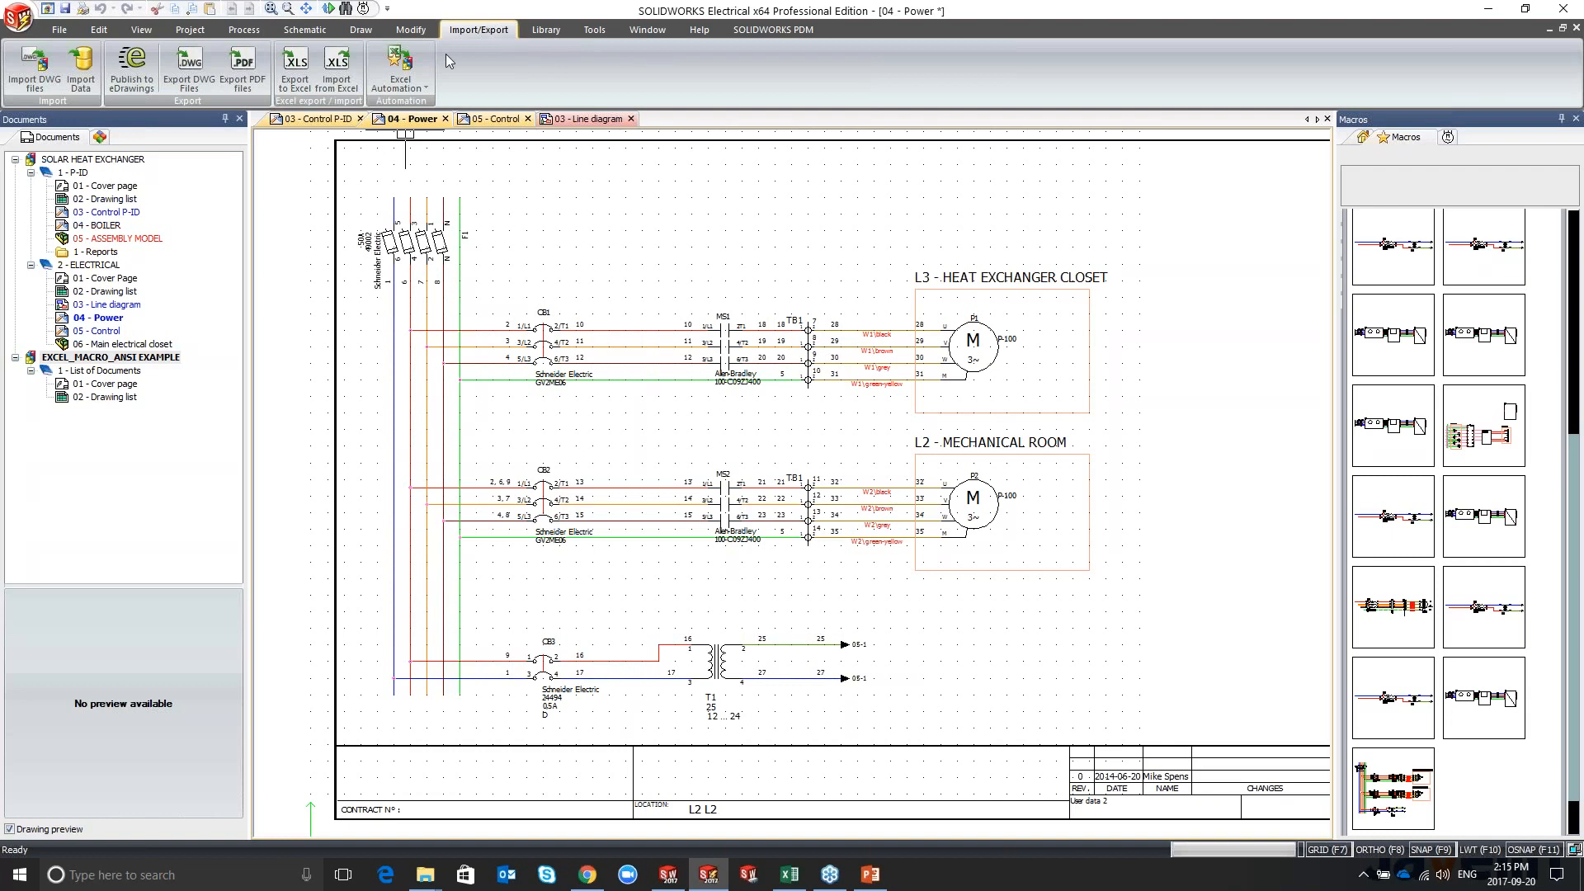
pyautogui.click(407, 61)
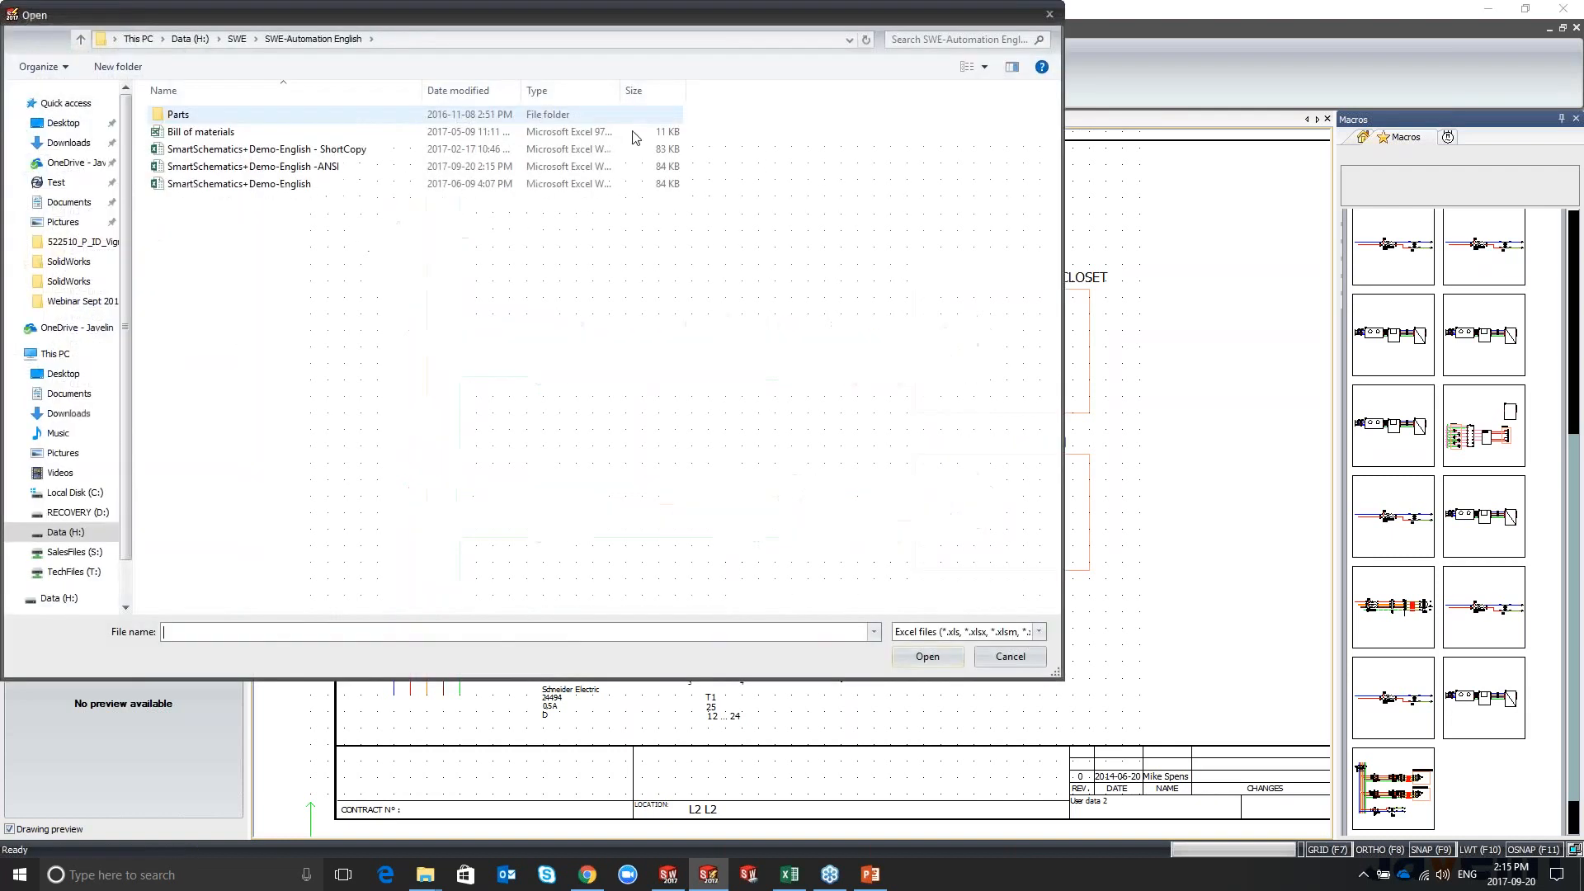
pyautogui.click(338, 168)
pyautogui.click(927, 657)
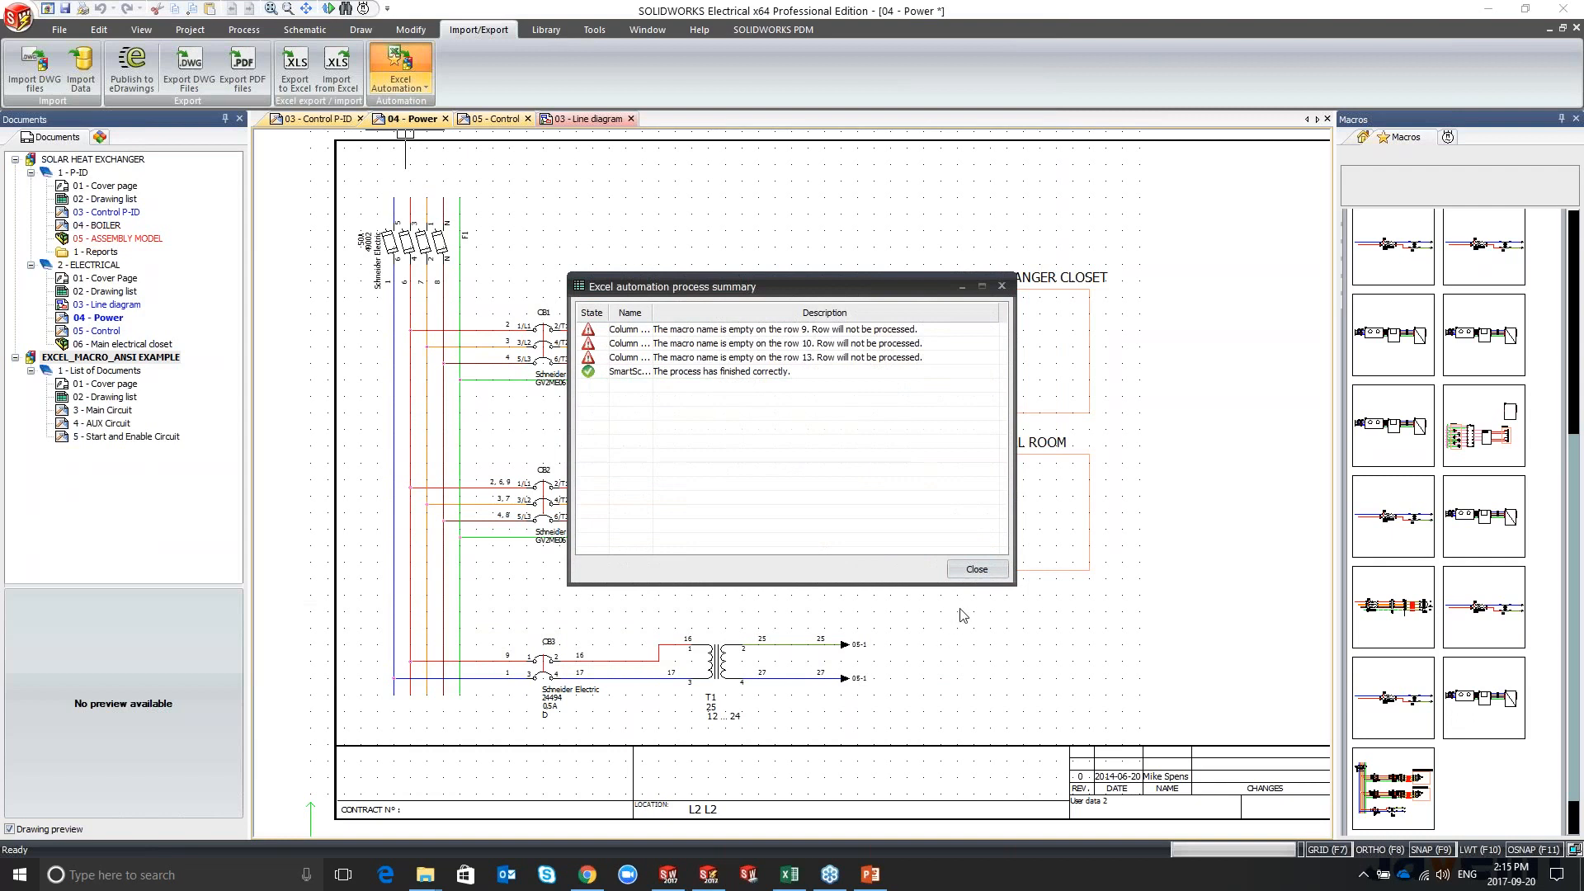
pyautogui.click(977, 569)
# Step: Examine the generated Main Circuit, AUX Circuit and Start and Enable Circuit drawings
pyautogui.doubleClick(102, 410)
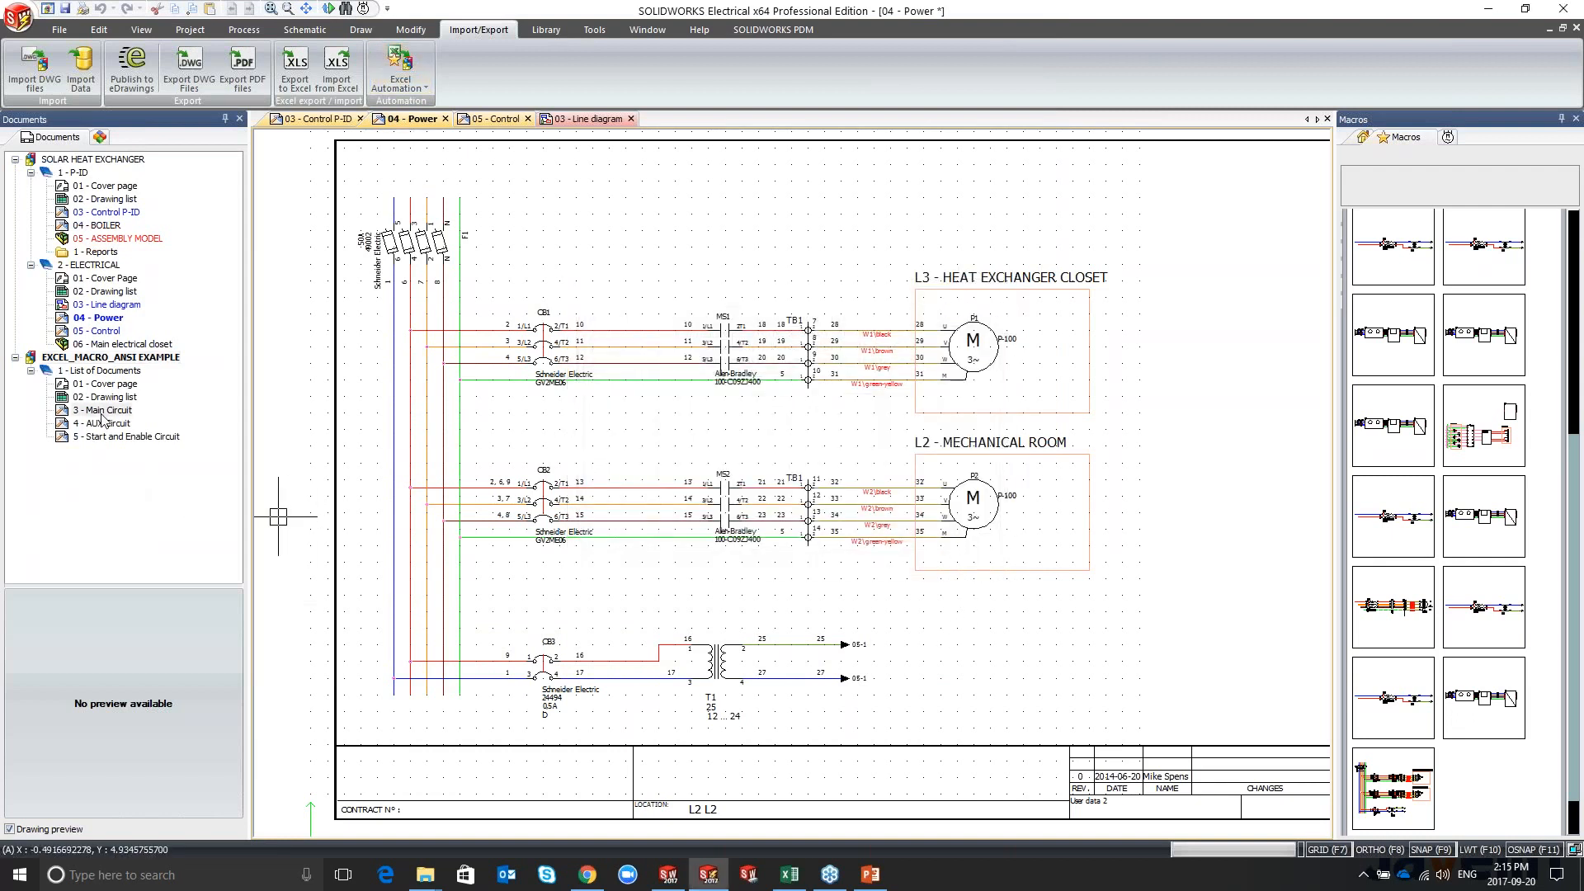
pyautogui.scroll(3, 663, 351)
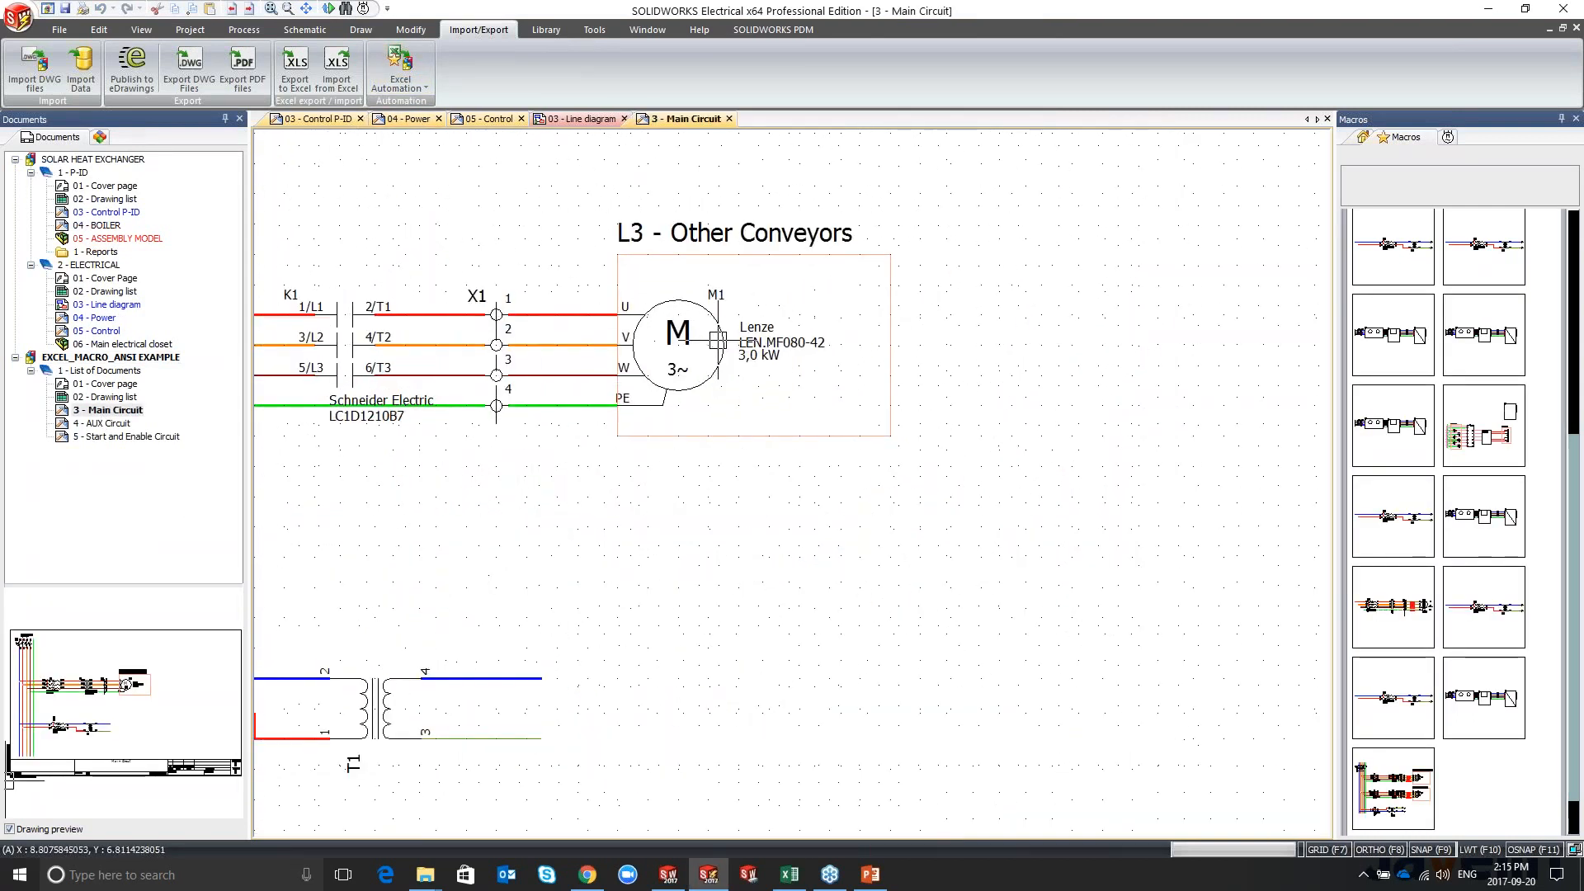
pyautogui.scroll(-2, 619, 505)
pyautogui.scroll(-1, 862, 487)
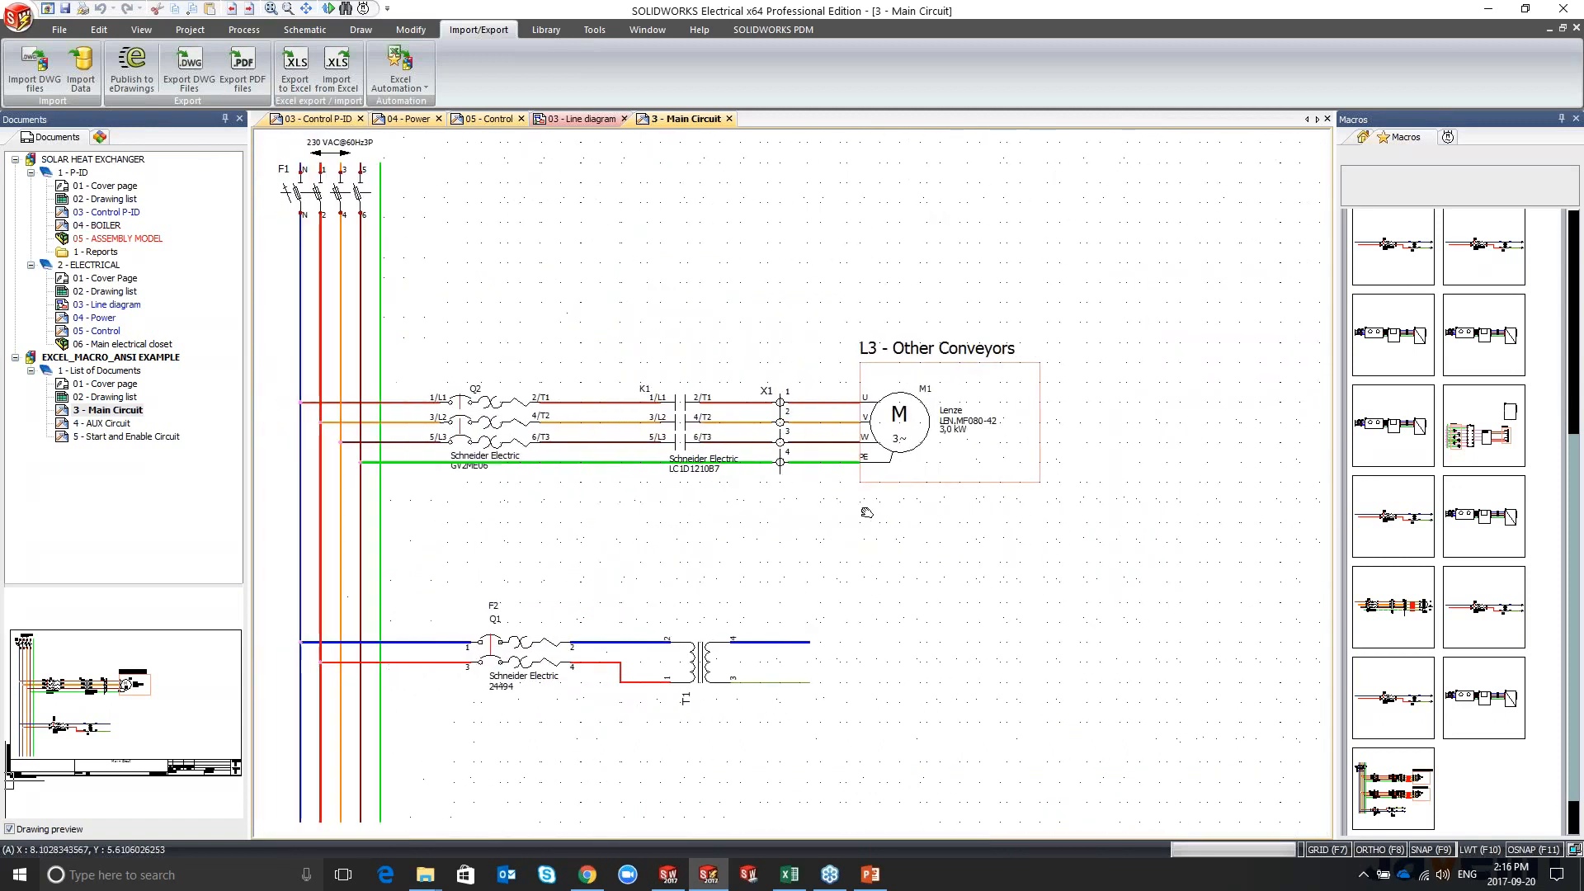
pyautogui.scroll(-1, 831, 541)
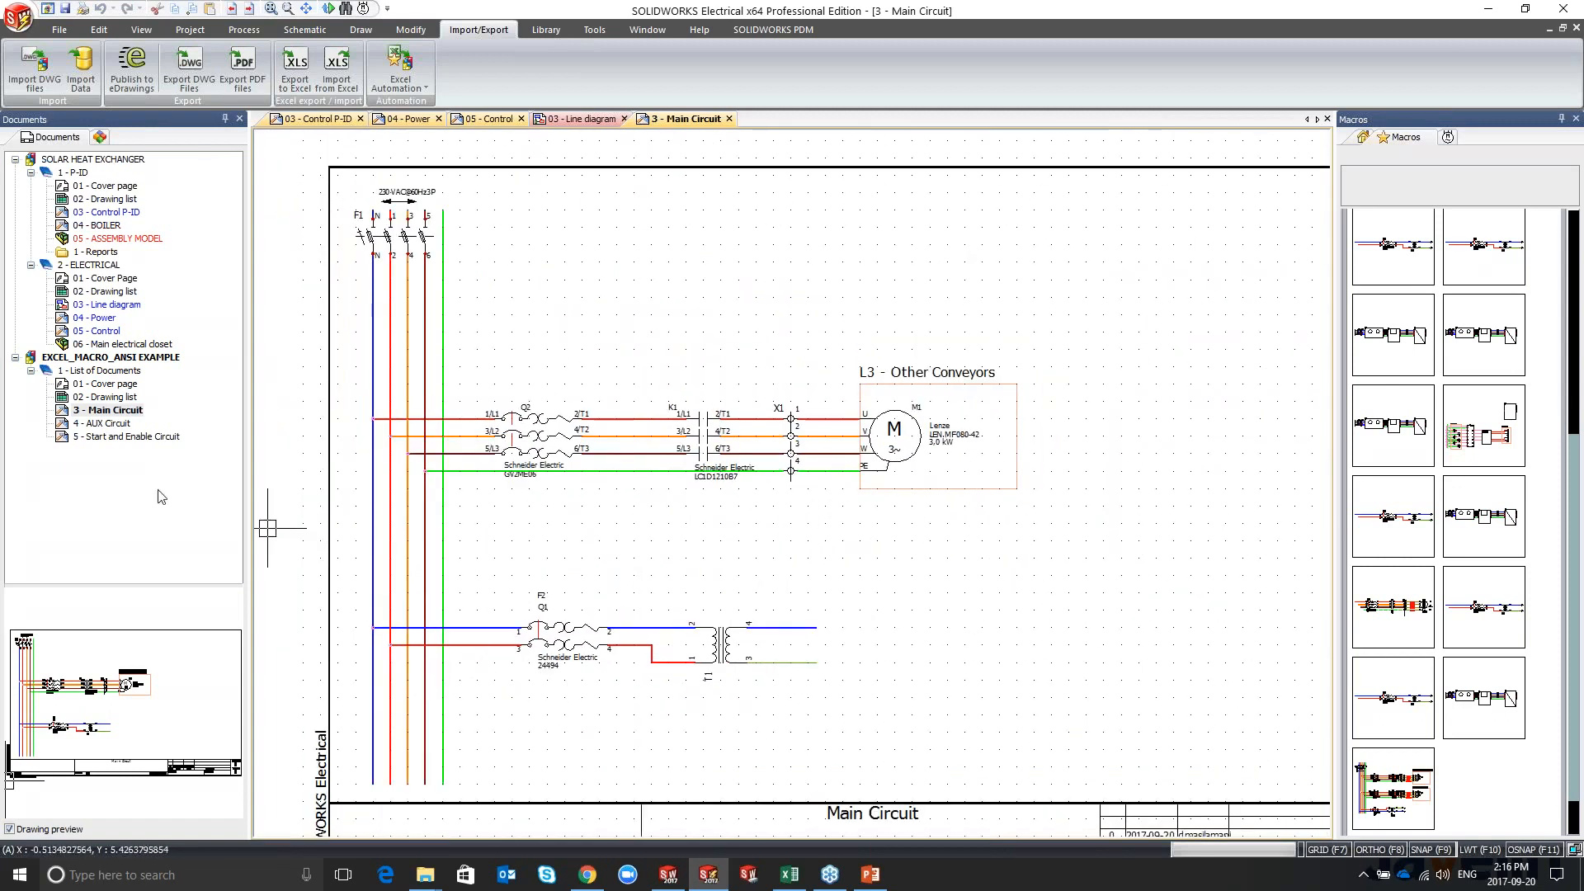
pyautogui.click(101, 423)
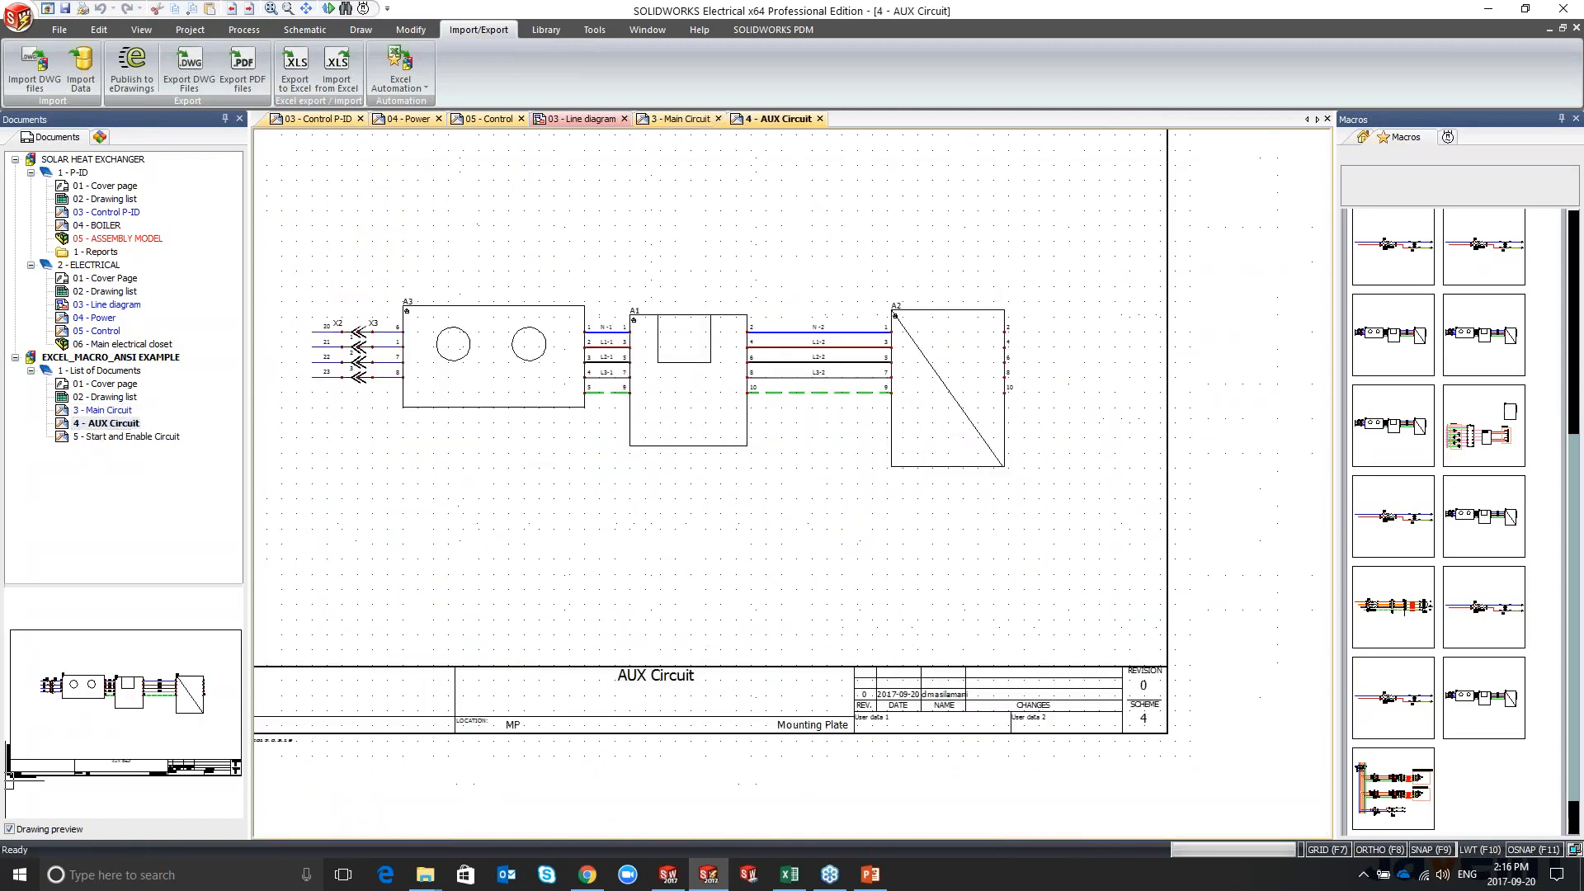
pyautogui.click(111, 437)
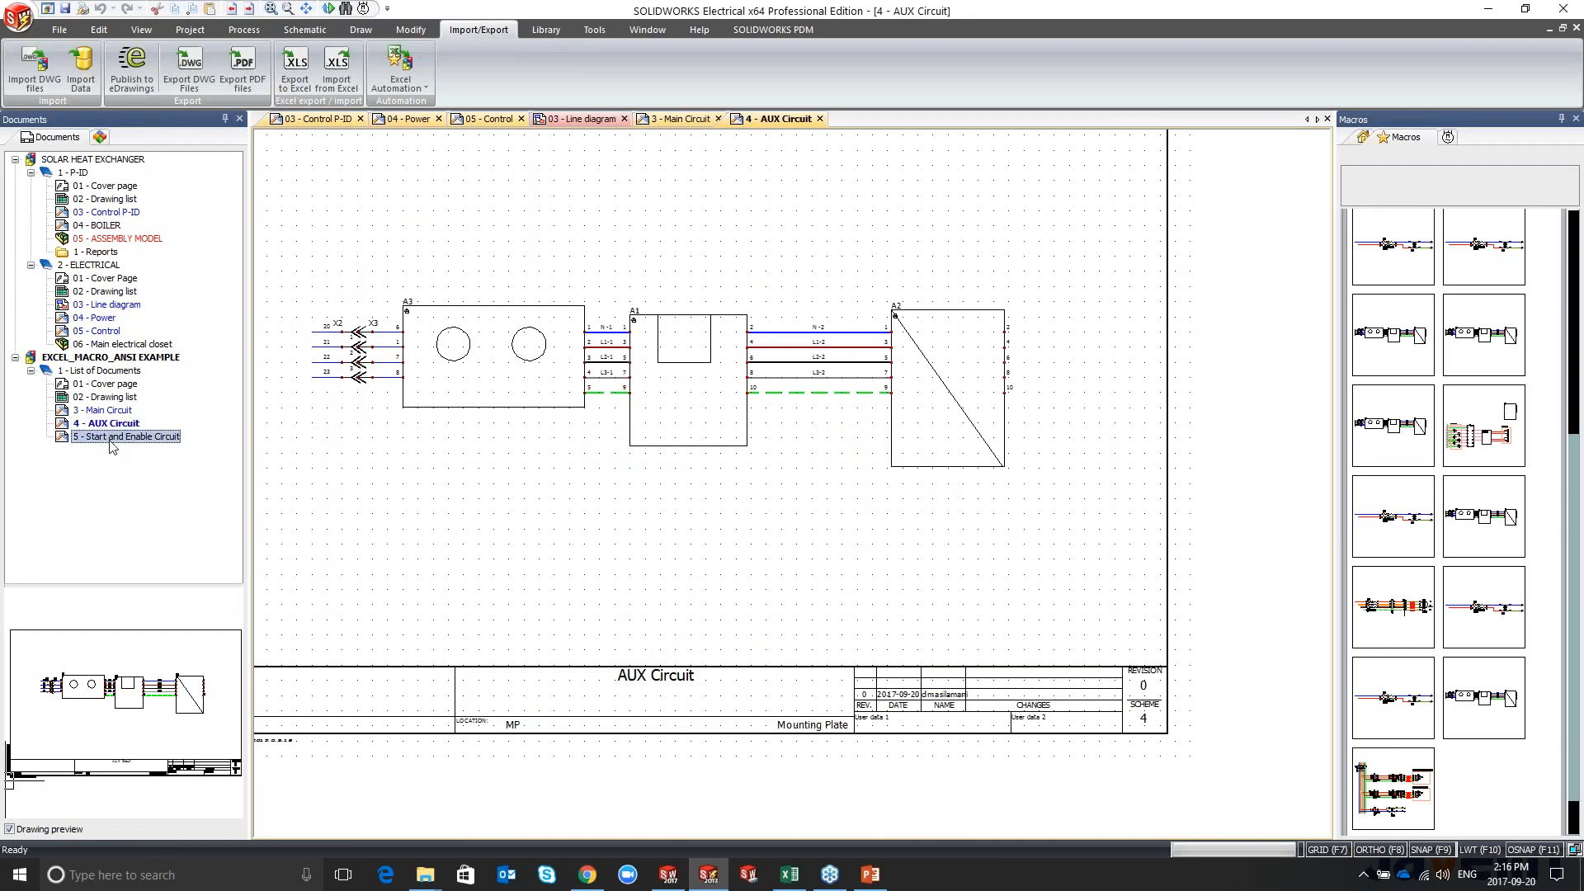
pyautogui.scroll(-3, 619, 565)
pyautogui.moveTo(619, 558); pyautogui.dragTo(683, 548, button='middle')
pyautogui.scroll(2, 683, 547)
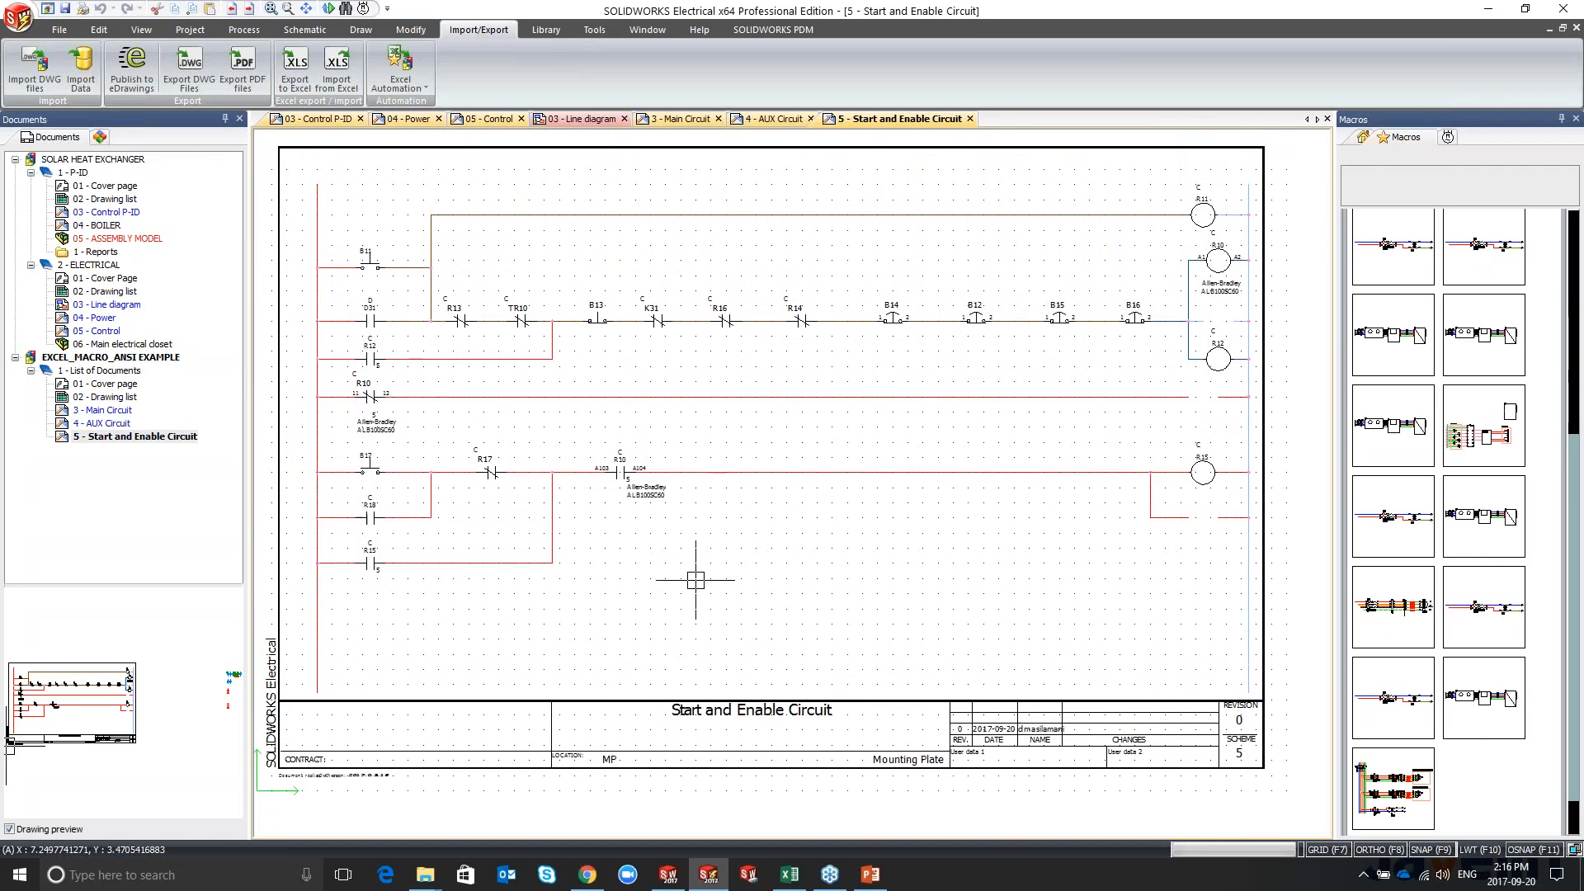
pyautogui.scroll(1, 695, 580)
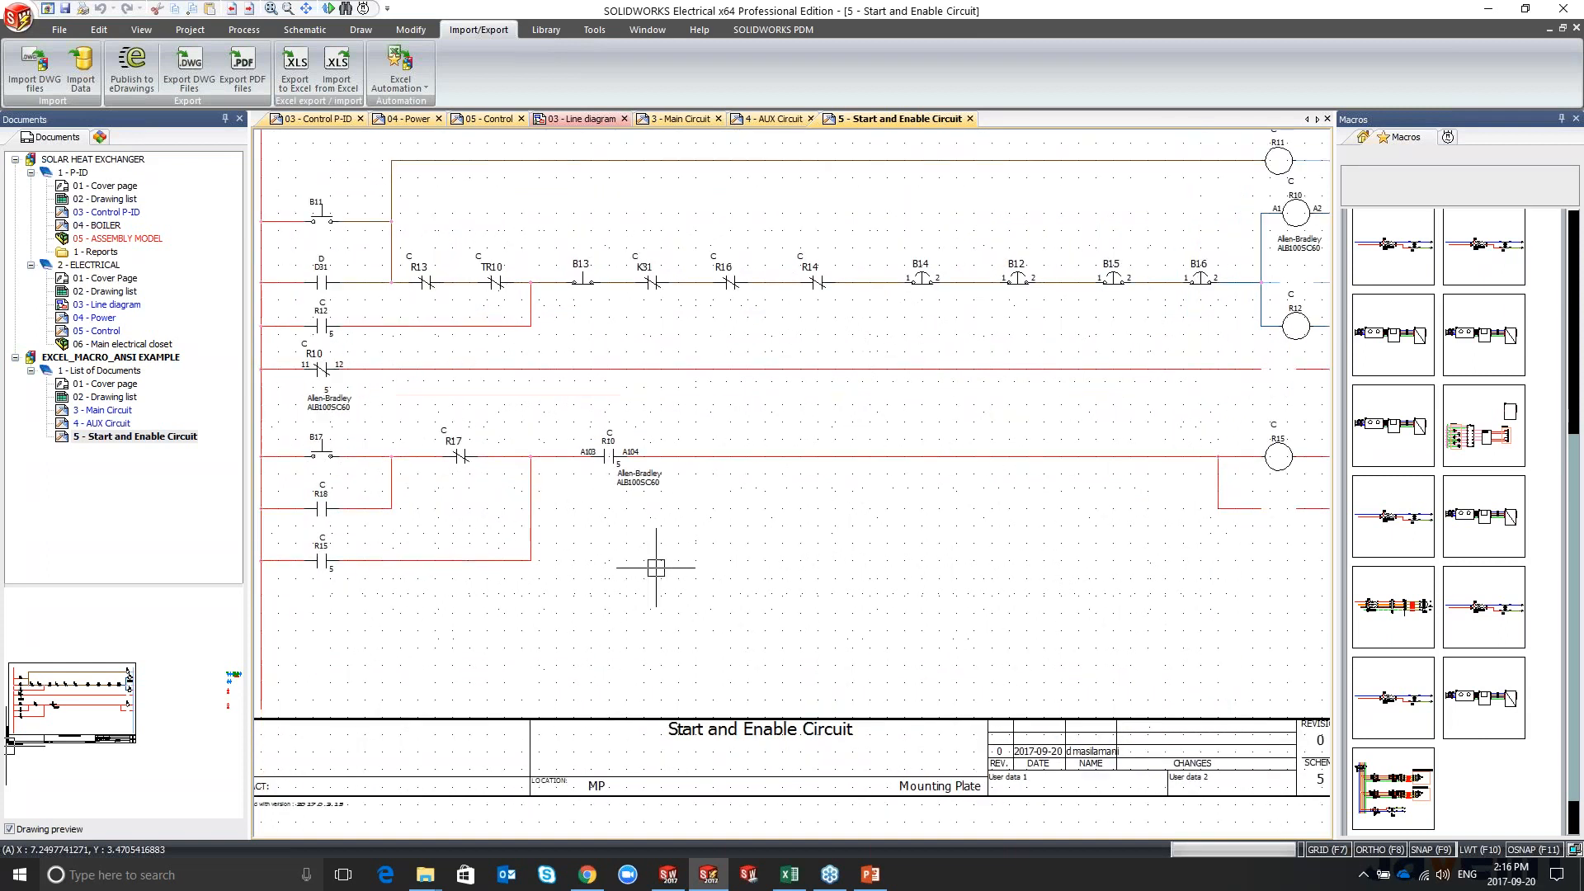
# Step: Close the EXCEL_MACRO_ANSI EXAMPLE project
pyautogui.rightClick(88, 364)
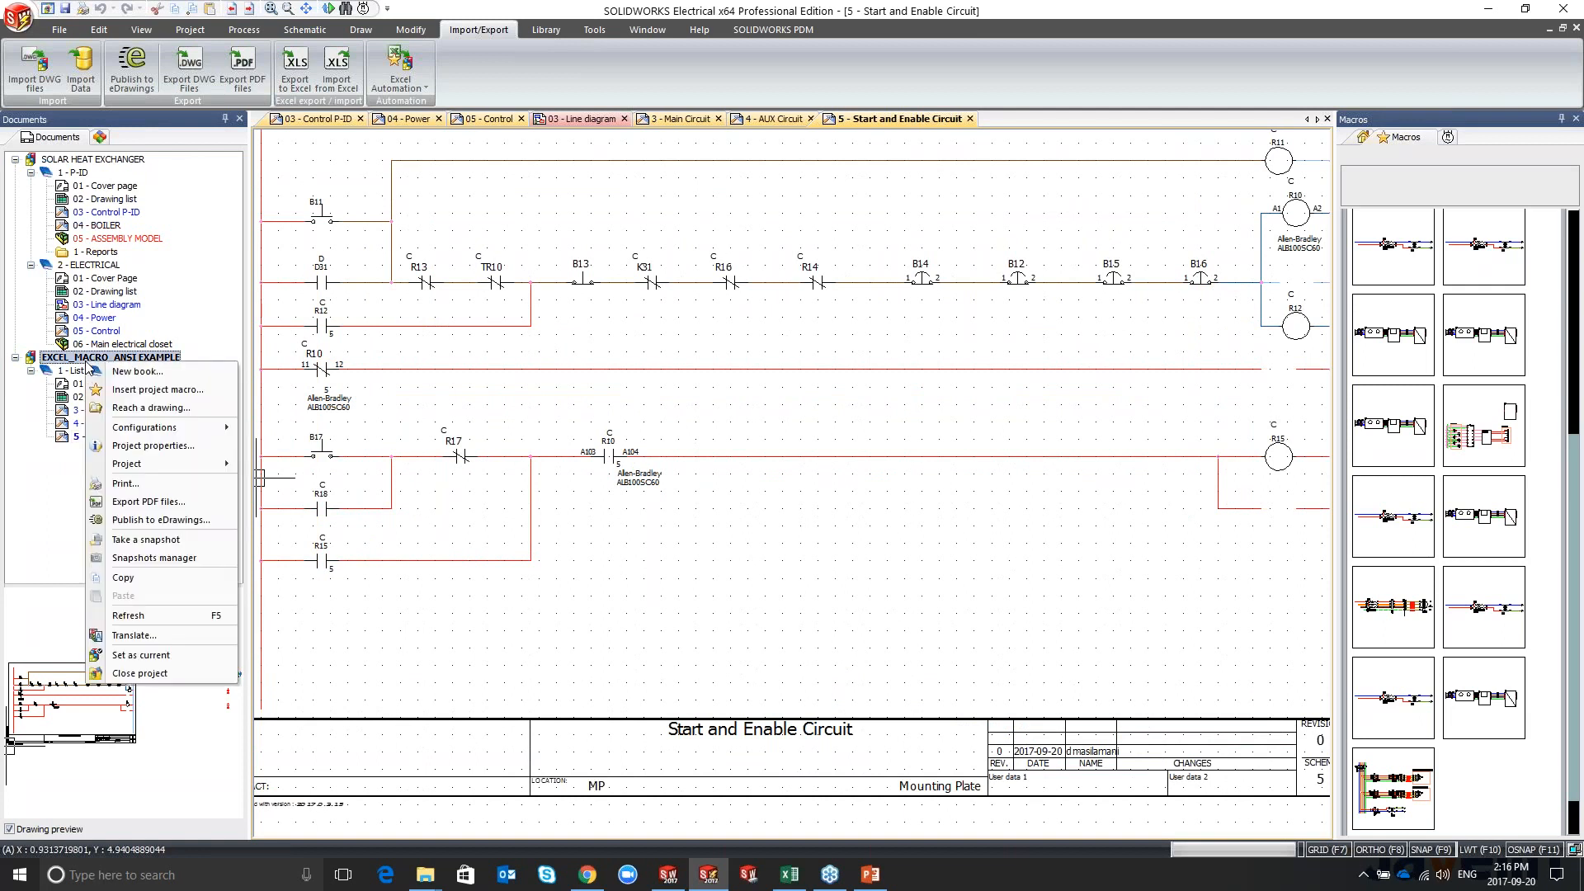
pyautogui.click(142, 674)
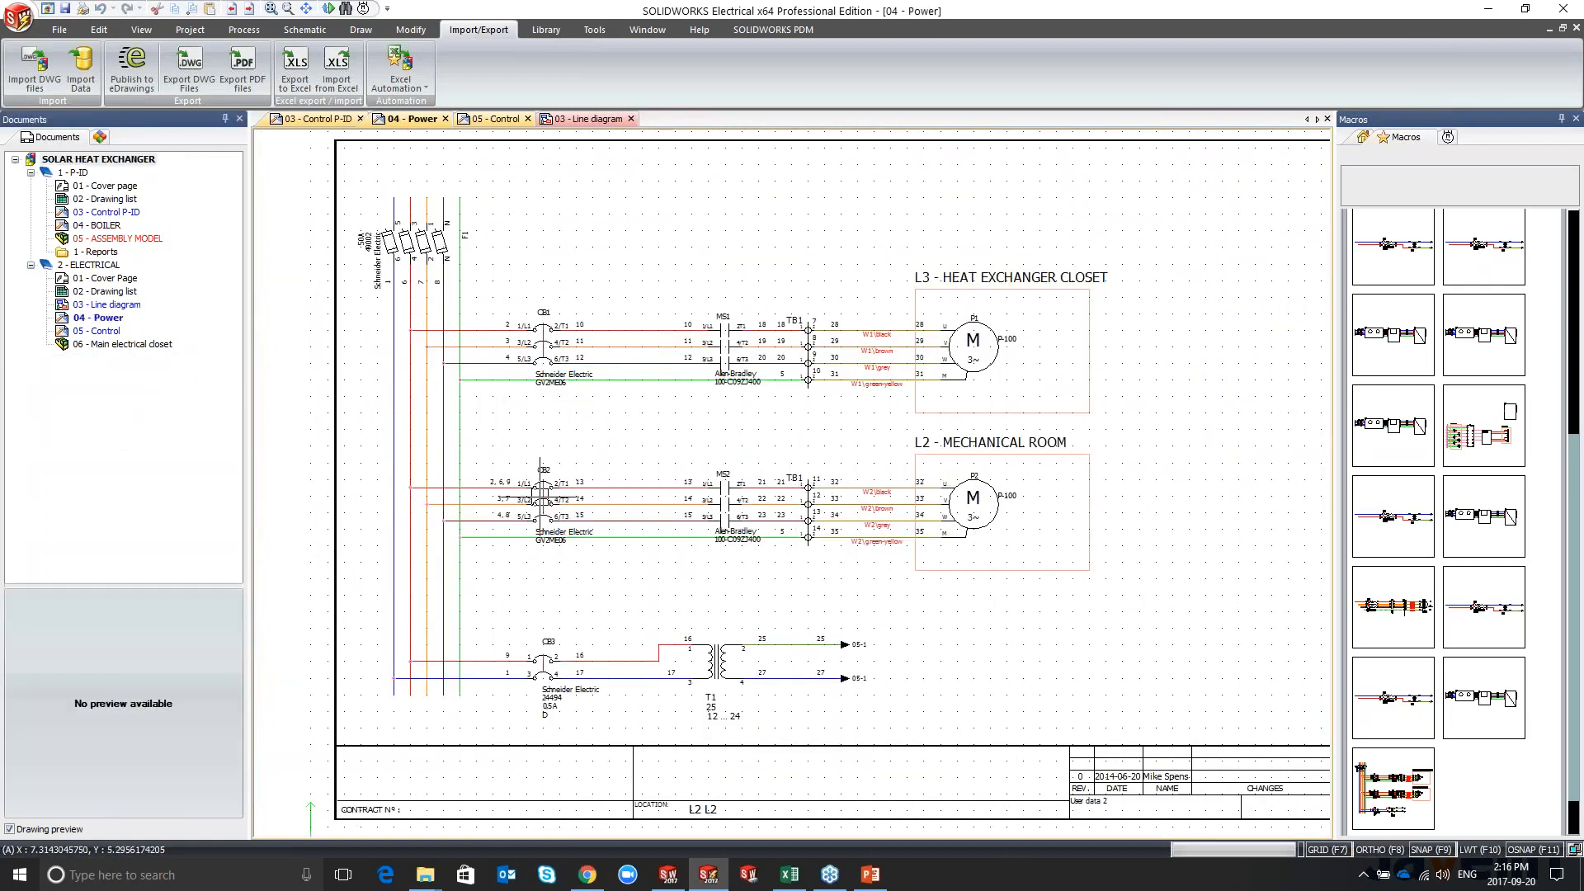
# Step: Insert a single origin-destination arrow pair linking the TO BOILER line on 03 - Control P-ID to the valve line on 04 - BOILER
pyautogui.click(310, 120)
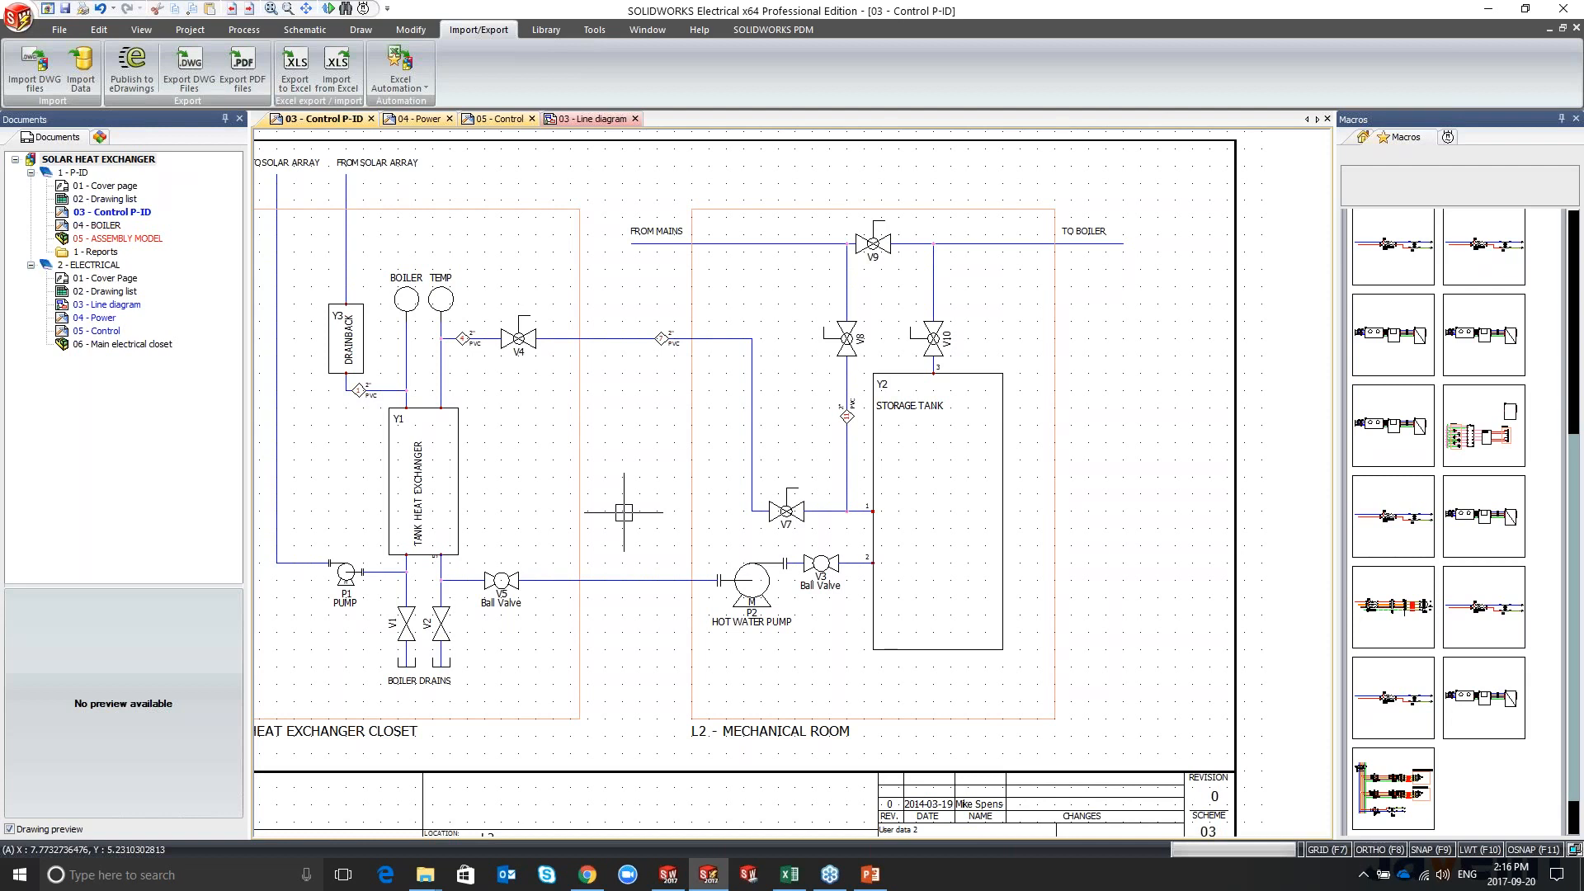
pyautogui.click(304, 30)
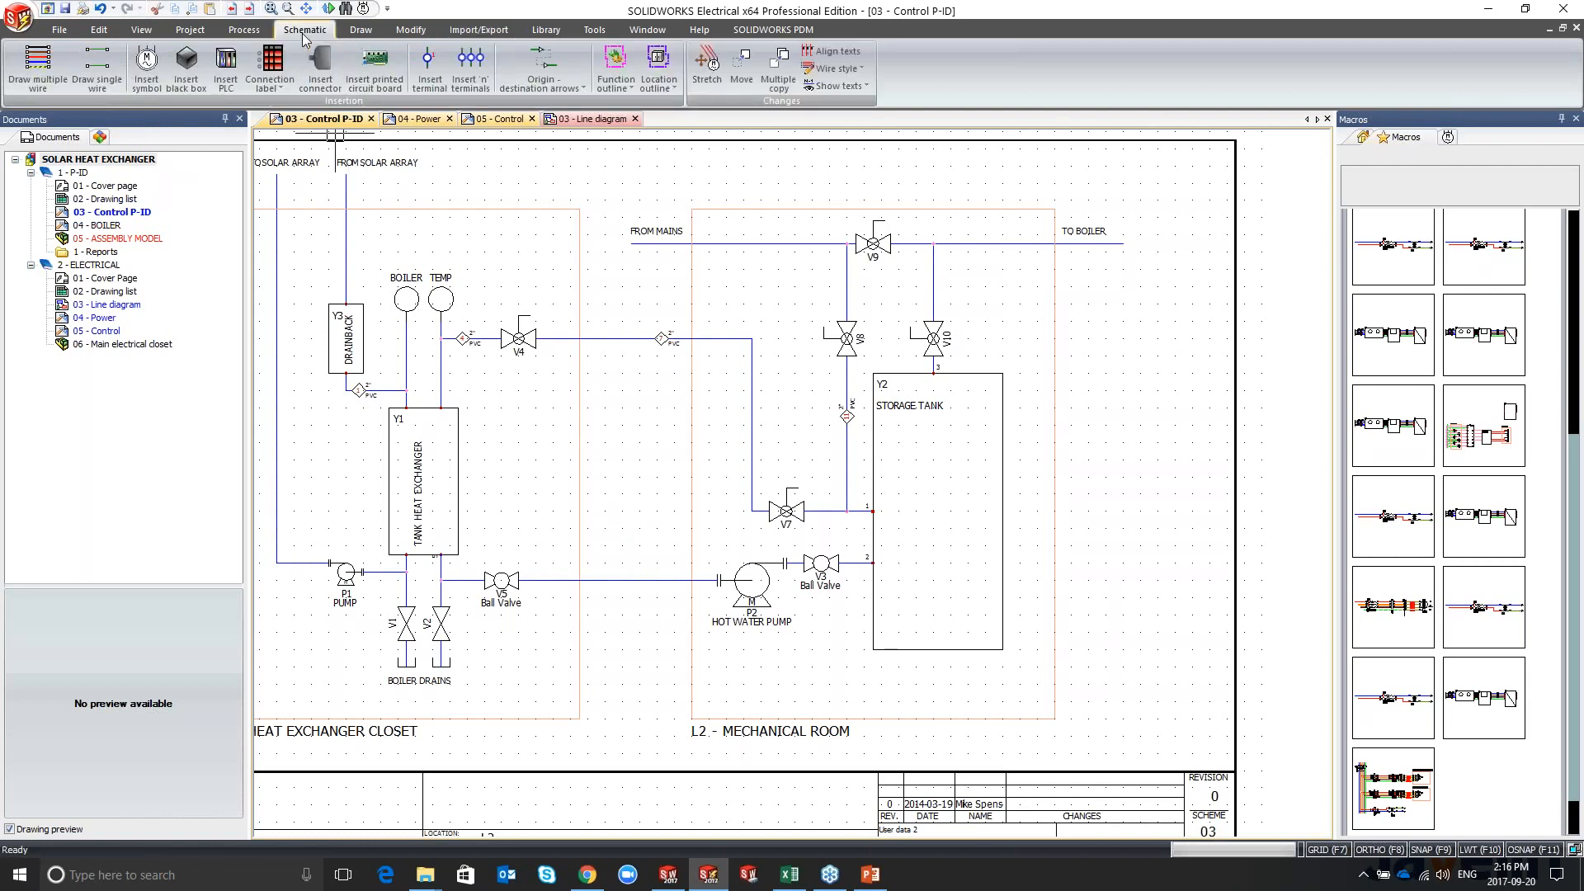
pyautogui.click(541, 61)
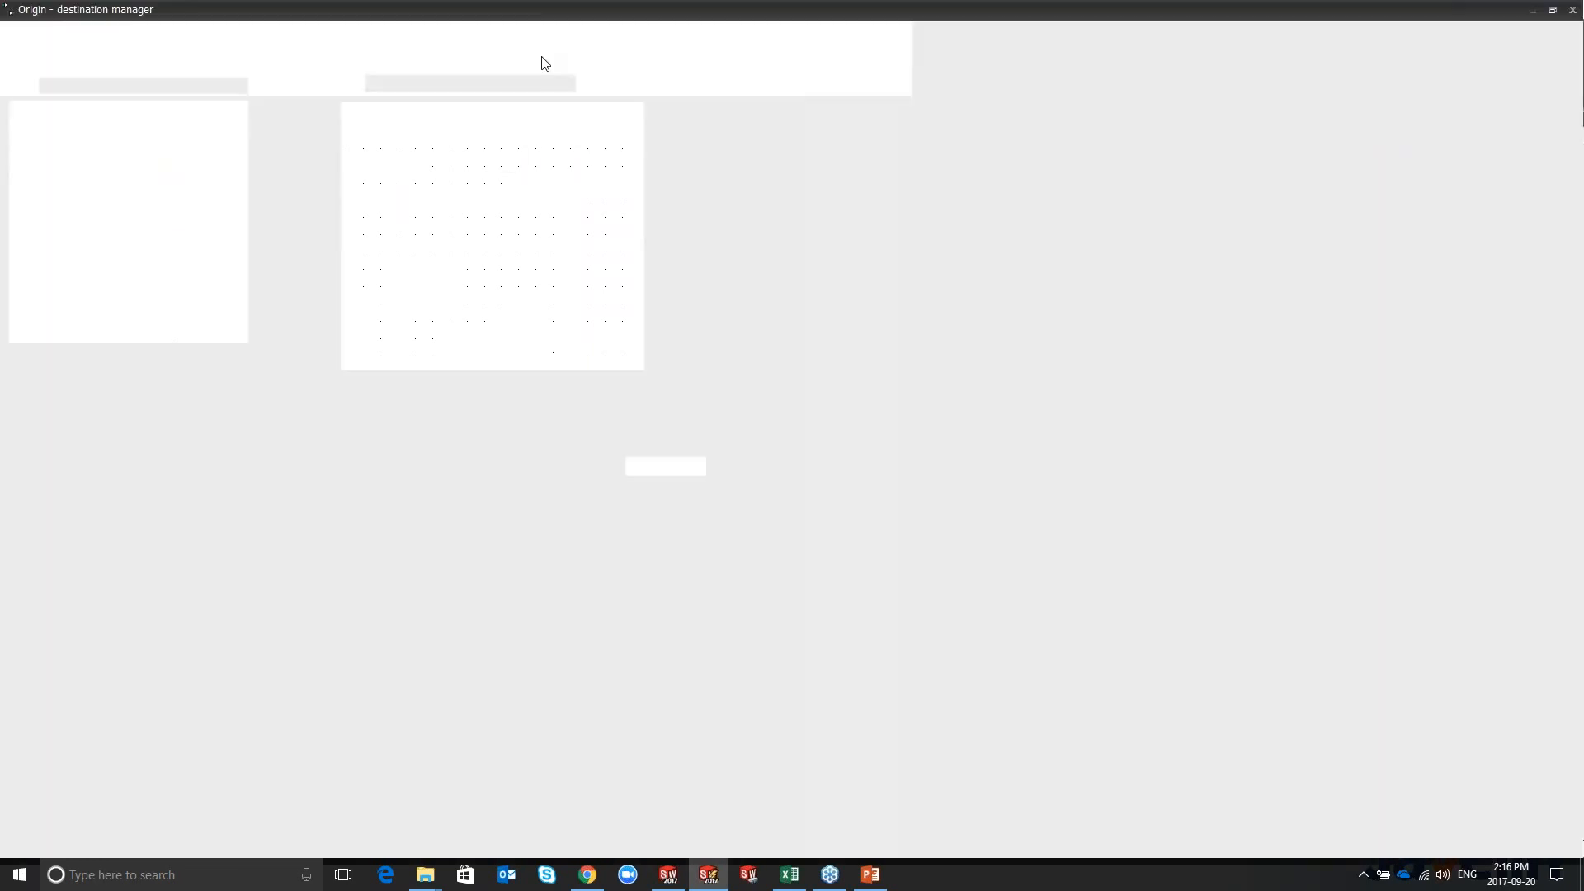
pyautogui.click(27, 51)
pyautogui.click(729, 302)
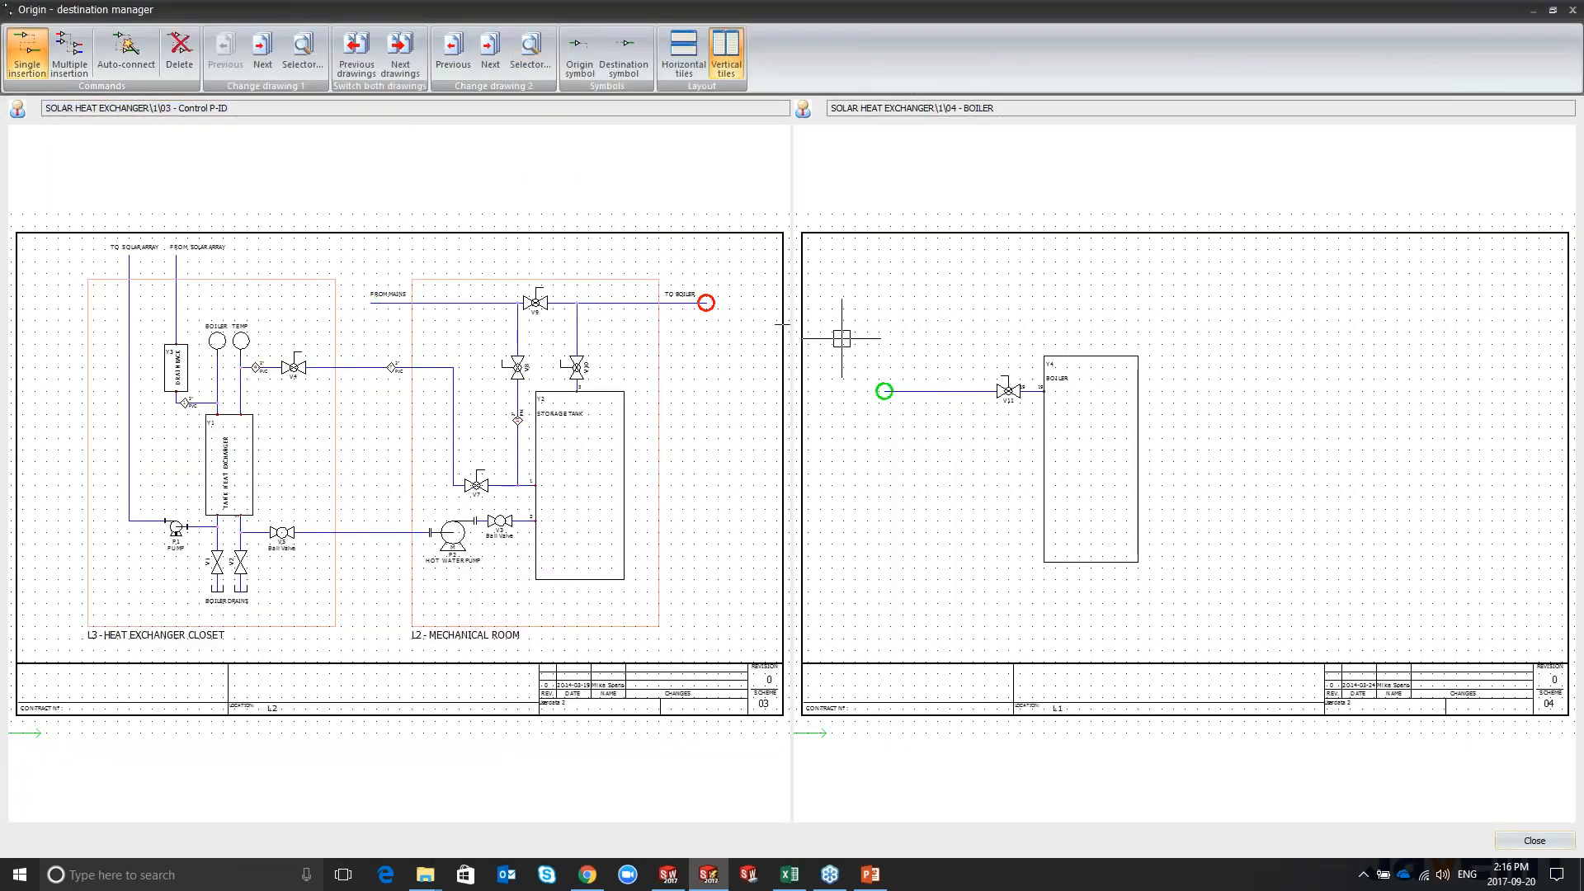
pyautogui.click(893, 393)
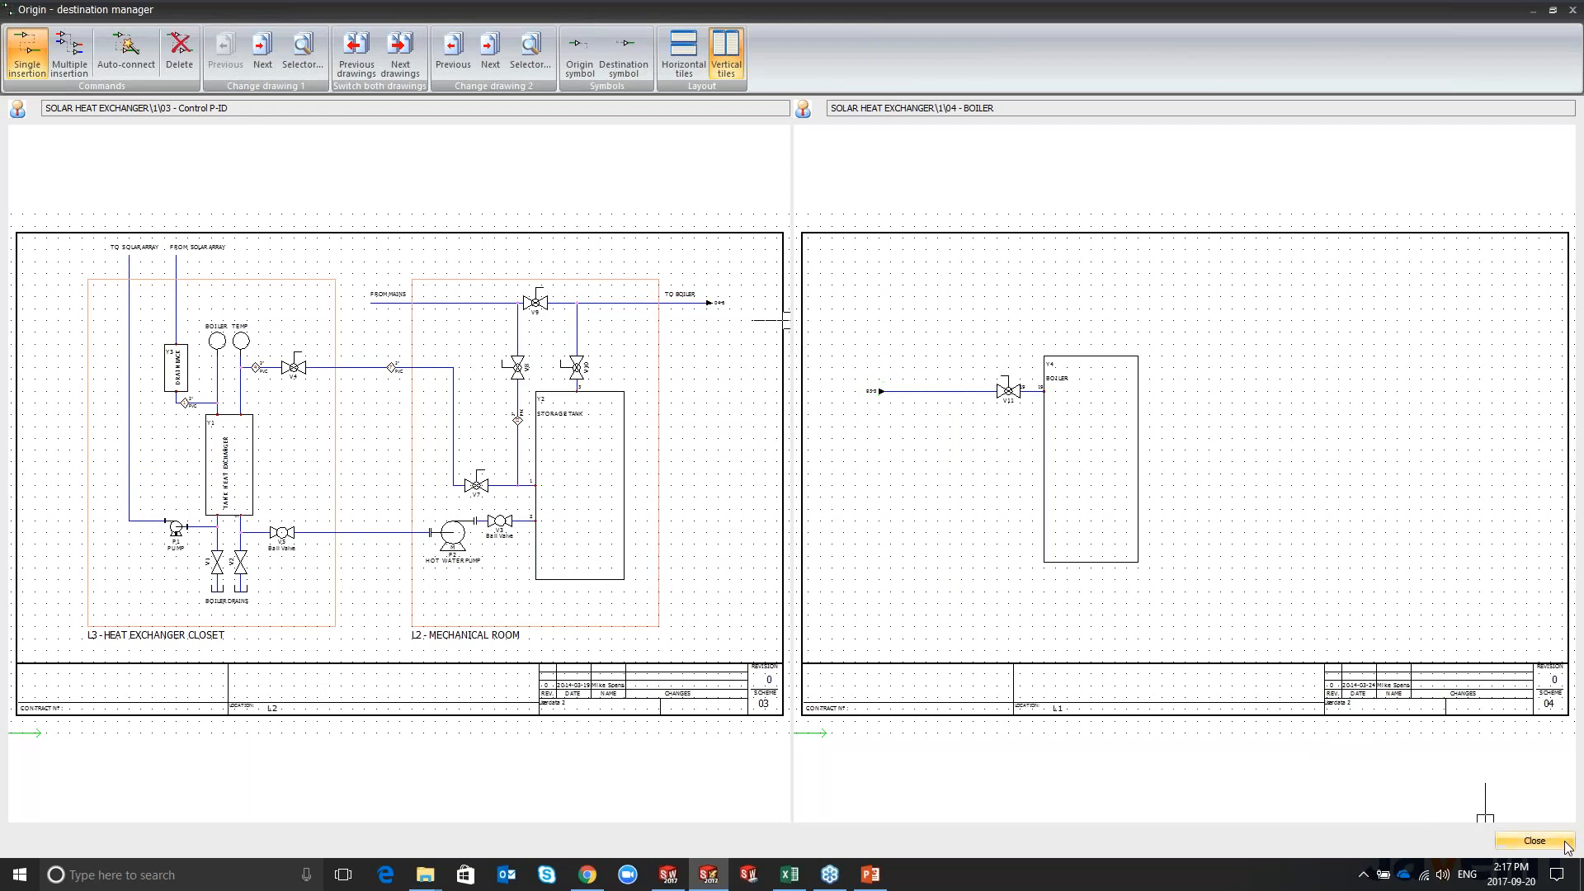
pyautogui.click(1535, 839)
# Step: Follow the TO BOILER arrow's cross-reference to the BOILER drawing and return through its matching arrow to the Control P-ID
pyautogui.scroll(4, 1141, 207)
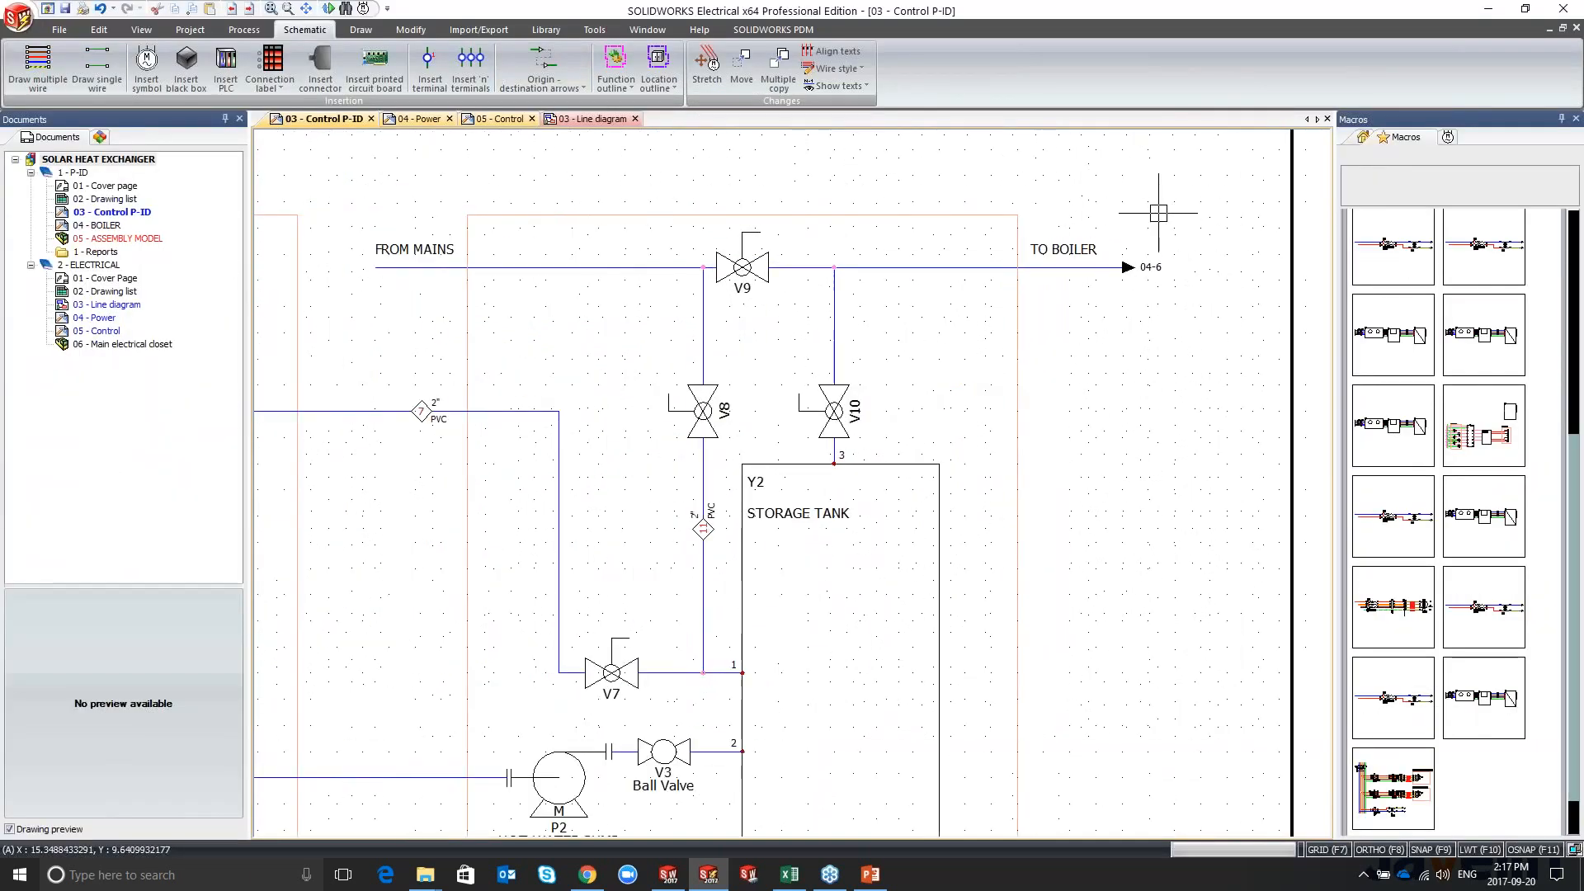
pyautogui.click(1155, 291)
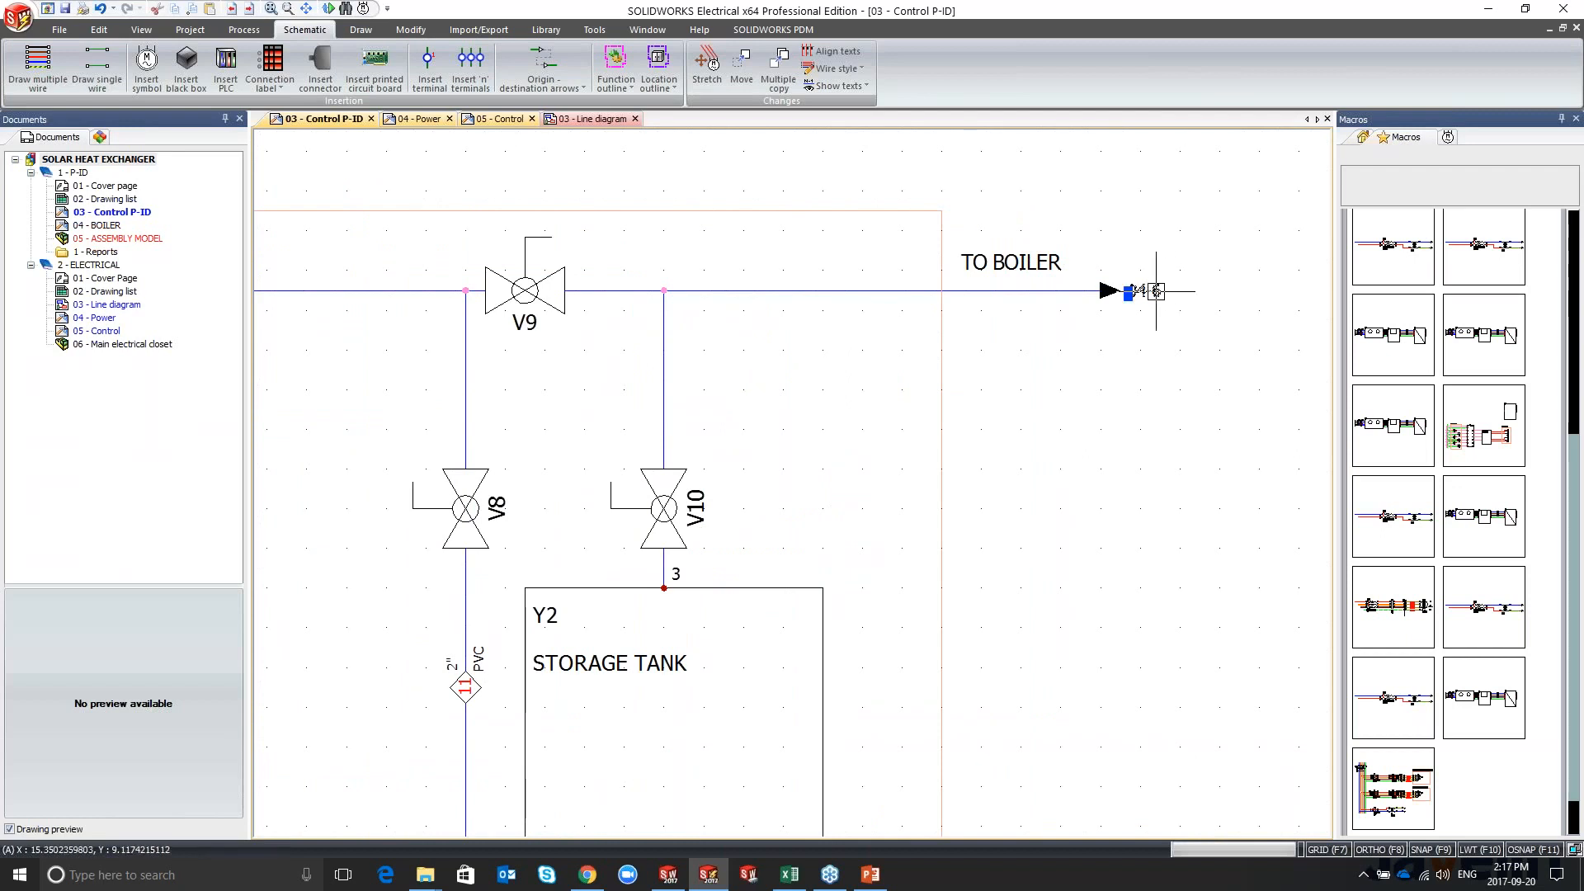
pyautogui.doubleClick(1156, 291)
pyautogui.scroll(-6, 969, 359)
pyautogui.click(855, 412)
pyautogui.doubleClick(856, 412)
pyautogui.scroll(-5, 825, 446)
pyautogui.scroll(3, 605, 445)
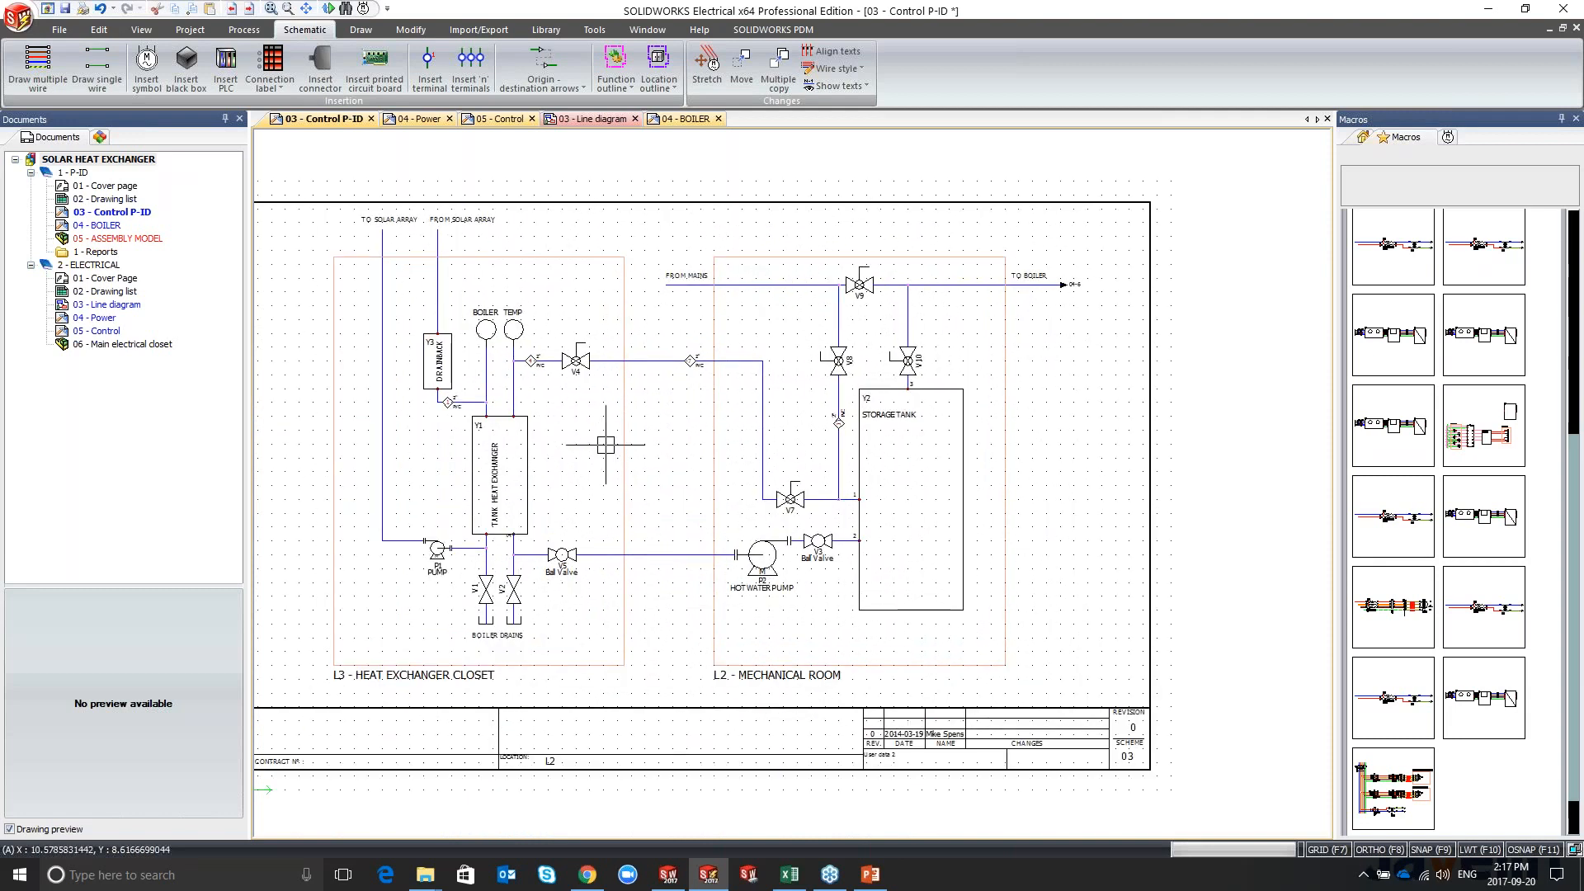
# Step: Renumber only the selected pipe between valve V5 and pump P2, numbering new wires and recalculating existing wire marks
pyautogui.scroll(2, 662, 492)
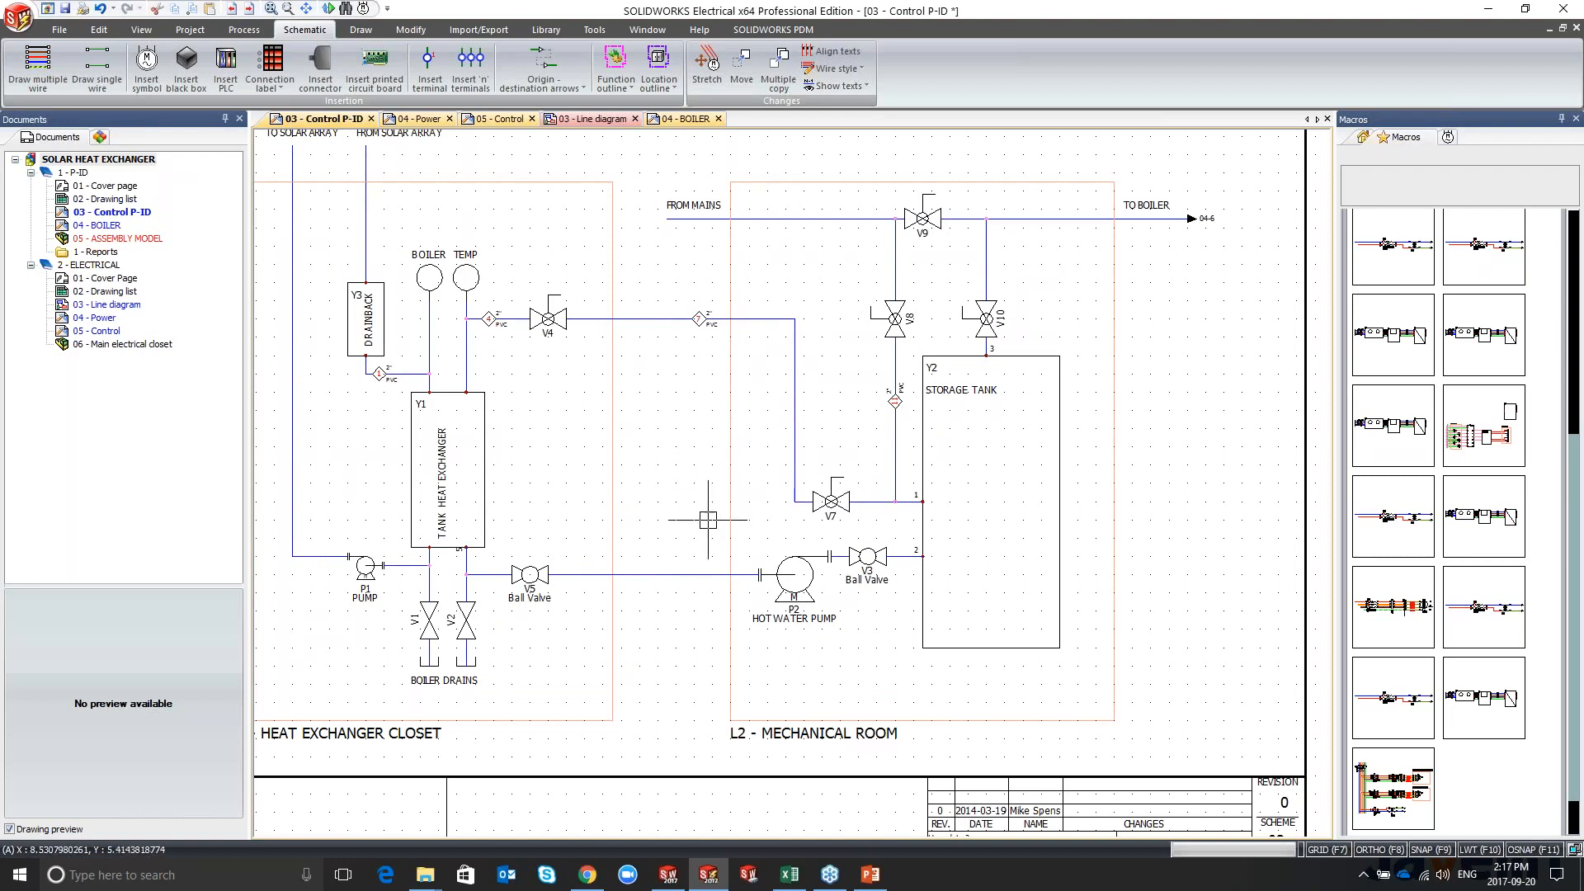
pyautogui.click(679, 575)
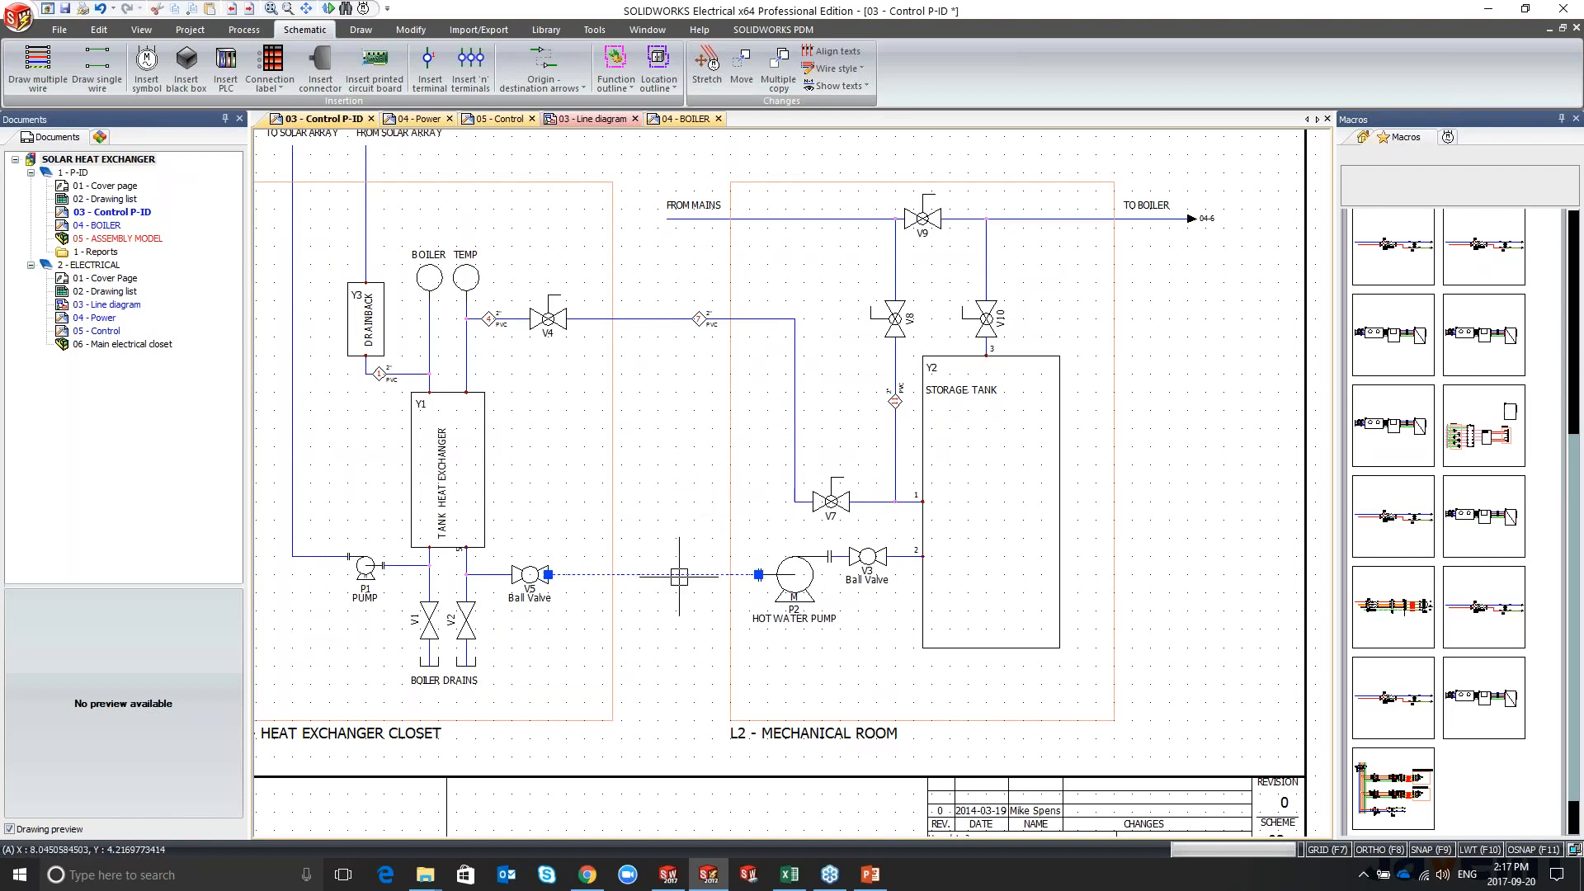
pyautogui.click(244, 30)
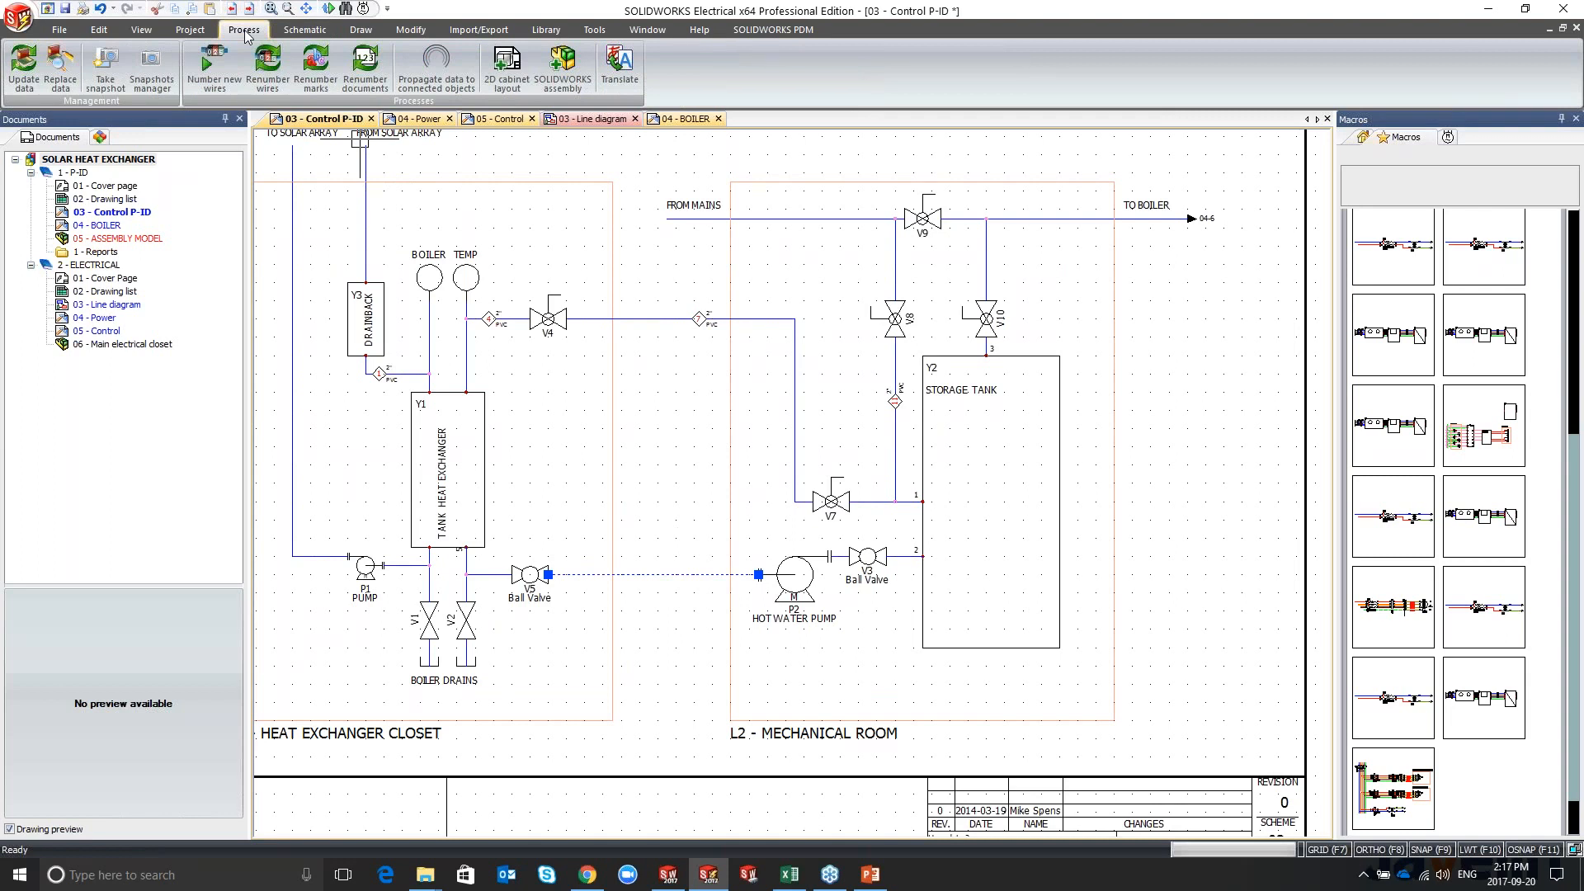
pyautogui.click(267, 66)
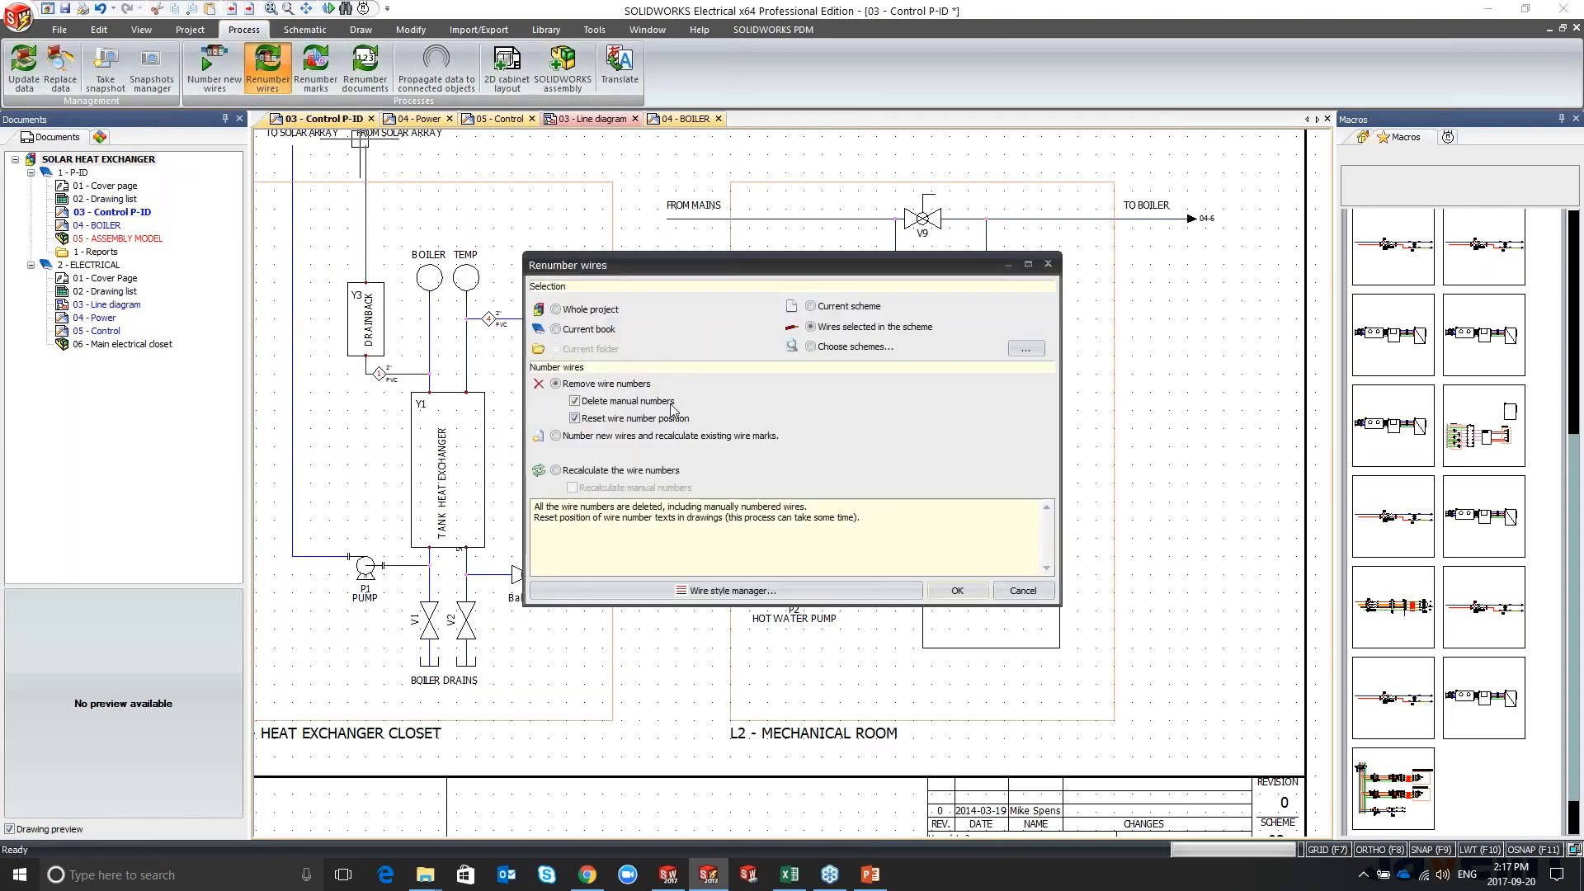
pyautogui.click(556, 435)
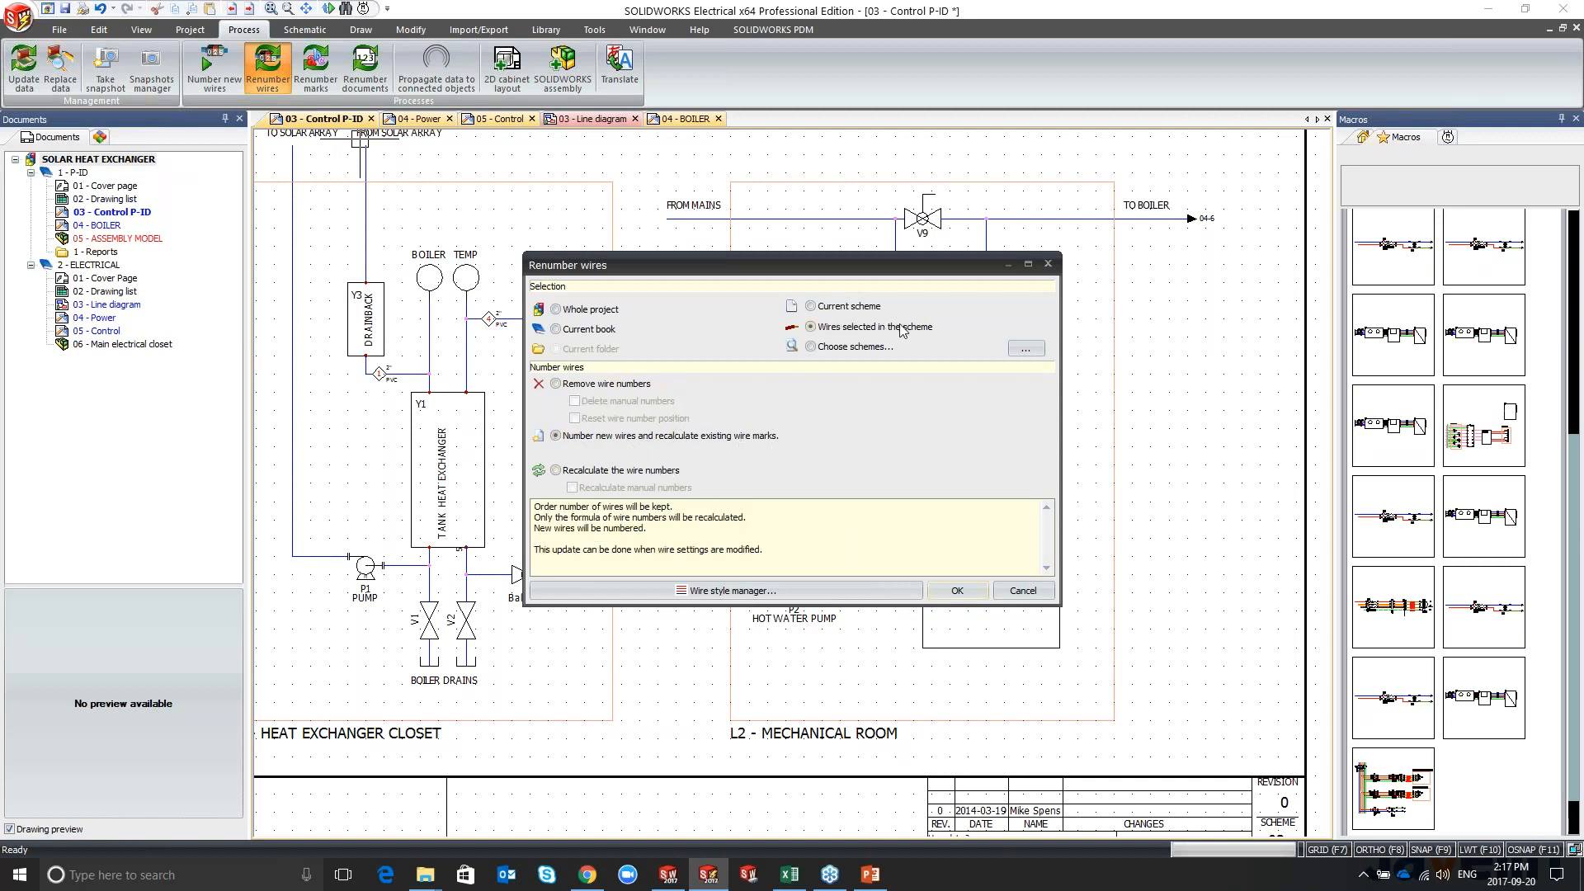
pyautogui.click(957, 591)
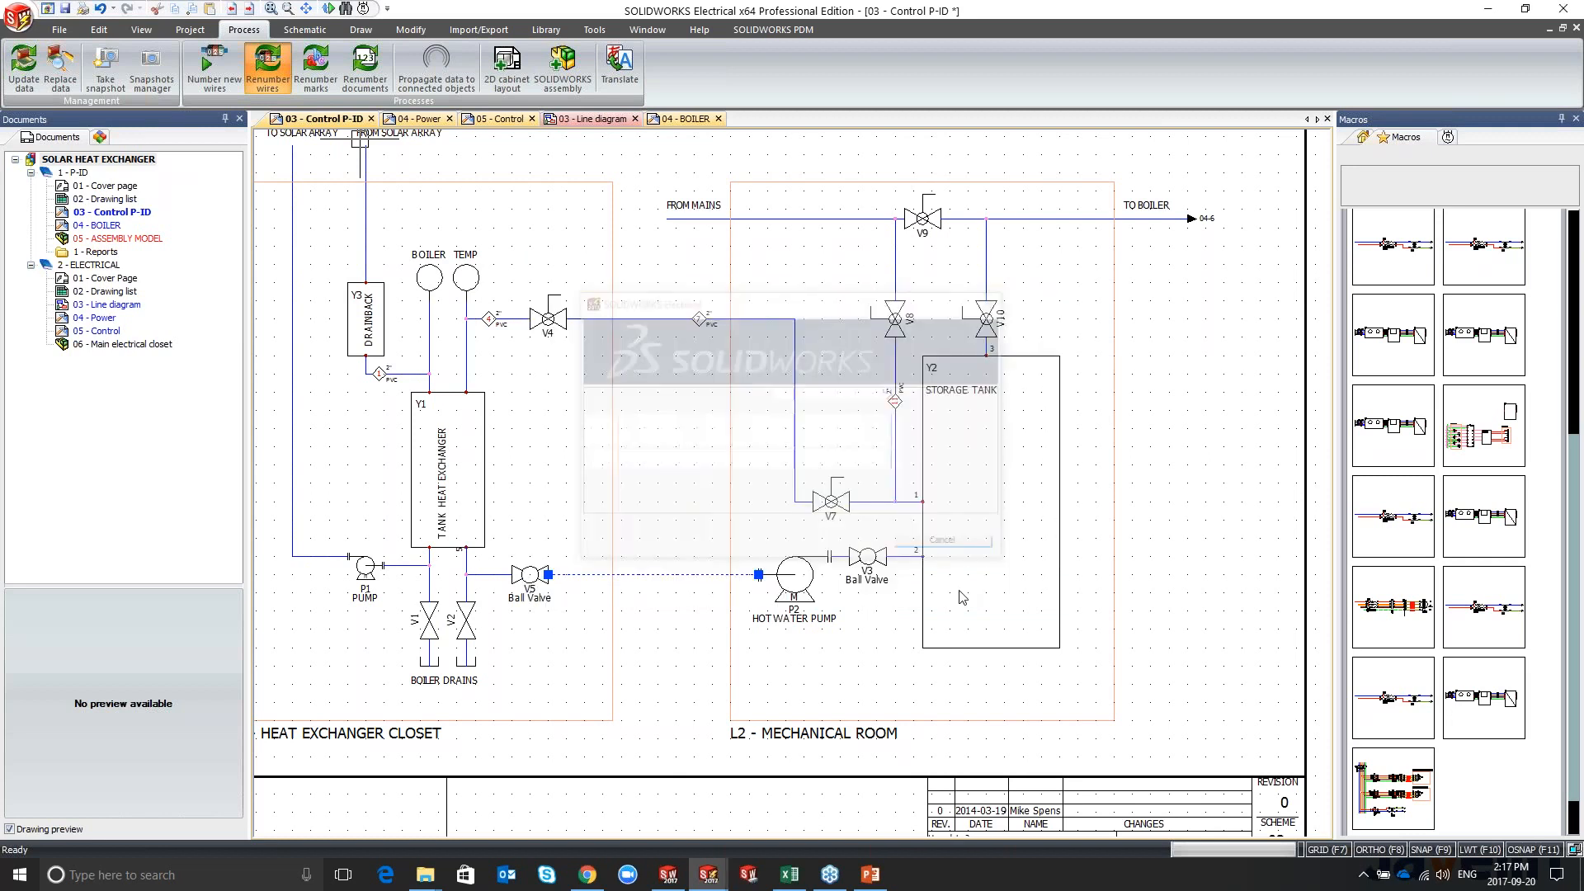
pyautogui.press('Escape')
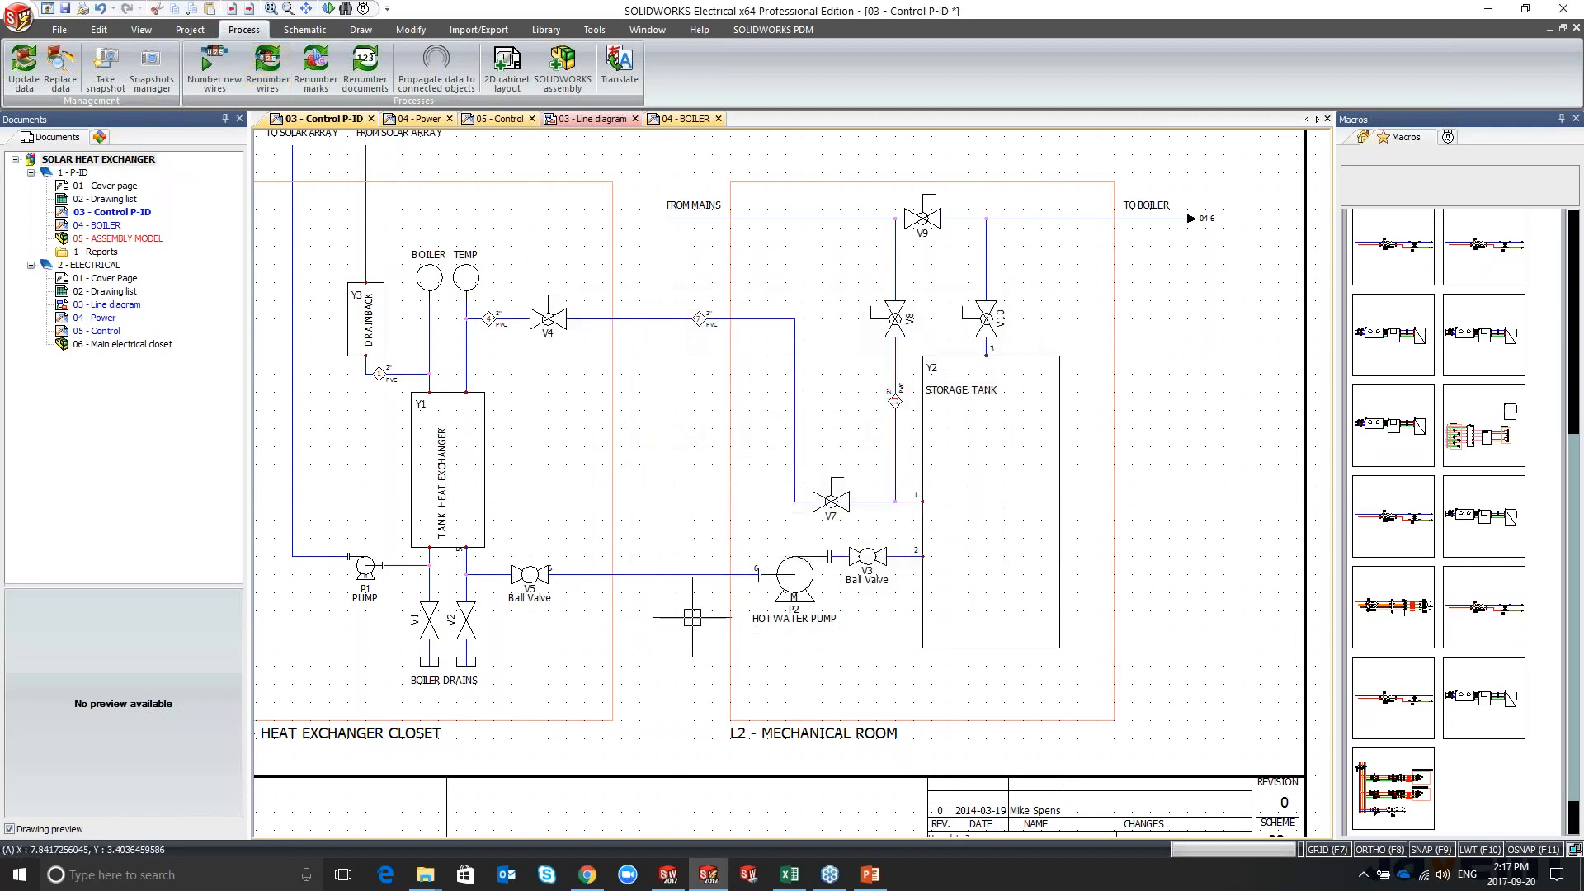
# Step: Hide the wire marks and show the wire label on the pipe between valve V5 and pump P2
pyautogui.rightClick(686, 575)
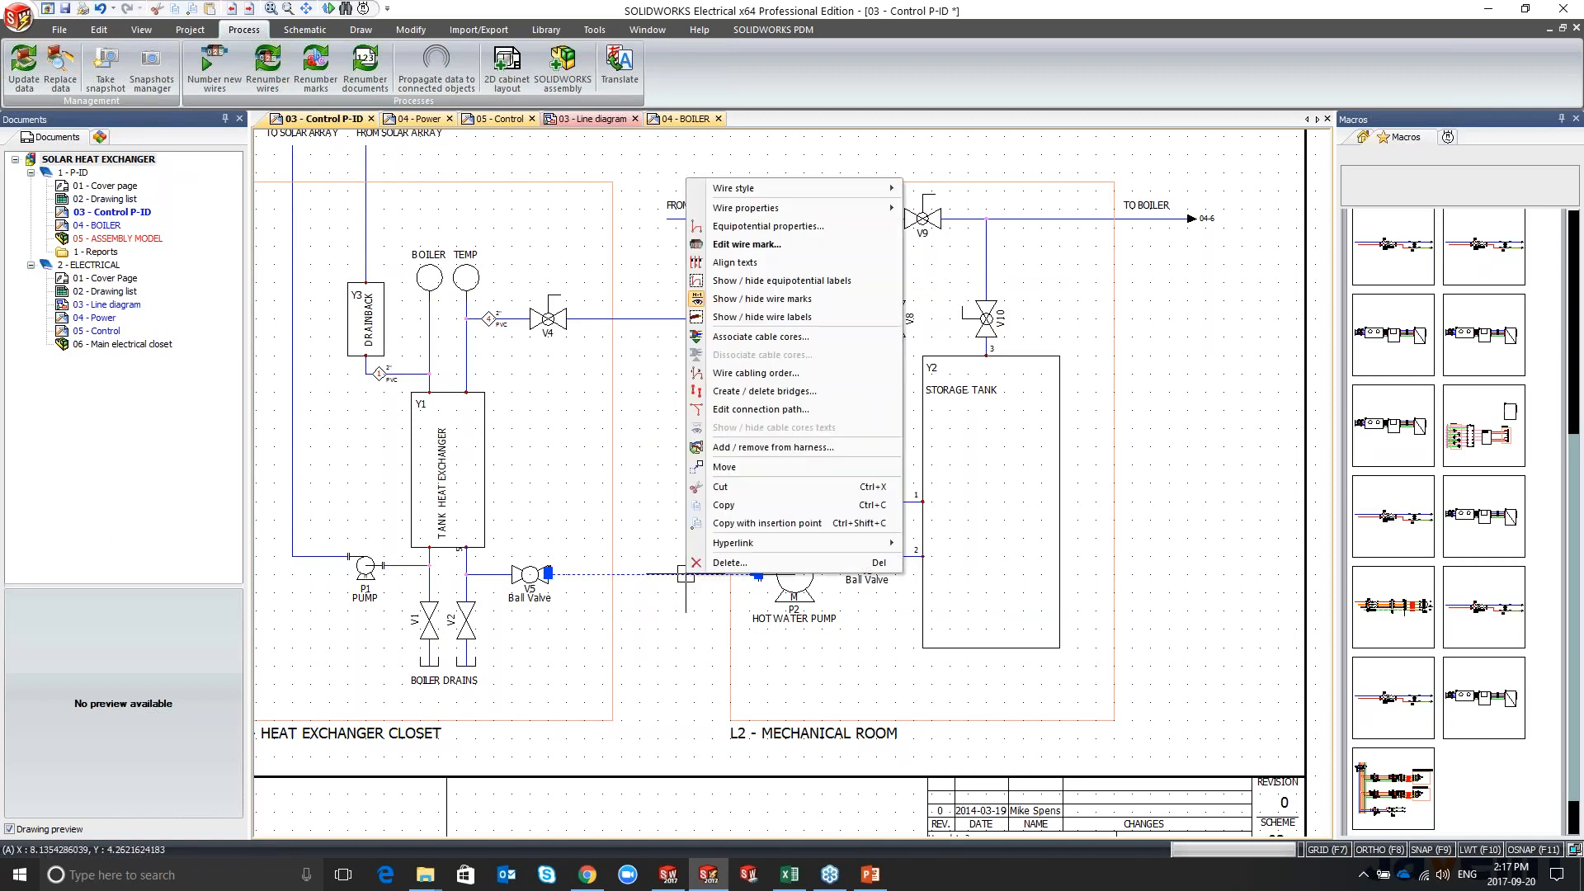
pyautogui.click(736, 299)
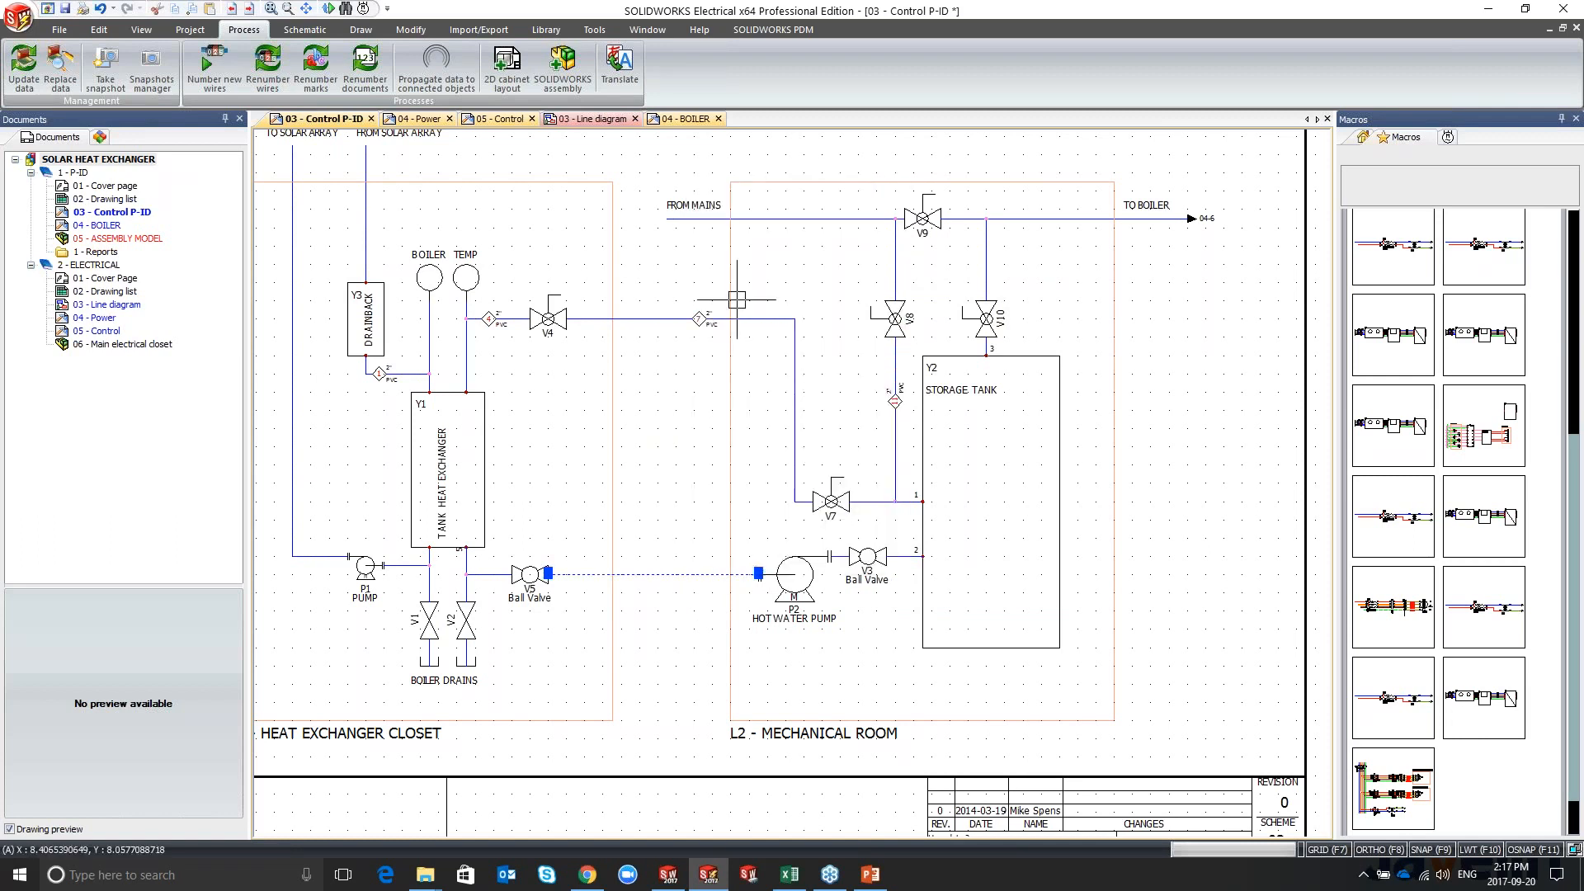
pyautogui.rightClick(687, 576)
pyautogui.click(776, 320)
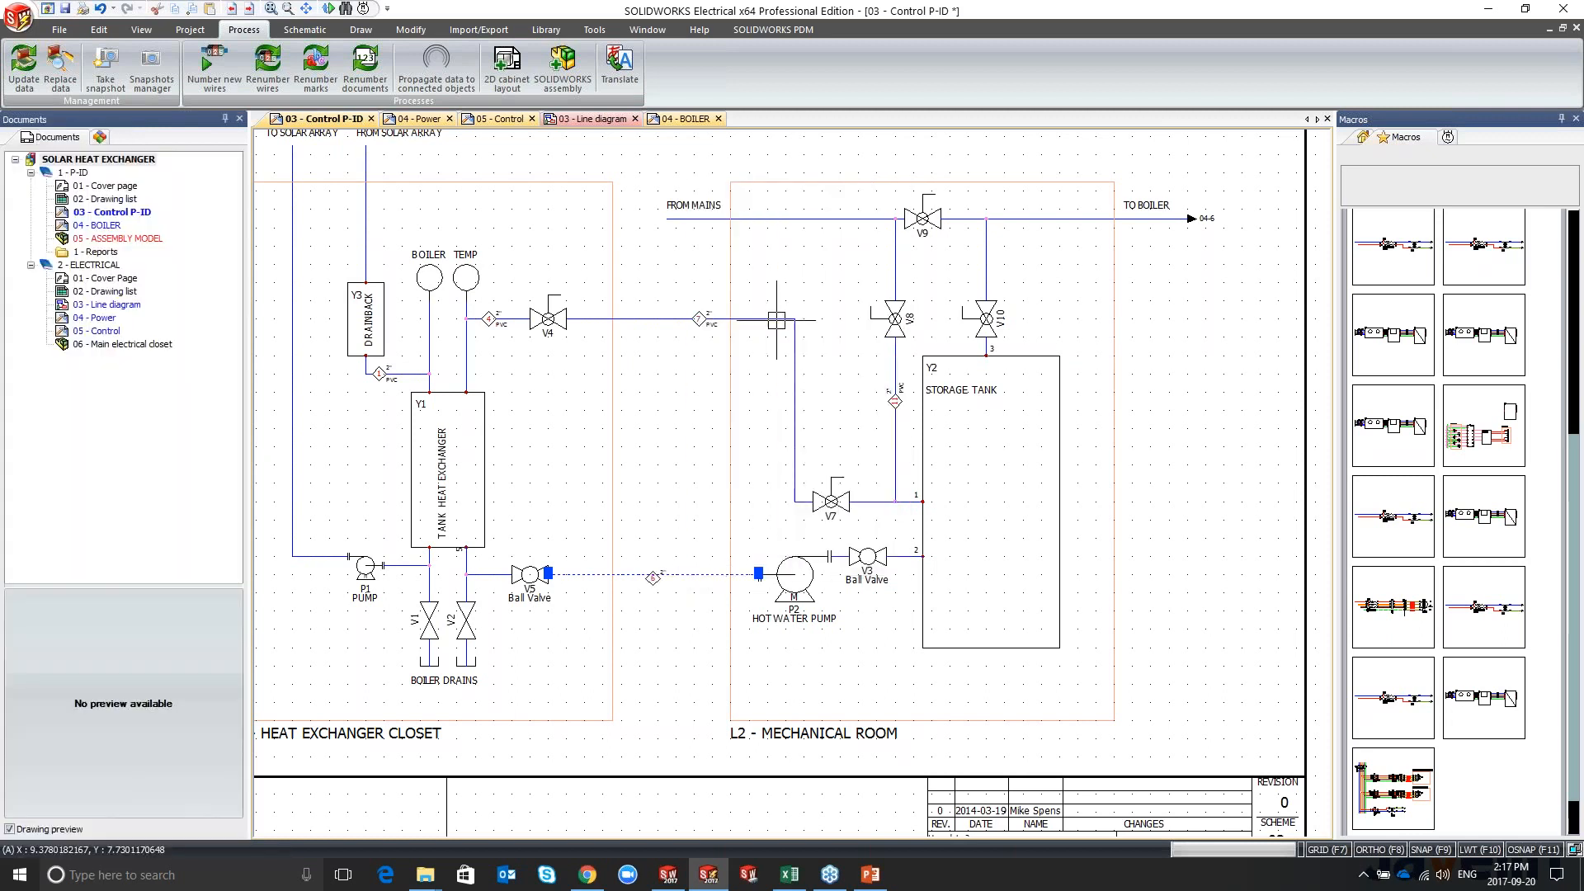
pyautogui.scroll(3, 627, 598)
pyautogui.click(699, 618)
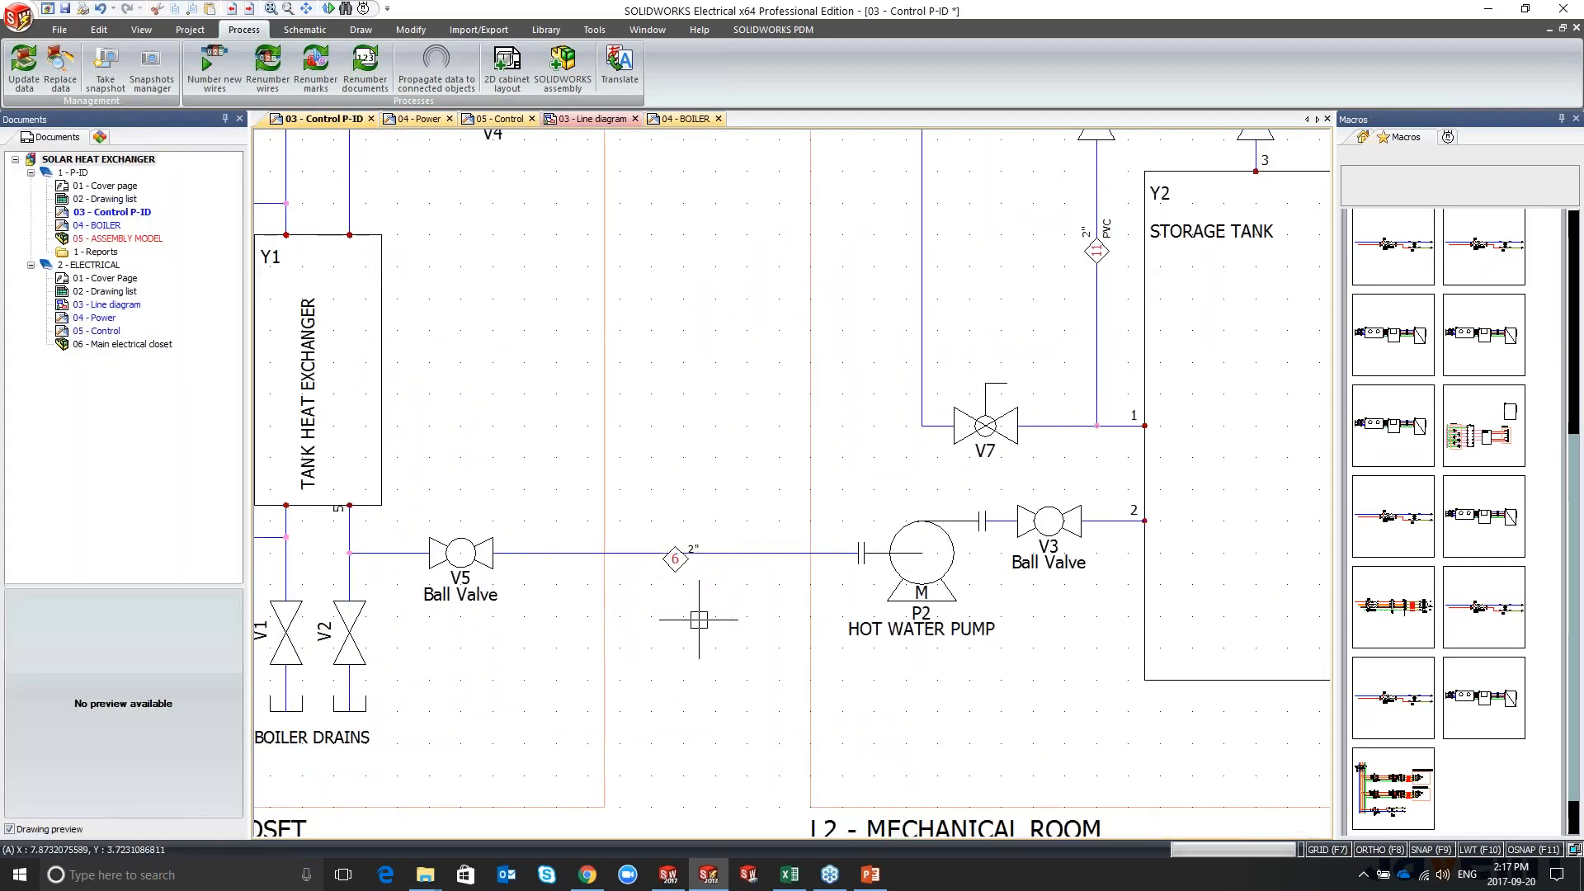
# Step: Check the English description in the wire style properties of the pipe between valve V5 and pump P2
pyautogui.scroll(-2, 698, 619)
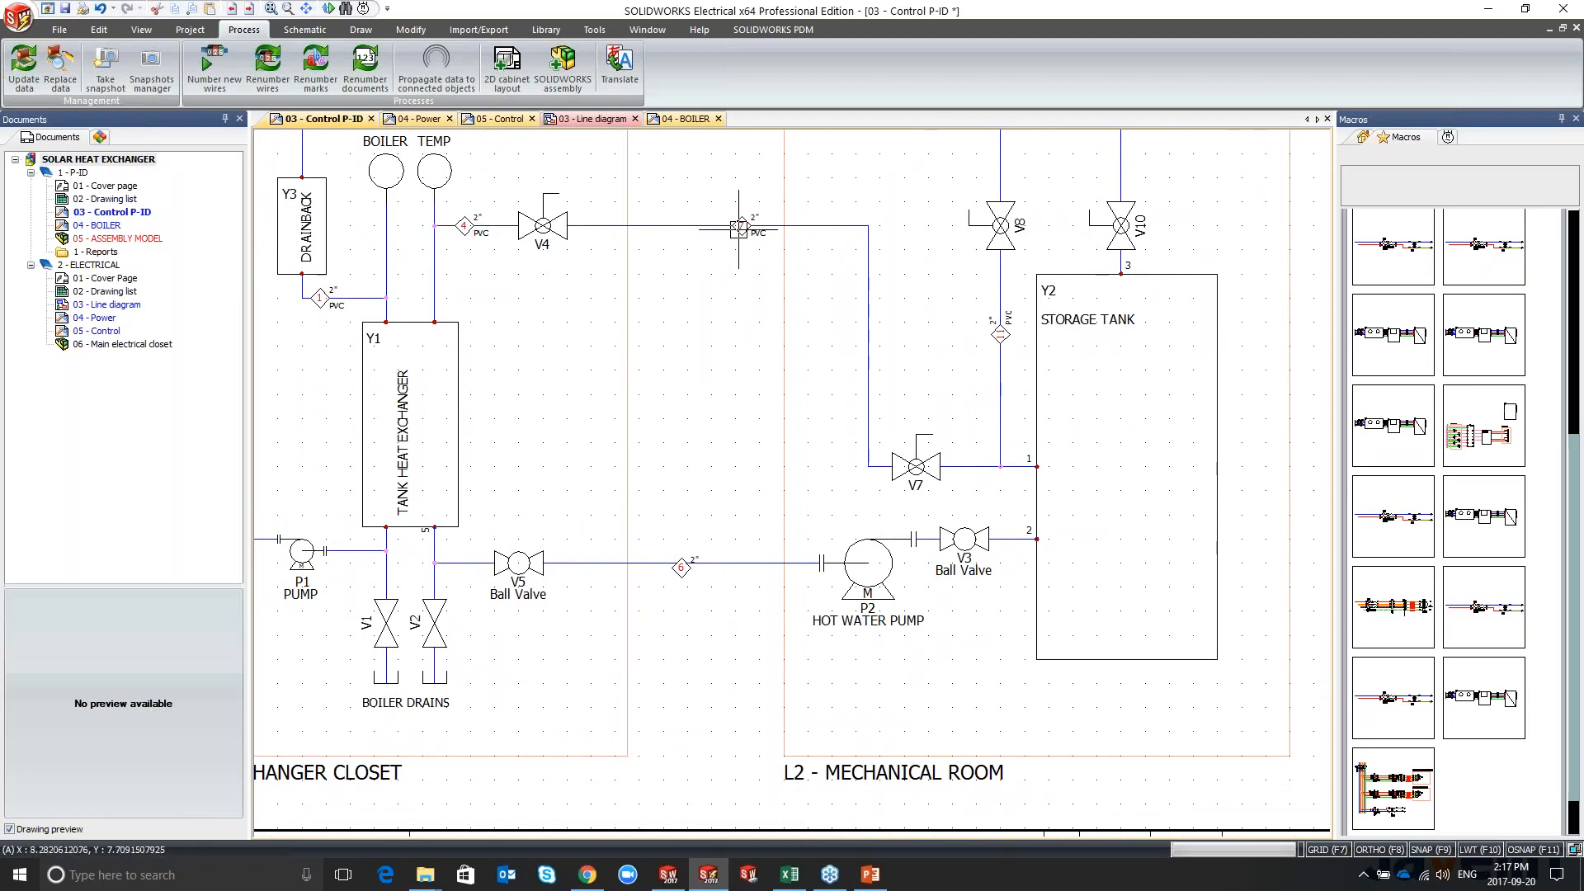
pyautogui.scroll(3, 706, 564)
pyautogui.click(706, 564)
pyautogui.rightClick(707, 564)
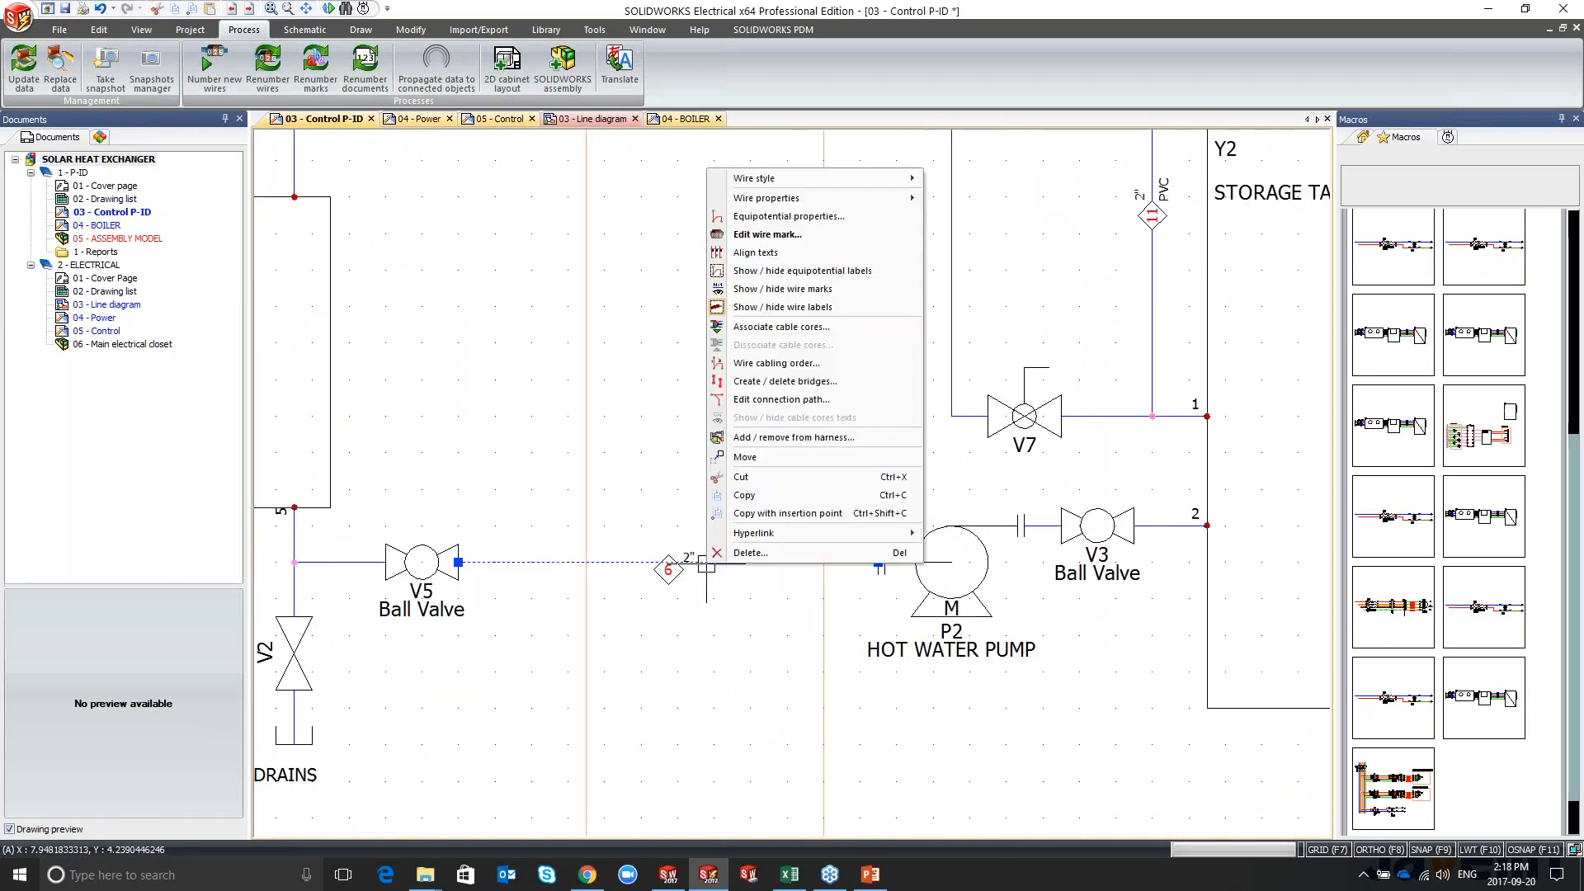
pyautogui.moveTo(844, 176)
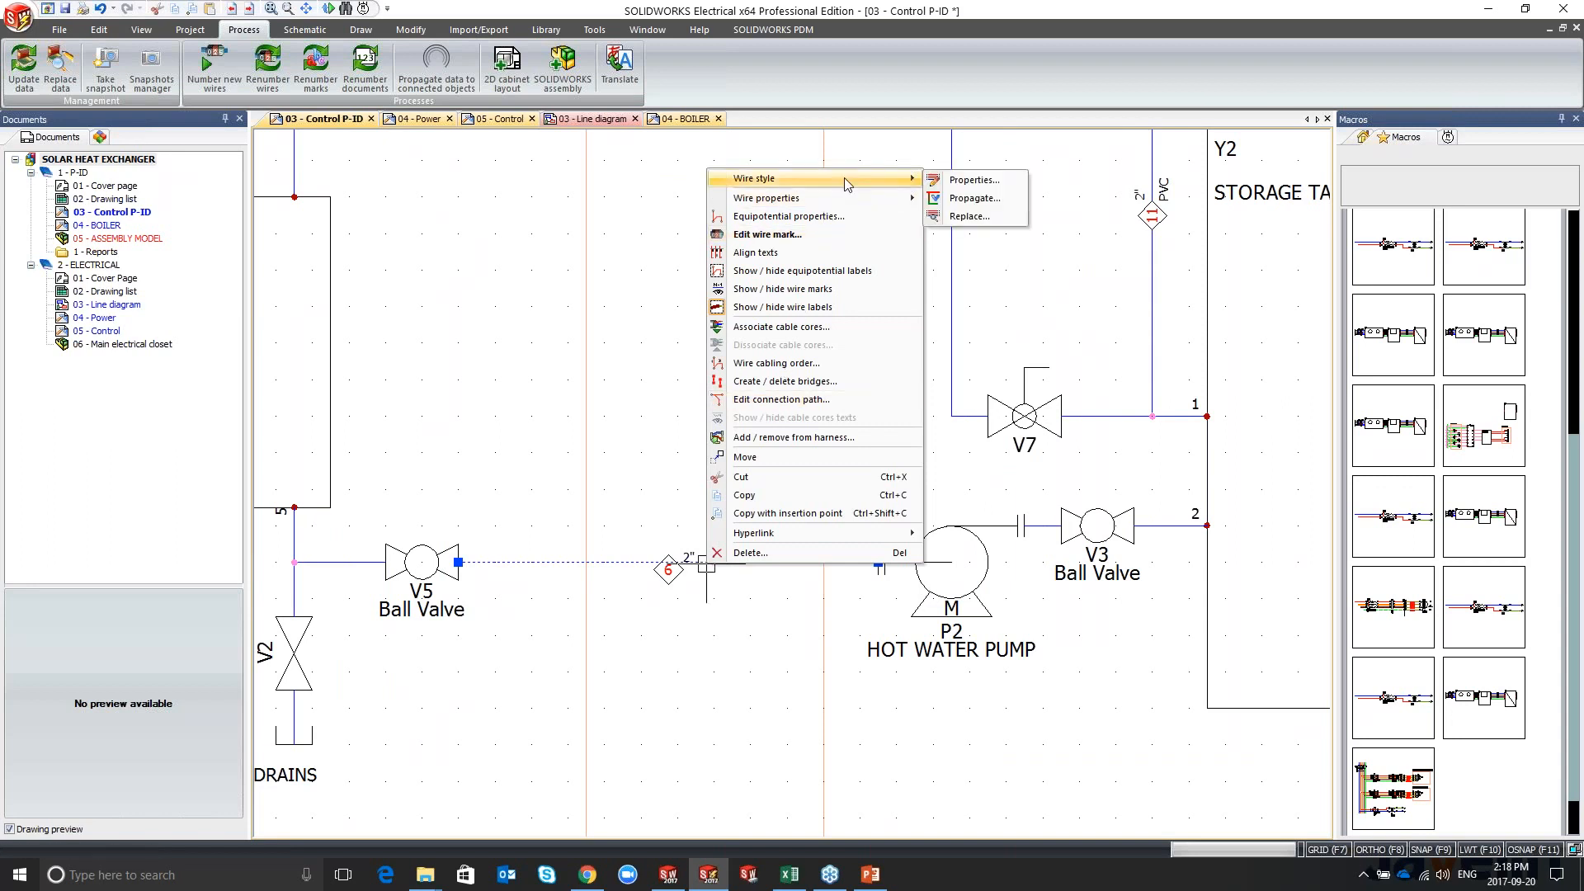
pyautogui.click(955, 182)
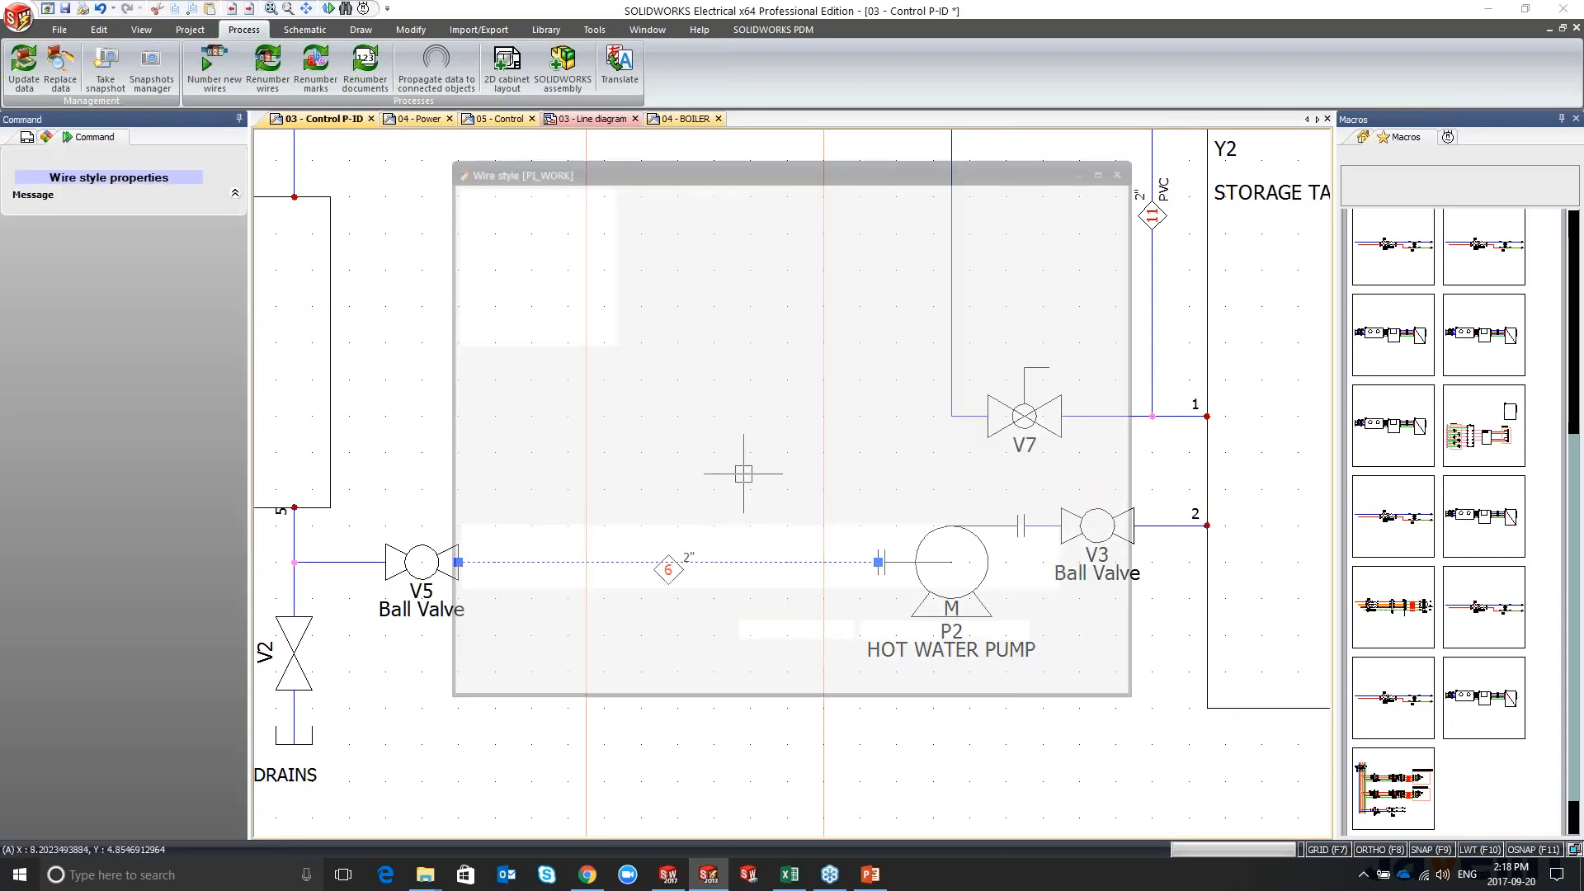
pyautogui.click(813, 499)
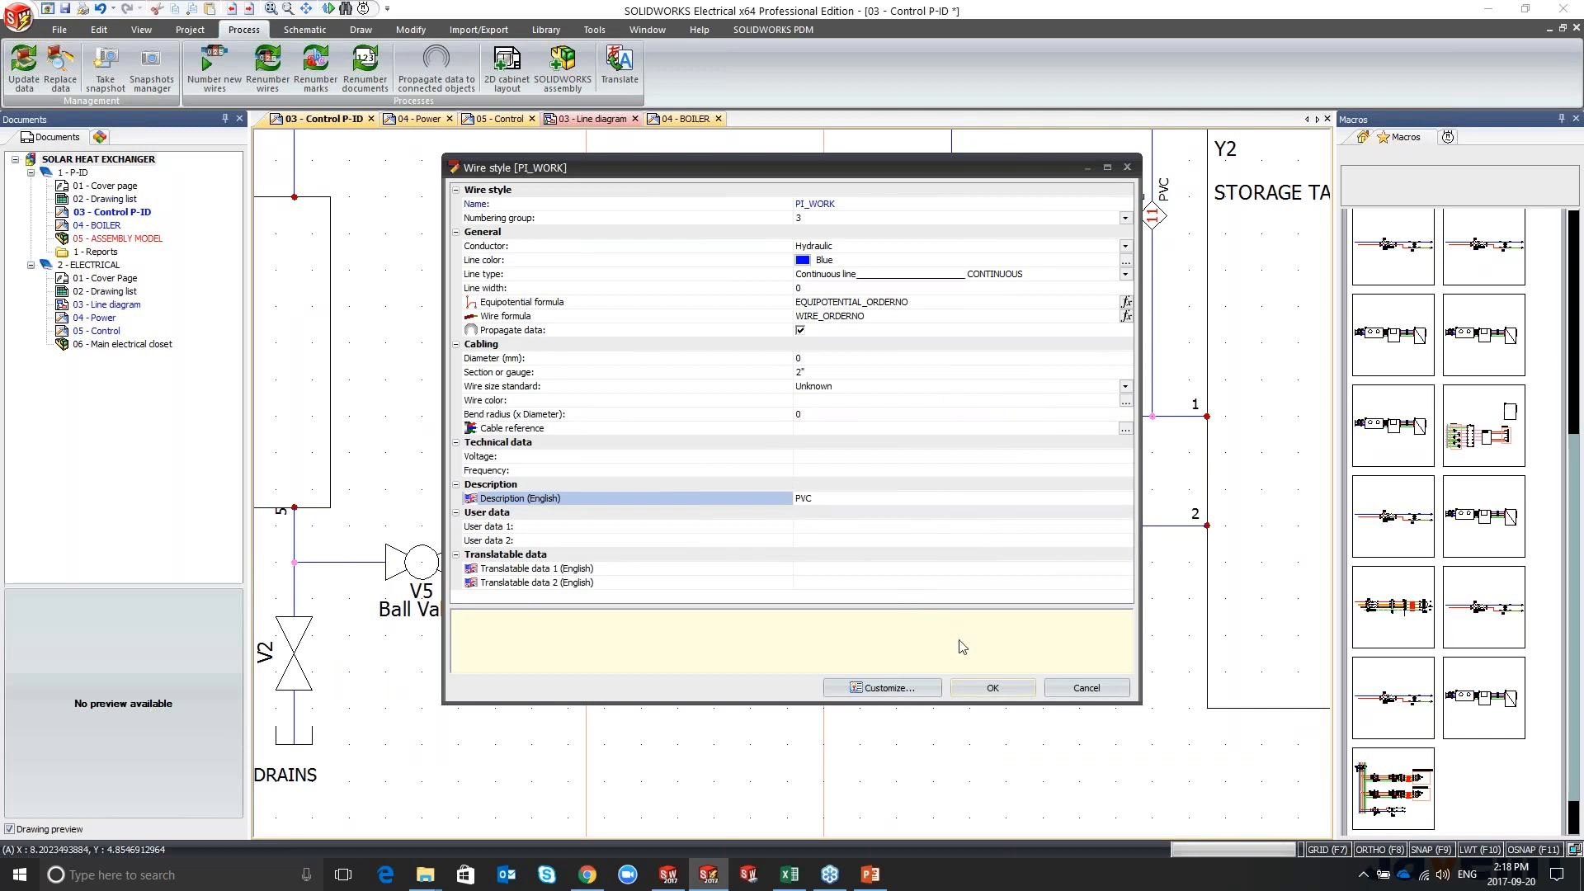
pyautogui.click(978, 688)
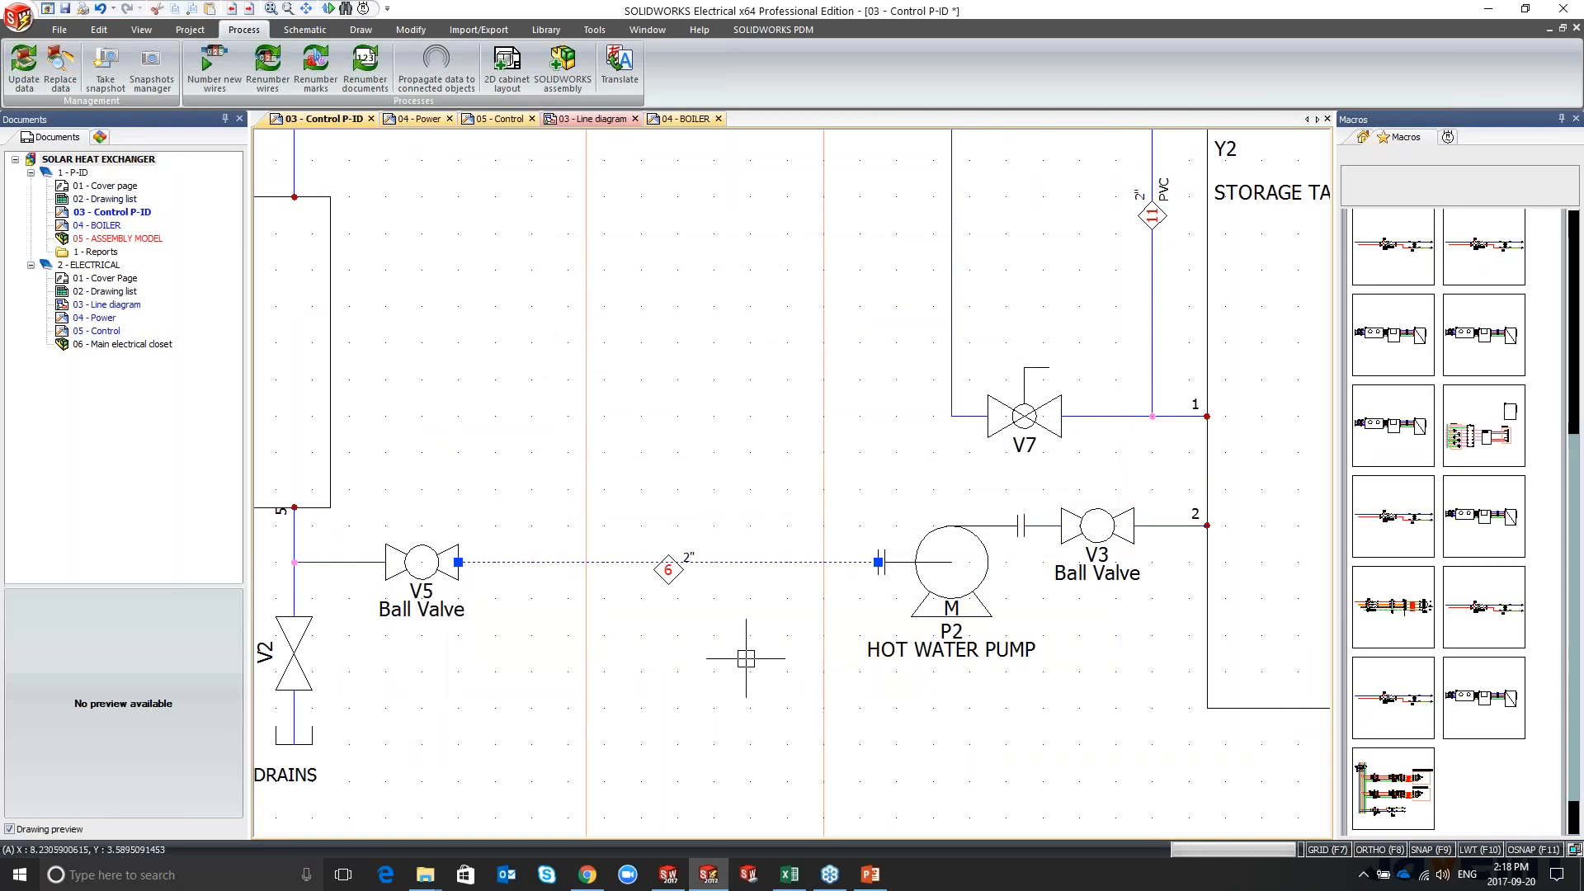
pyautogui.scroll(-1, 736, 655)
pyautogui.scroll(-1, 733, 658)
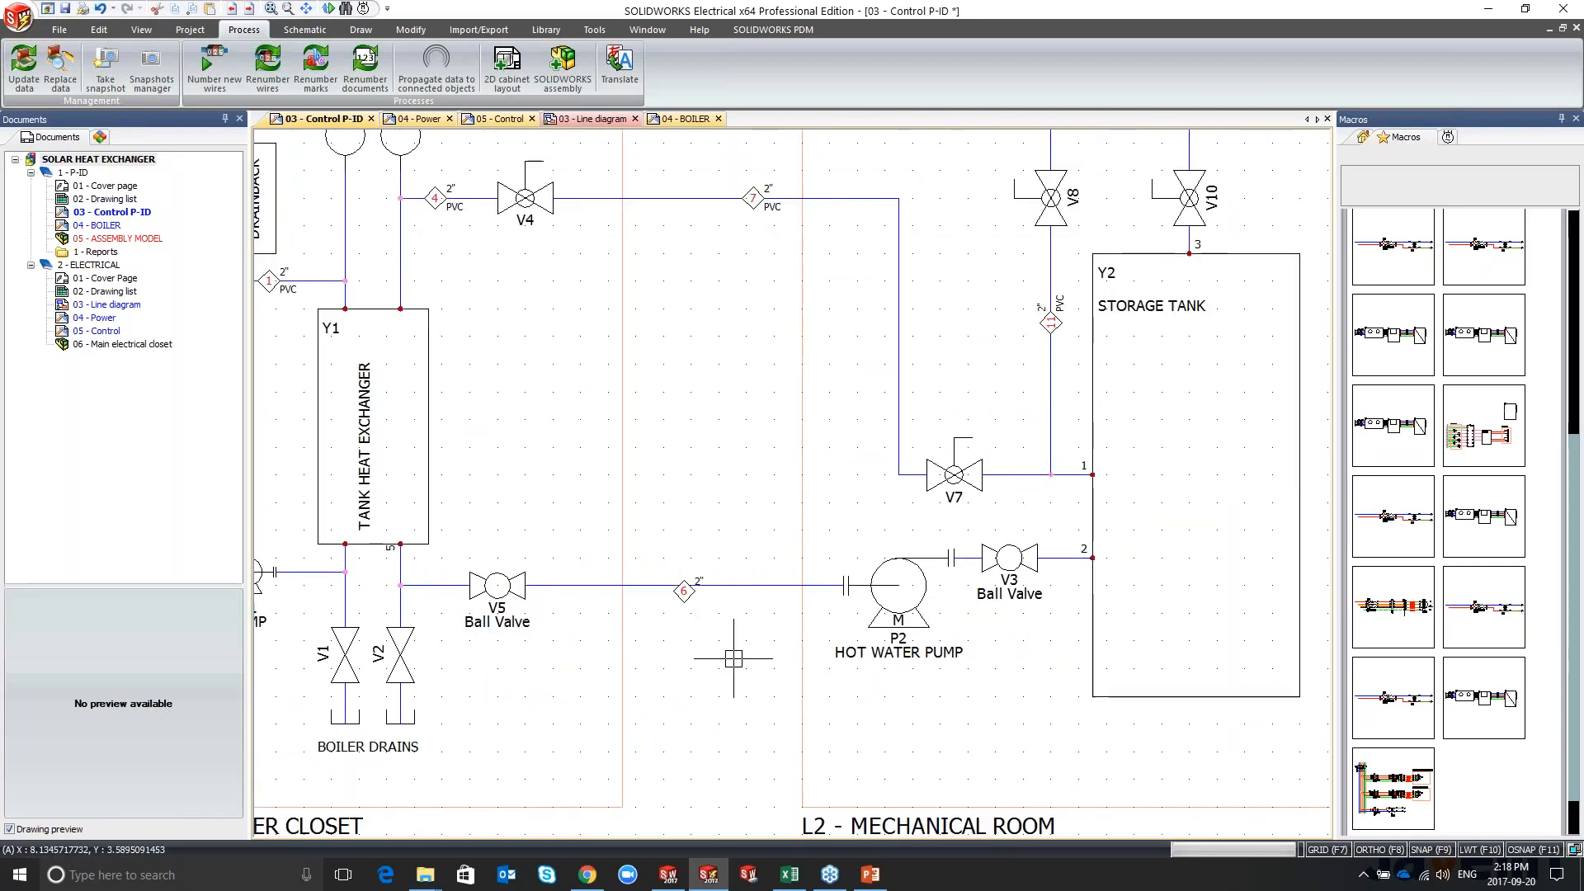
pyautogui.click(723, 590)
pyautogui.rightClick(722, 590)
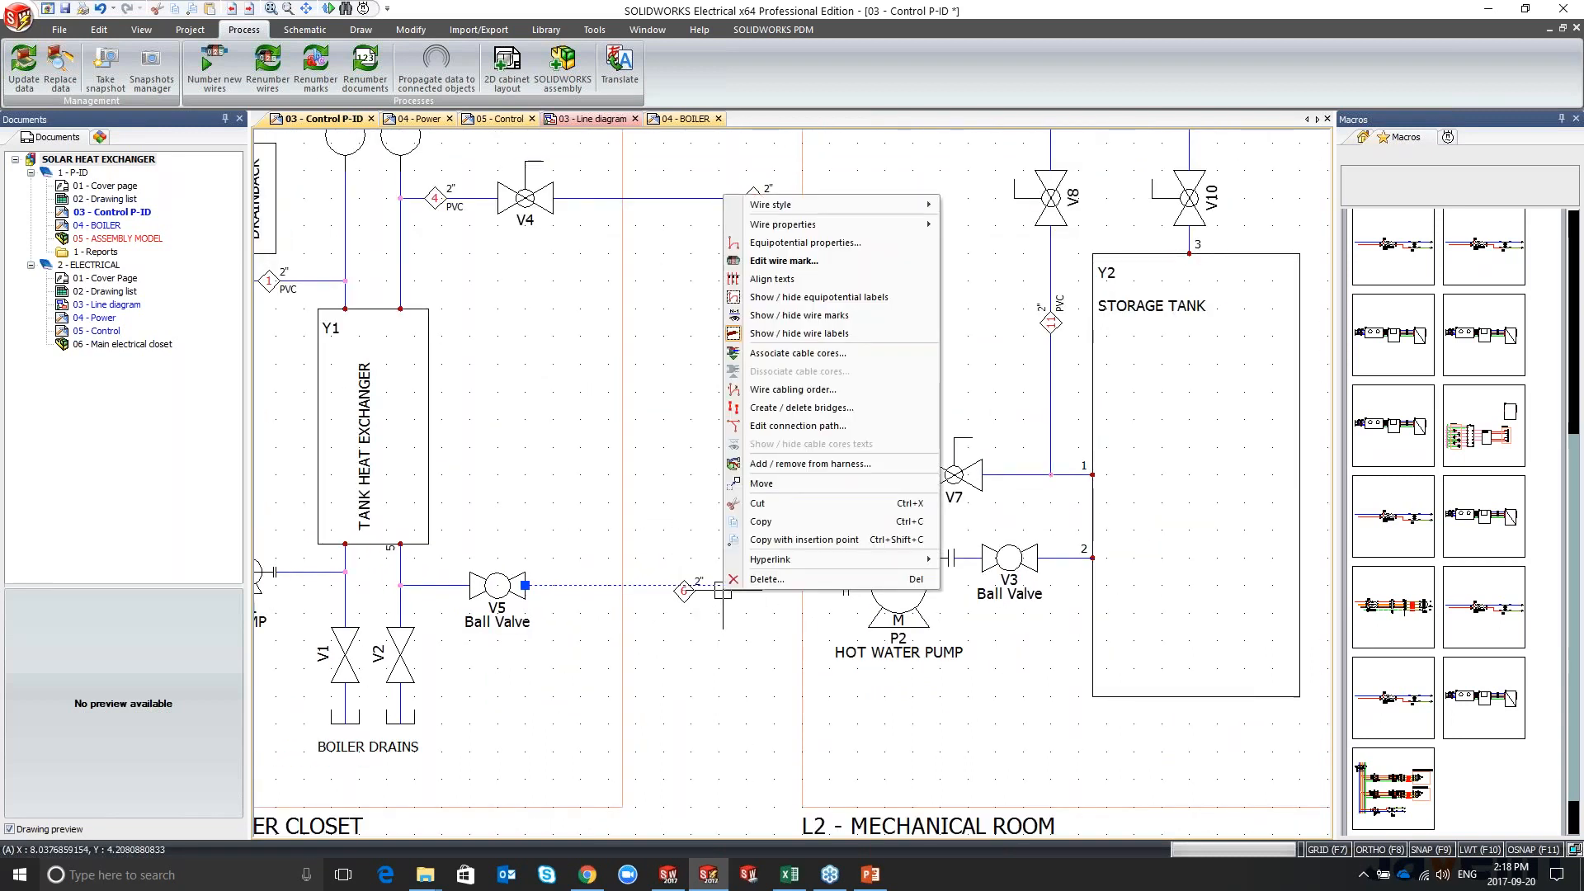
pyautogui.click(707, 718)
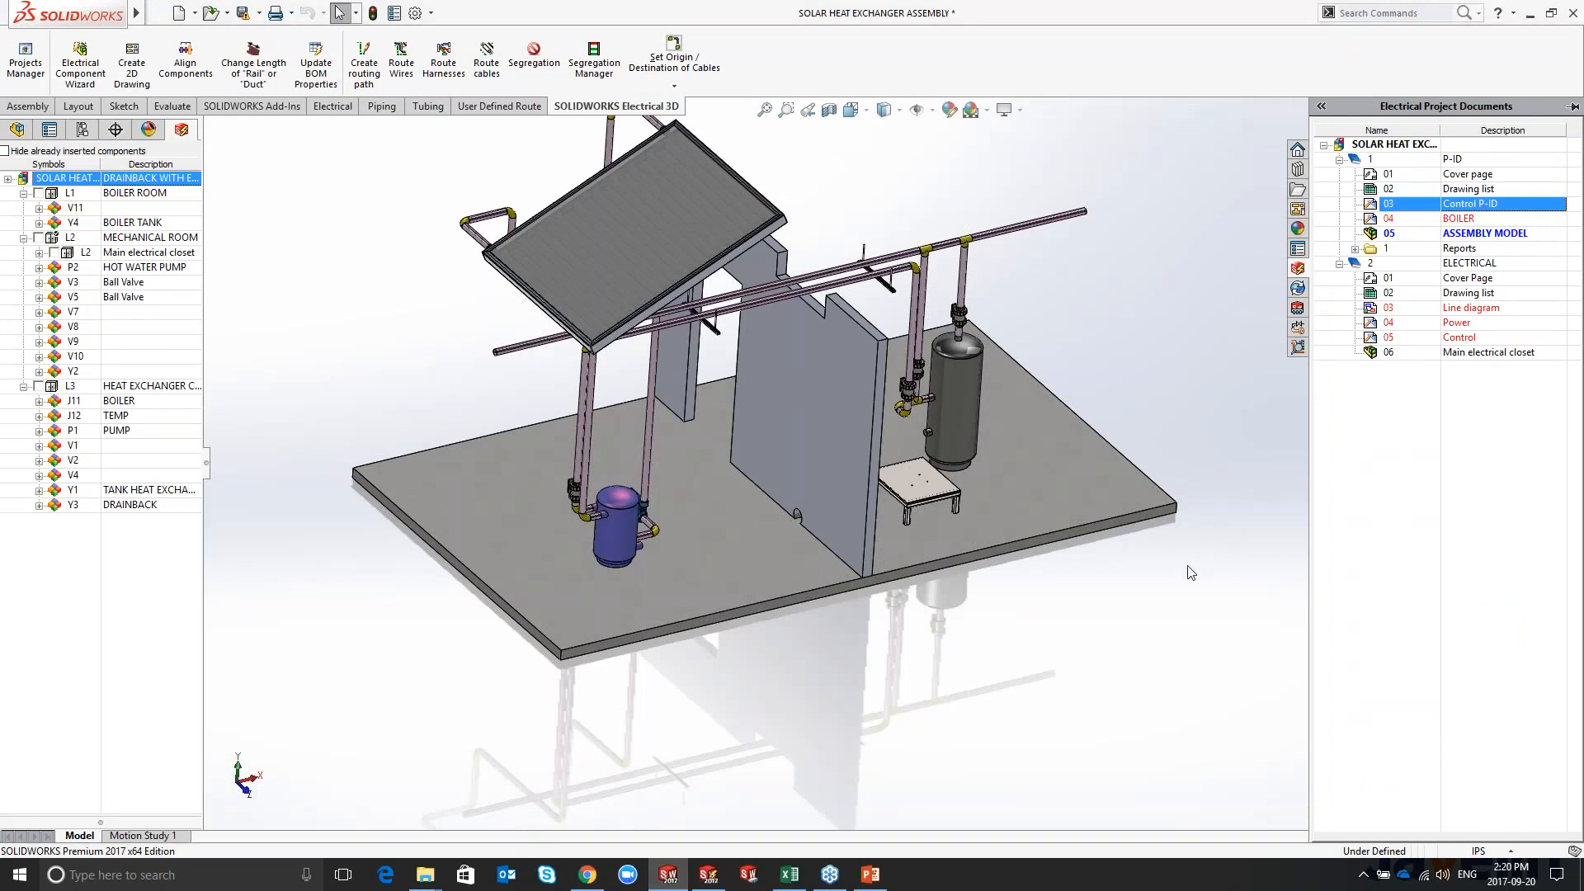
# Step: Switch to SOLIDWORKS and save the solar heat exchanger assembly, storing its unsaved virtual components internally
pyautogui.click(243, 12)
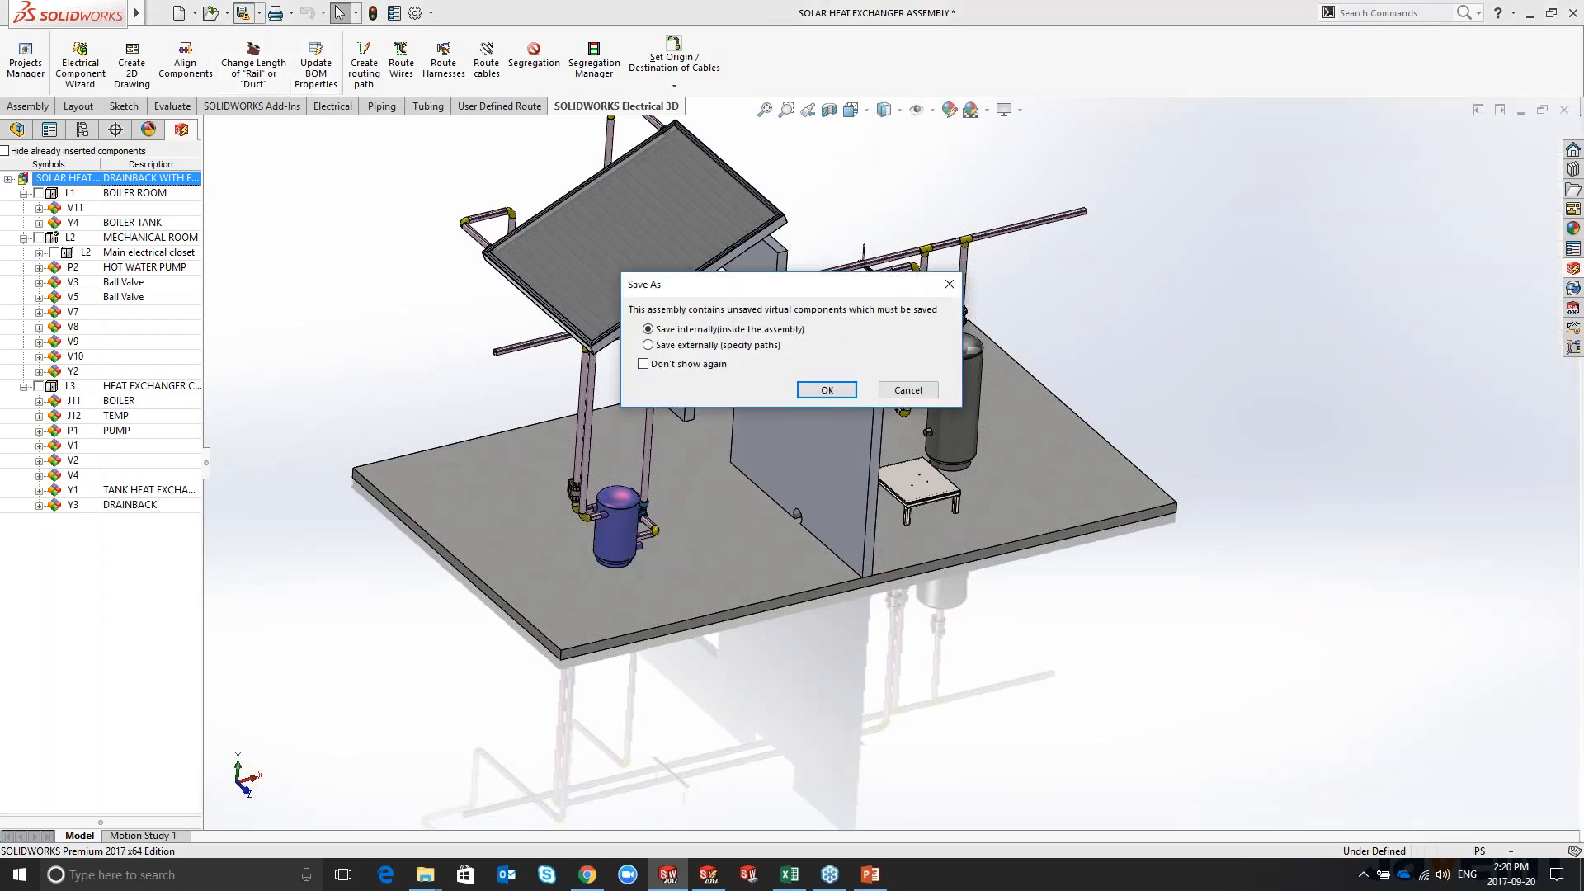
pyautogui.click(827, 390)
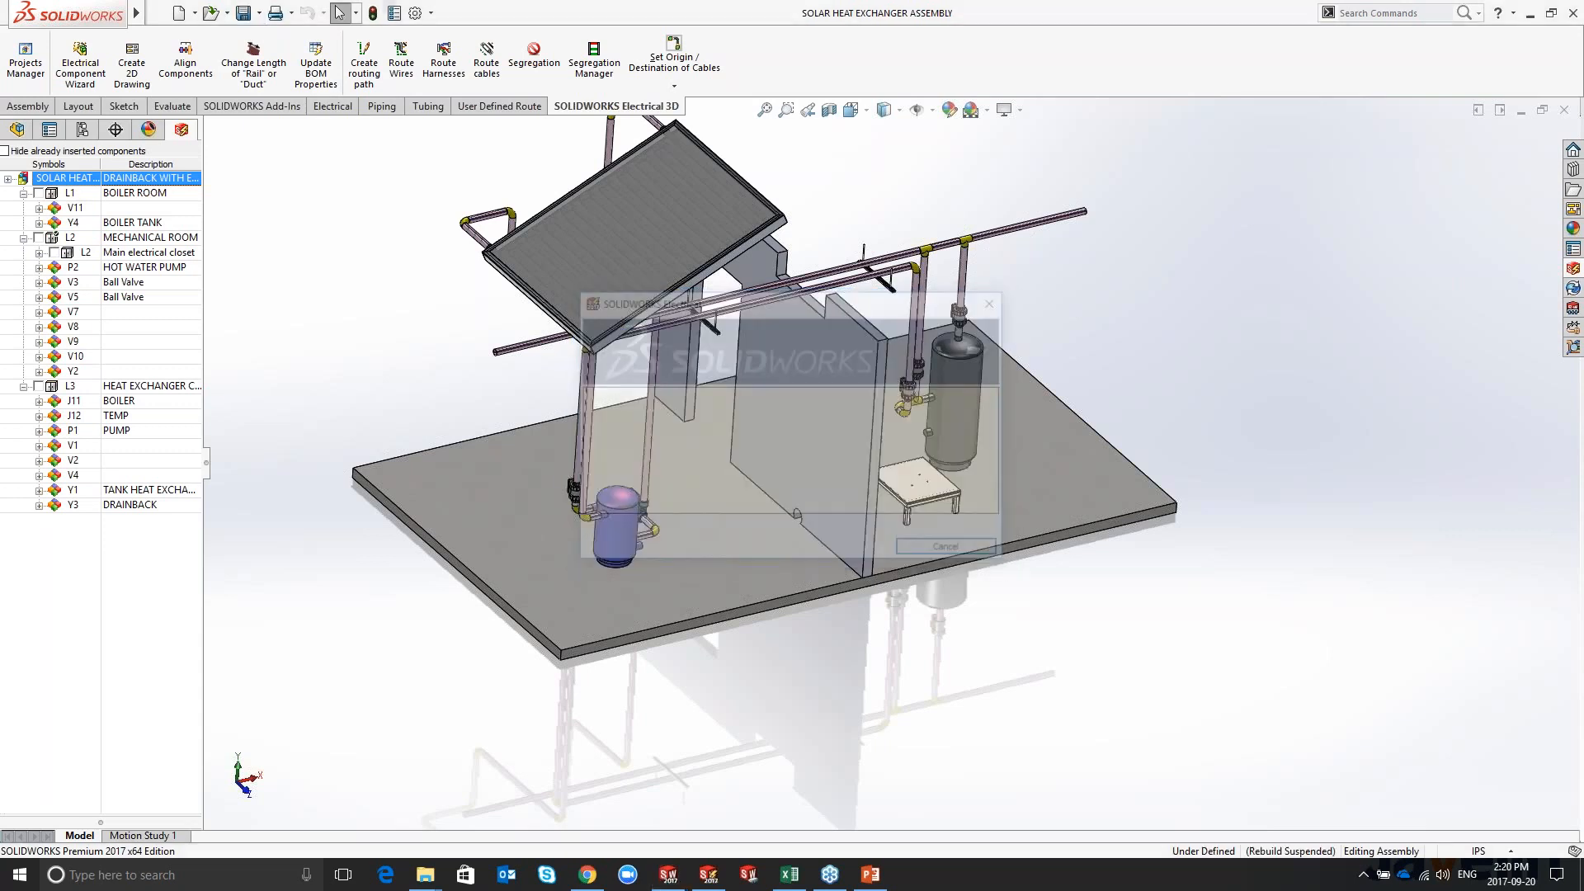
# Step: Preview the 03 Control P-ID drawing from the electrical project documents, and close the preview
pyautogui.click(1573, 269)
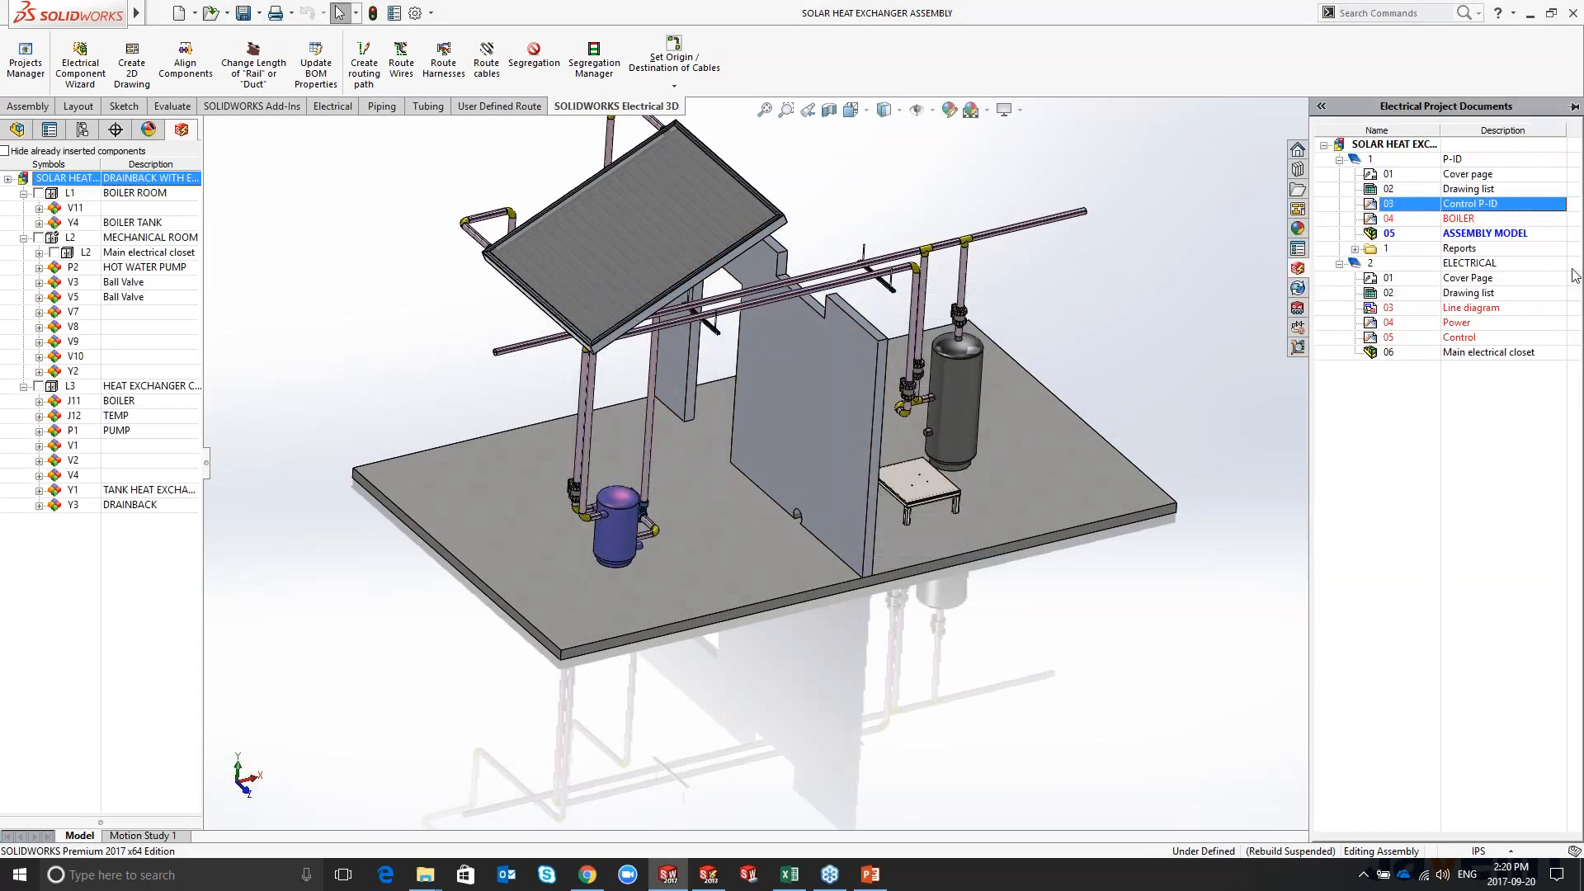
pyautogui.doubleClick(1413, 205)
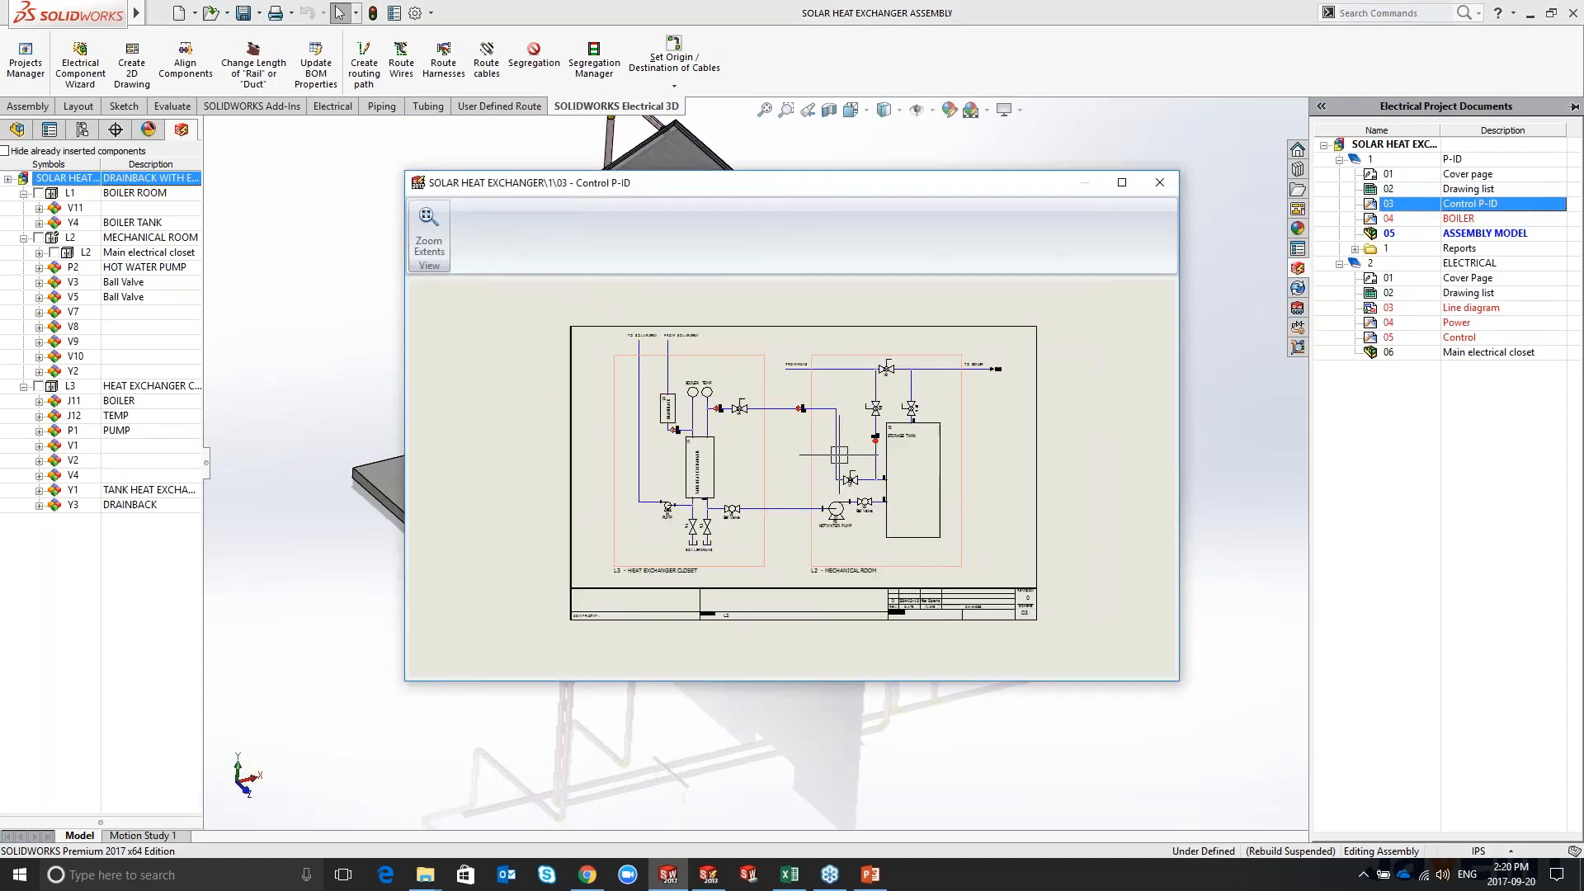
pyautogui.scroll(-1, 839, 454)
pyautogui.click(1159, 182)
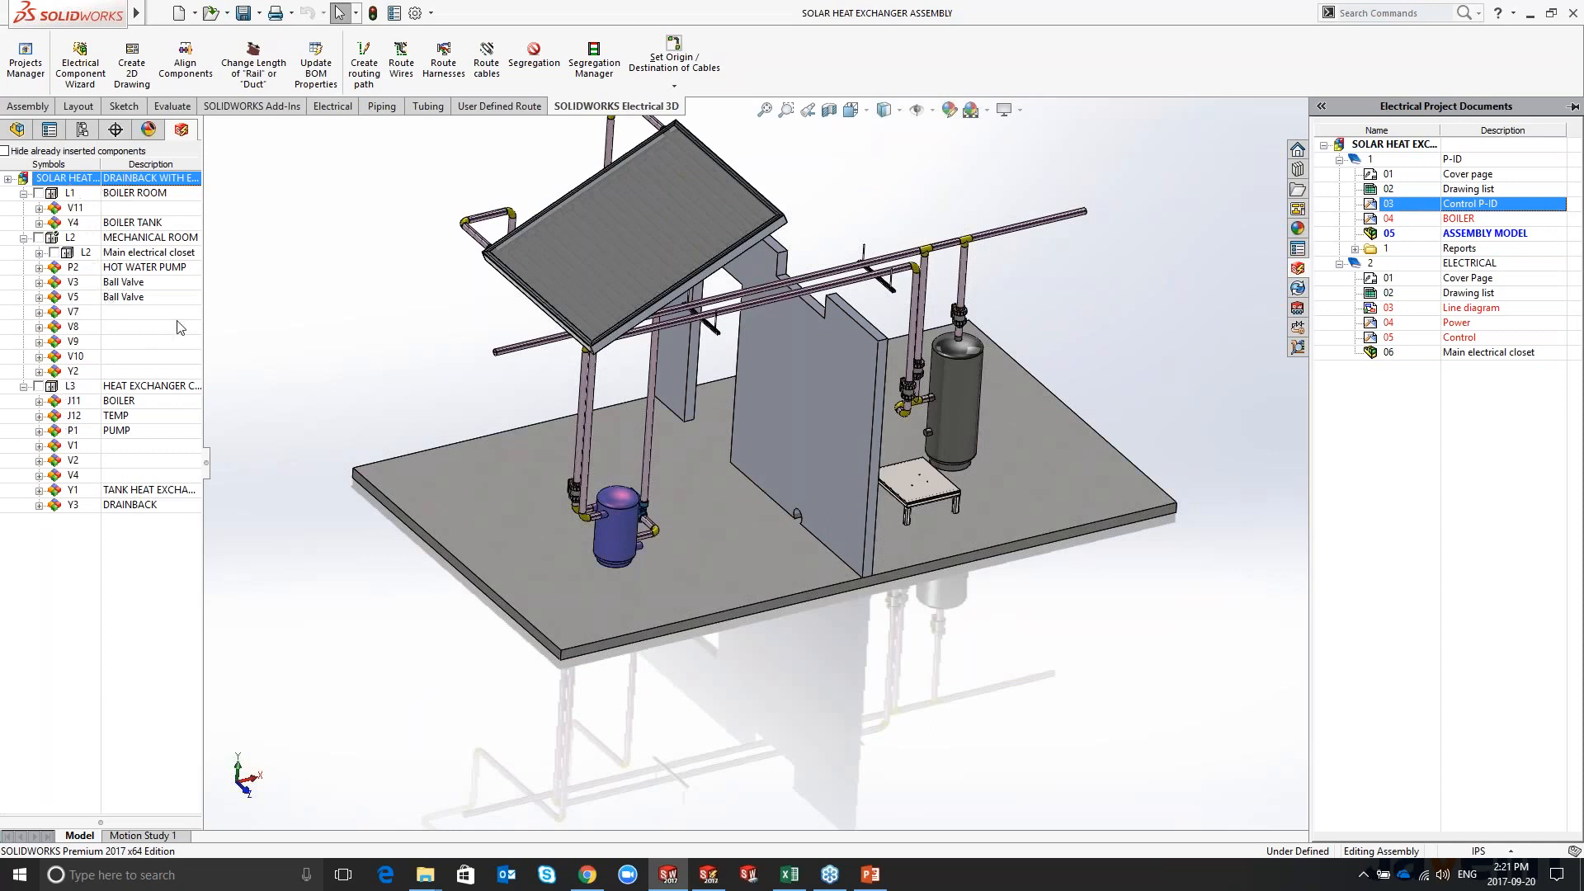
# Step: Insert the hot water pump P2 from the mechanical room's components onto the stand beside the storage tank
pyautogui.moveTo(977, 694); pyautogui.dragTo(945, 716, button='middle')
pyautogui.scroll(-10, 949, 437)
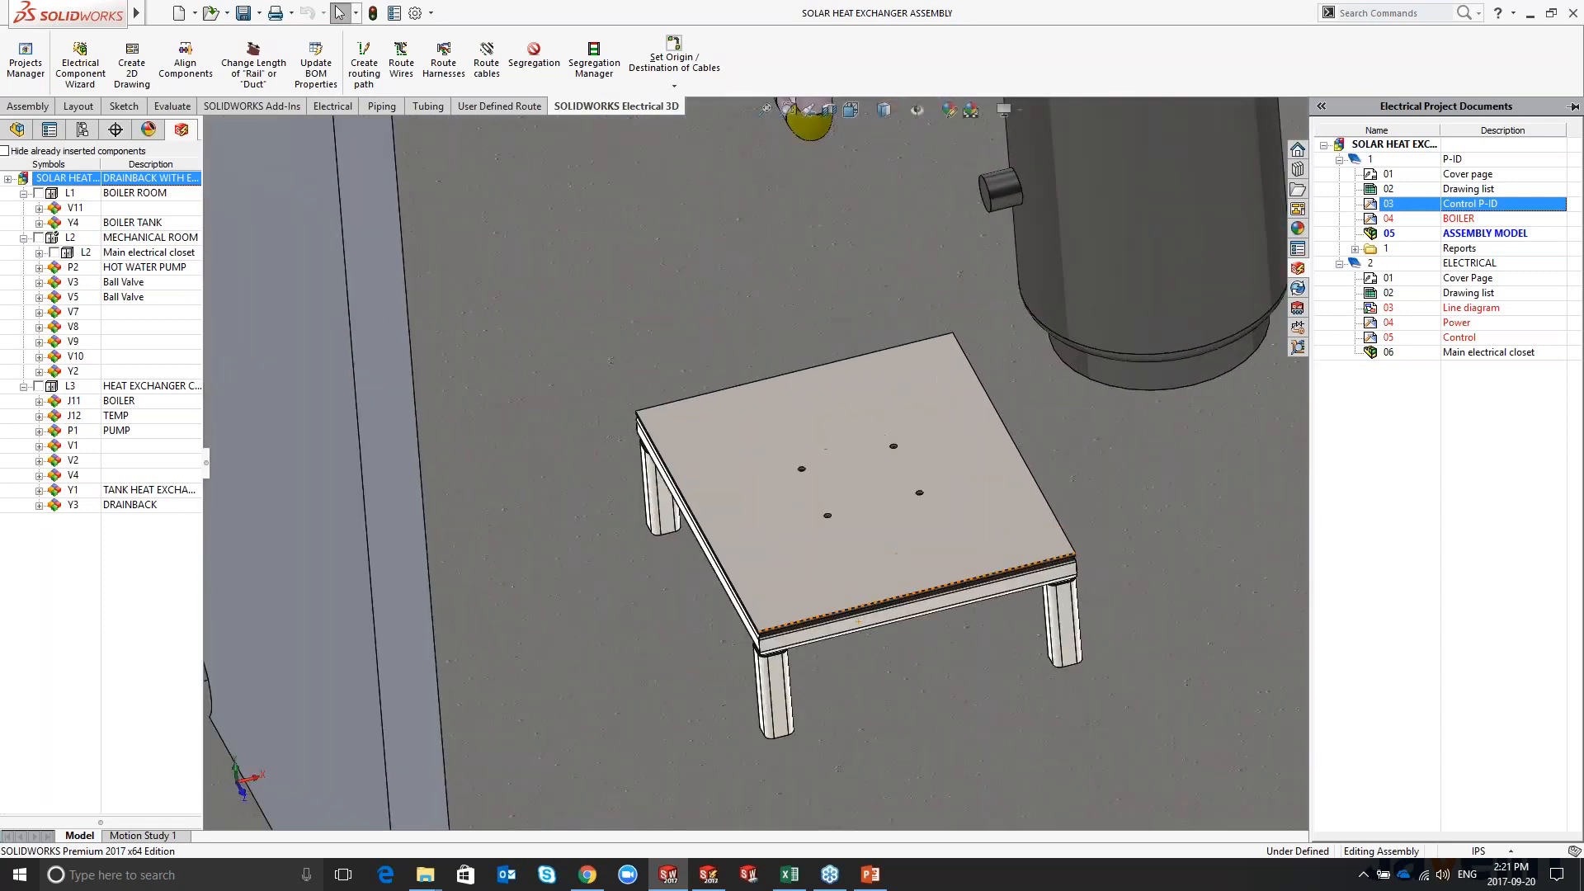
pyautogui.rightClick(83, 268)
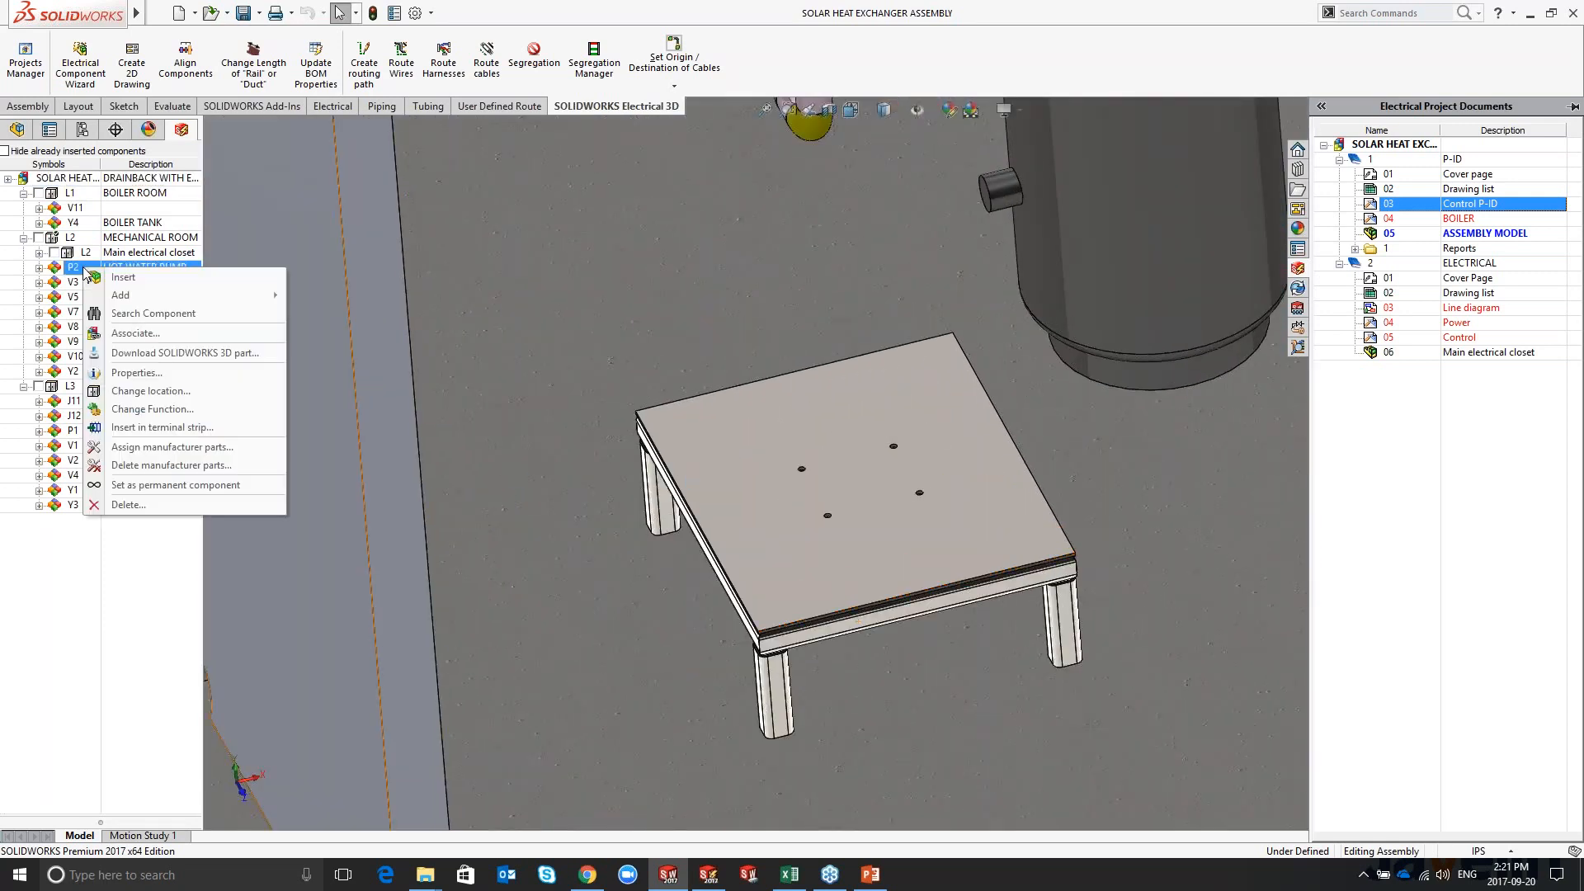
pyautogui.click(112, 277)
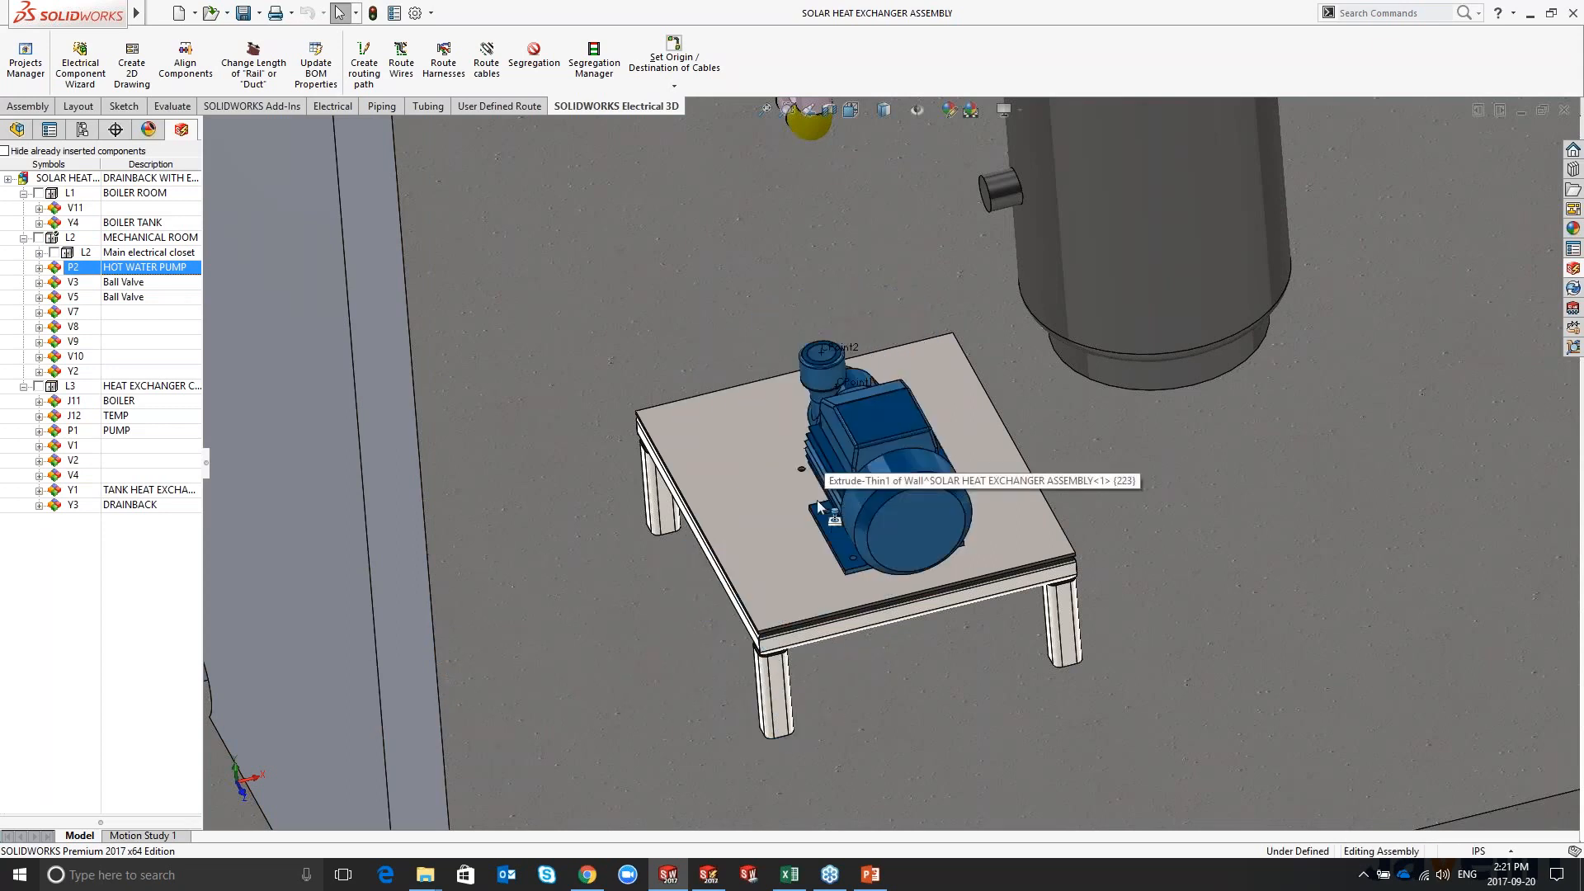
pyautogui.click(817, 470)
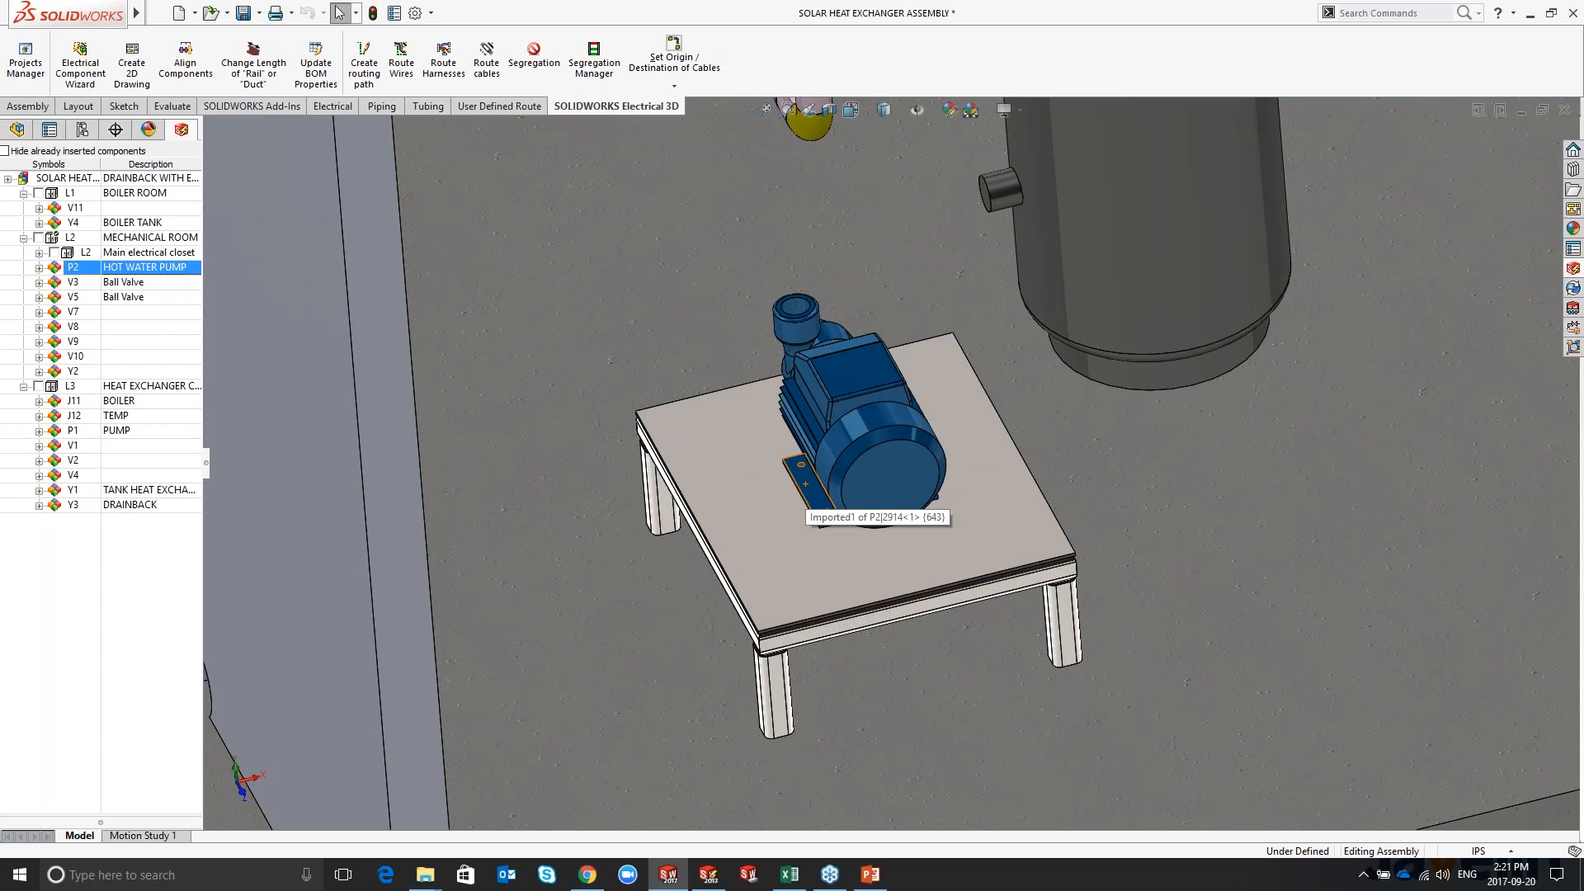
# Step: Start a pipe route at hot water pump P2 using Pipe 2 in, Sch 40 and 90L LR Inch 2 Sch40 elbows
pyautogui.scroll(10, 825, 479)
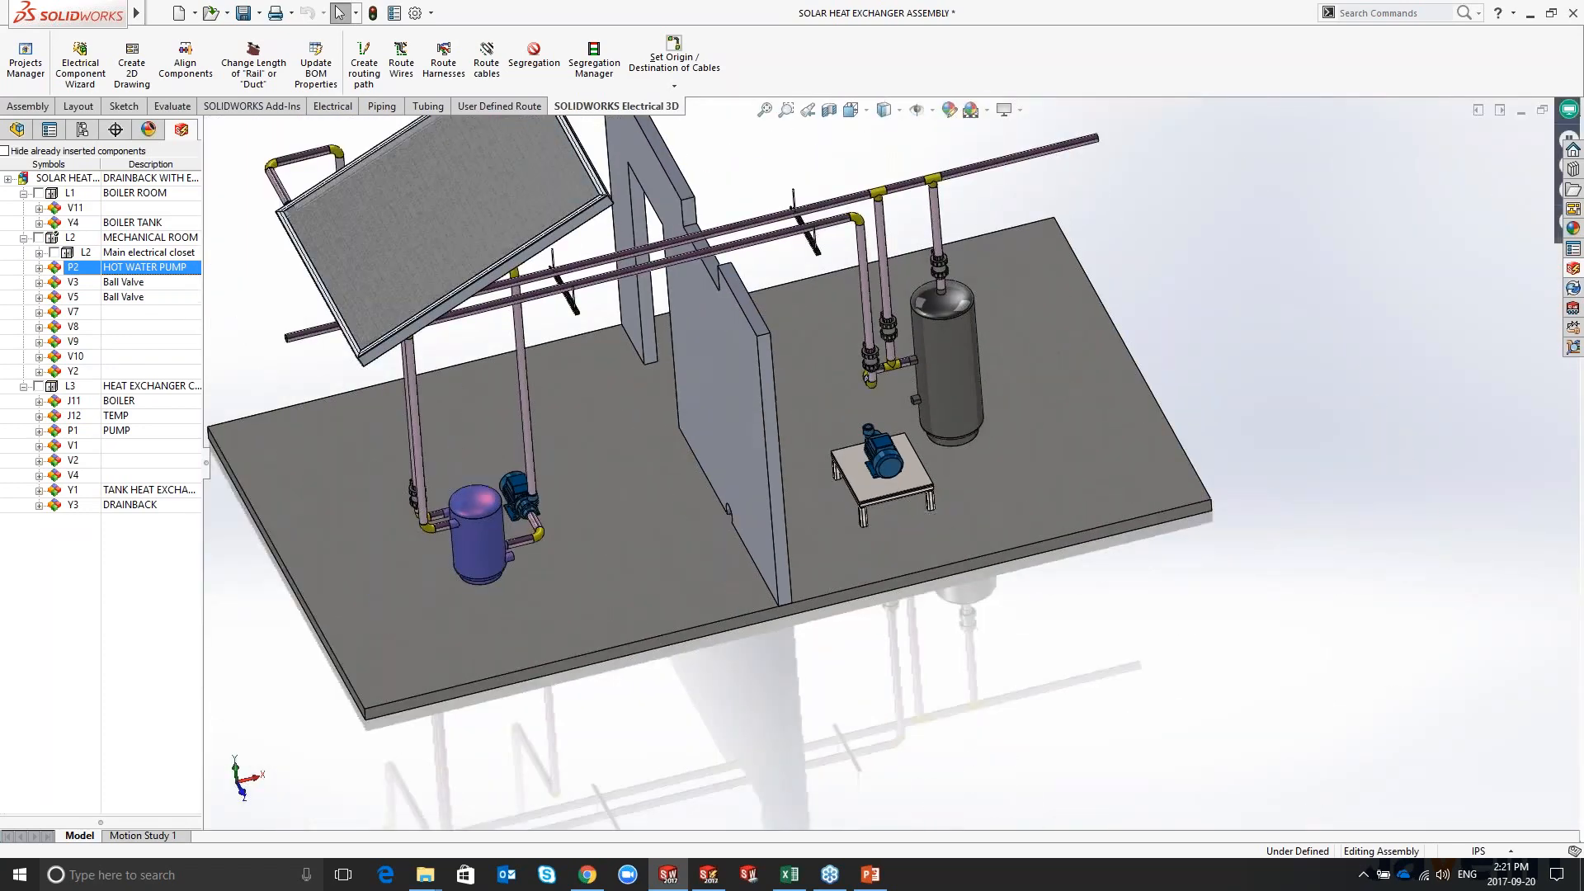
pyautogui.moveTo(710, 711); pyautogui.dragTo(709, 410, button='middle')
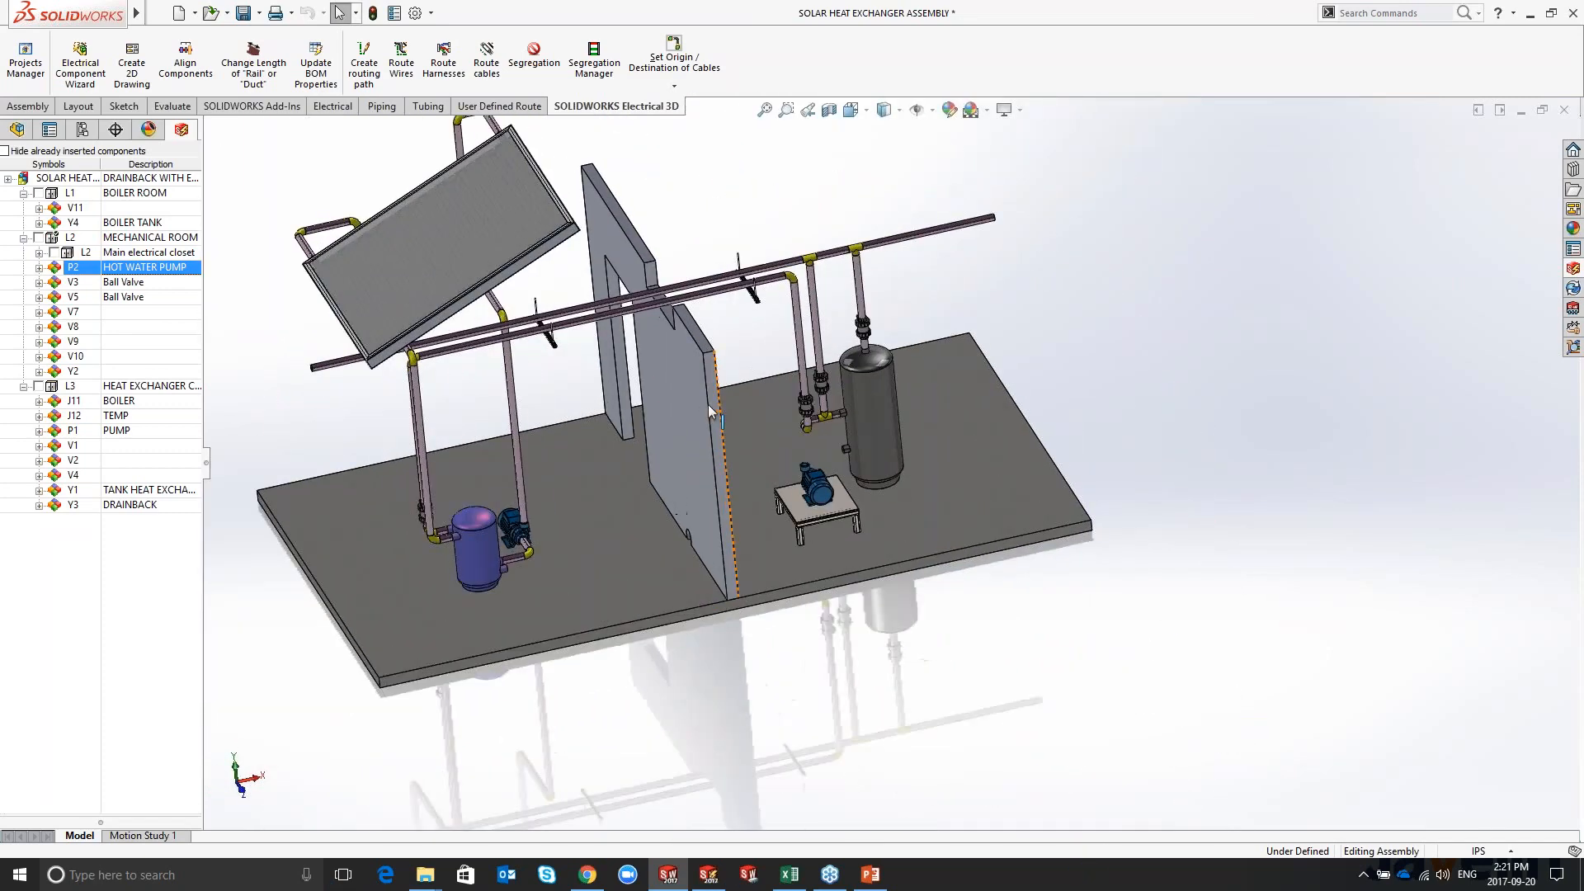
pyautogui.scroll(-3, 763, 483)
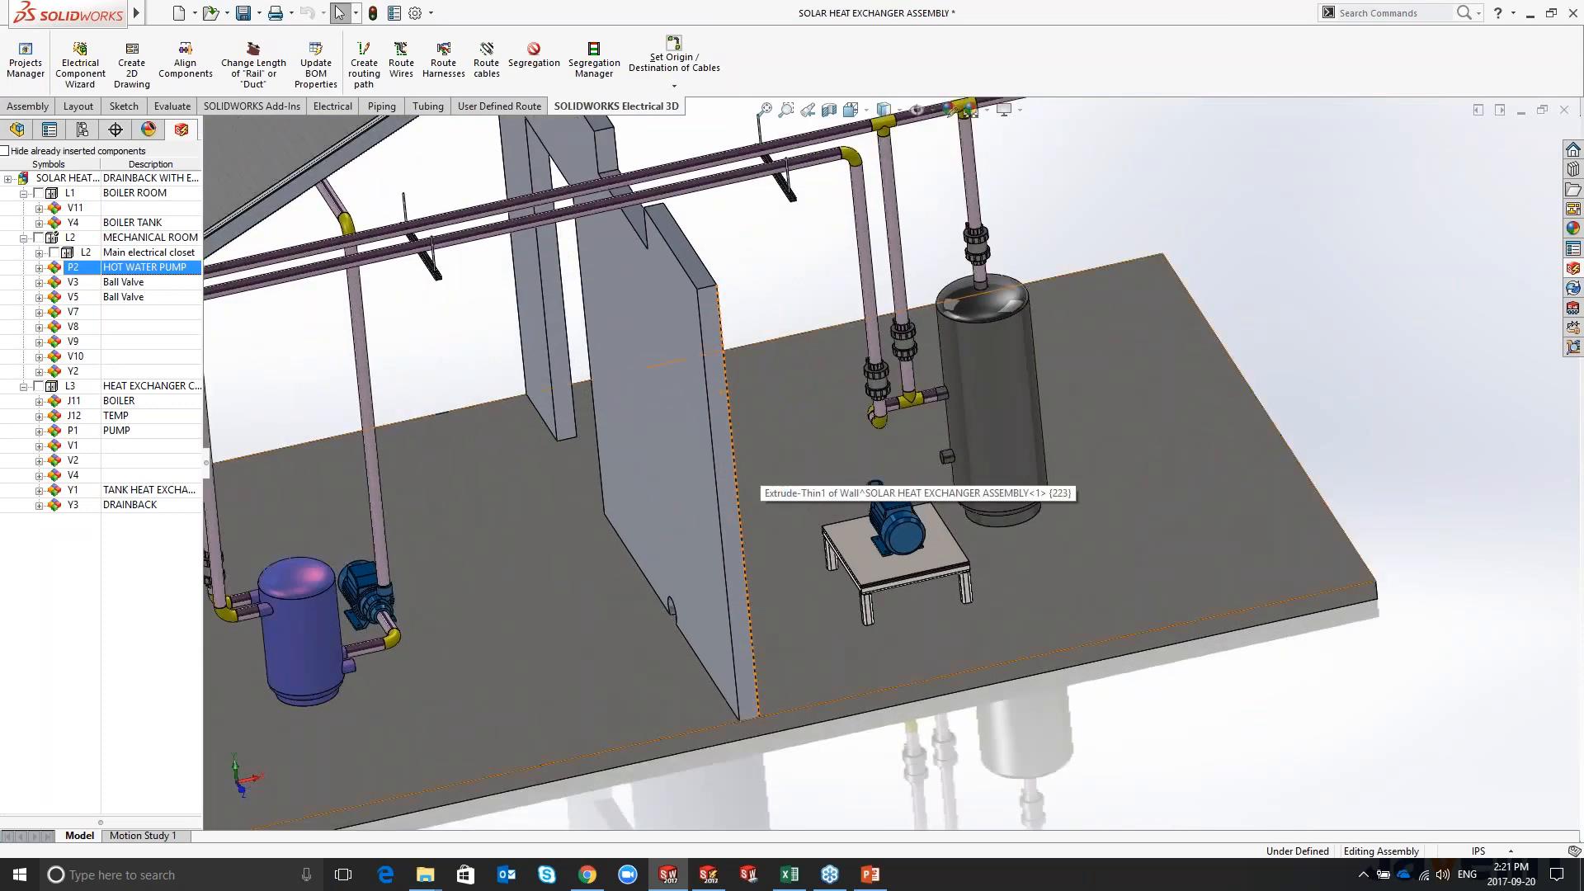
pyautogui.scroll(5, 631, 740)
pyautogui.moveTo(624, 747); pyautogui.dragTo(675, 726, button='middle')
pyautogui.scroll(-3, 926, 497)
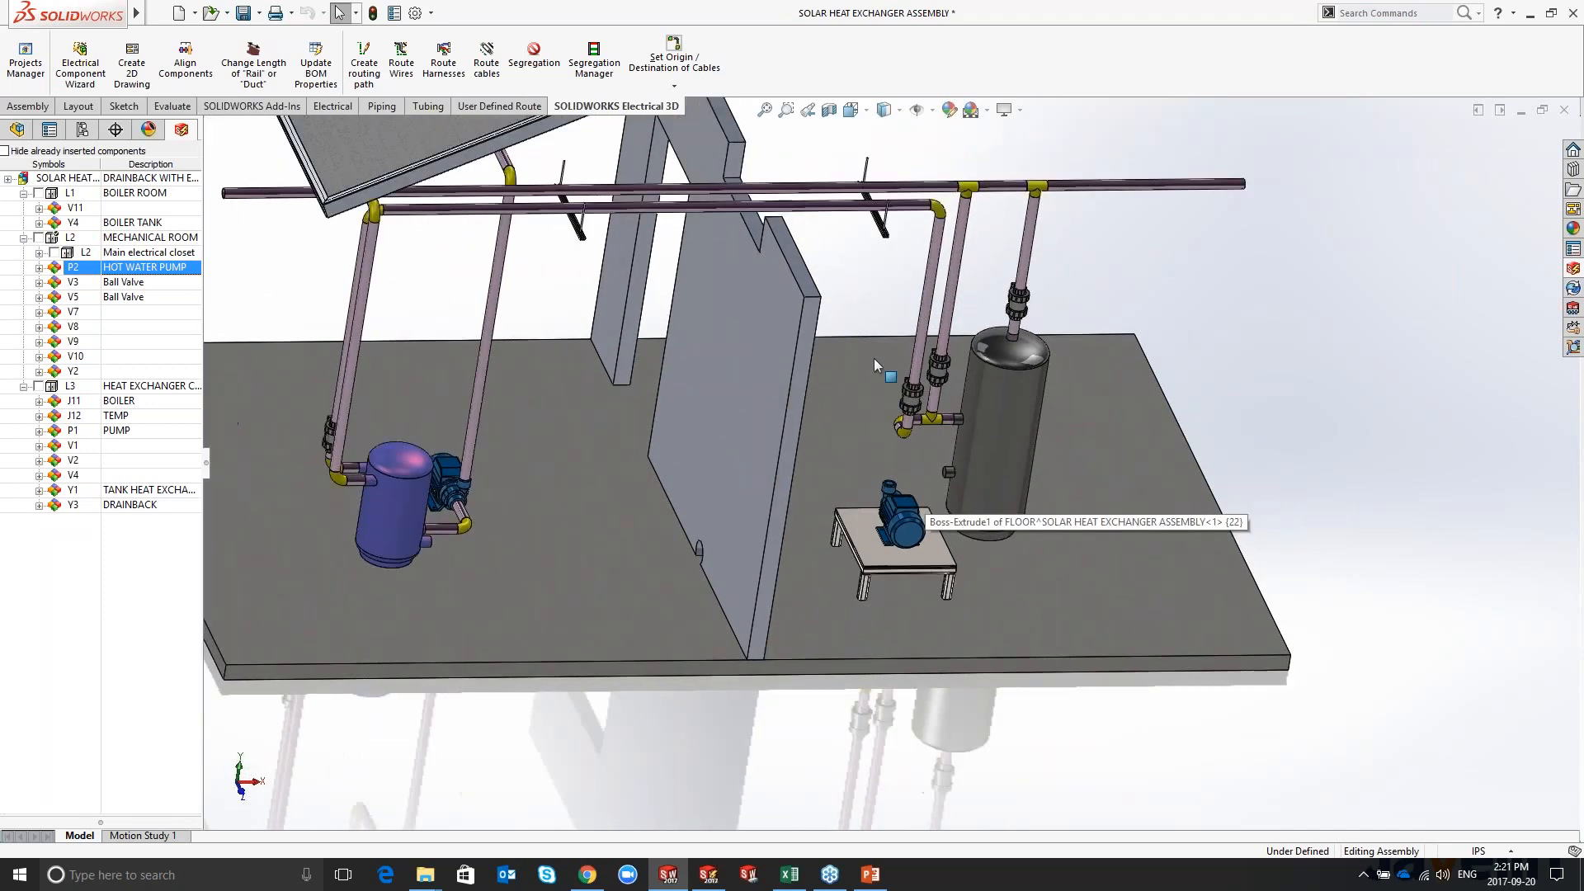
pyautogui.scroll(-2, 865, 404)
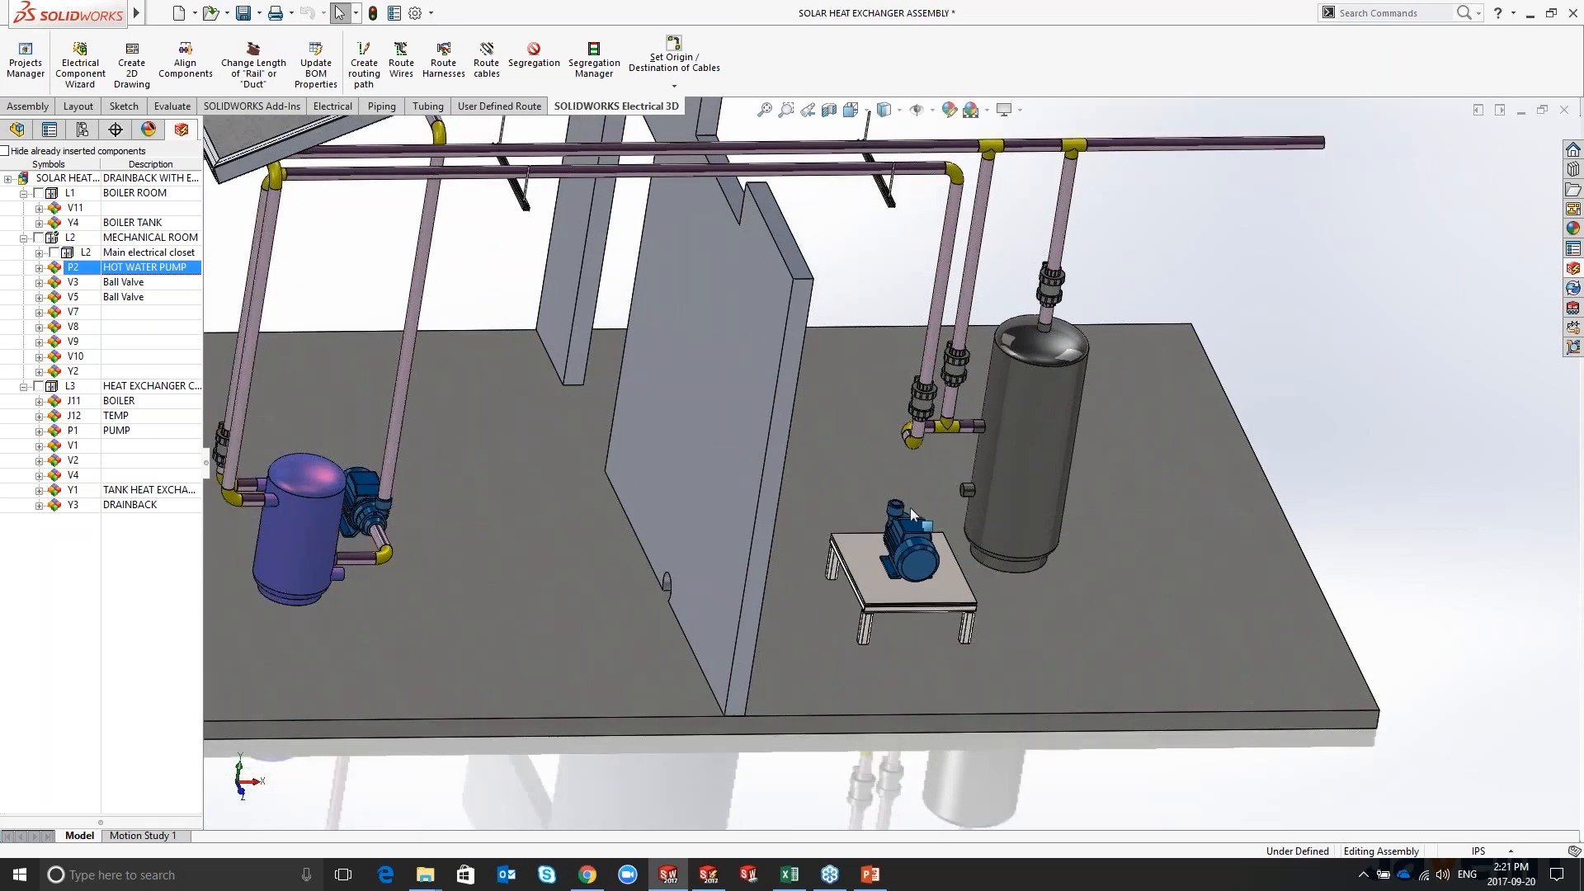
pyautogui.rightClick(911, 530)
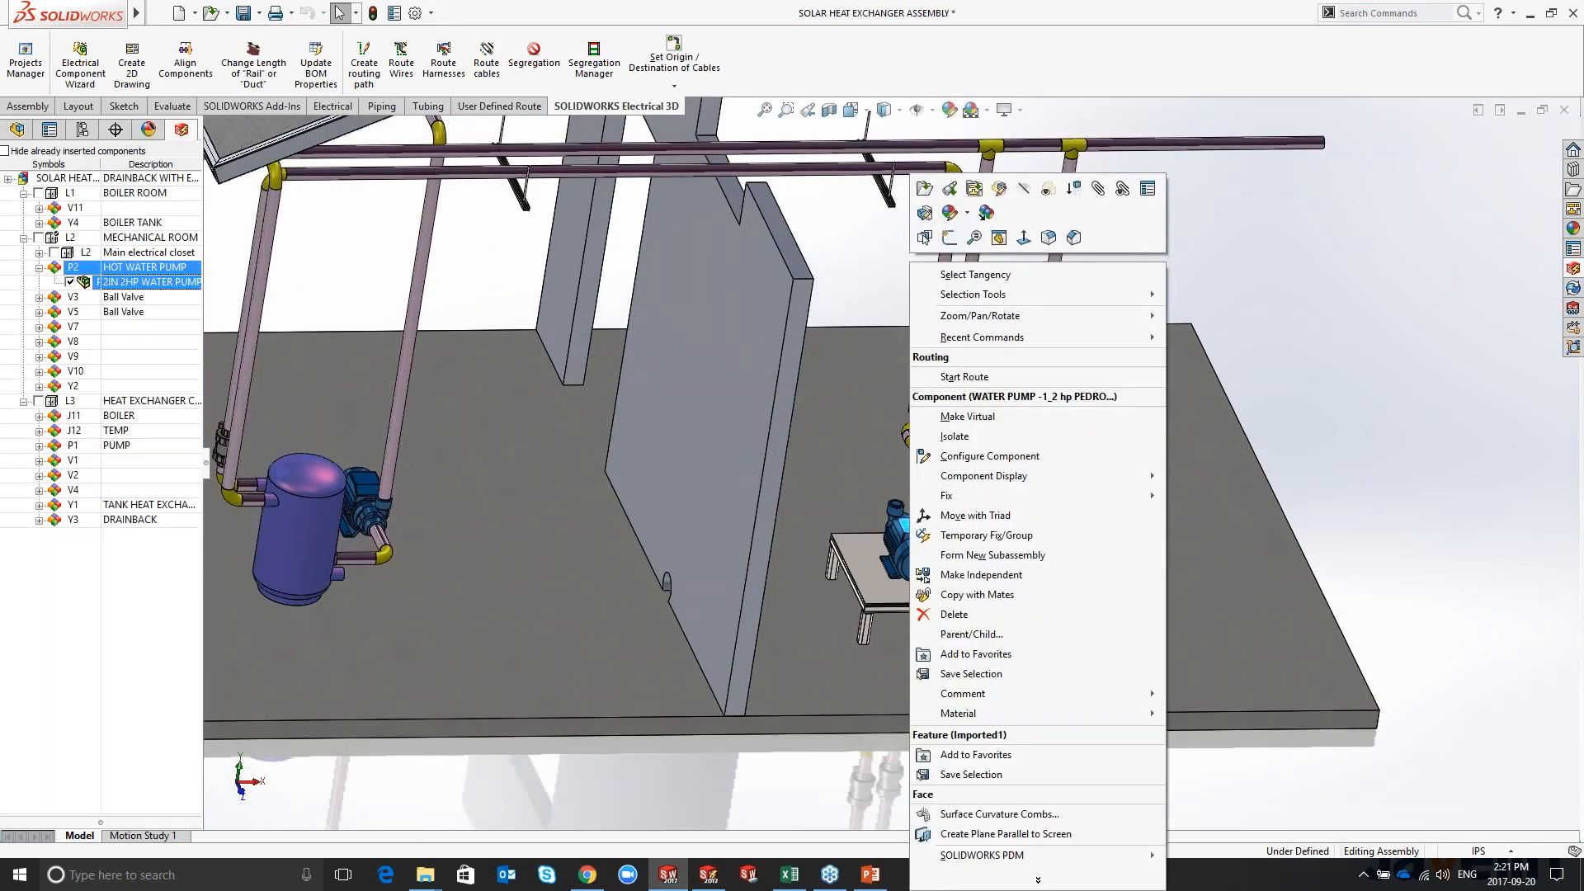
pyautogui.click(954, 378)
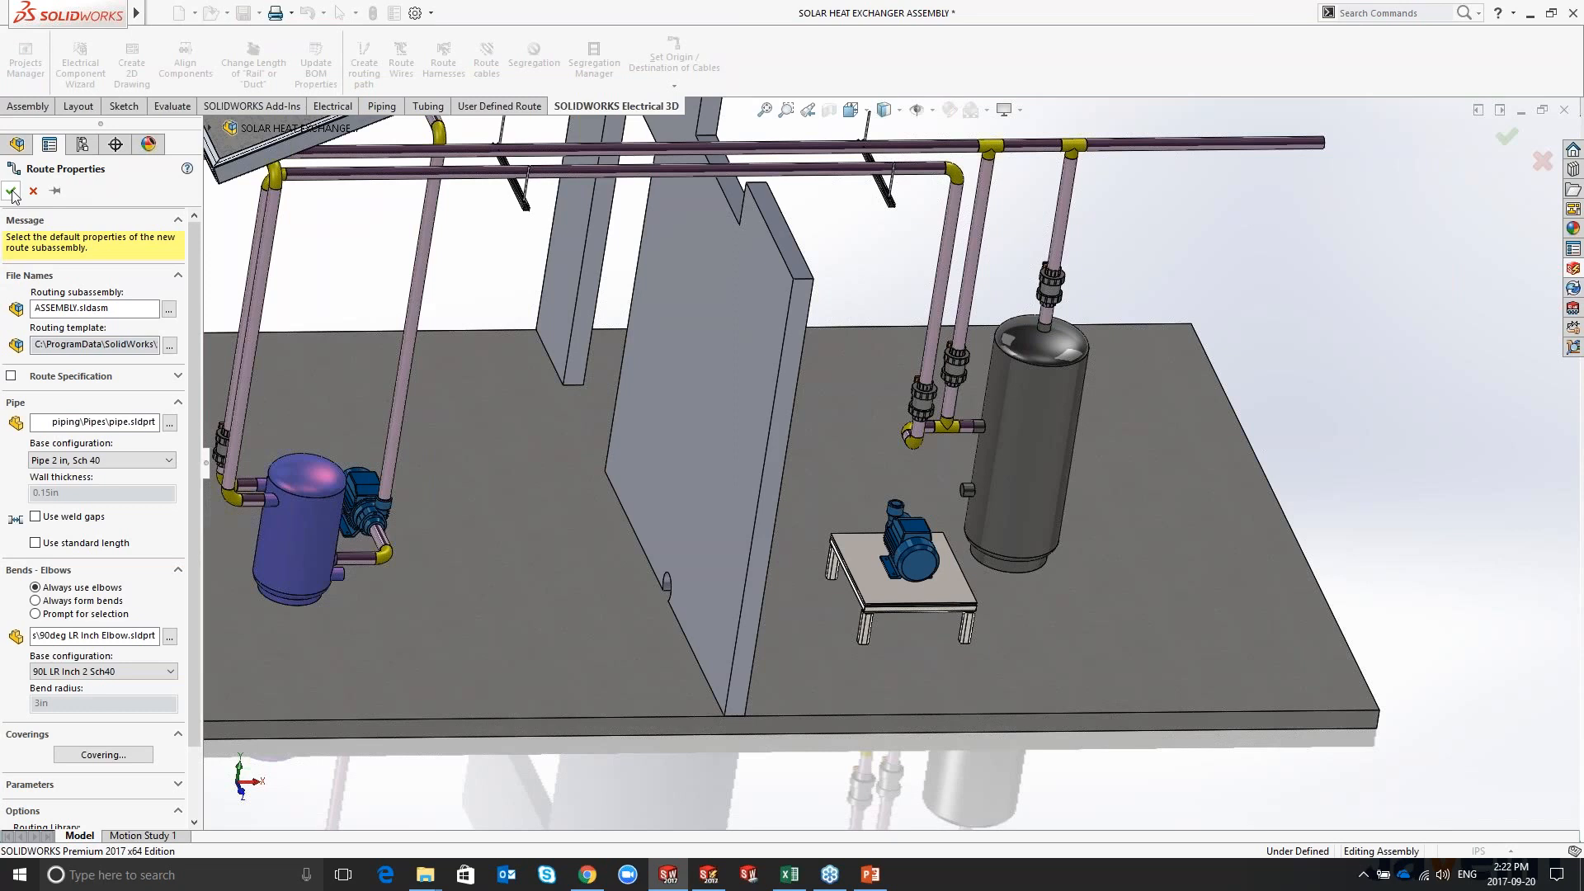
pyautogui.click(12, 193)
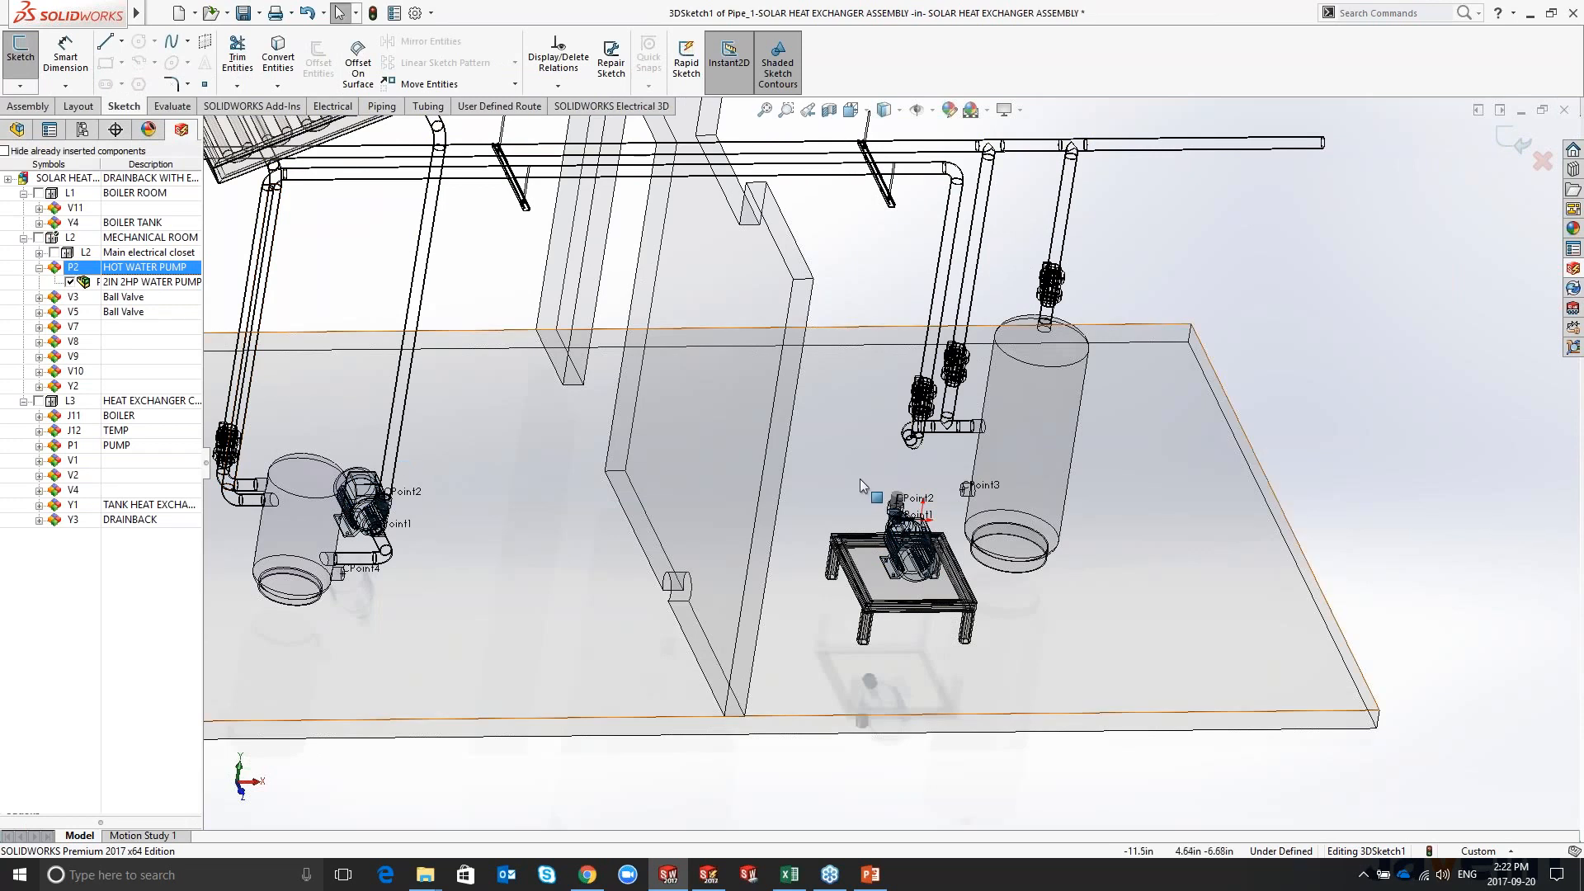
# Step: Extend the route stub from the pump's upper connection point straight up towards the overhead pipes, ending at about Y 89.75 in
pyautogui.scroll(-4, 883, 430)
pyautogui.scroll(3, 883, 431)
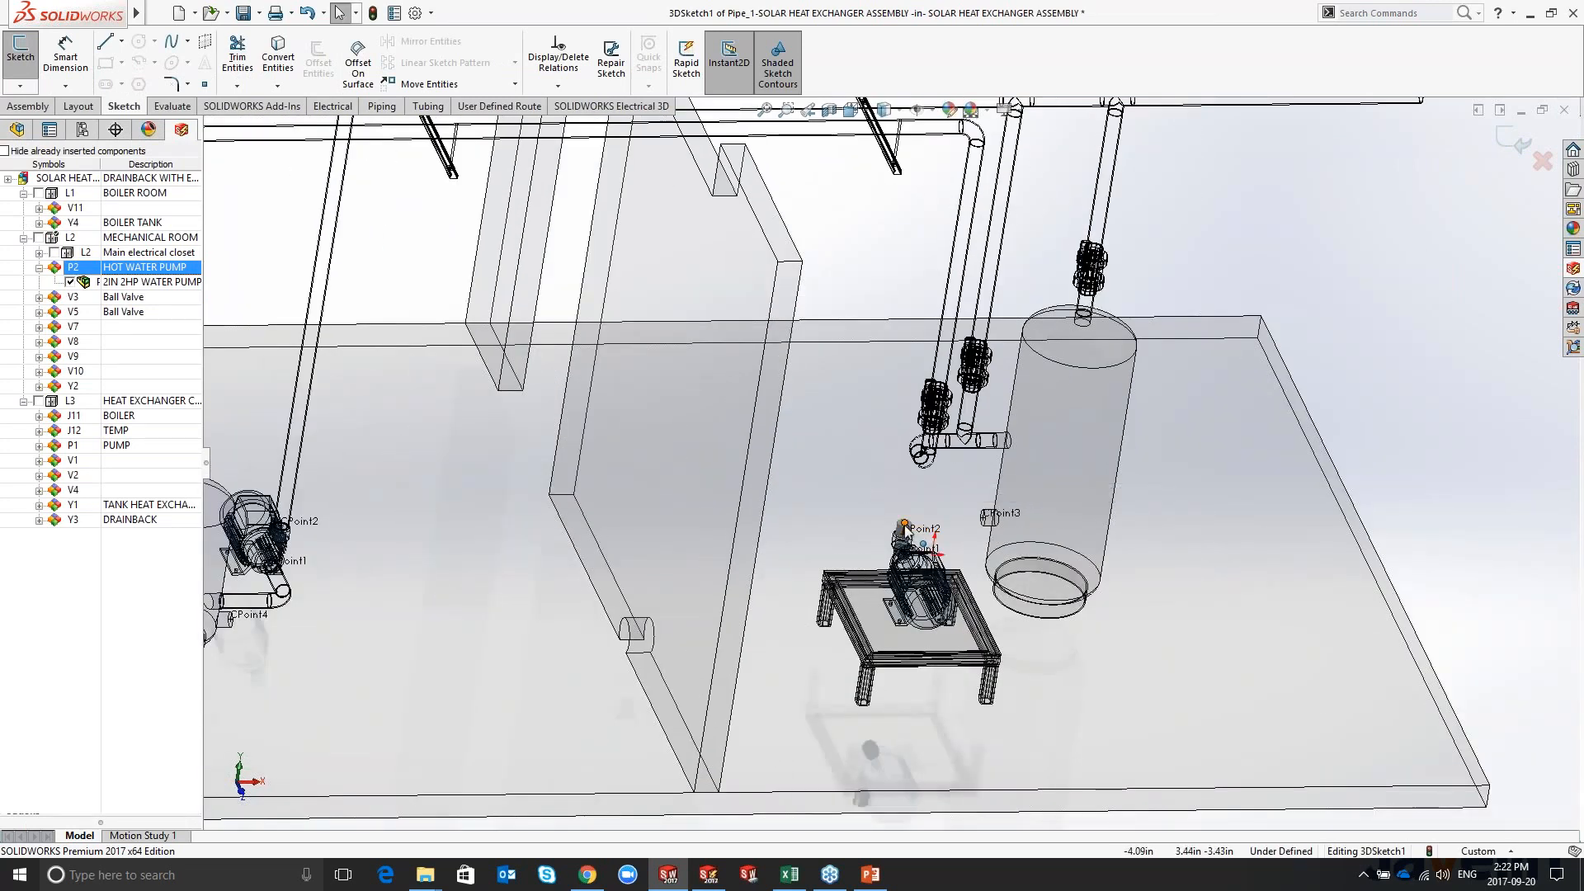
pyautogui.moveTo(905, 529); pyautogui.dragTo(949, 147)
pyautogui.scroll(2, 877, 247)
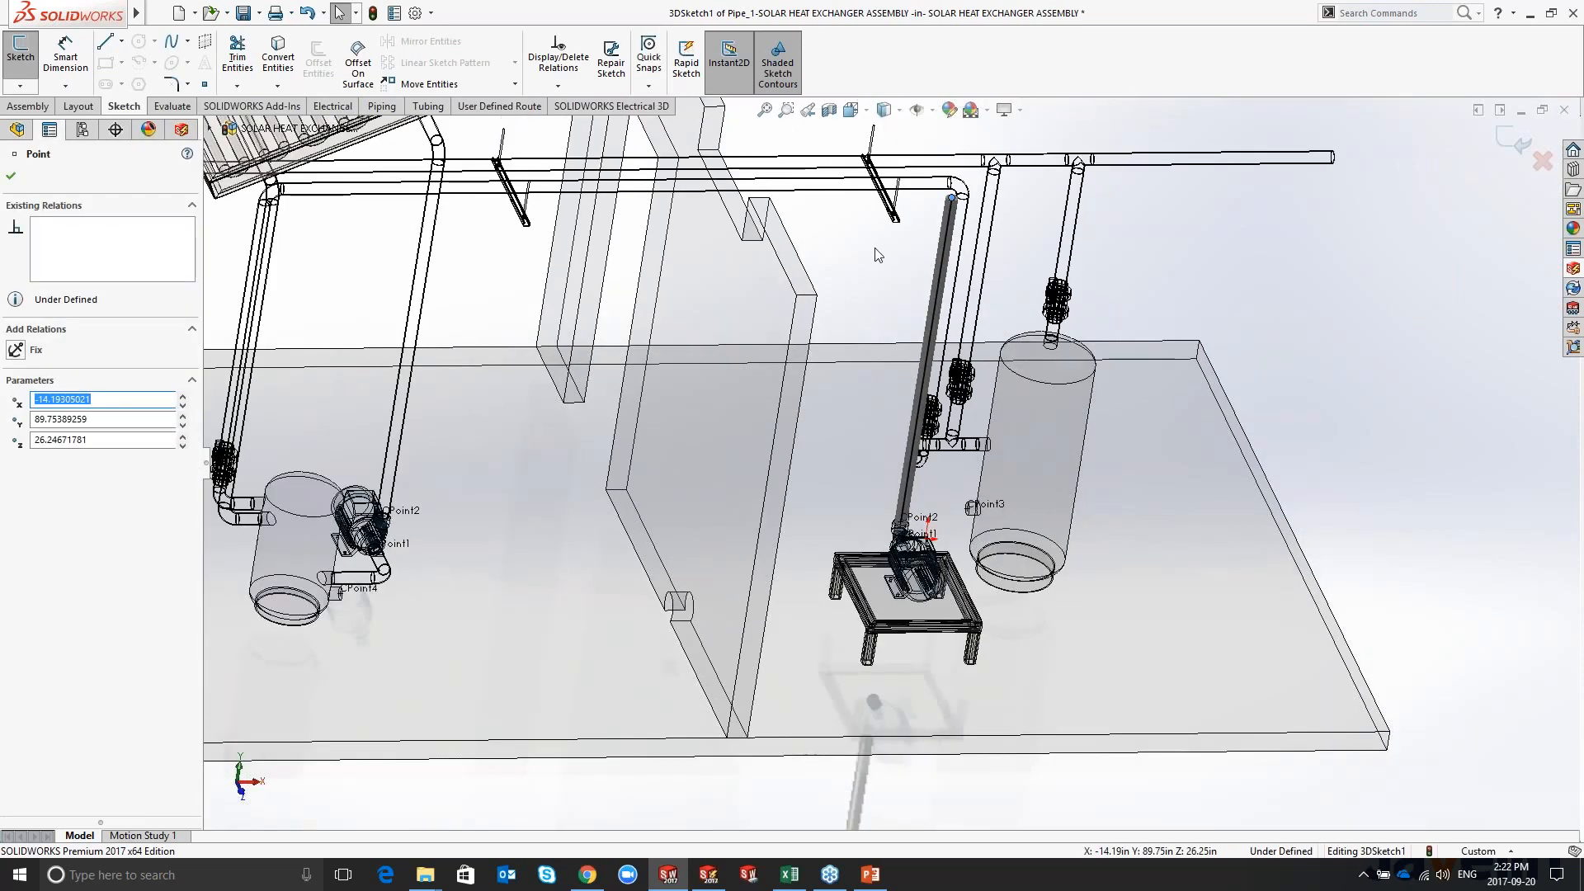
pyautogui.moveTo(874, 244); pyautogui.dragTo(859, 191, button='middle')
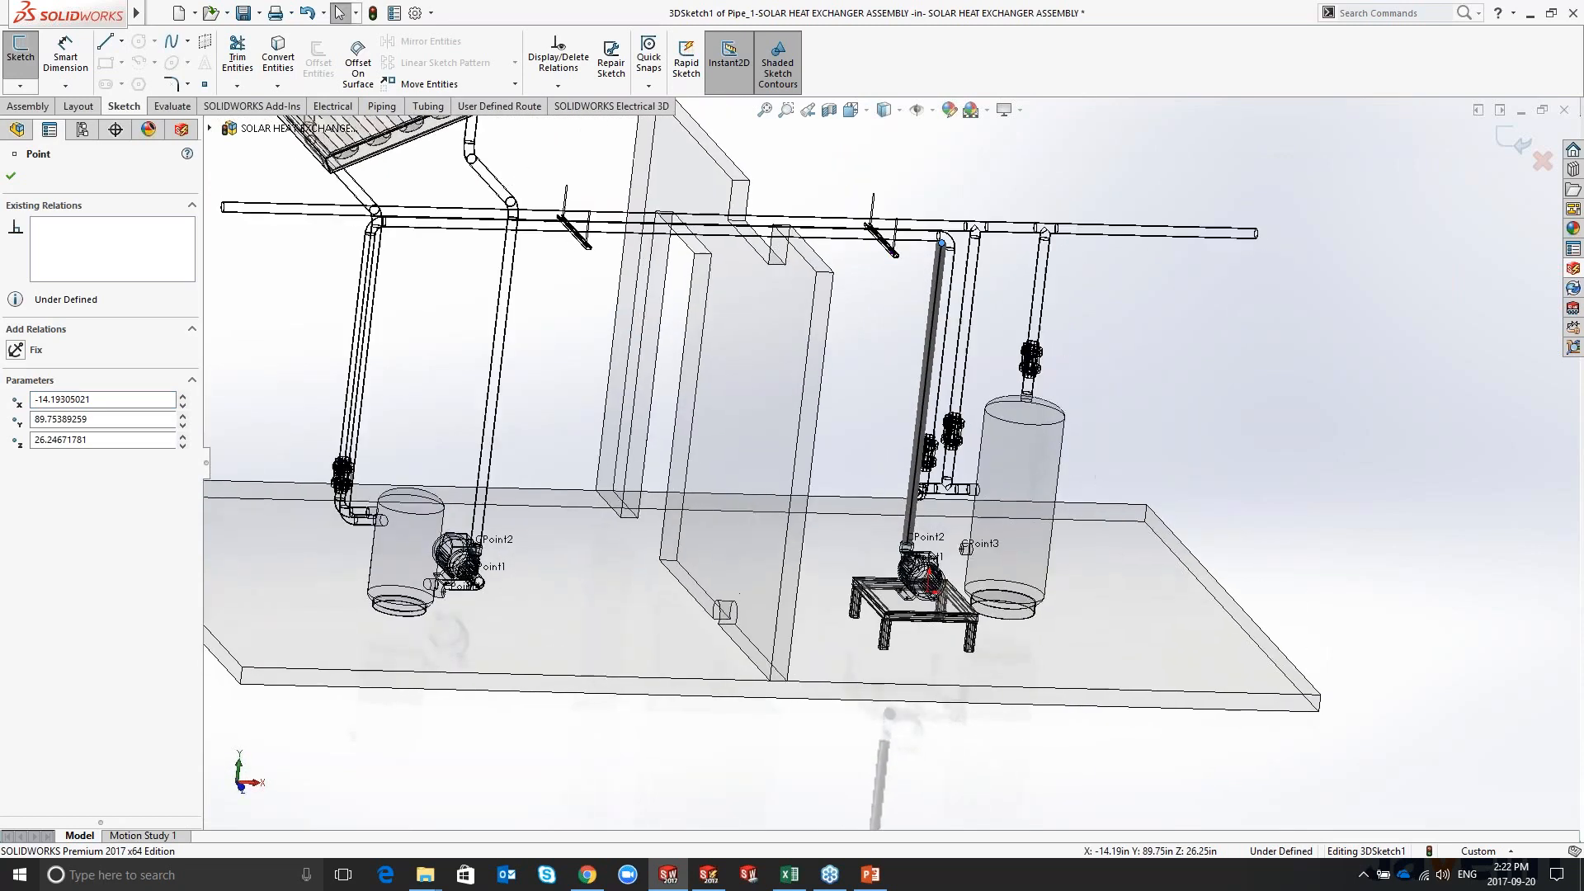
# Step: Sketch a horizontal route line from the vertical pipe's upper end through the wall to near the hanger on the heat exchanger side
pyautogui.click(104, 41)
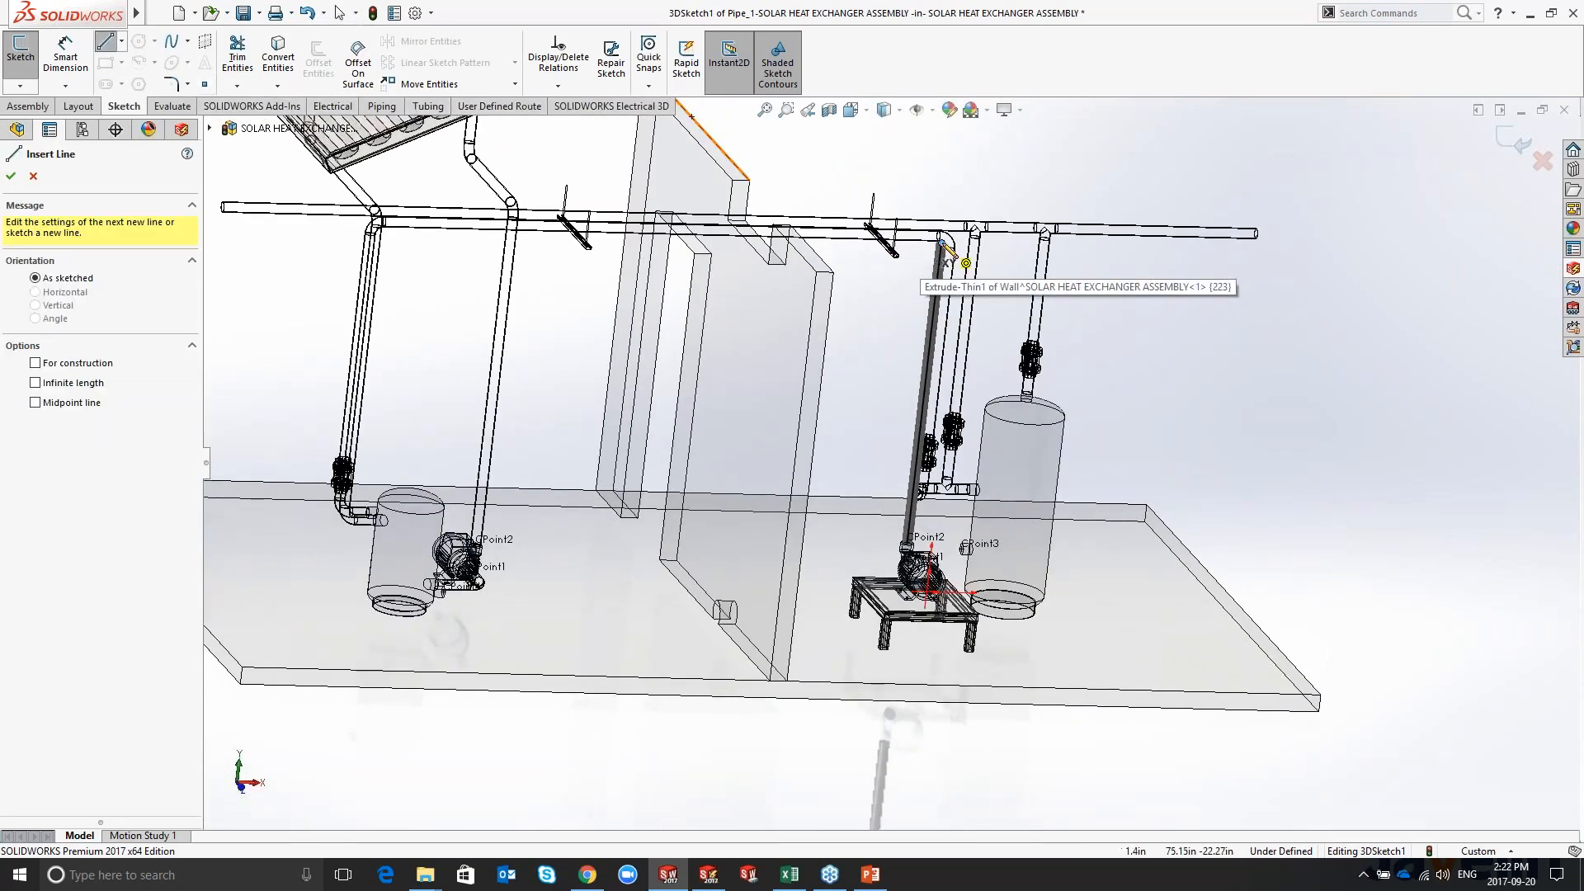
pyautogui.scroll(-3, 940, 242)
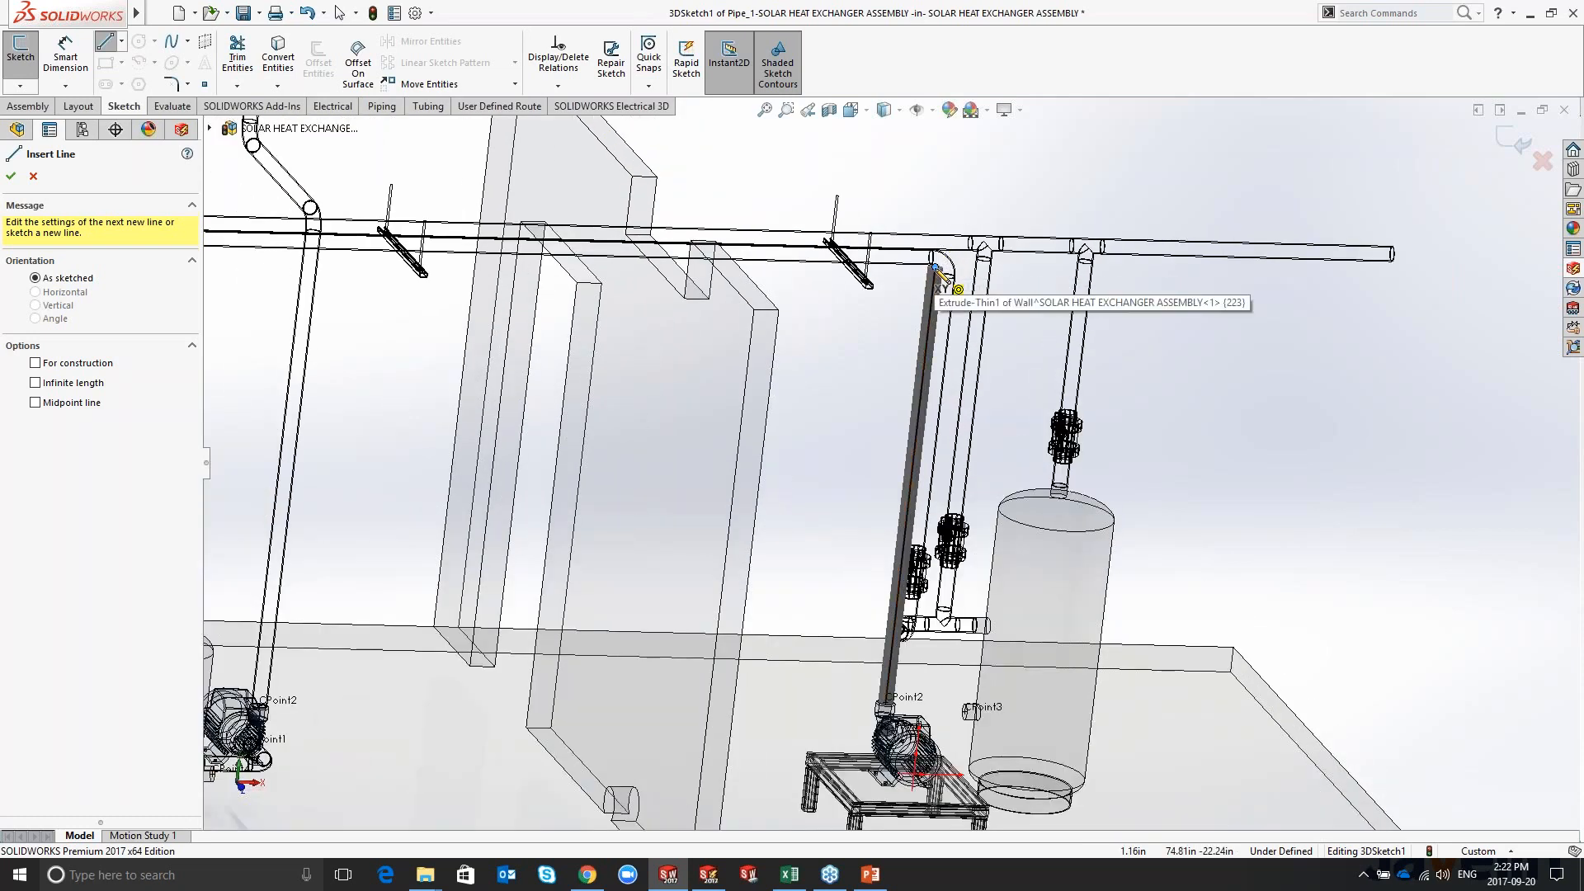
pyautogui.click(937, 268)
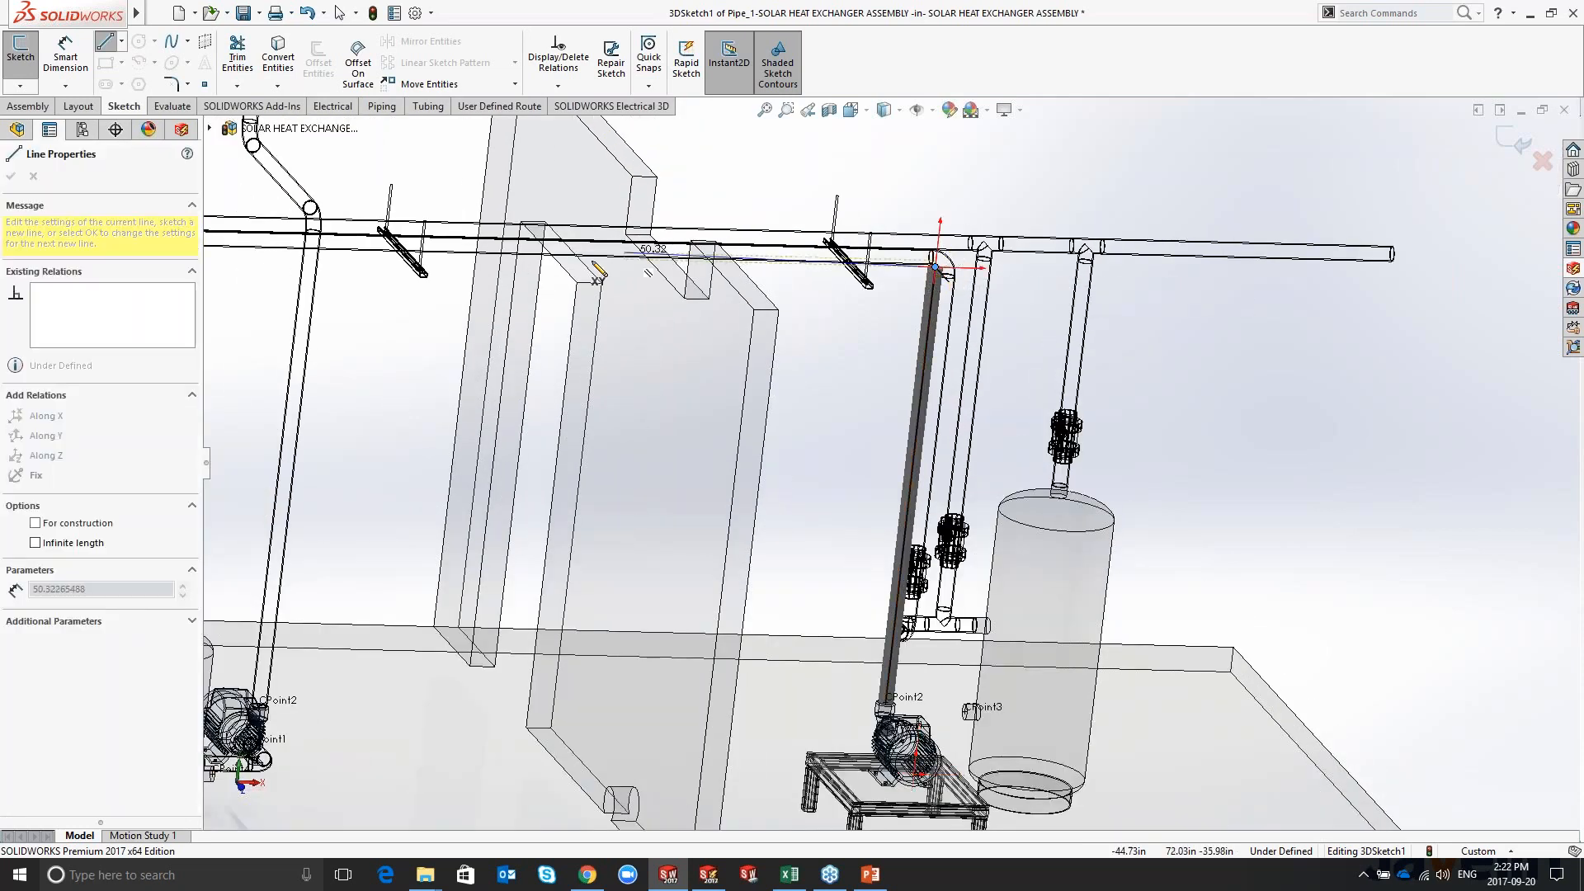
pyautogui.scroll(3, 558, 274)
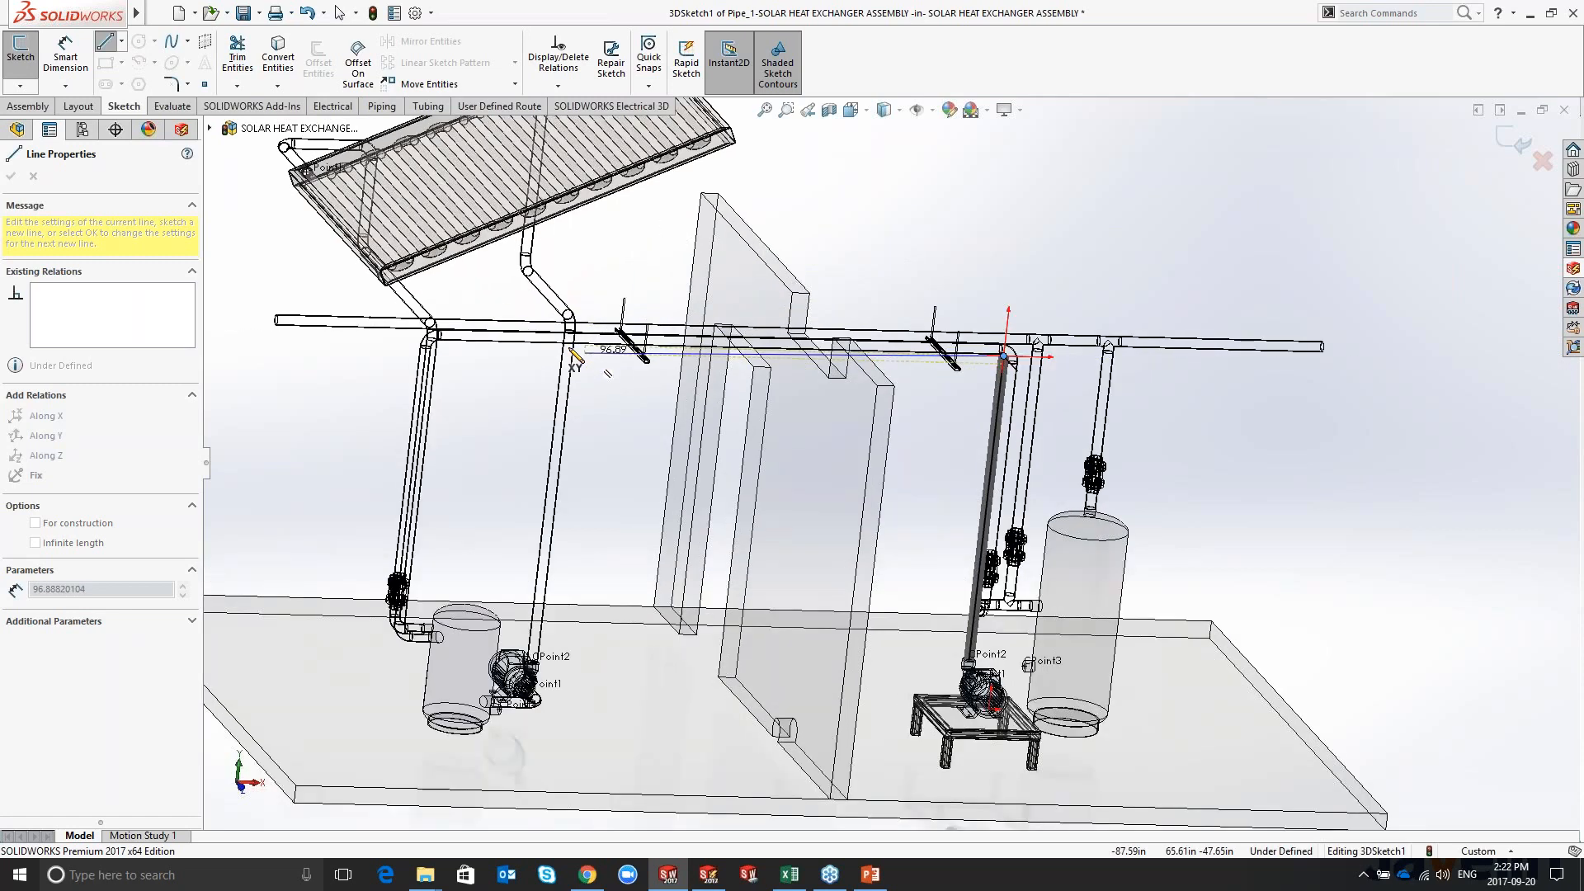
pyautogui.scroll(-4, 575, 355)
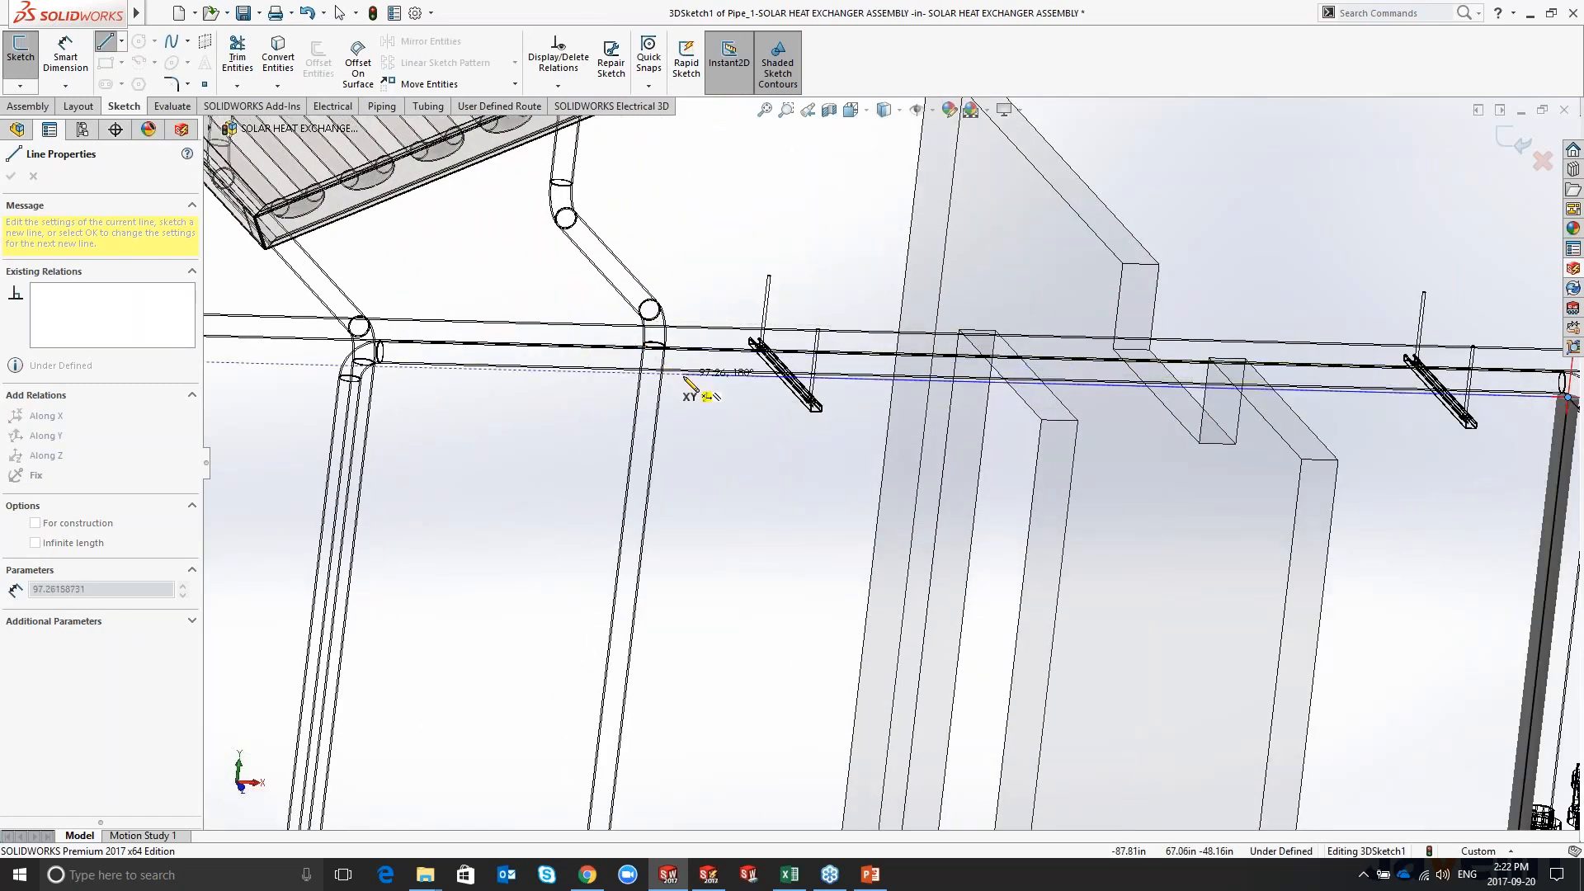
pyautogui.click(738, 376)
pyautogui.scroll(3, 726, 525)
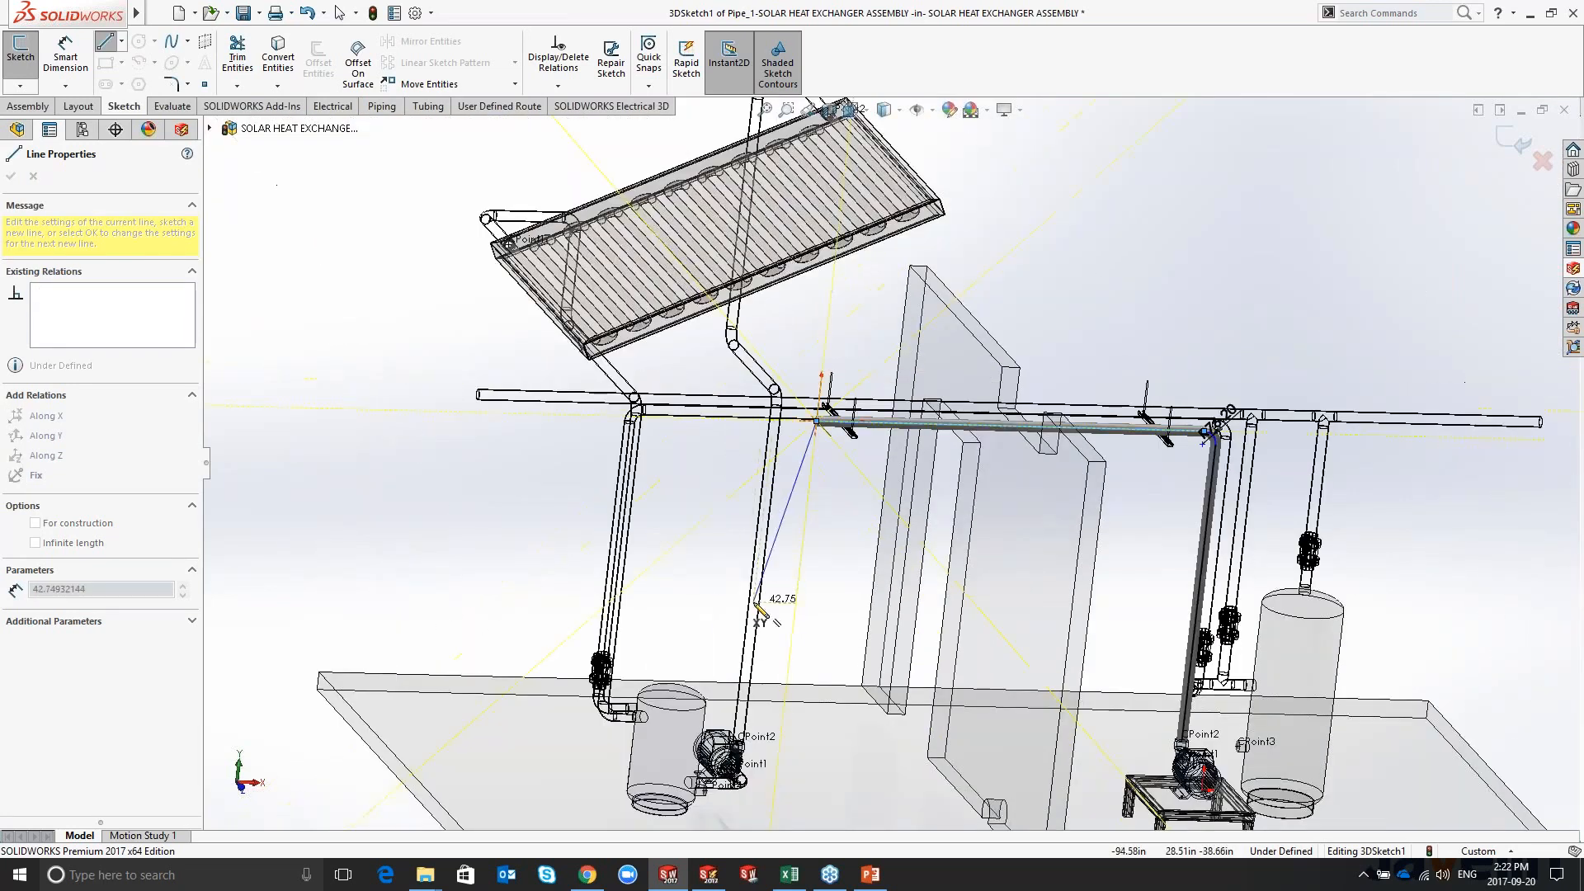
# Step: Sketch a vertical route line from the horizontal pipe's end down to the level of the heat exchanger's lower nozzle
pyautogui.click(775, 779)
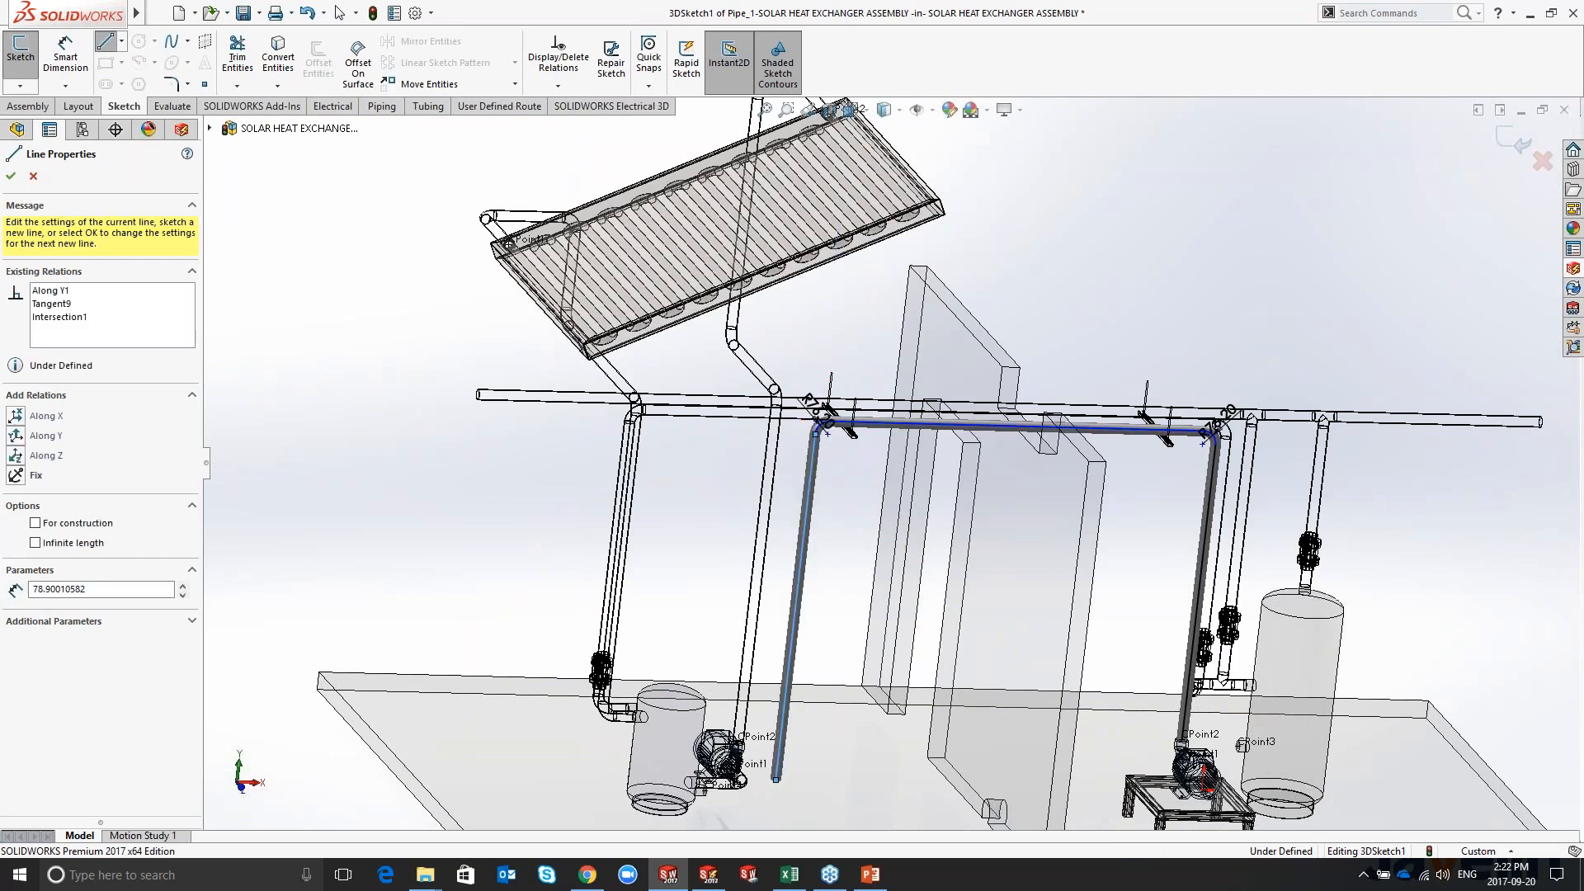
pyautogui.scroll(-6, 745, 752)
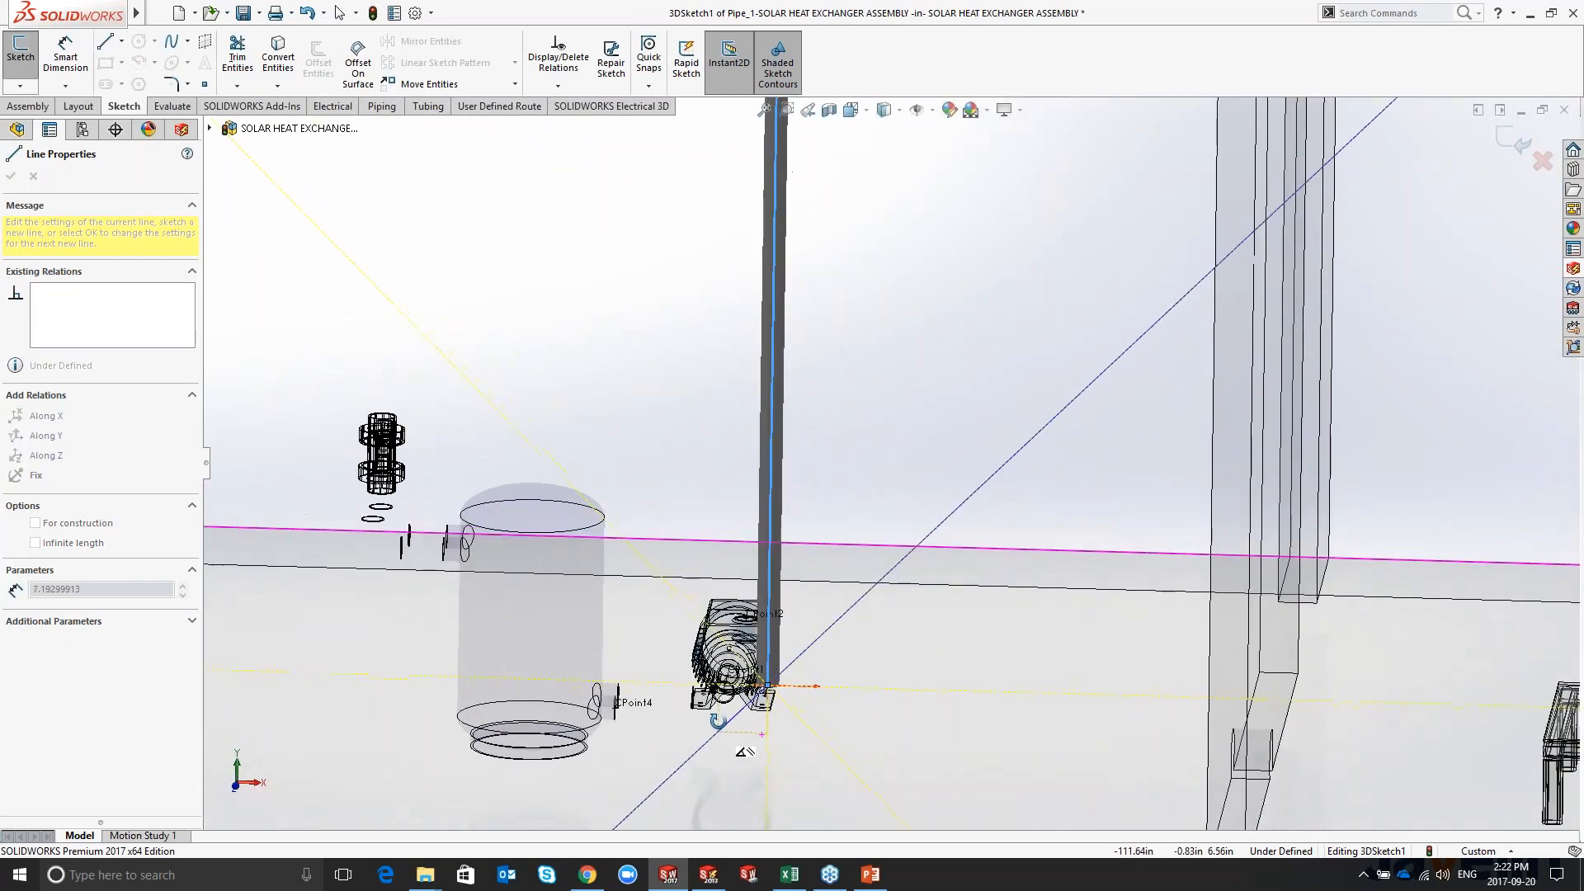
pyautogui.click(765, 708)
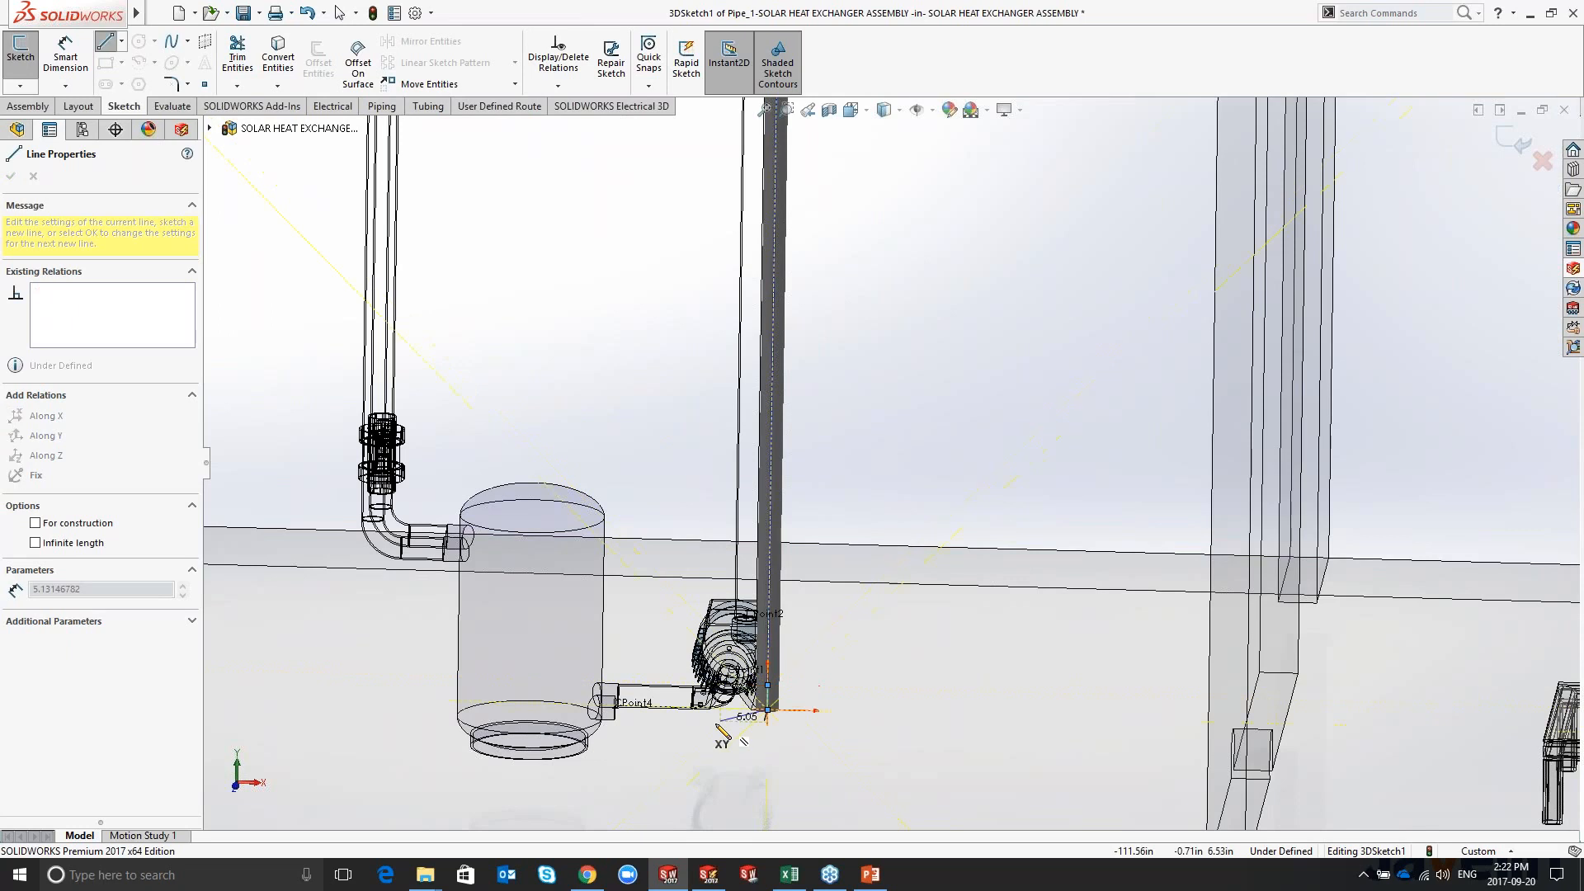
# Step: Sketch the last route line horizontally to connection point CPoint4 on the heat exchanger's lower nozzle and finish the route, returning to the main assembly
pyautogui.click(614, 703)
pyautogui.scroll(-1, 625, 738)
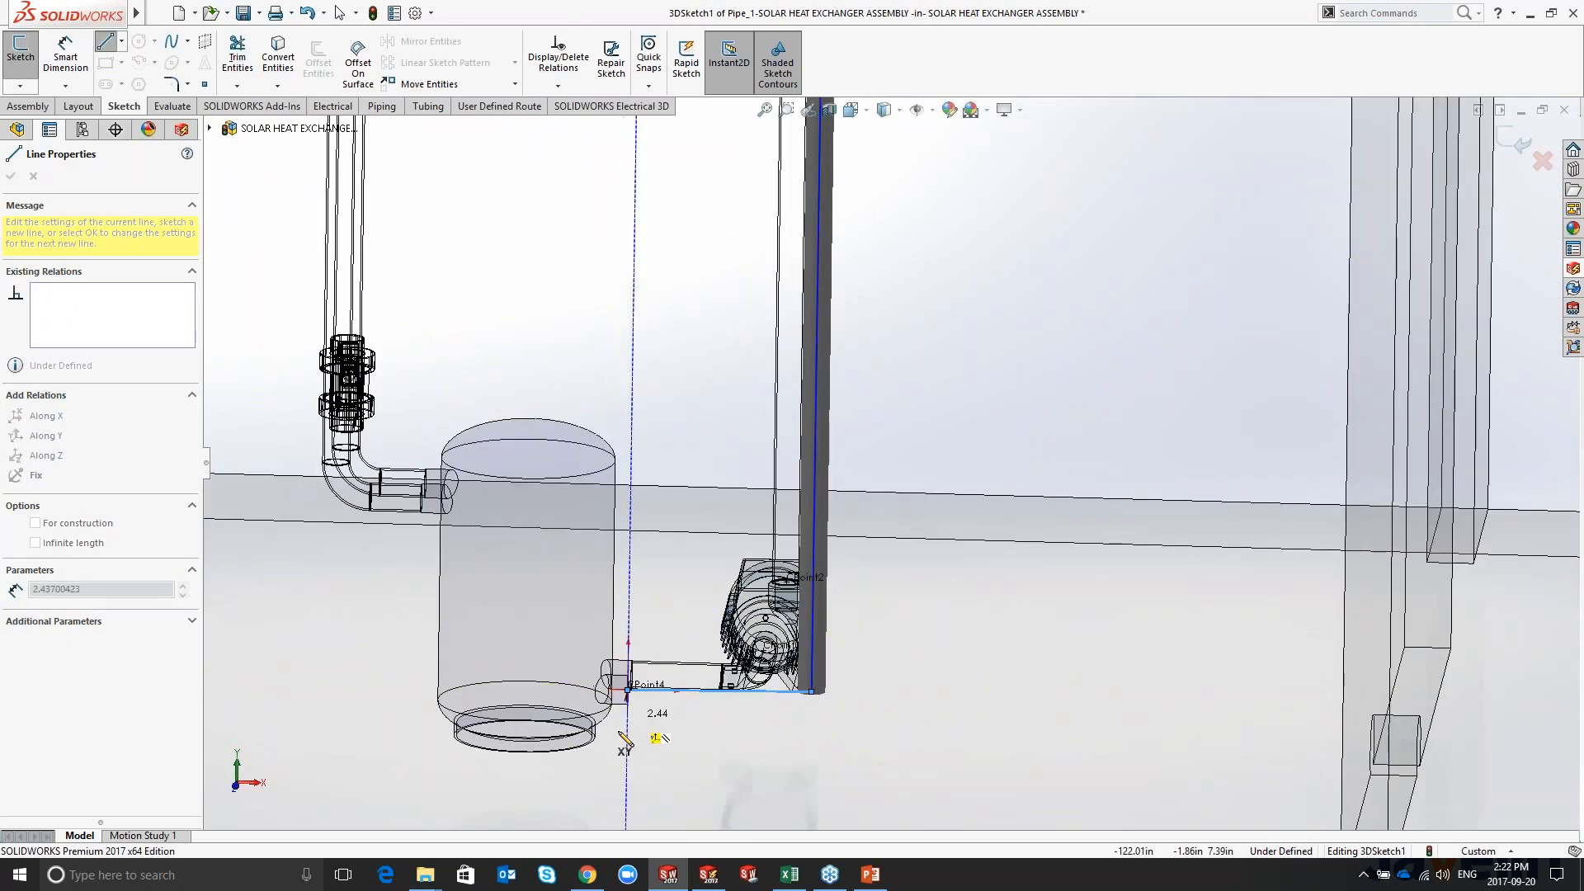
pyautogui.scroll(-5, 623, 737)
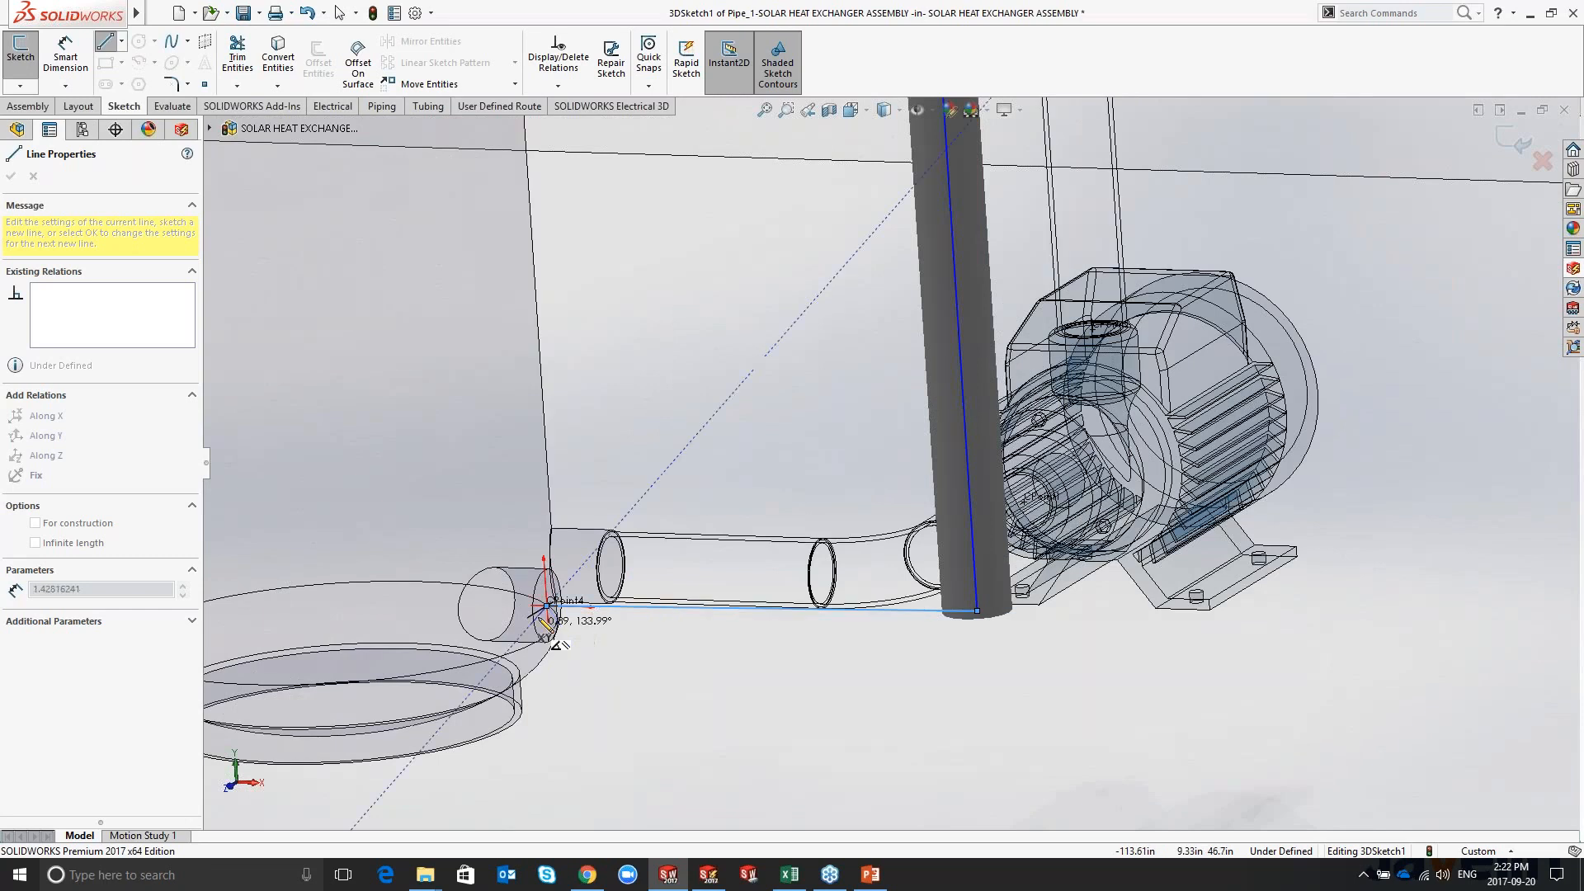
pyautogui.scroll(-5, 546, 625)
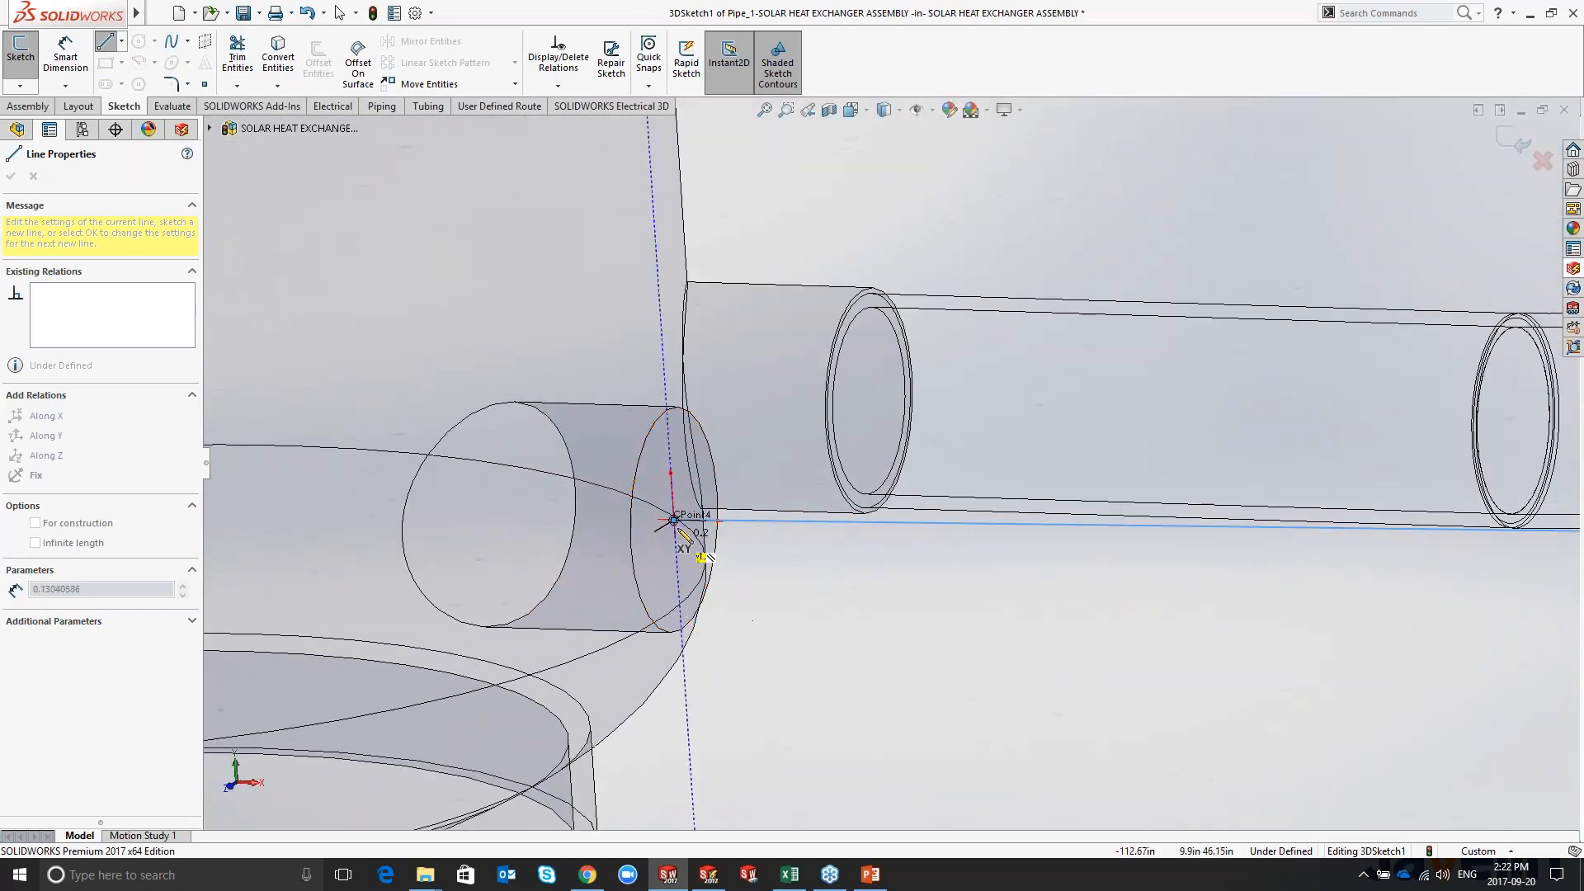
pyautogui.click(676, 524)
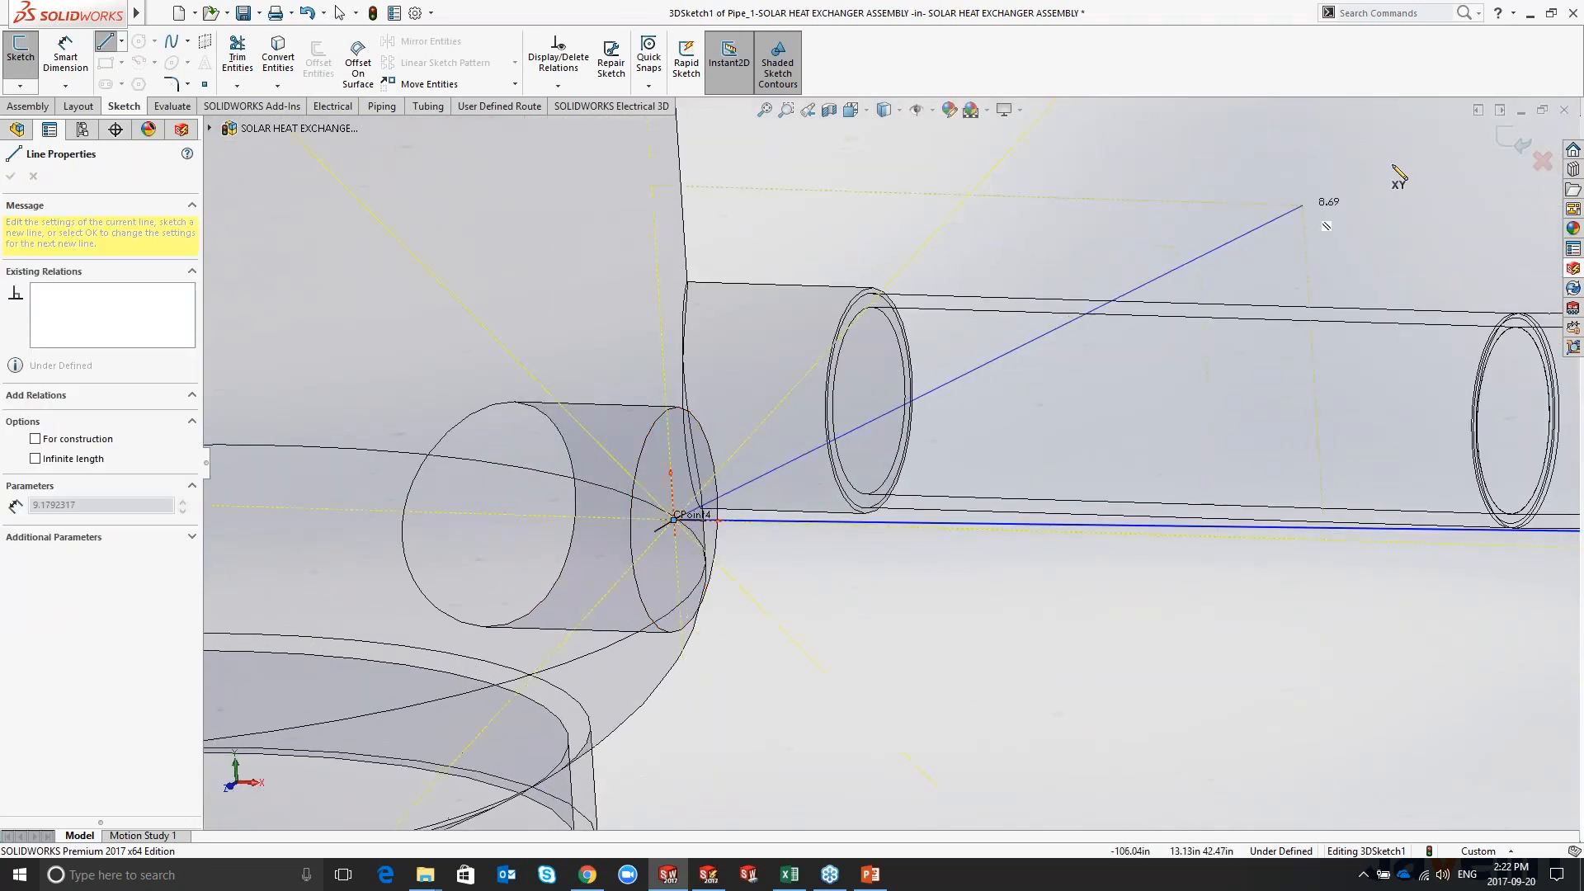
pyautogui.click(1515, 141)
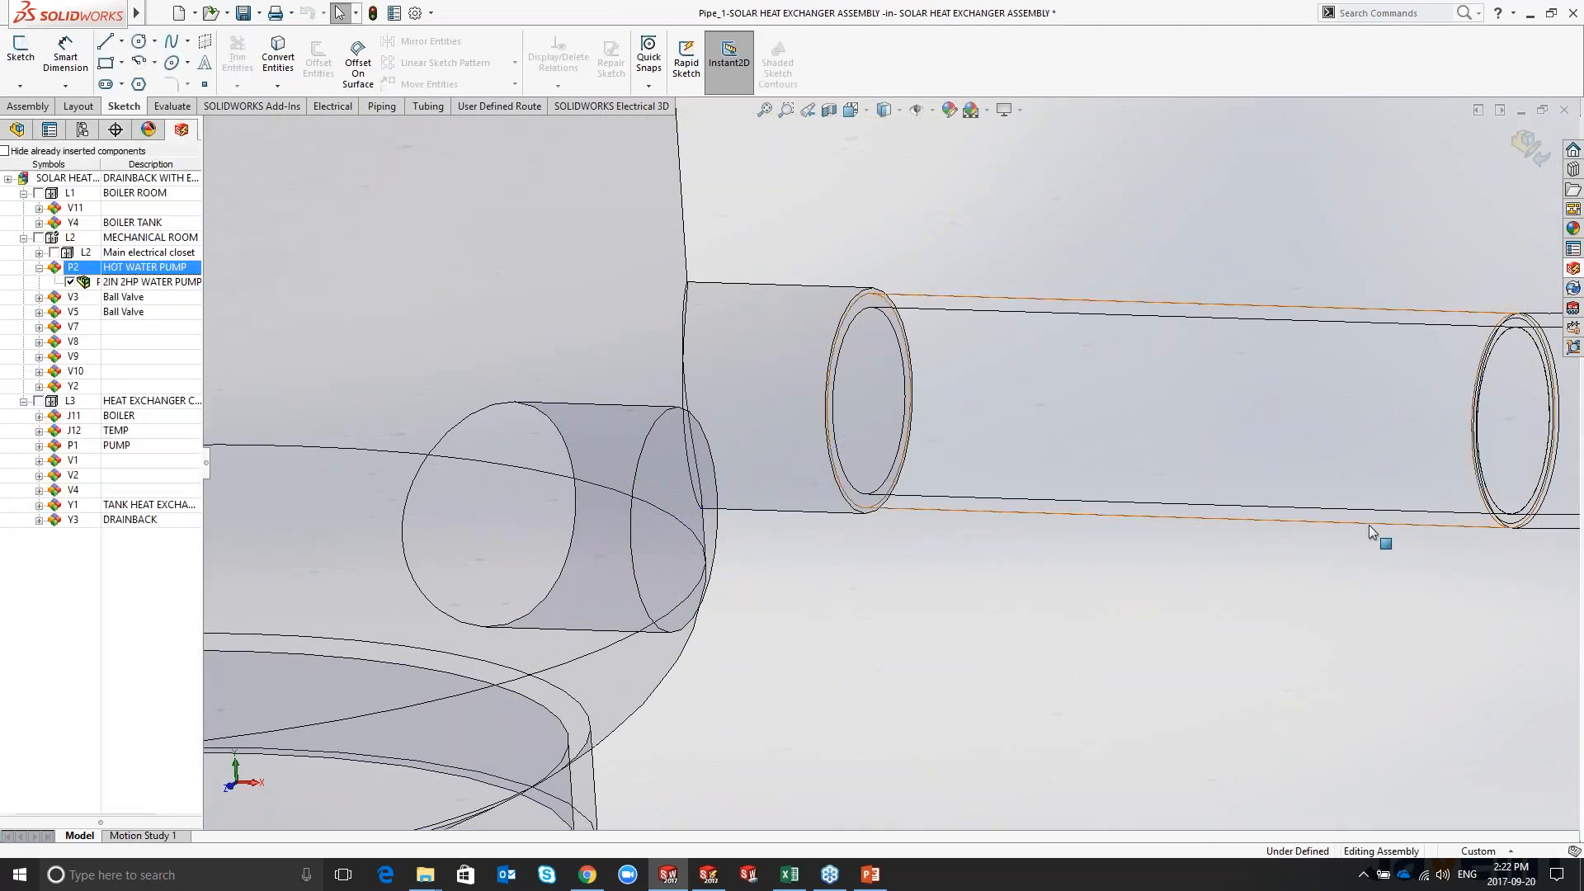
pyautogui.click(1526, 149)
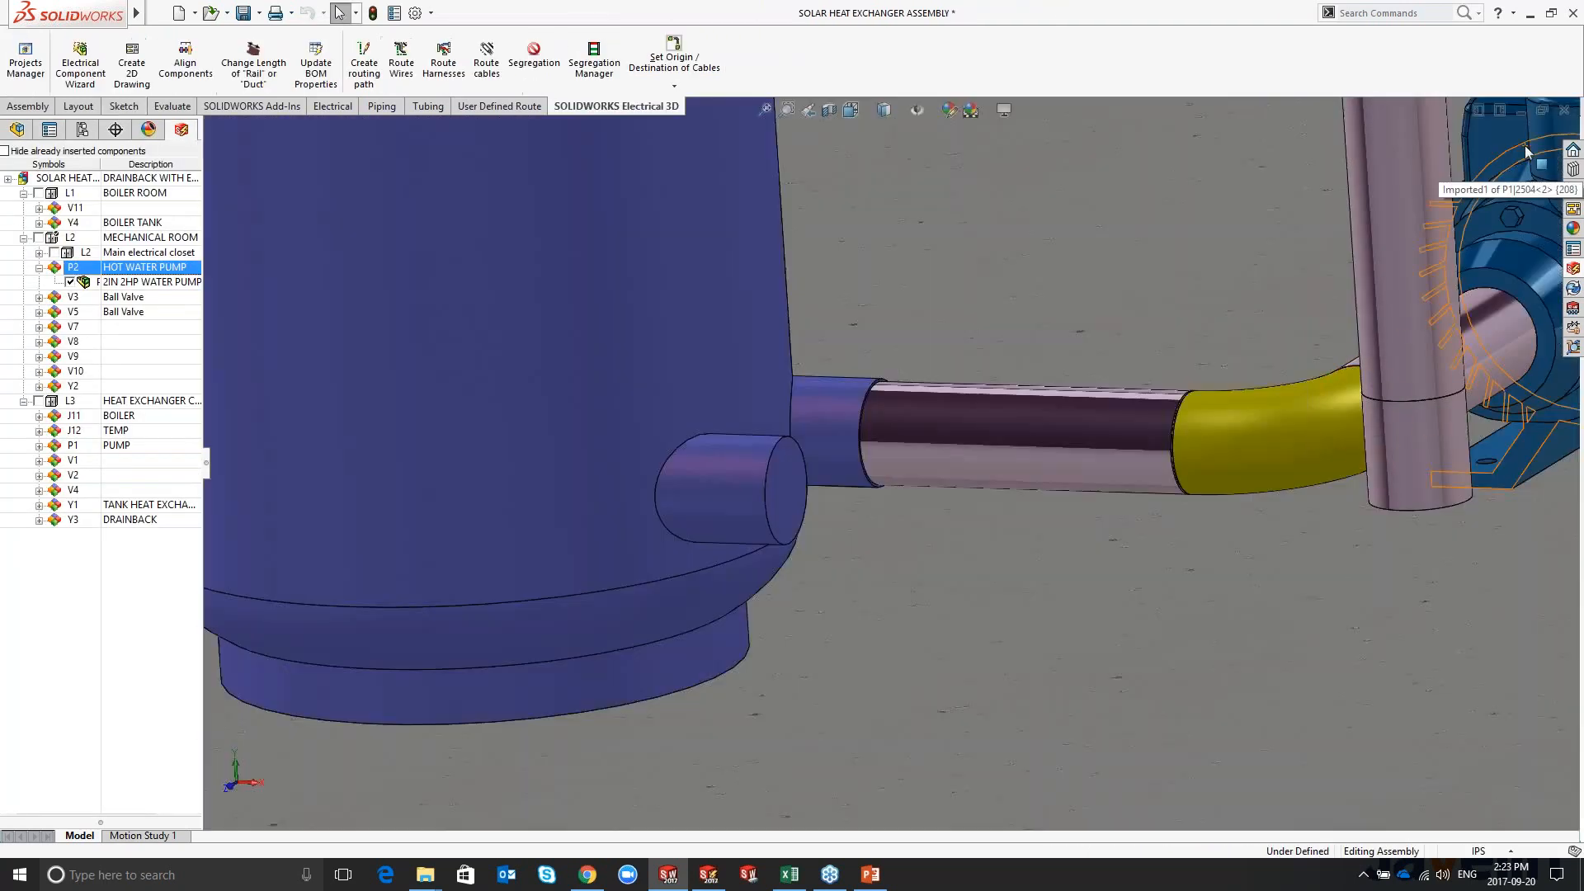
# Step: Inspect the finished pipe run from the heat exchanger's lower nozzle through the wall to hot water pump P2
pyautogui.scroll(-10, 1259, 643)
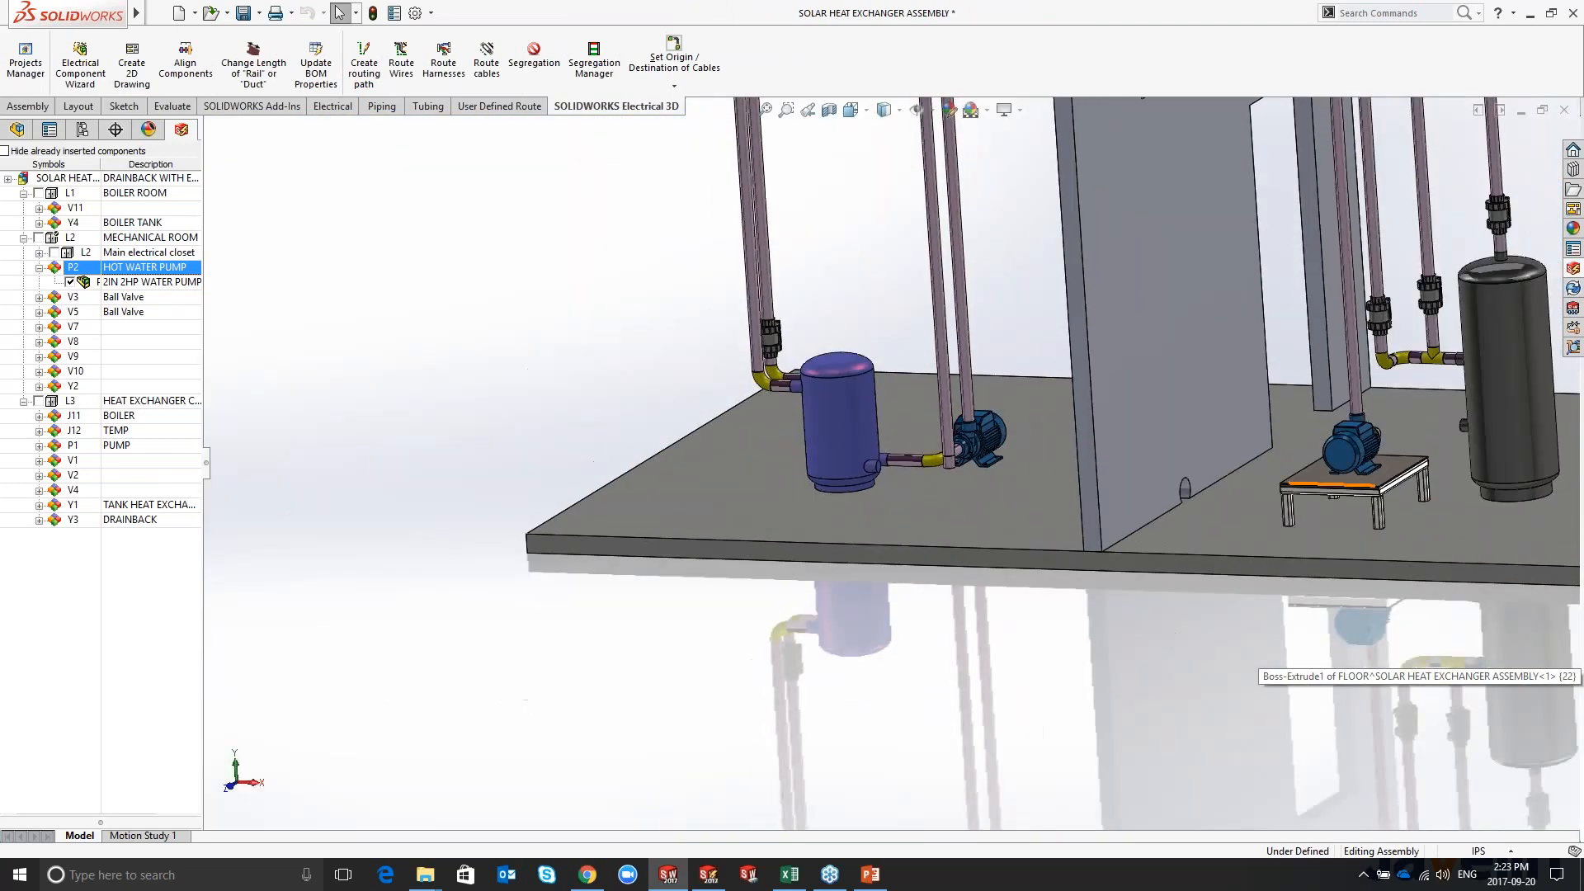
pyautogui.scroll(-9, 1330, 478)
pyautogui.scroll(6, 1062, 472)
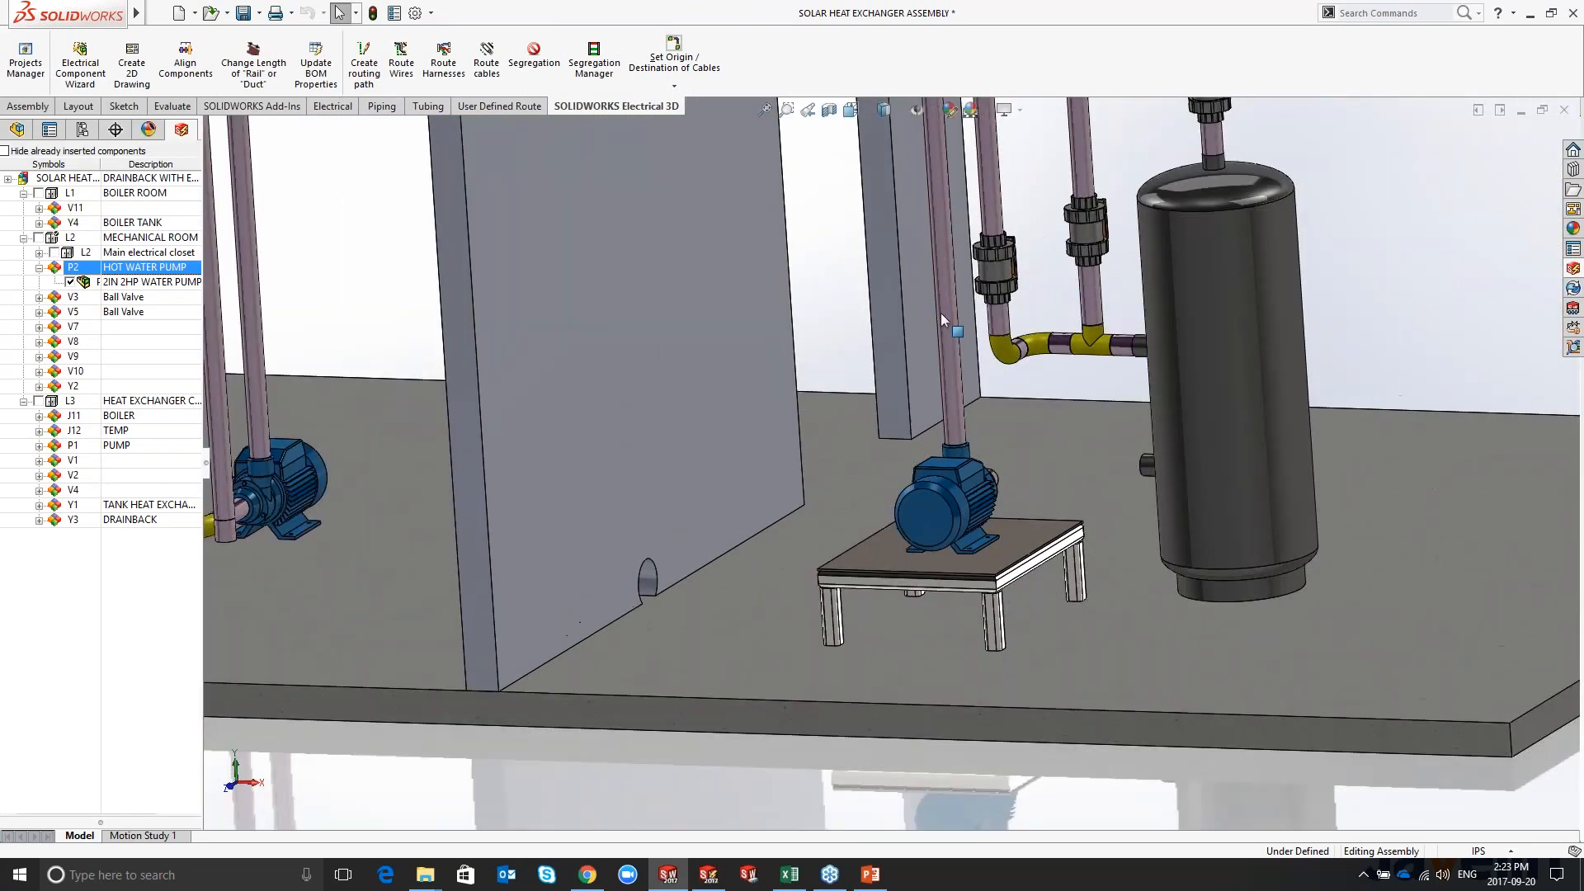
pyautogui.scroll(-8, 941, 315)
pyautogui.scroll(5, 930, 330)
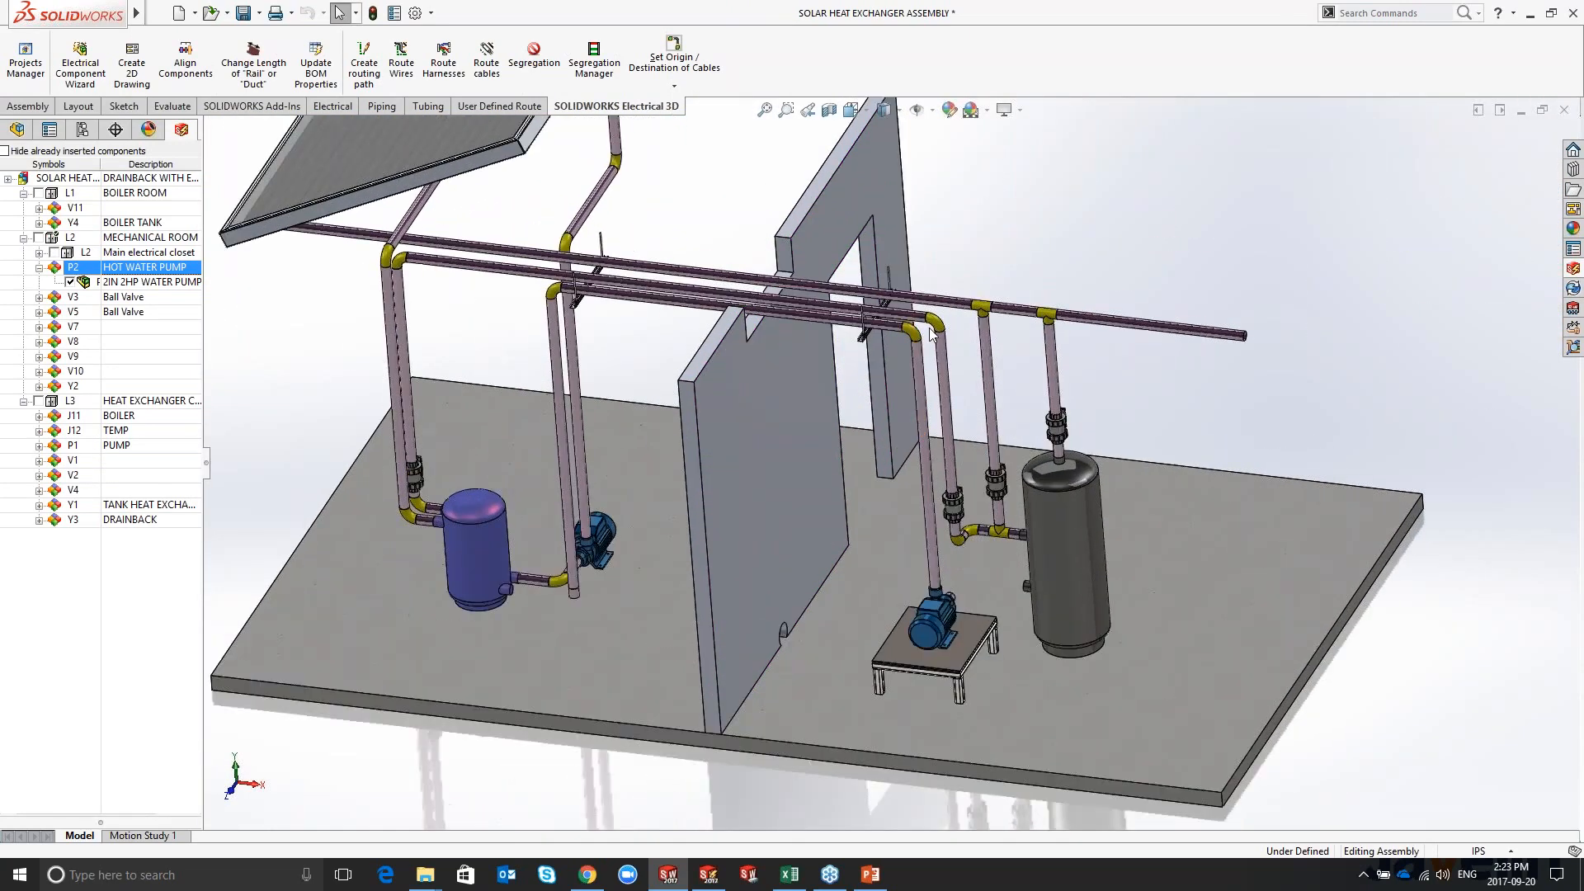
pyautogui.scroll(5, 931, 330)
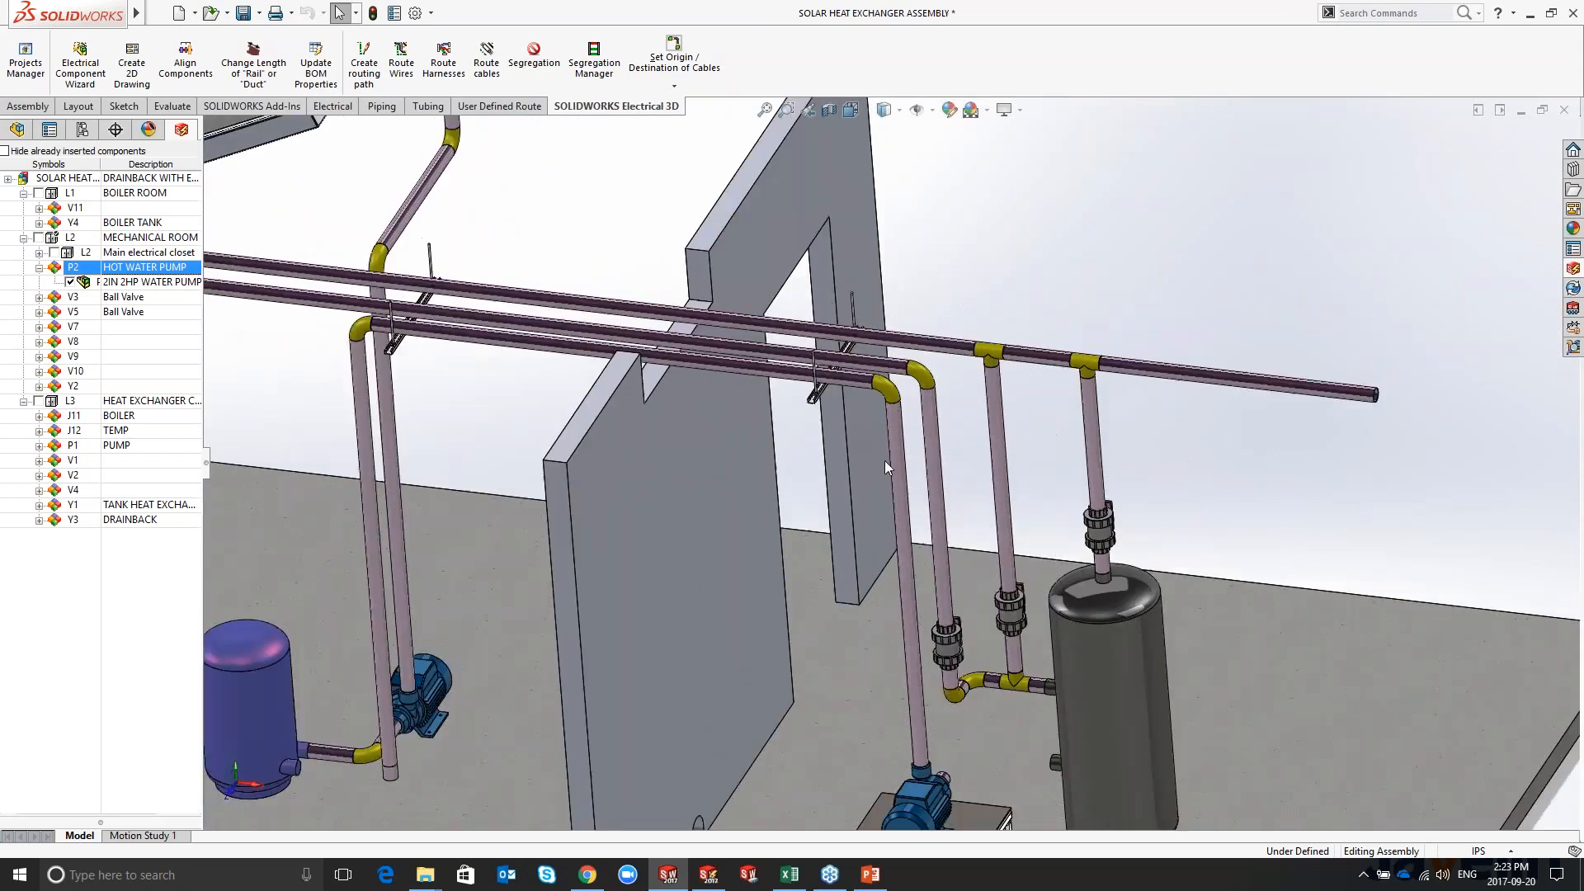
pyautogui.scroll(5, 884, 460)
pyautogui.scroll(-8, 919, 675)
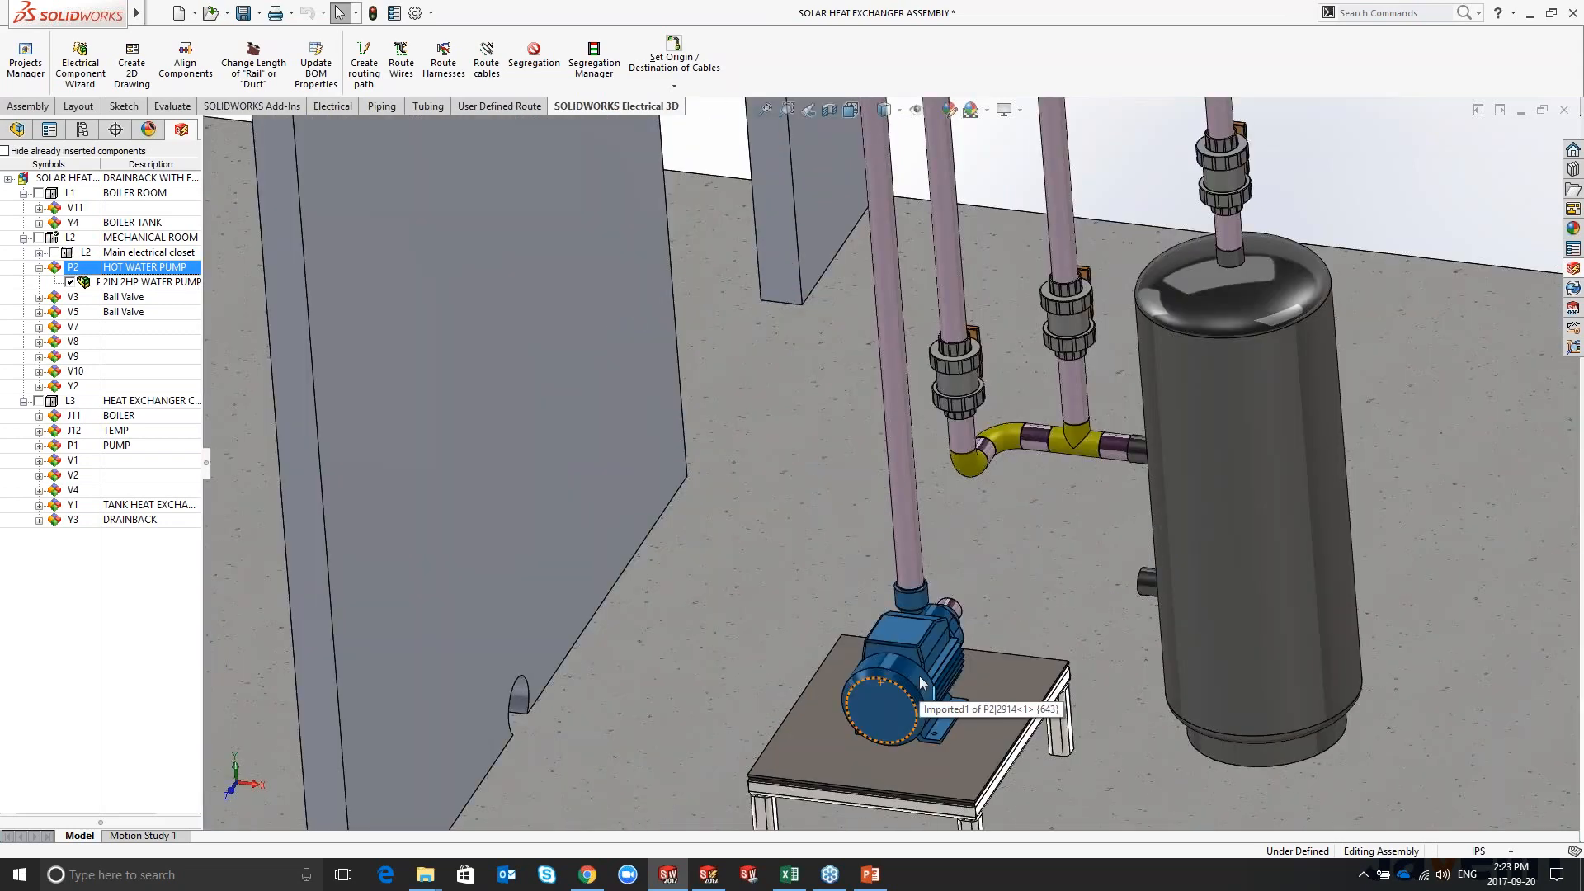
# Step: Reopen the Pipe_1 route on hot water pump P2 for editing
pyautogui.rightClick(909, 540)
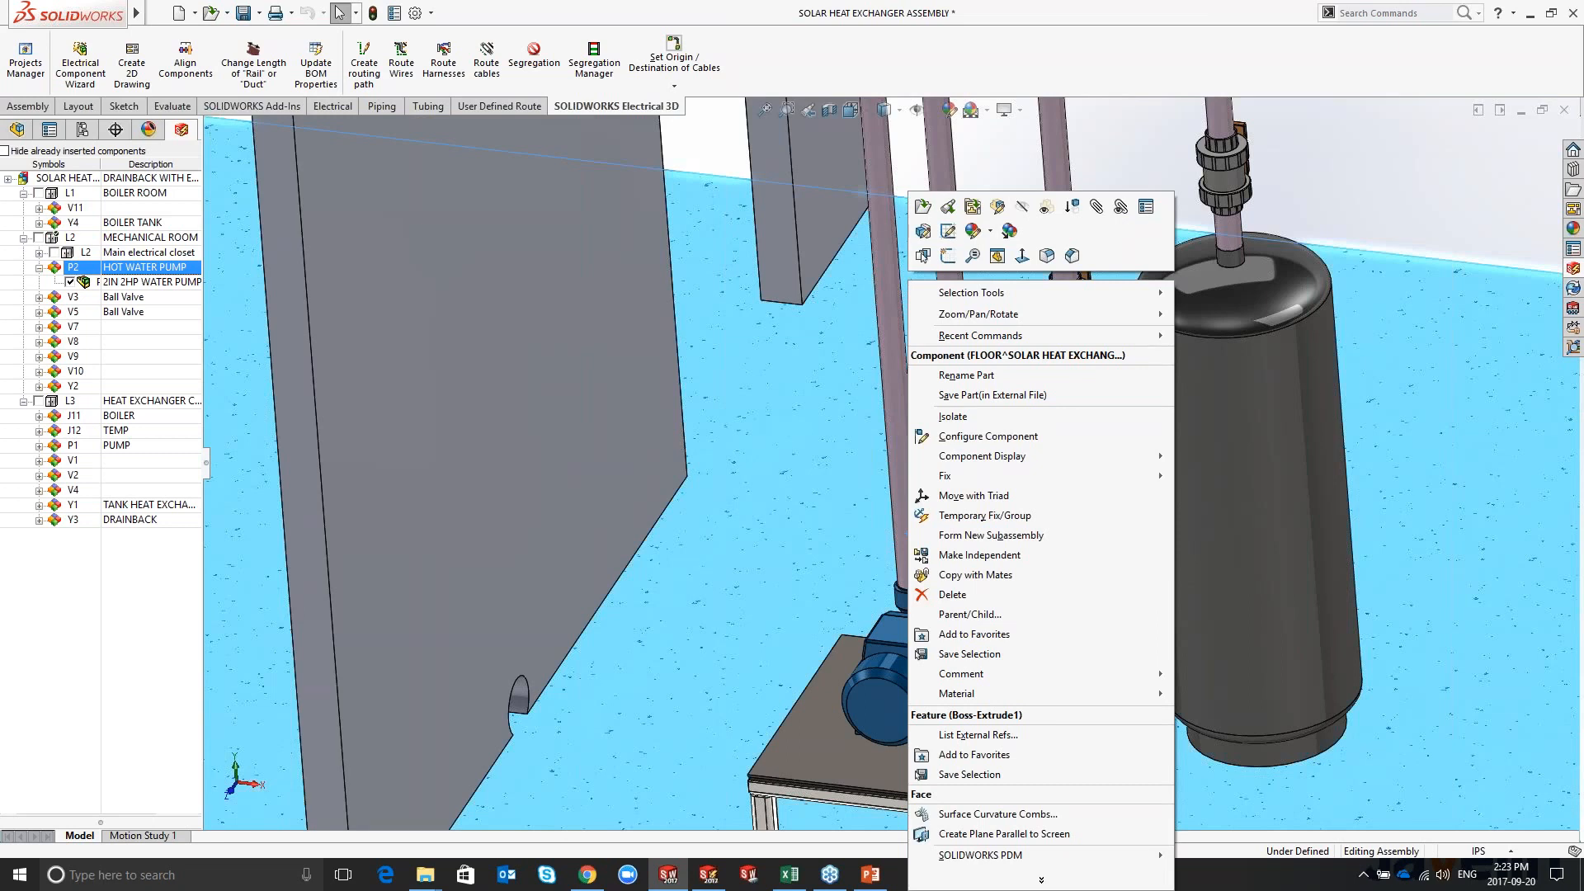
pyautogui.click(894, 454)
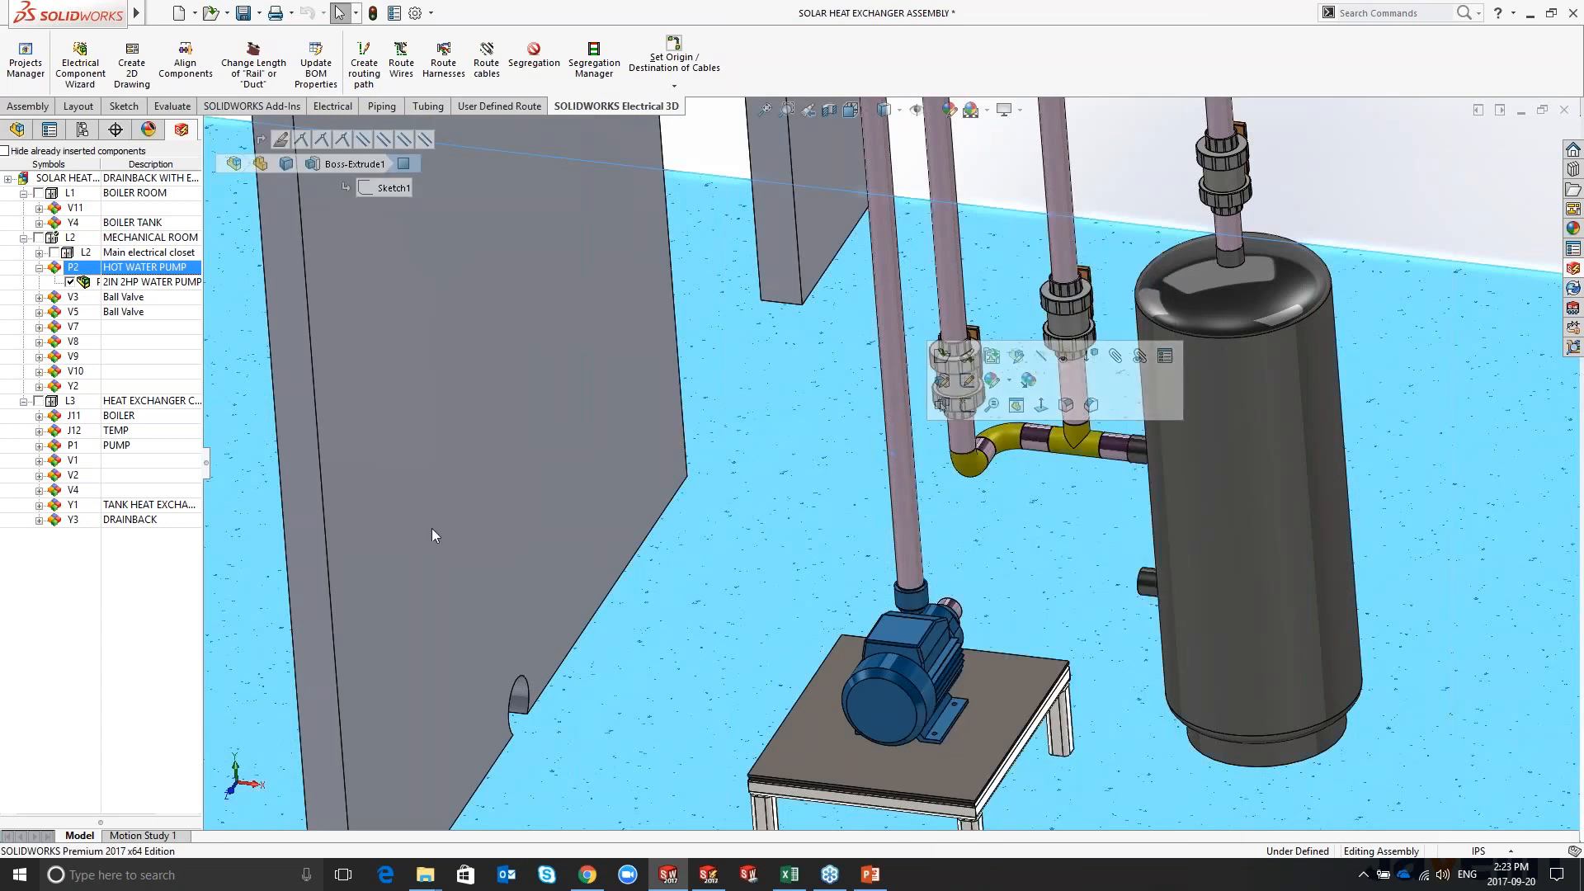
pyautogui.click(16, 130)
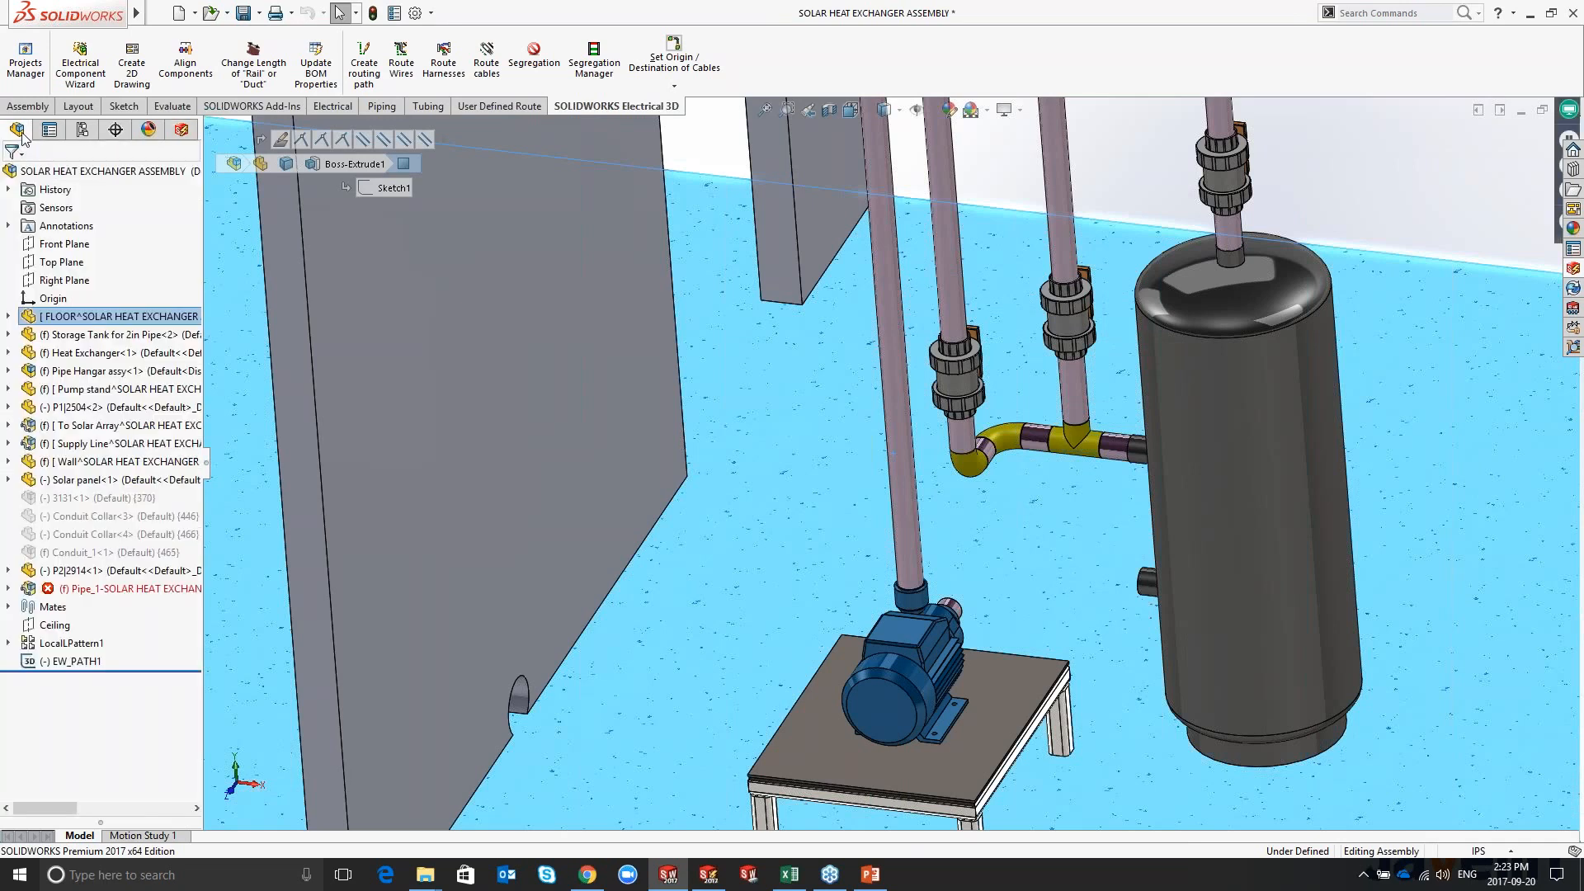
pyautogui.rightClick(86, 589)
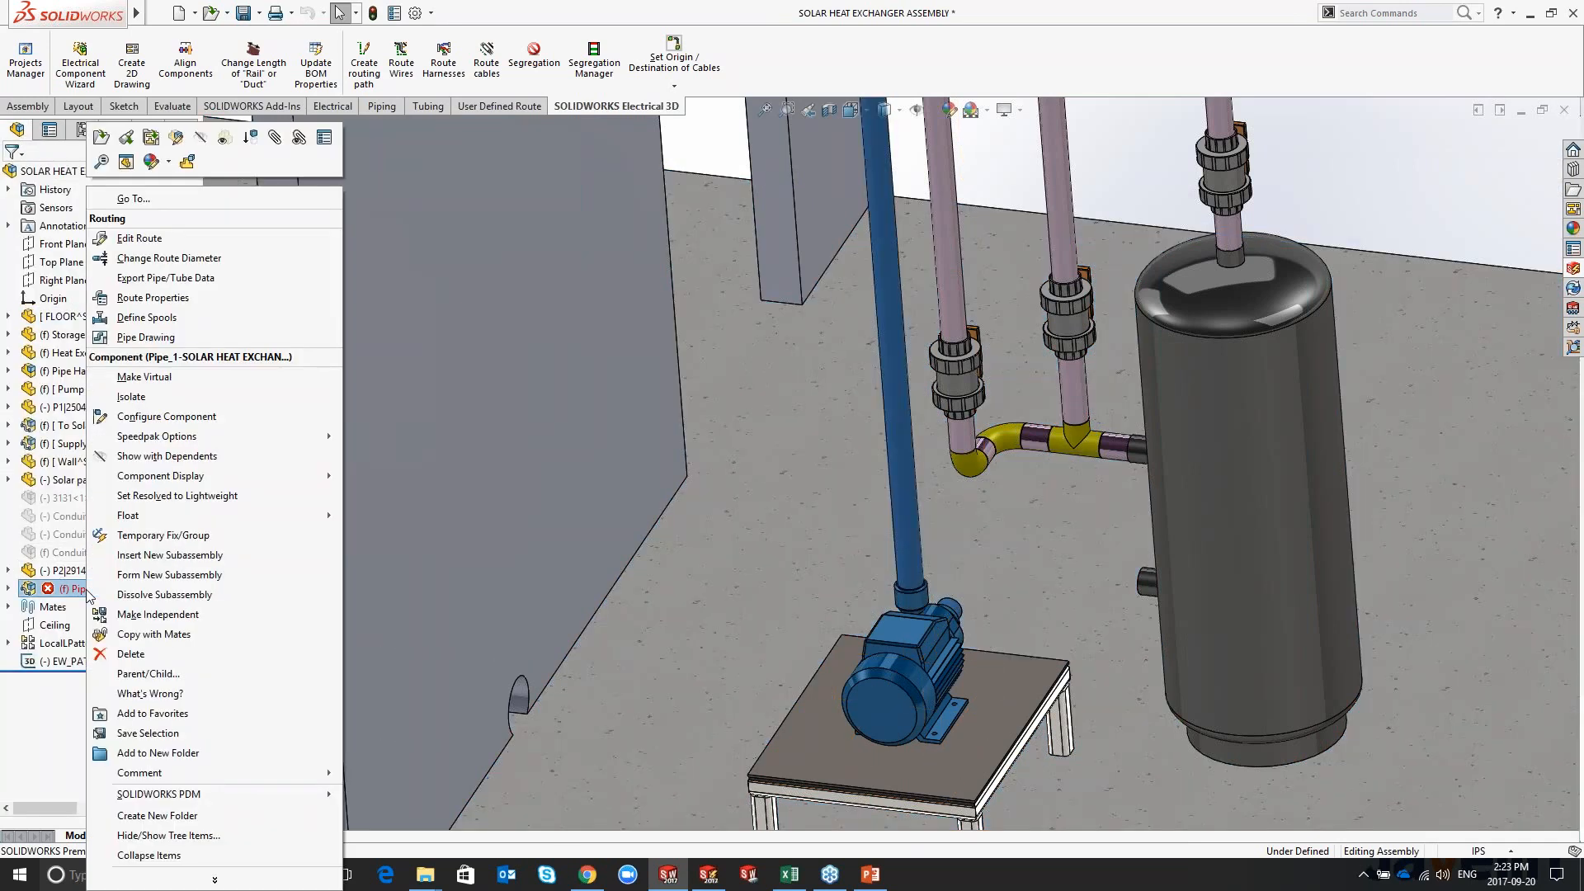
pyautogui.click(140, 237)
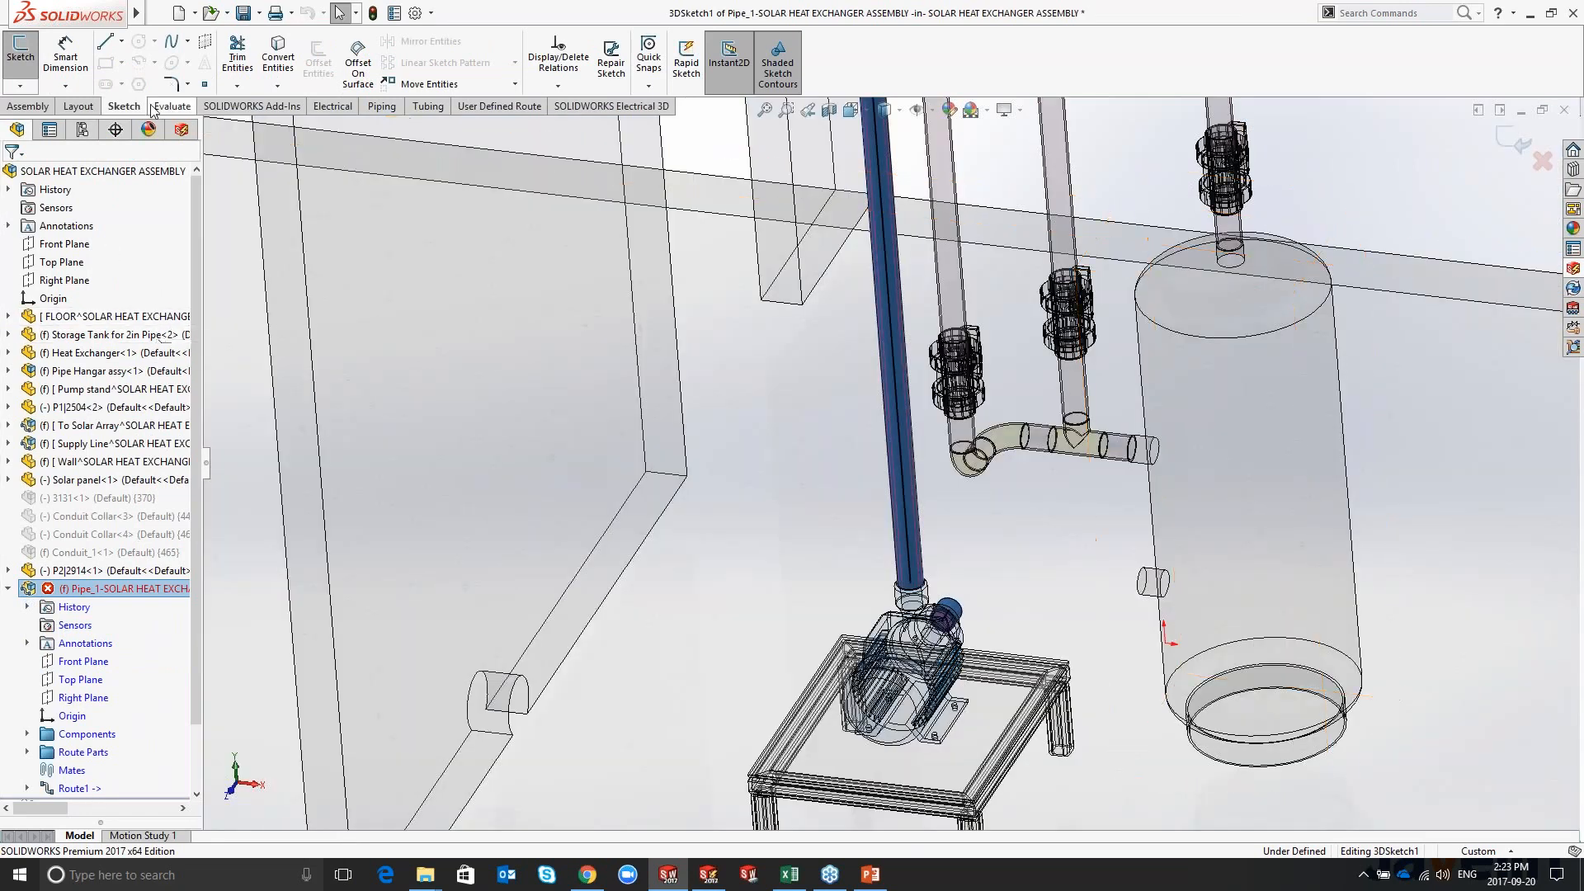
# Step: Insert ball valve V3 from the mechanical room's components into the vertical pipe just above pump P2 and finish the route edit
pyautogui.click(181, 129)
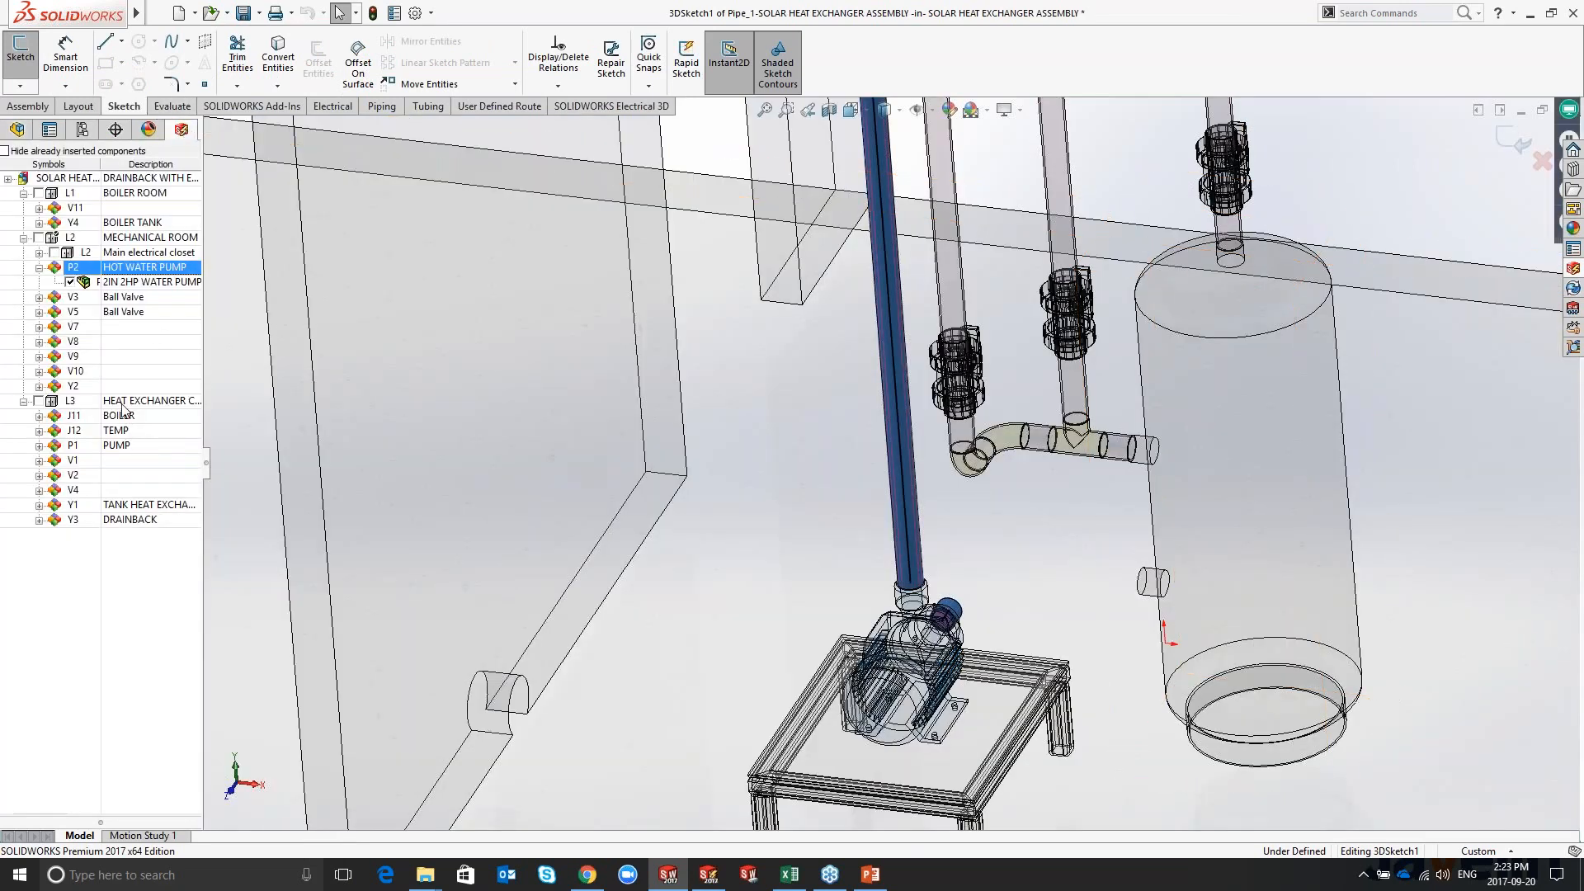
pyautogui.rightClick(122, 299)
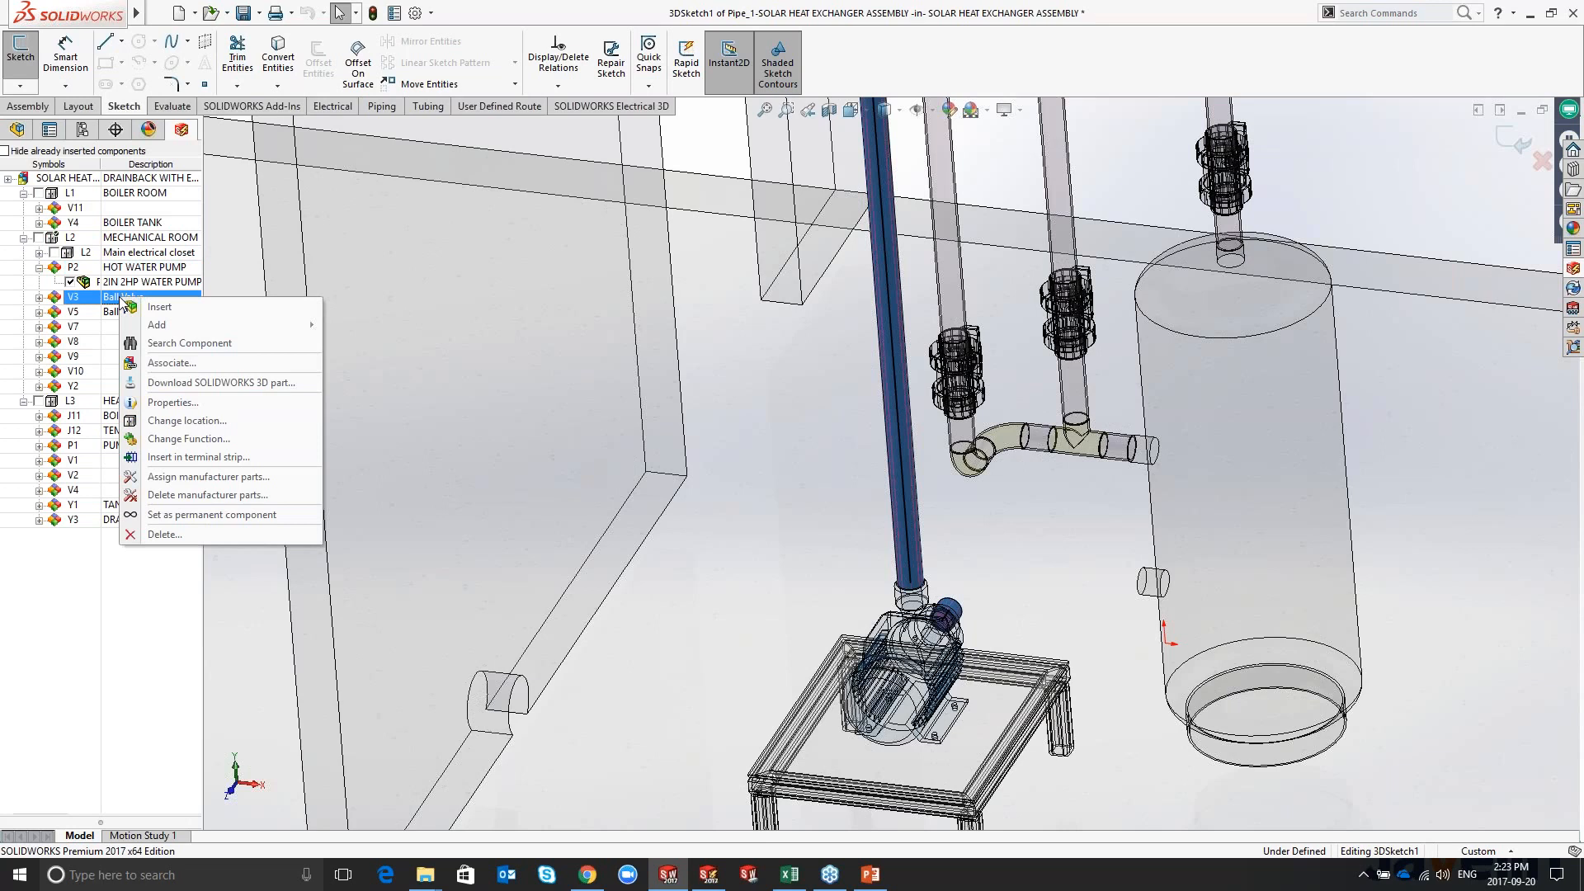
pyautogui.click(159, 306)
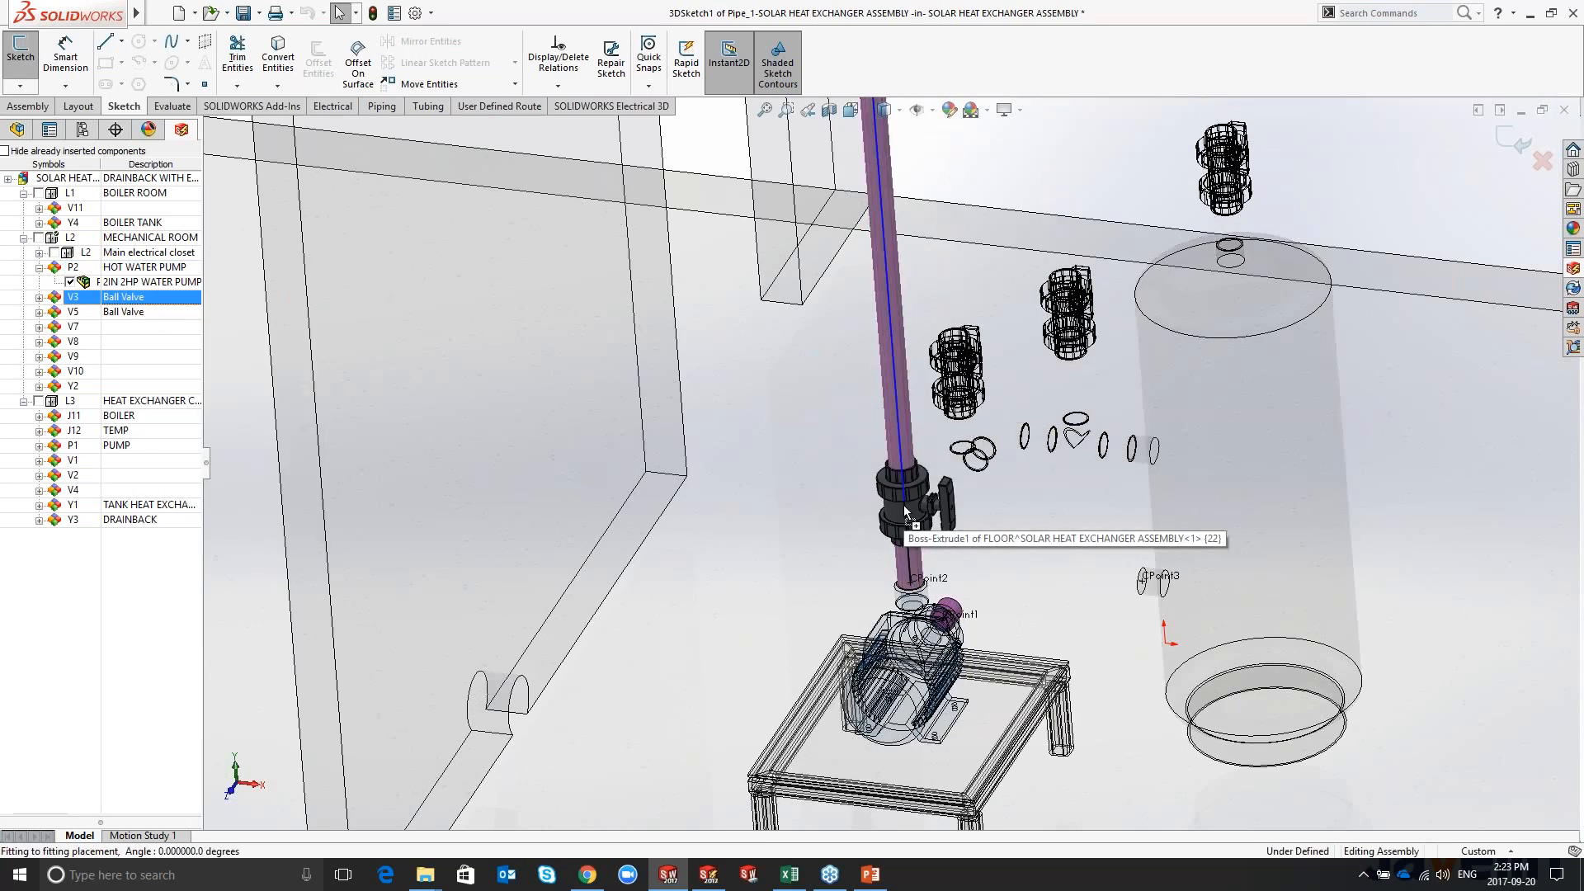
pyautogui.click(906, 528)
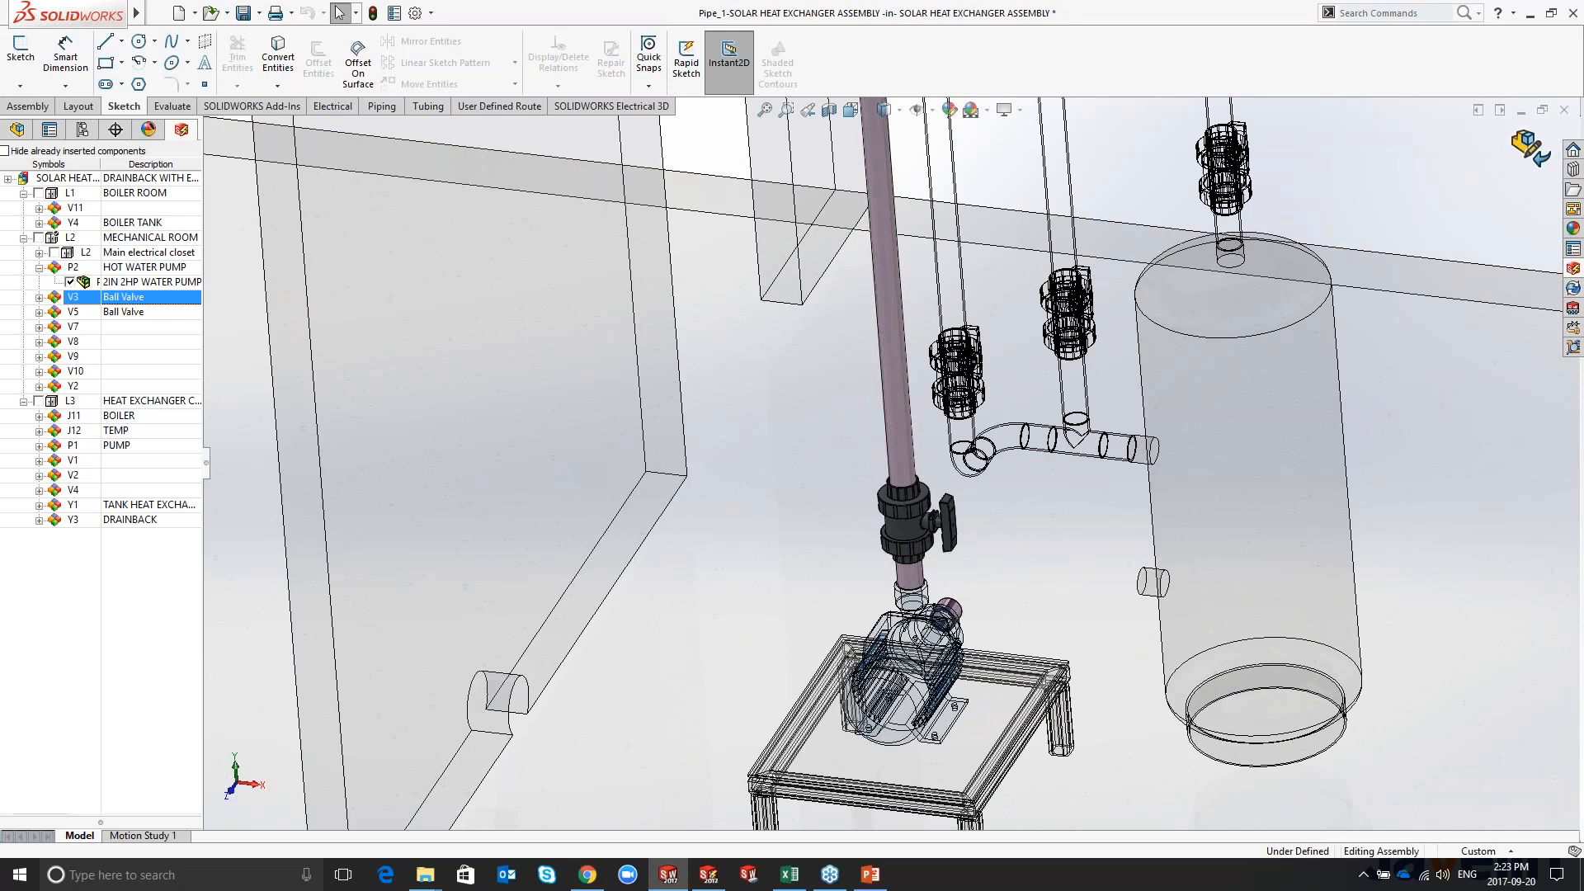
pyautogui.click(1526, 146)
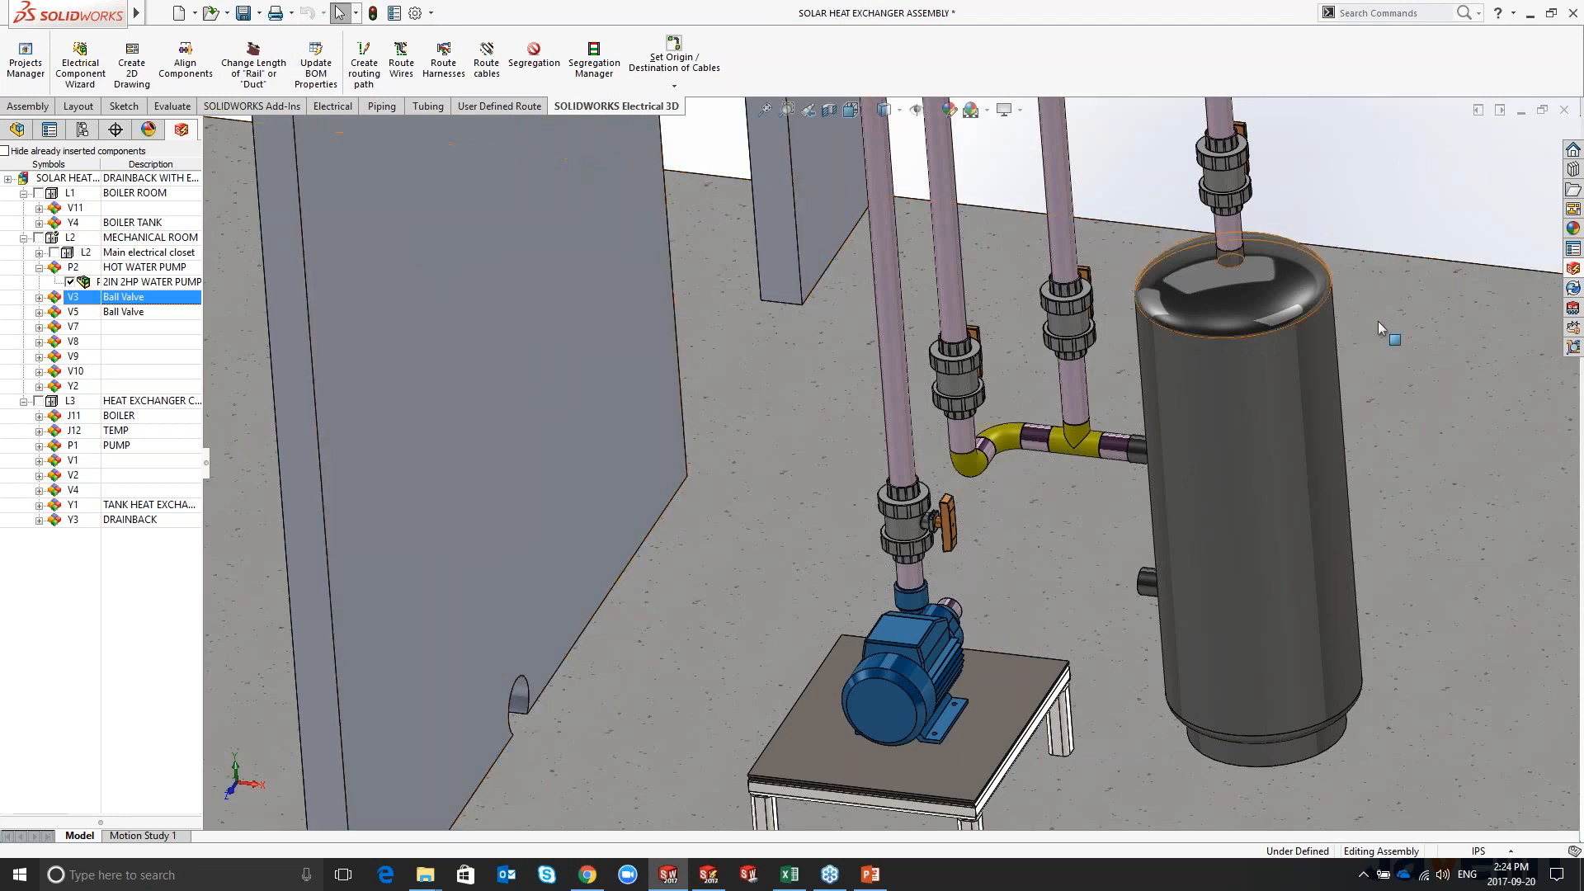
# Step: Switch to SOLIDWORKS Electrical, open the project's report manager and widen the Mark column of the Bill Of Materials report
pyautogui.click(1573, 268)
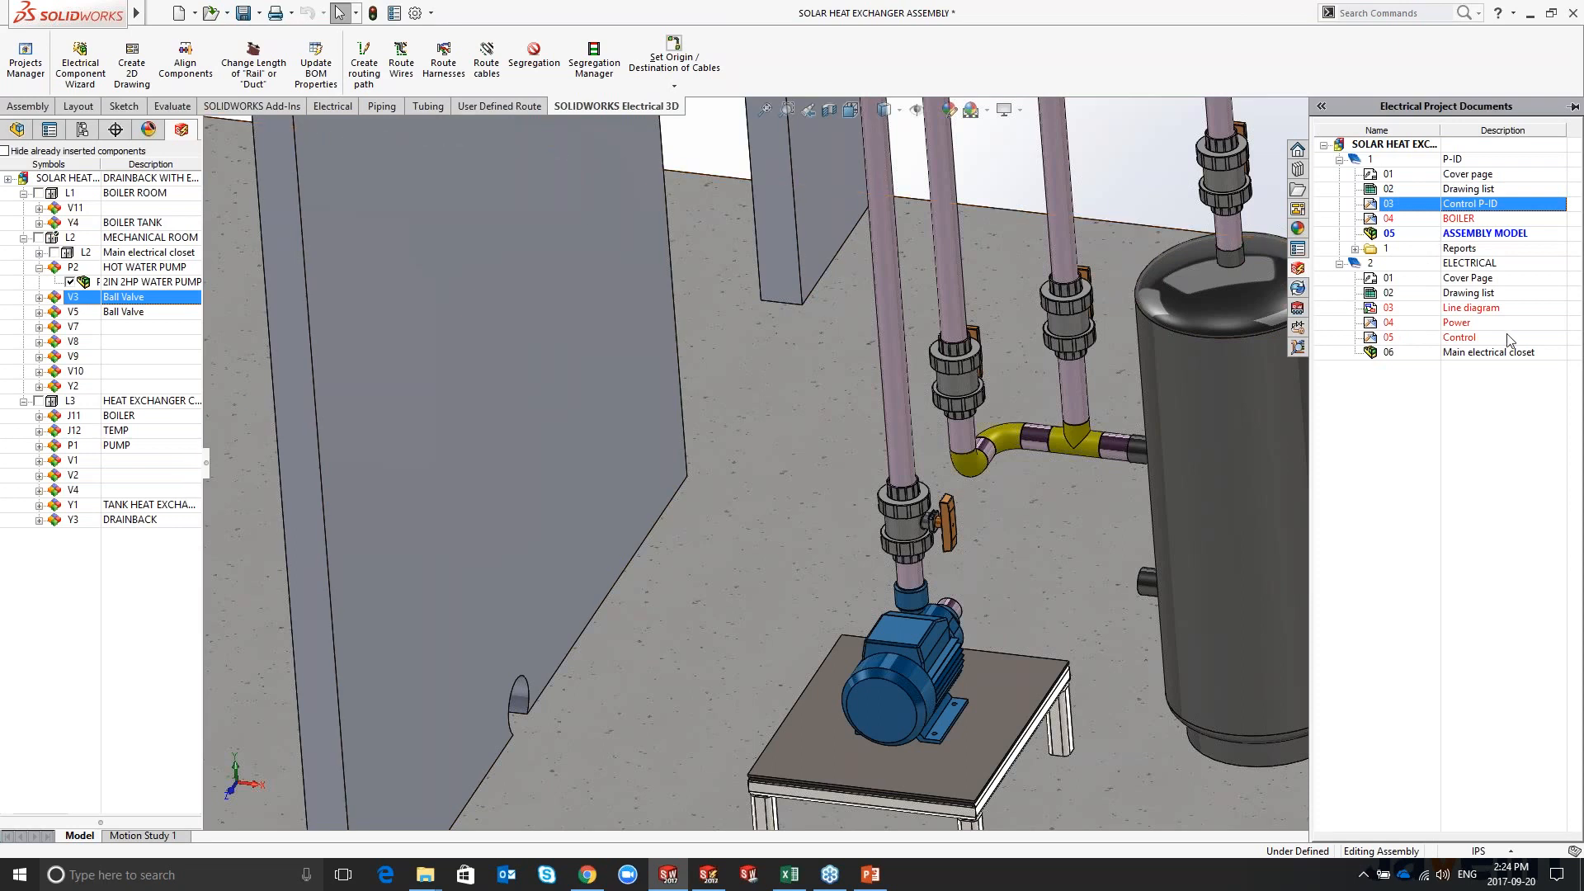
pyautogui.click(711, 876)
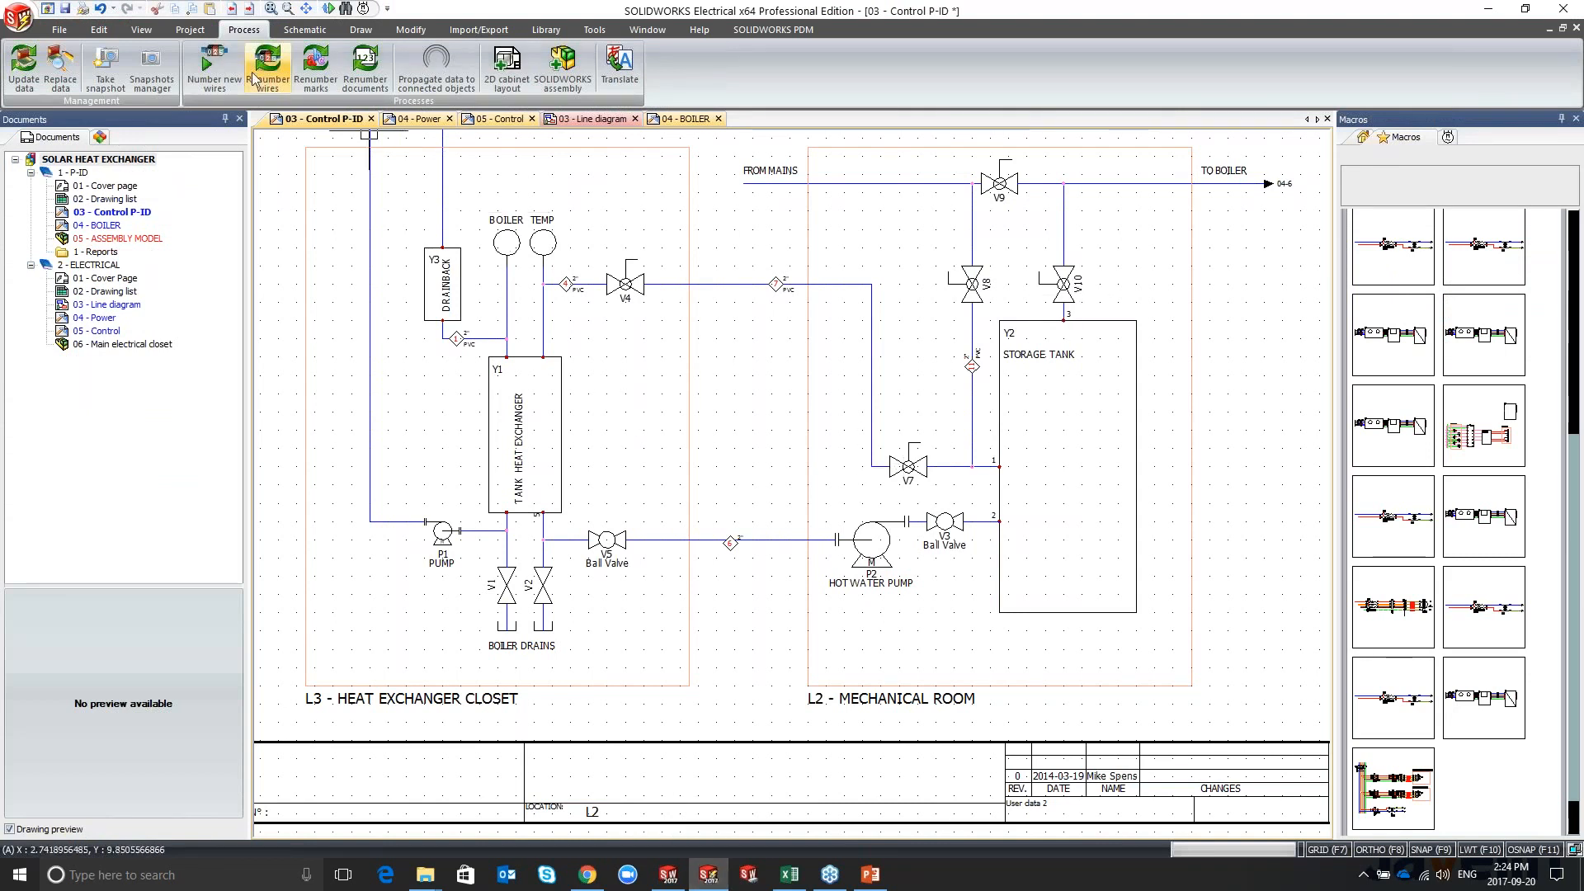
pyautogui.click(190, 29)
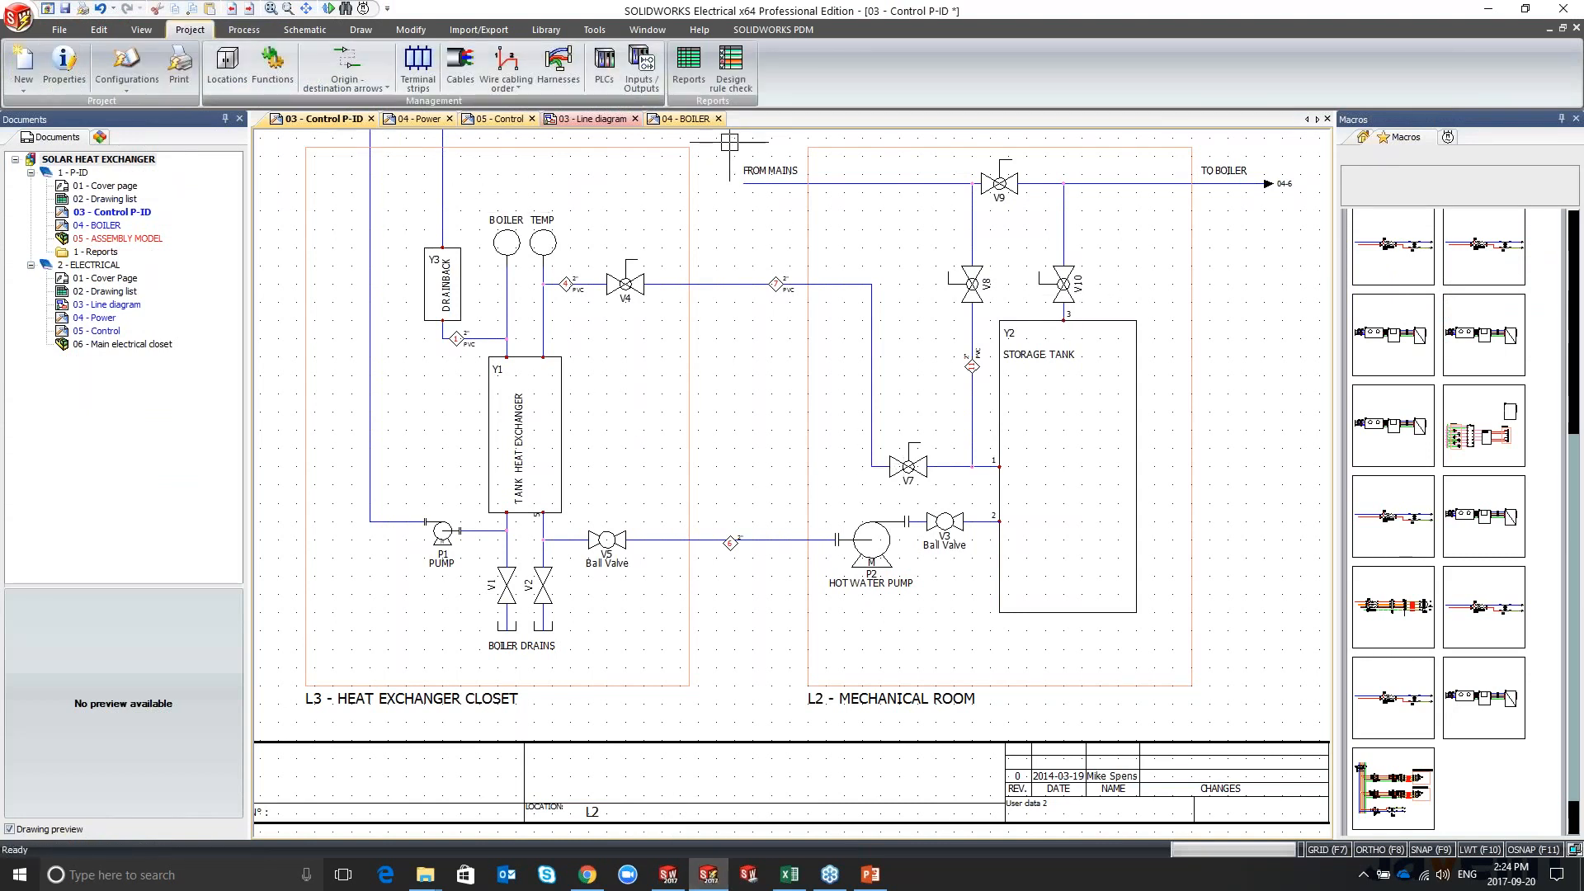
pyautogui.click(689, 70)
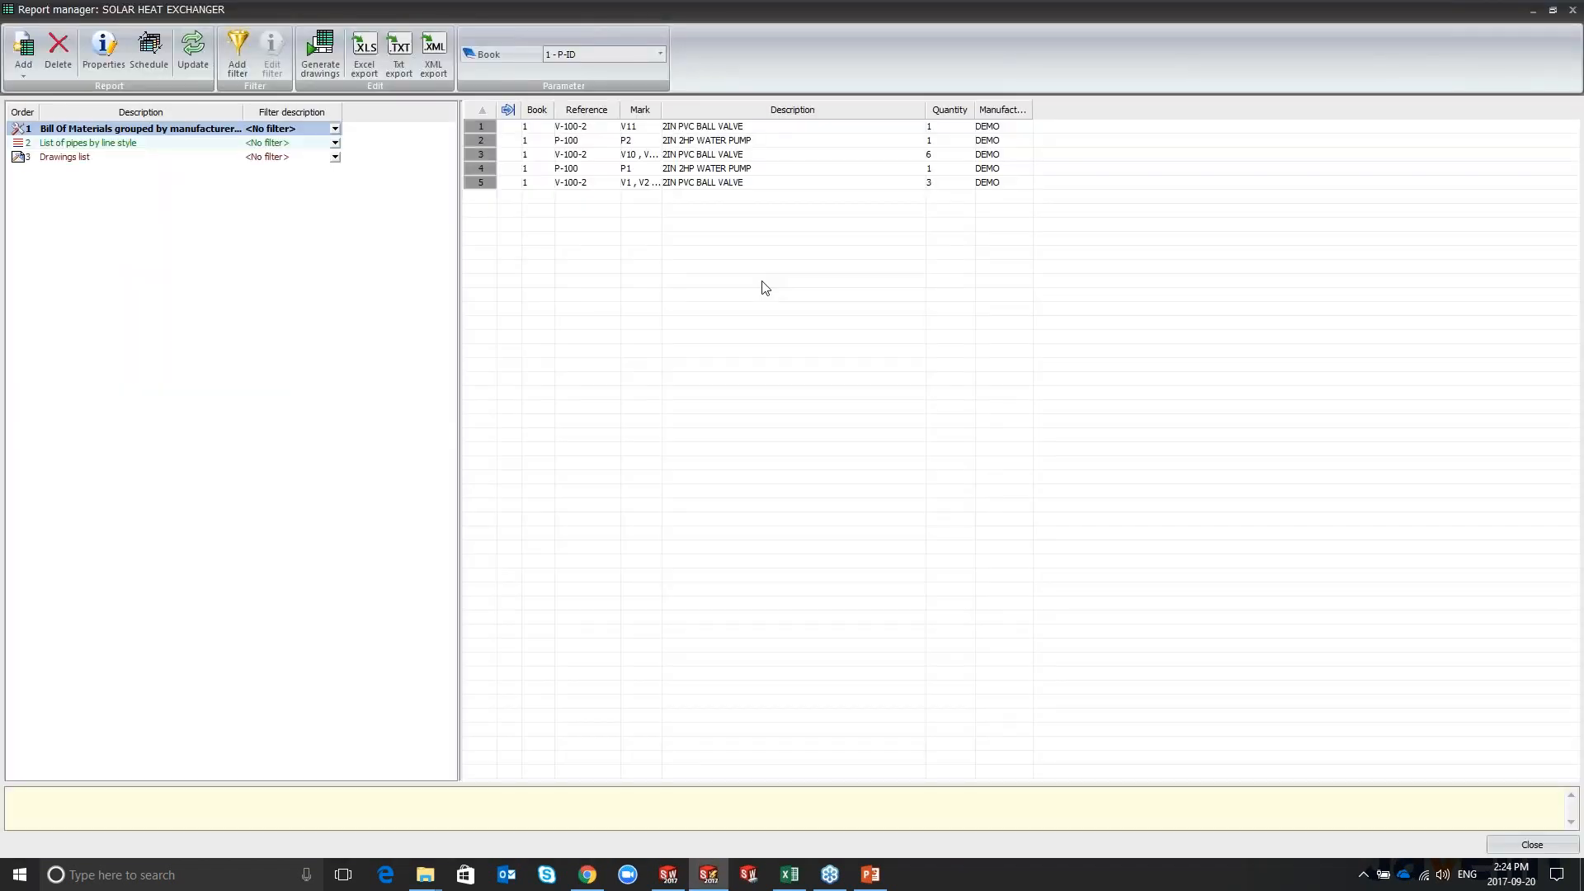
pyautogui.moveTo(661, 110); pyautogui.dragTo(767, 109)
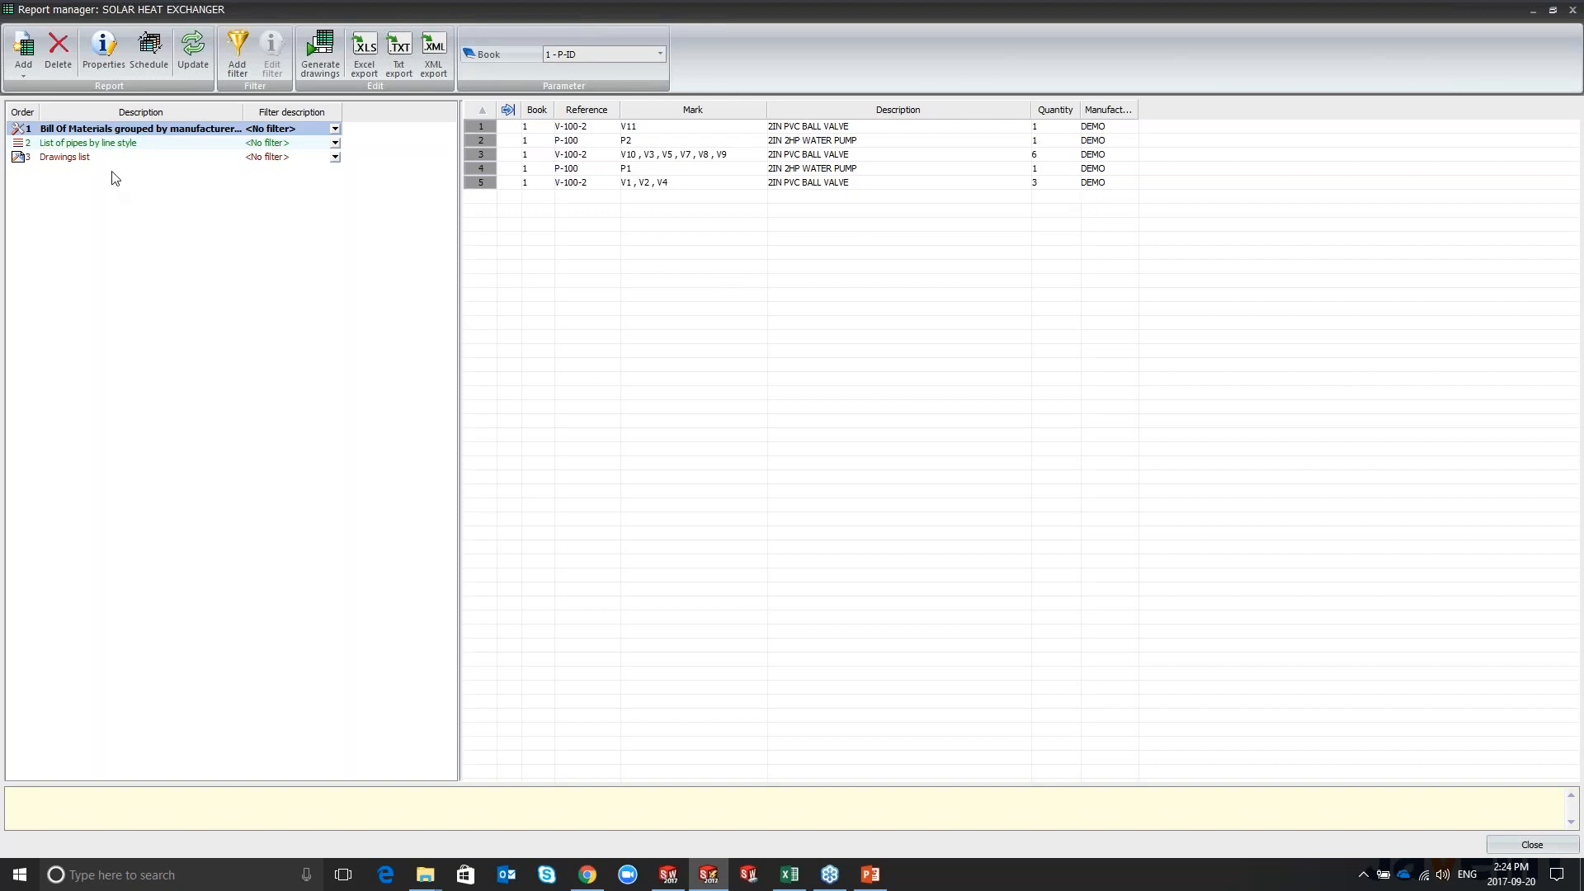
# Step: Review the List of pipes by line style report for origins, destinations, pipe numbers and diameters
pyautogui.click(102, 145)
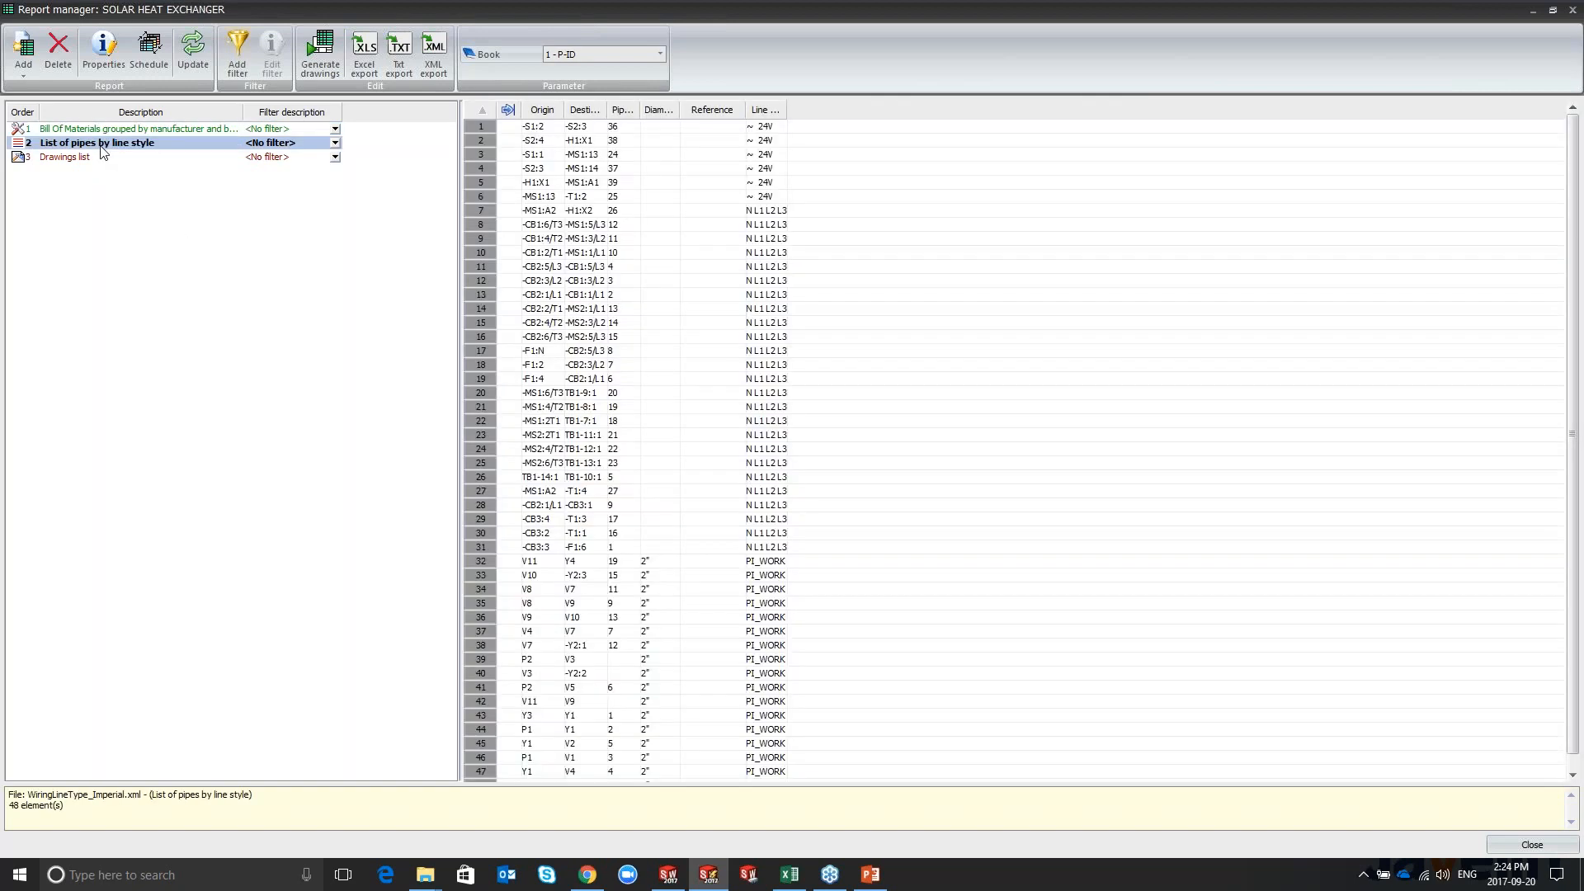
pyautogui.scroll(-1, 633, 289)
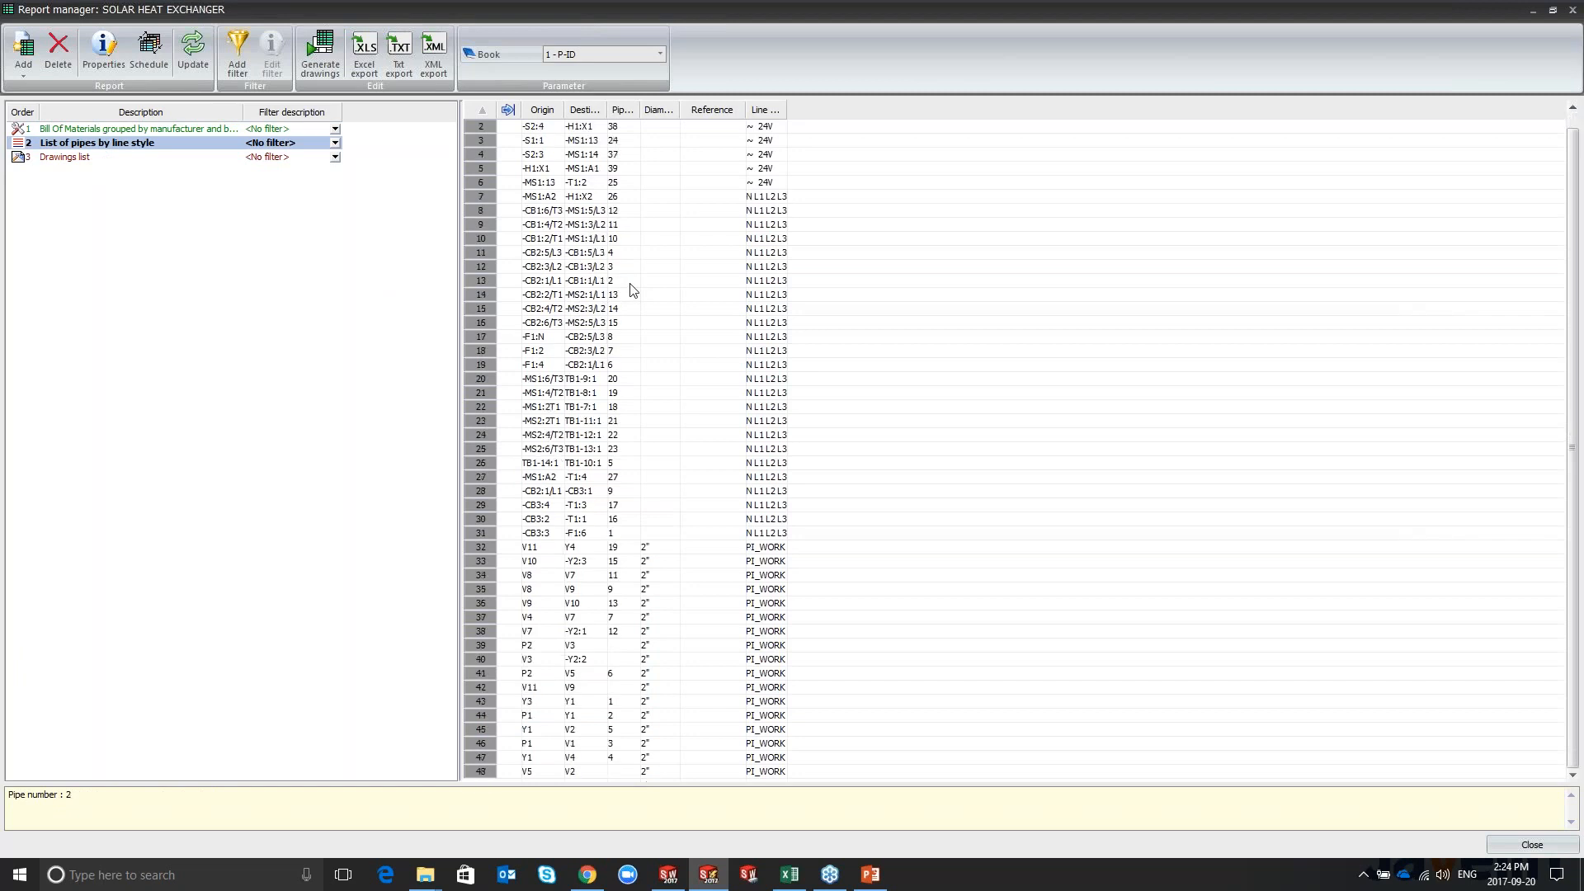
pyautogui.scroll(1, 672, 563)
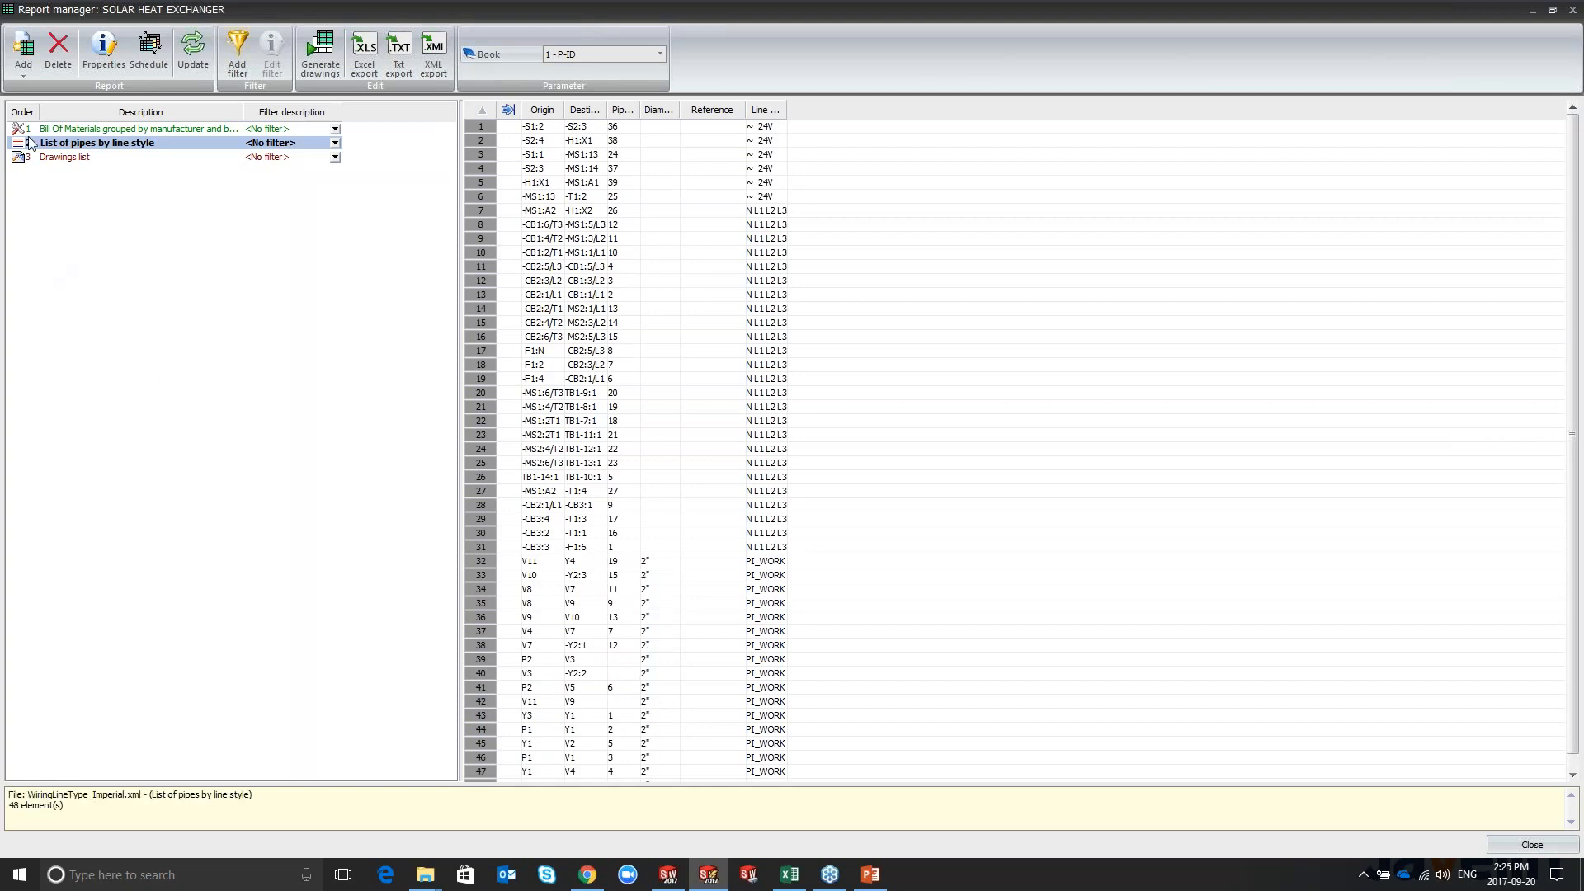
# Step: Browse the report configurations available to add to the project and keep the current report selection
pyautogui.click(25, 50)
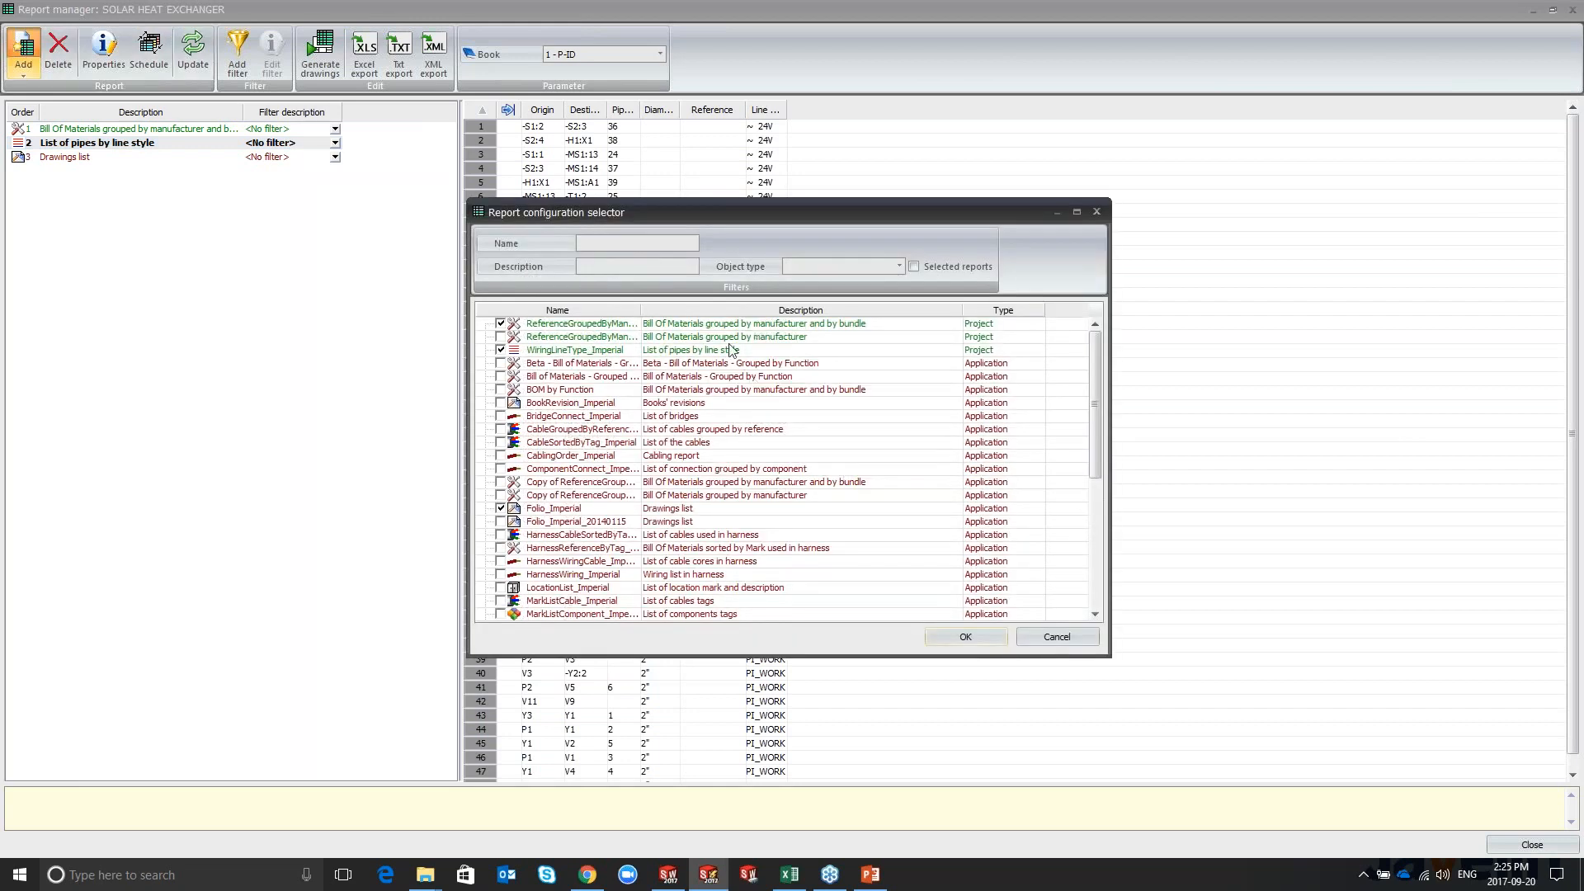
pyautogui.scroll(-7, 729, 350)
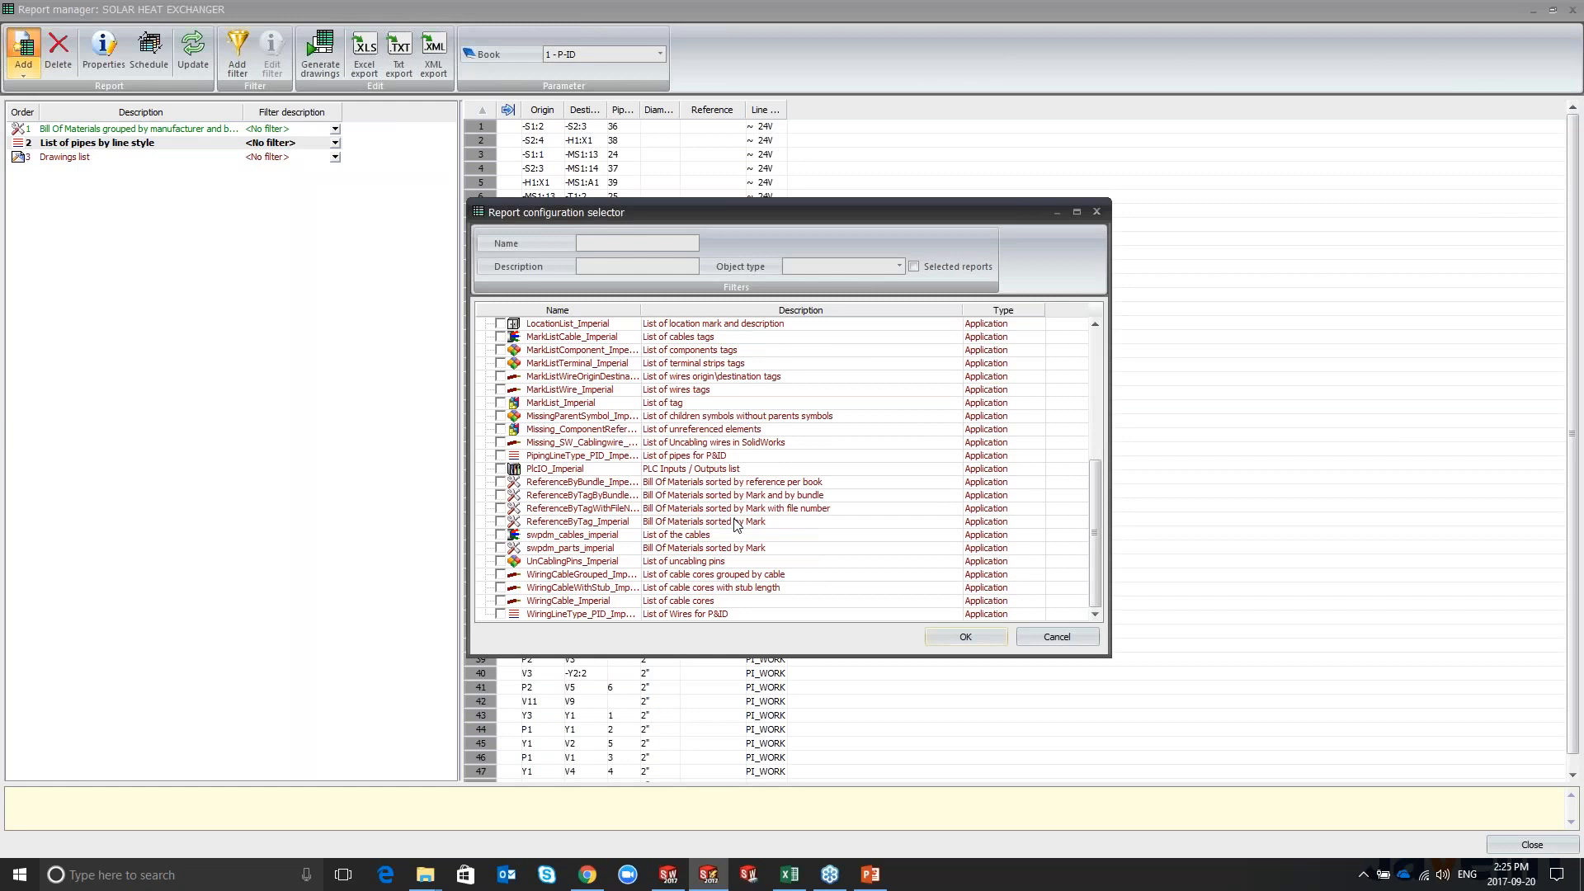
pyautogui.scroll(7, 737, 524)
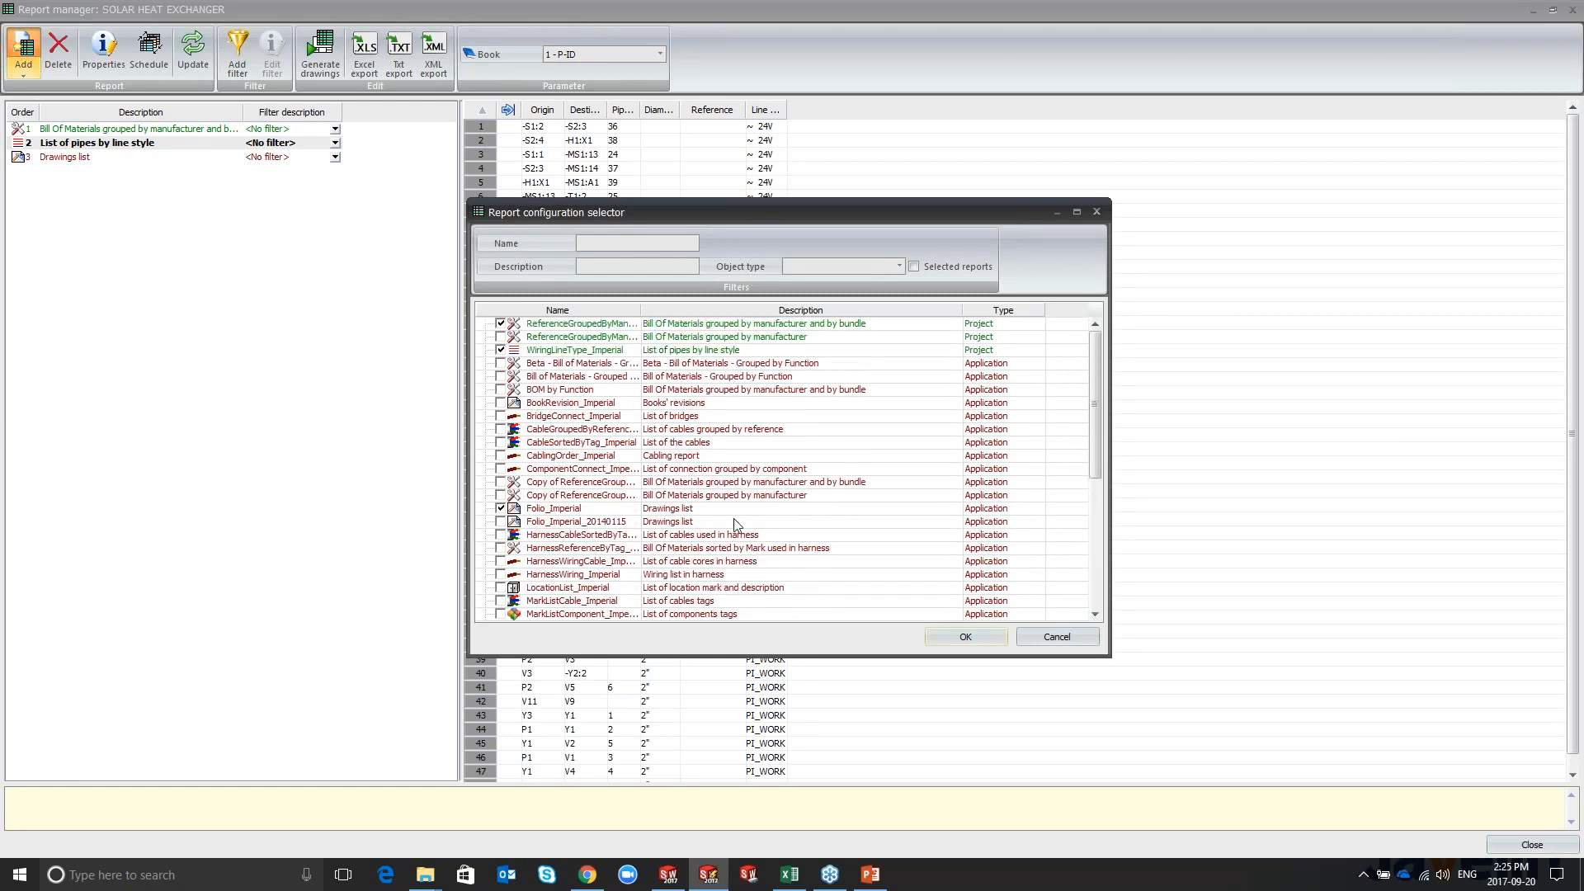
pyautogui.click(978, 638)
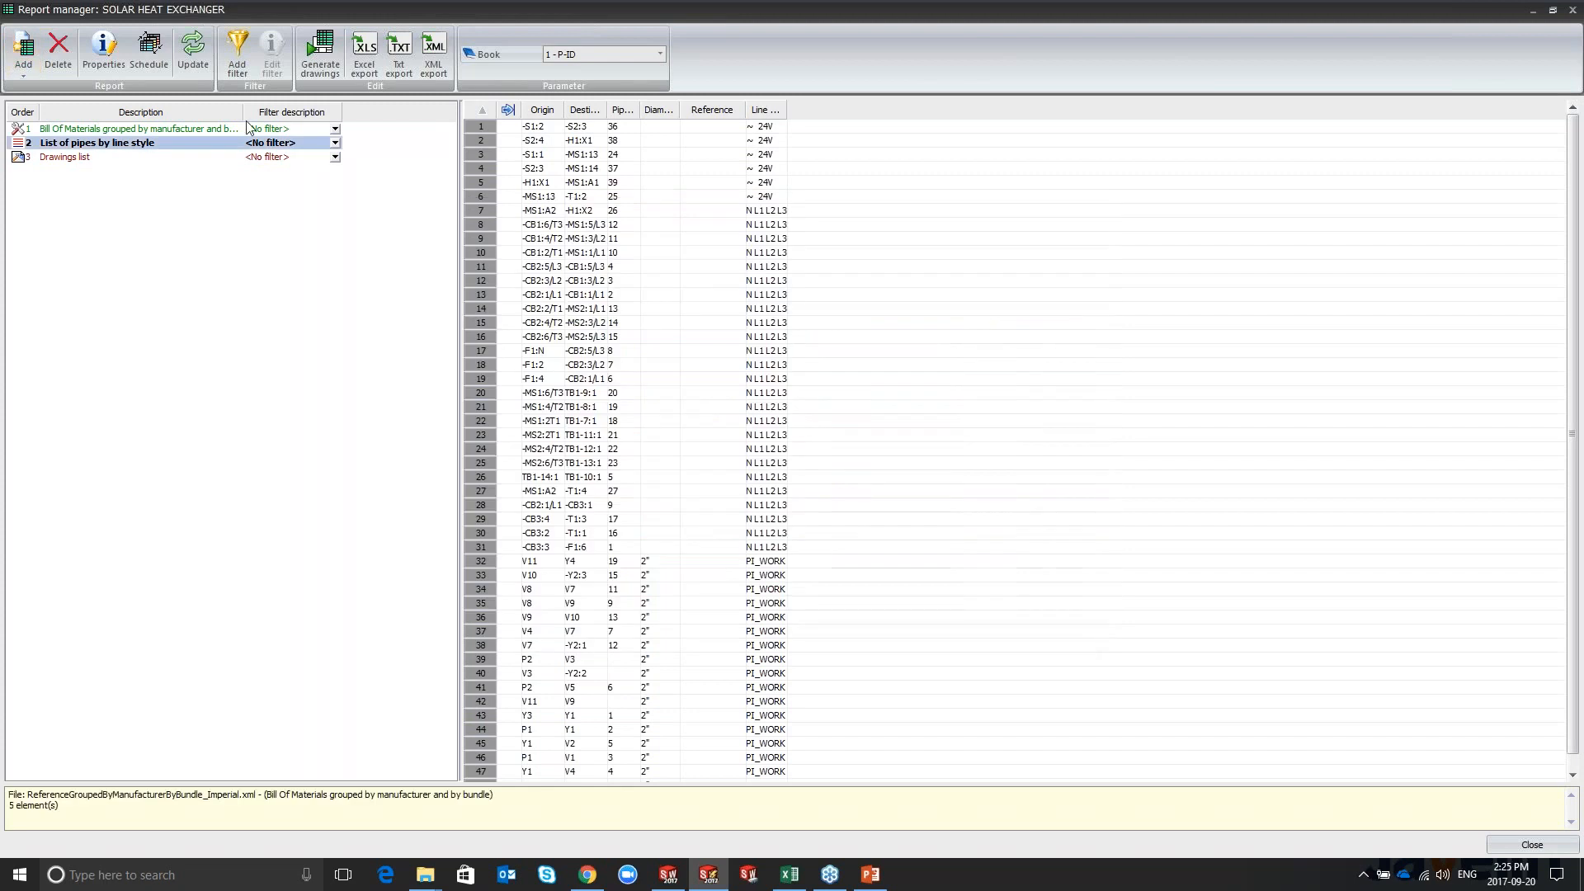
# Step: Try moving the Pipe number column after Line style in the List of pipes report configuration, and check the available columns
pyautogui.click(102, 80)
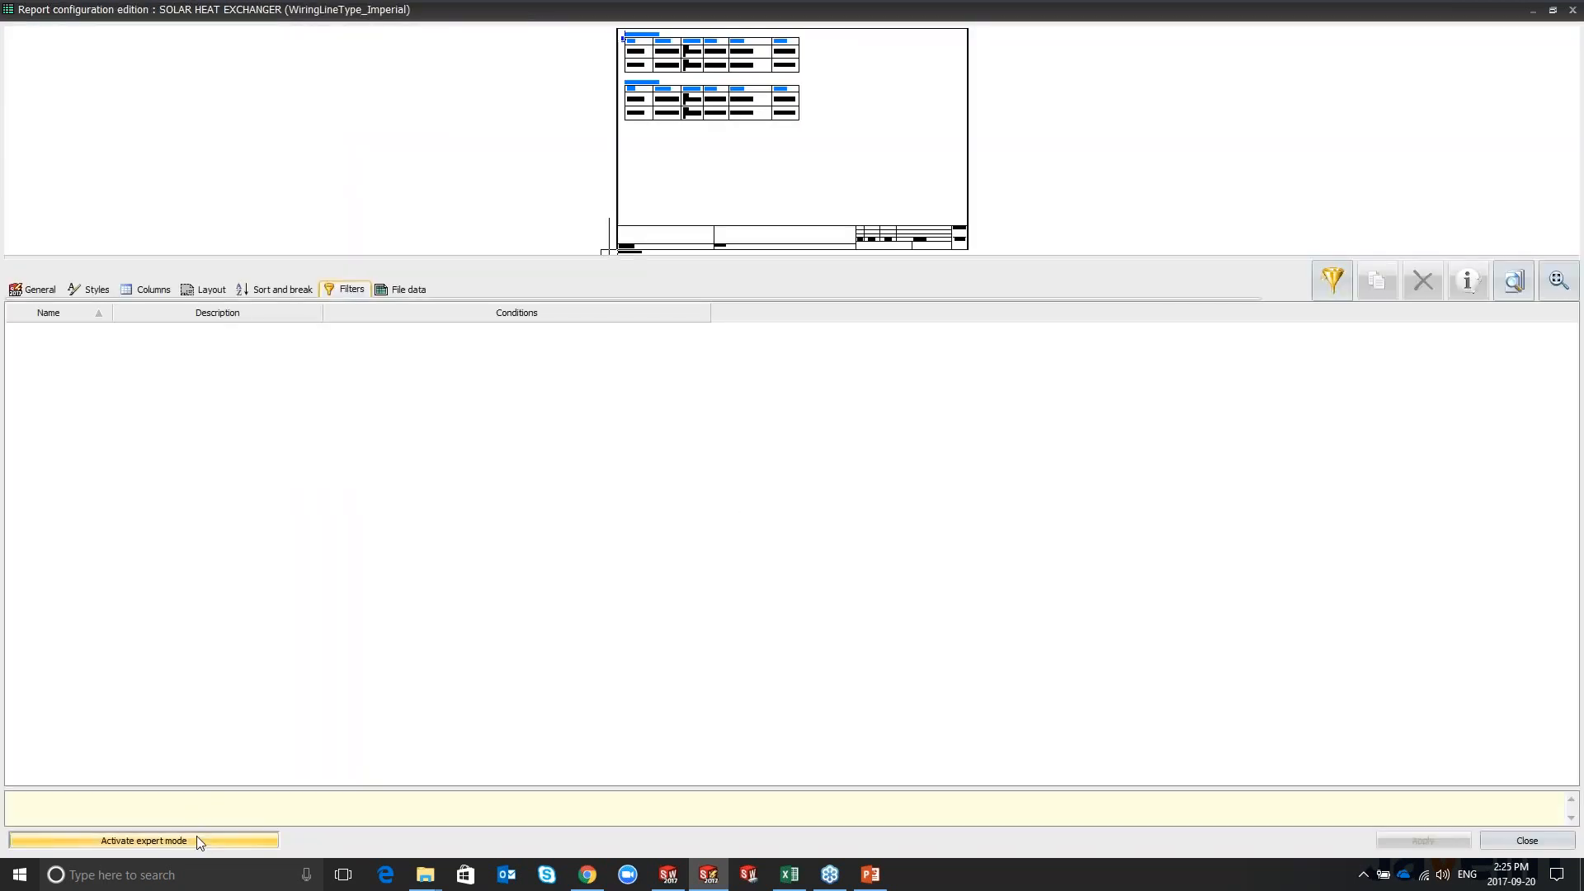
pyautogui.click(144, 291)
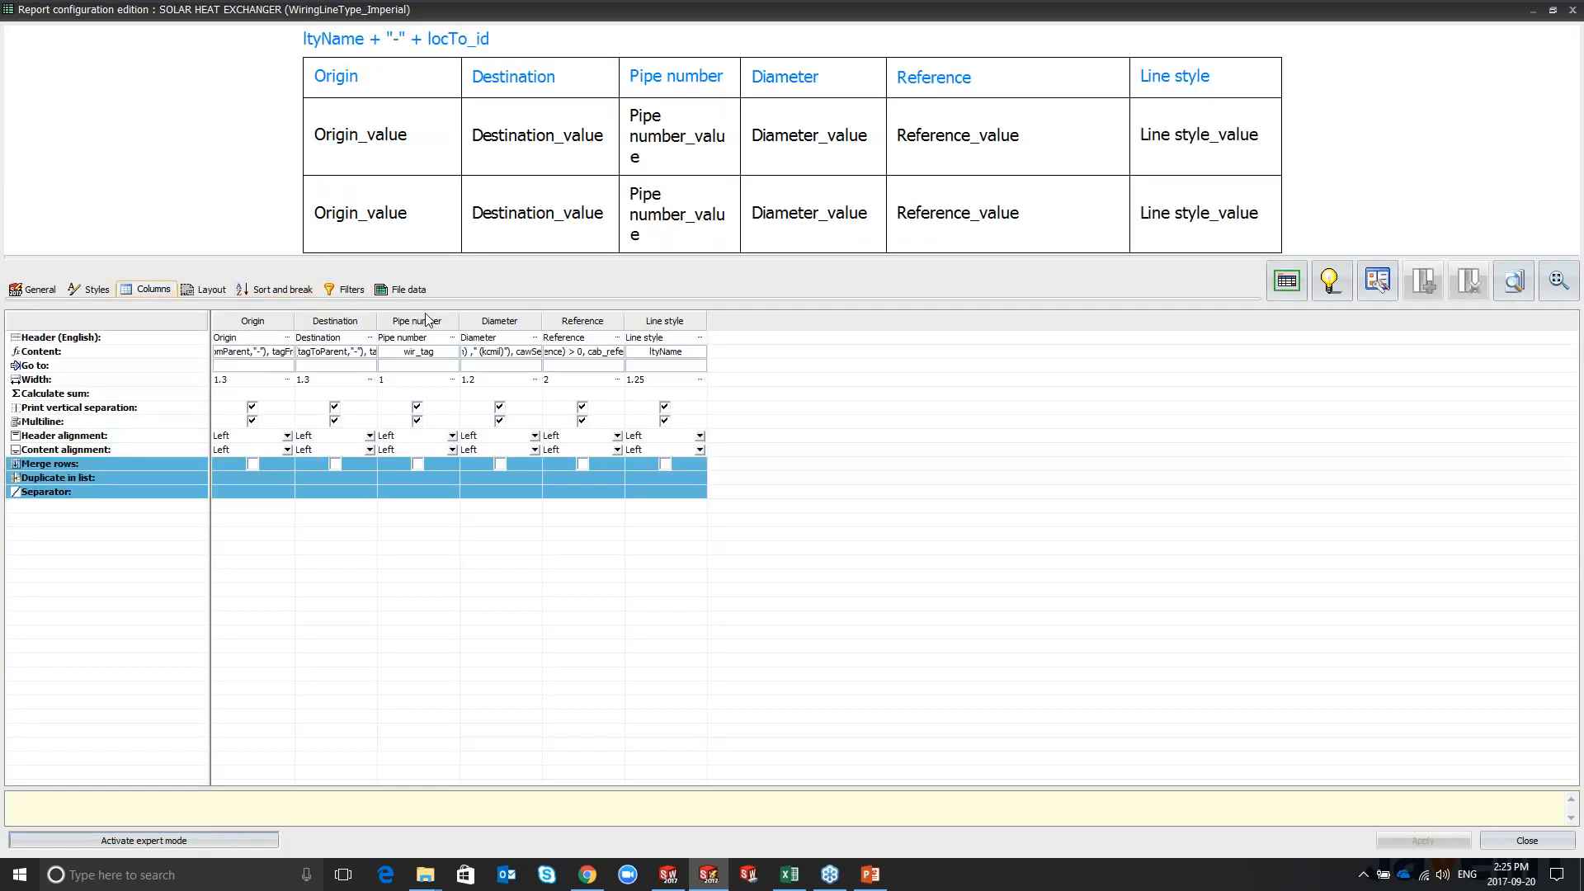
pyautogui.moveTo(424, 321); pyautogui.dragTo(750, 302)
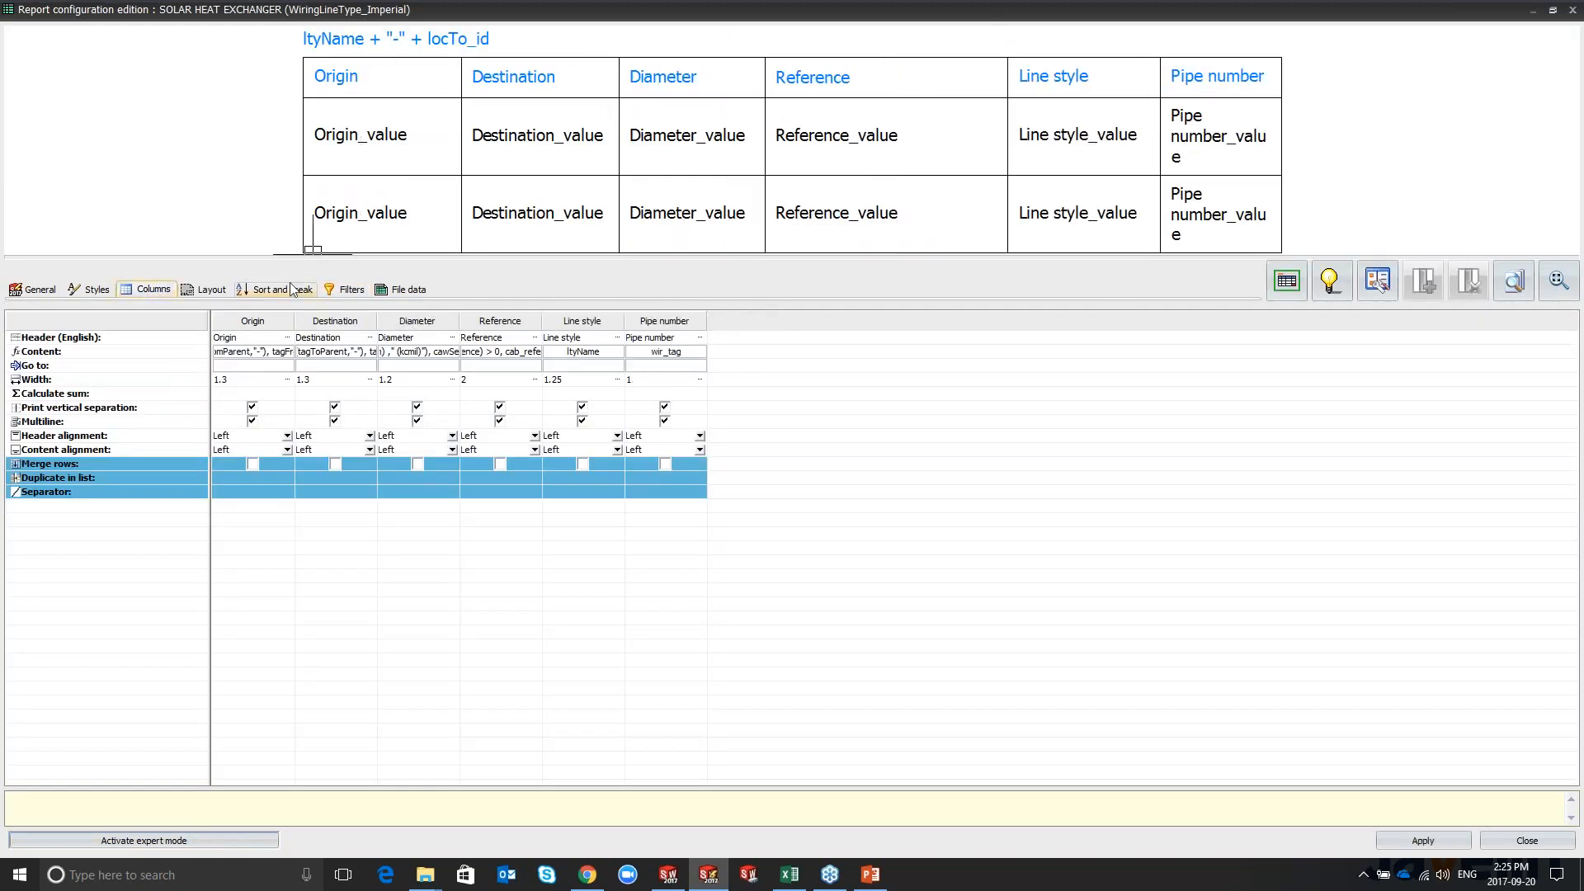
pyautogui.click(1375, 285)
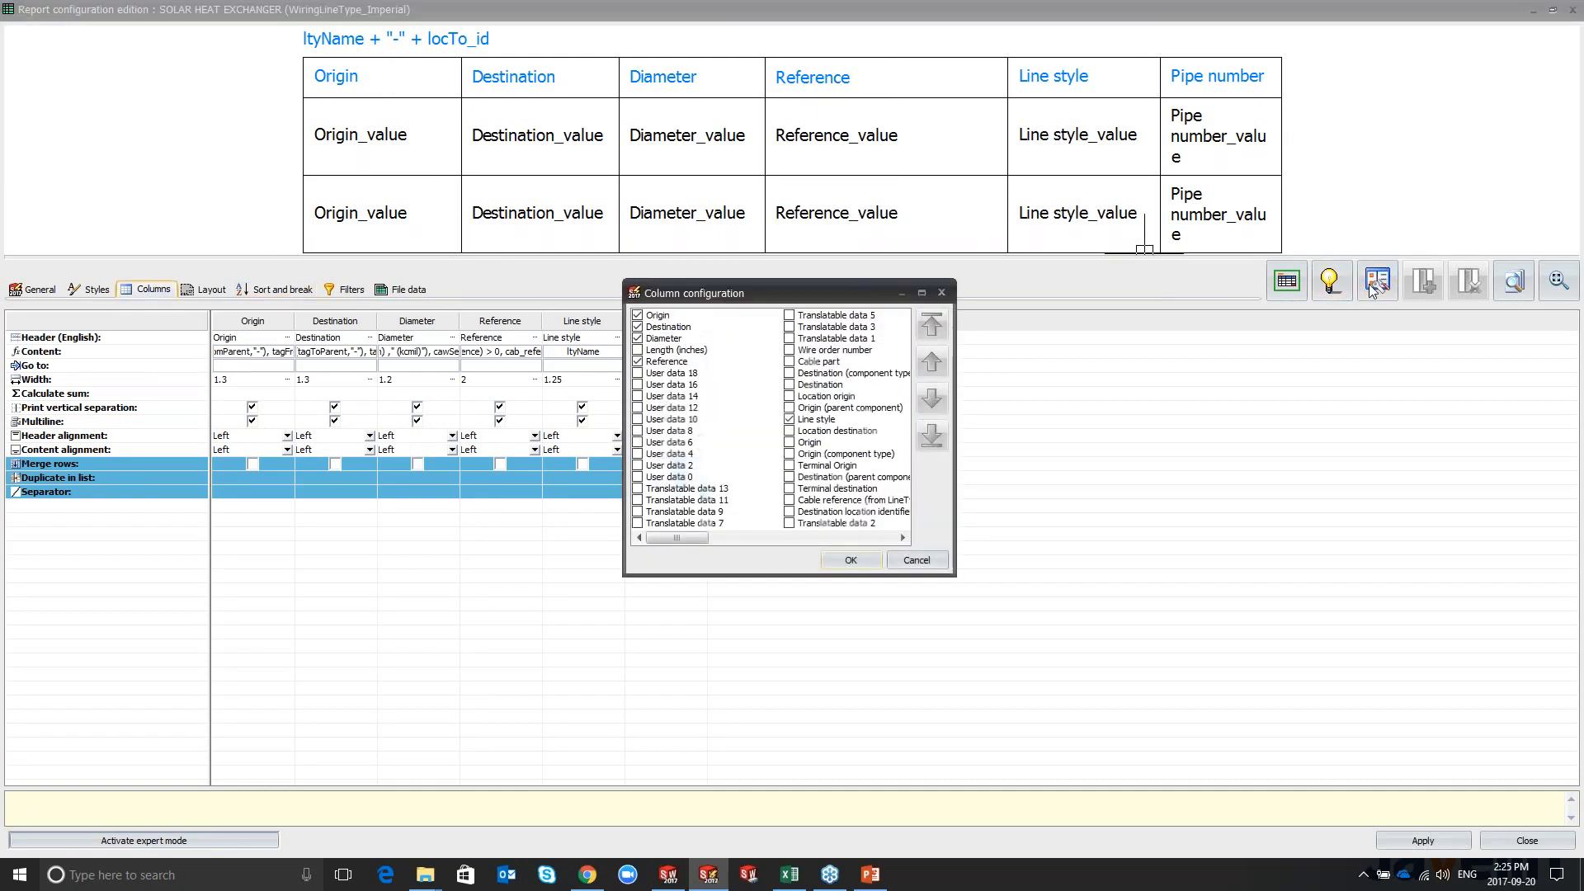
pyautogui.moveTo(695, 537)
pyautogui.mouseDown()
pyautogui.moveTo(853, 540)
pyautogui.moveTo(708, 547)
pyautogui.mouseUp()
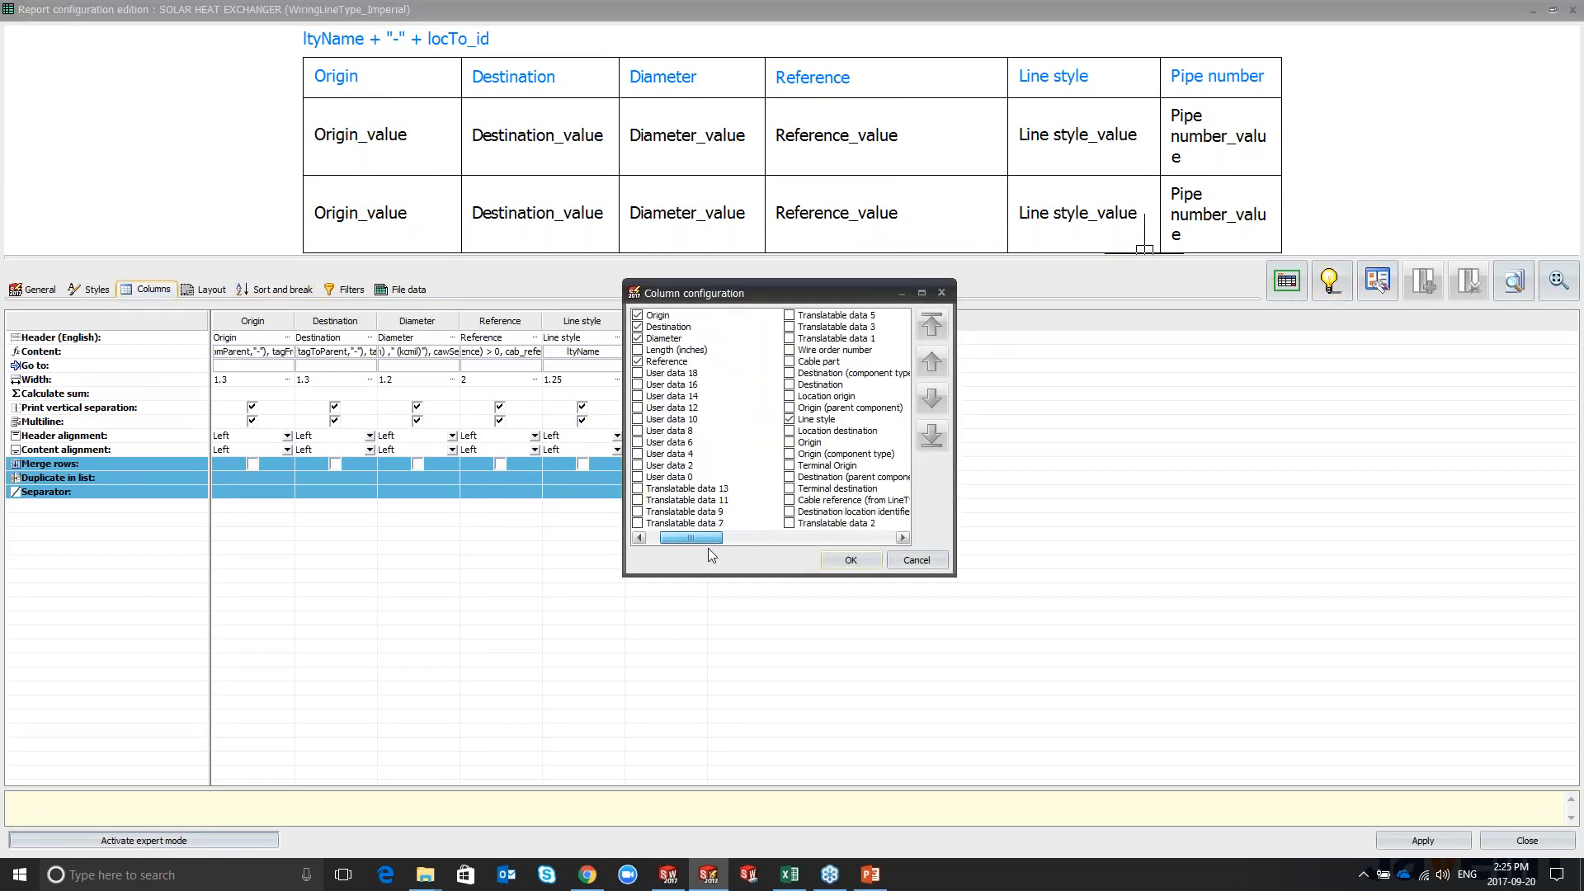
pyautogui.click(904, 558)
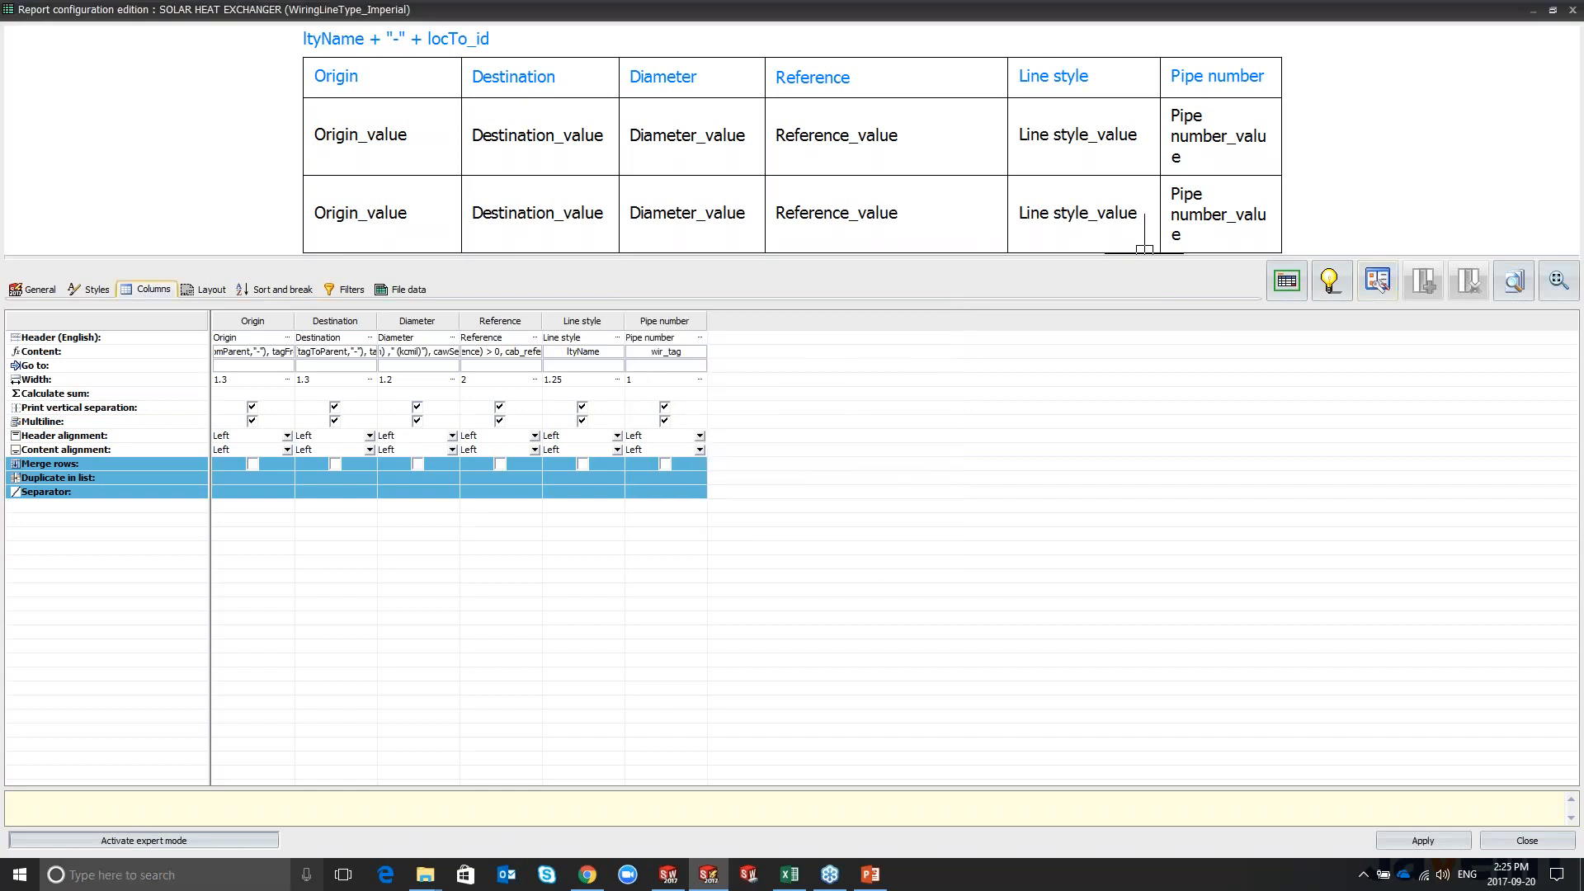
# Step: Activate expert mode to examine the pipe report's SQL query, and close the report configuration without saving
pyautogui.click(256, 842)
pyautogui.click(845, 482)
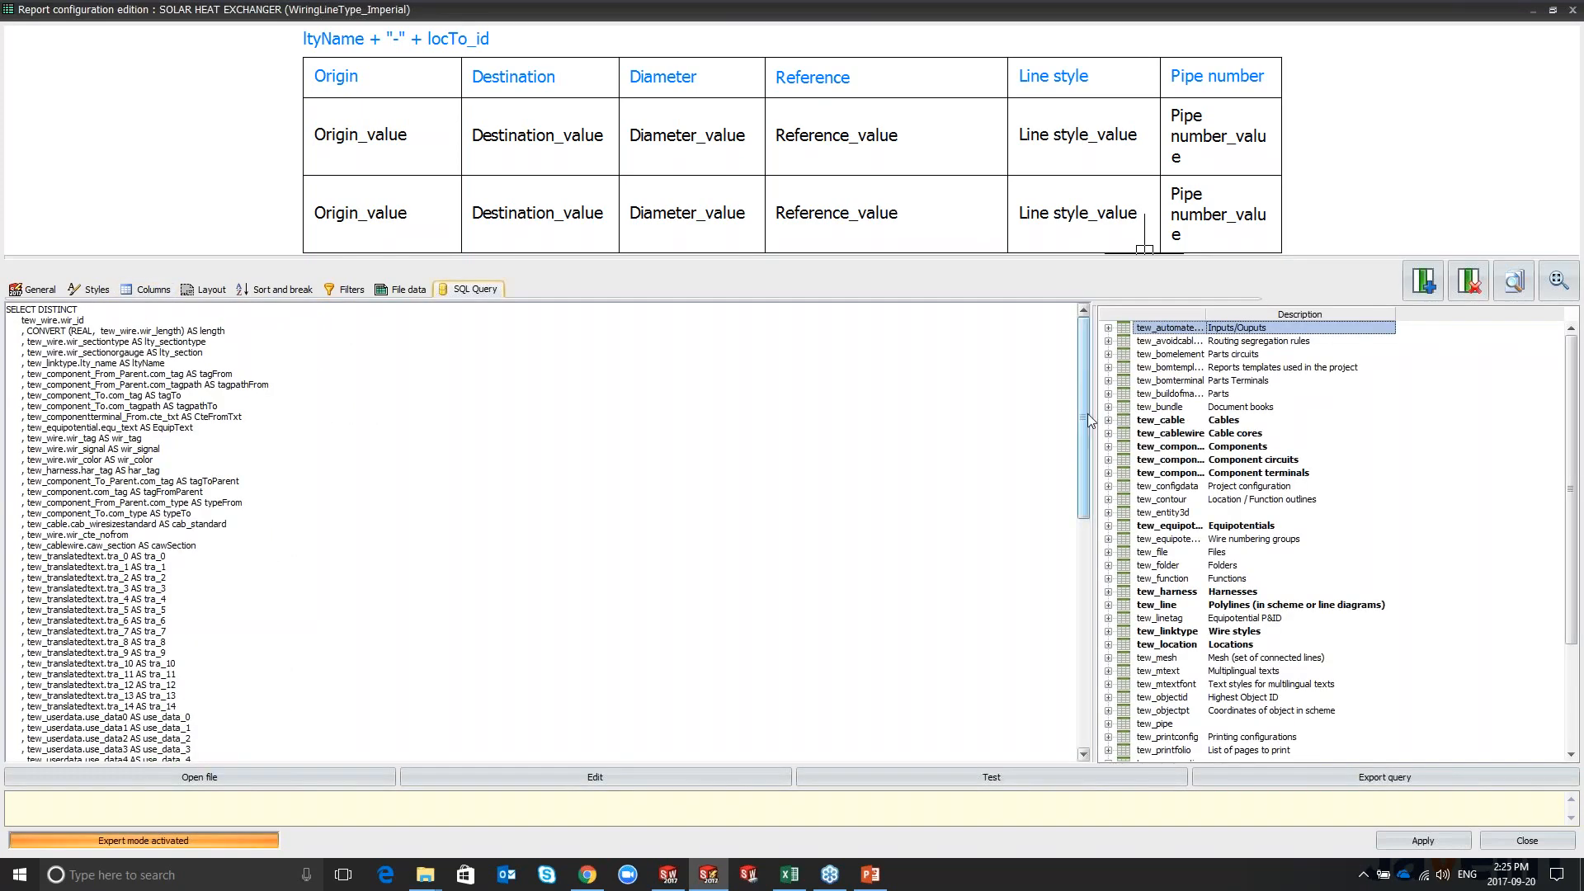
pyautogui.moveTo(1085, 414)
pyautogui.mouseDown()
pyautogui.moveTo(1082, 606)
pyautogui.moveTo(1079, 412)
pyautogui.mouseUp()
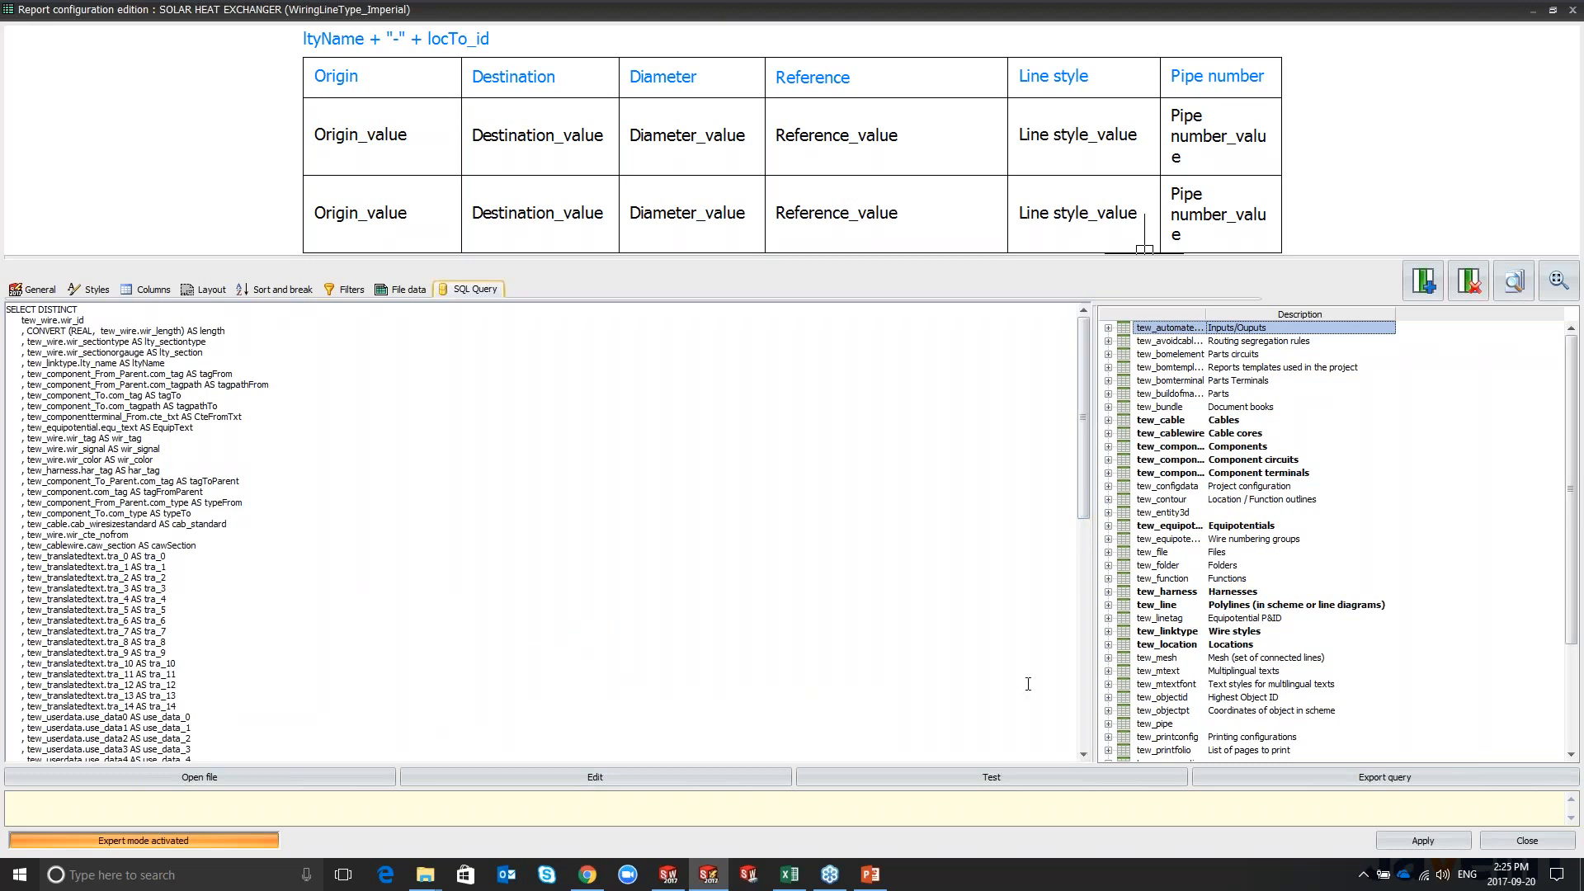
pyautogui.click(1516, 842)
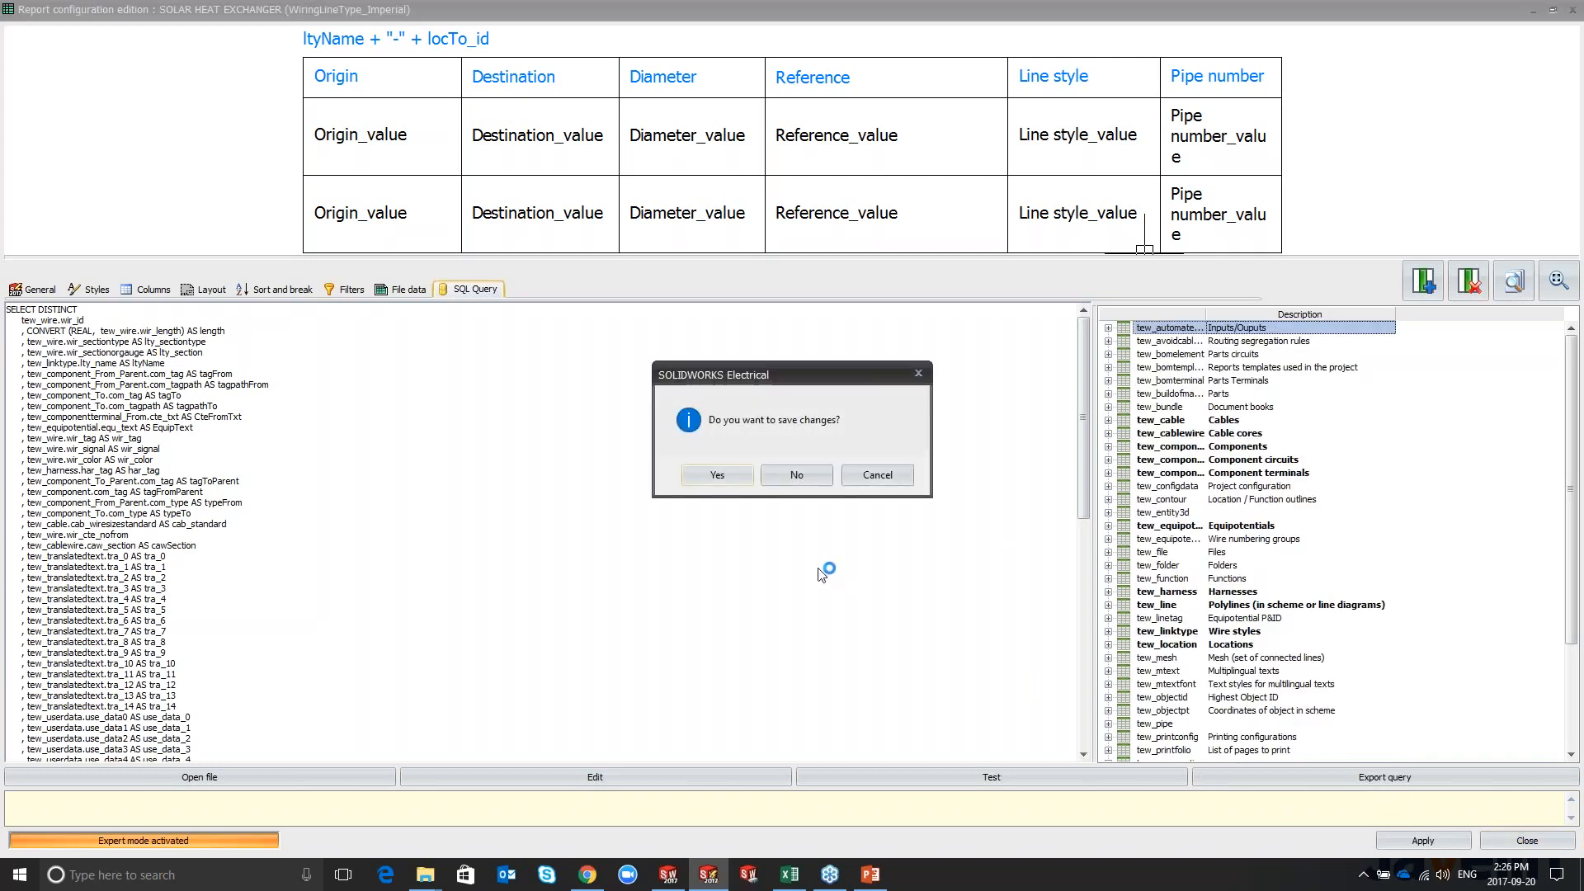
pyautogui.click(797, 476)
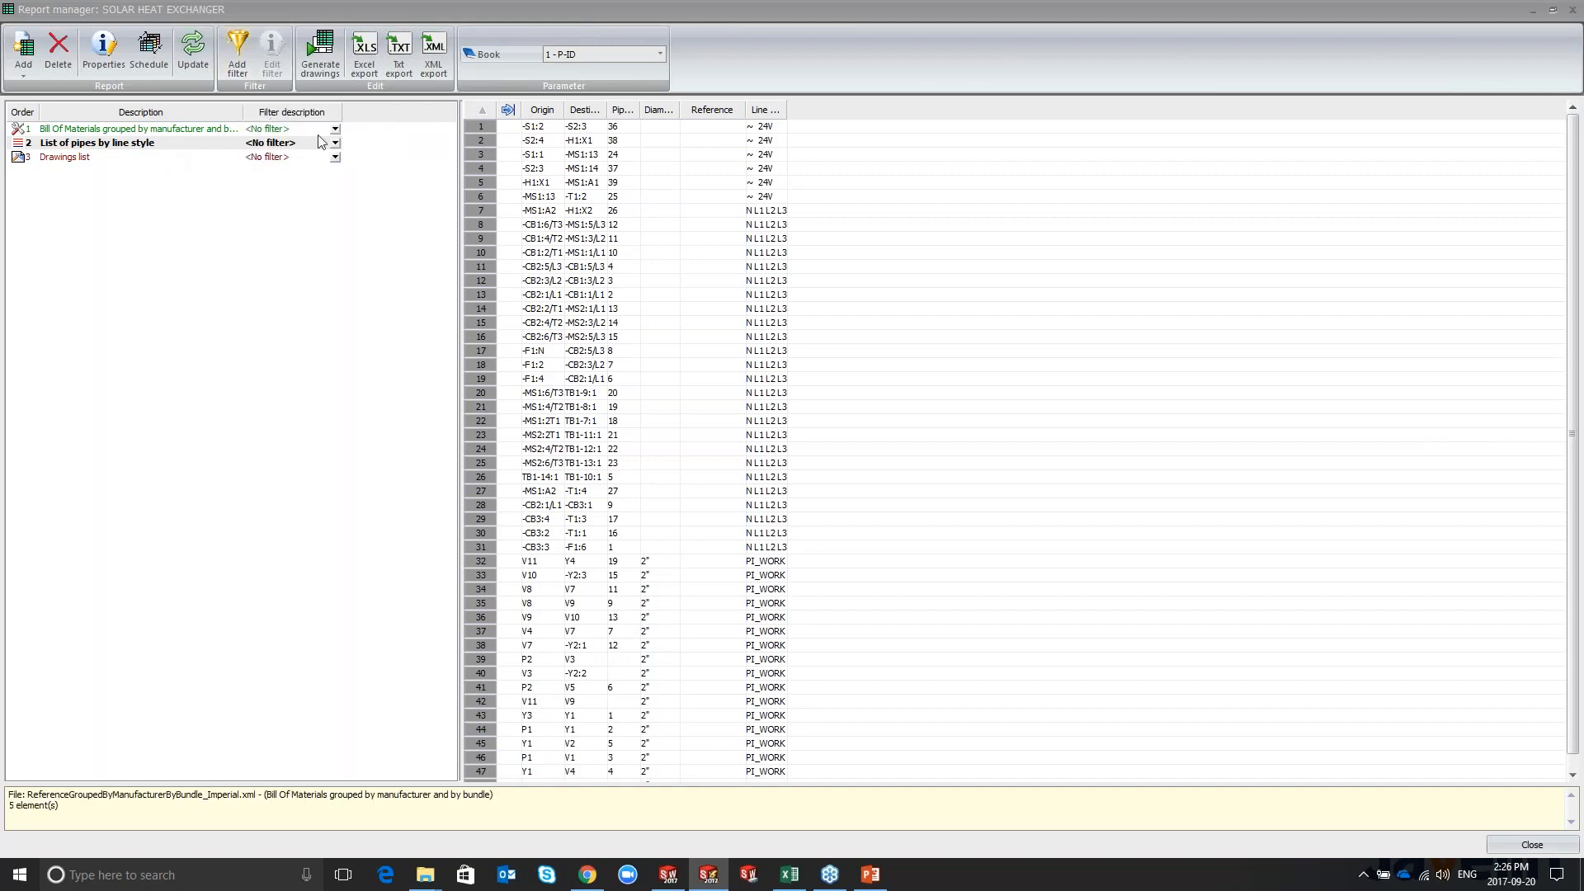
# Step: Generate report drawings for book 1's Bill Of Materials and List of pipes by line style, excluding the Drawings list from both books
pyautogui.click(322, 74)
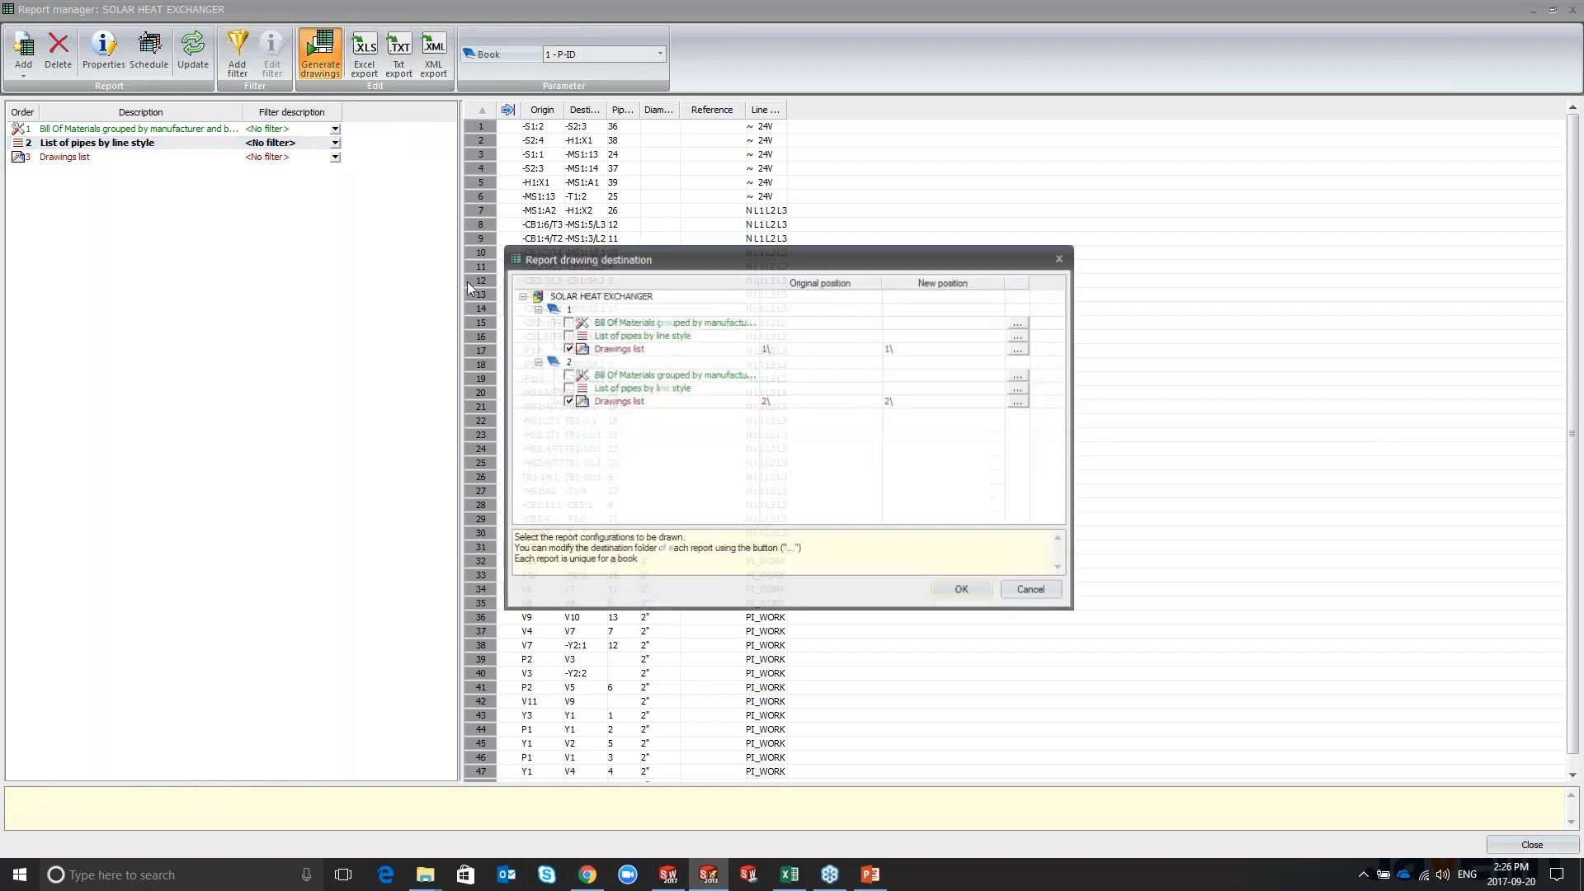
pyautogui.click(568, 323)
pyautogui.click(568, 334)
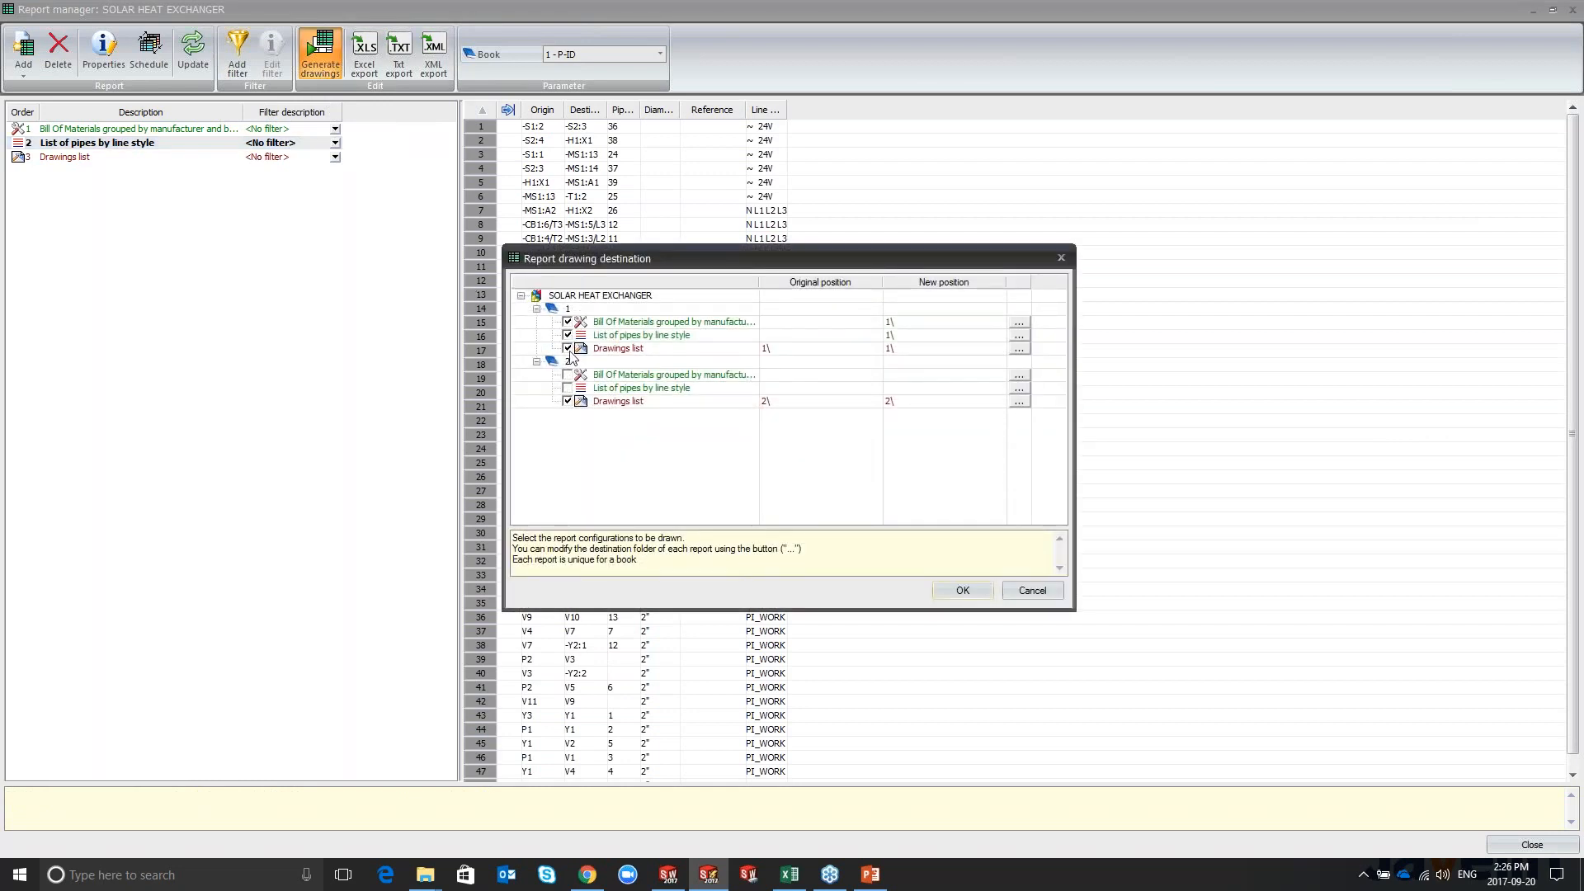
pyautogui.click(568, 348)
pyautogui.click(567, 401)
pyautogui.click(954, 591)
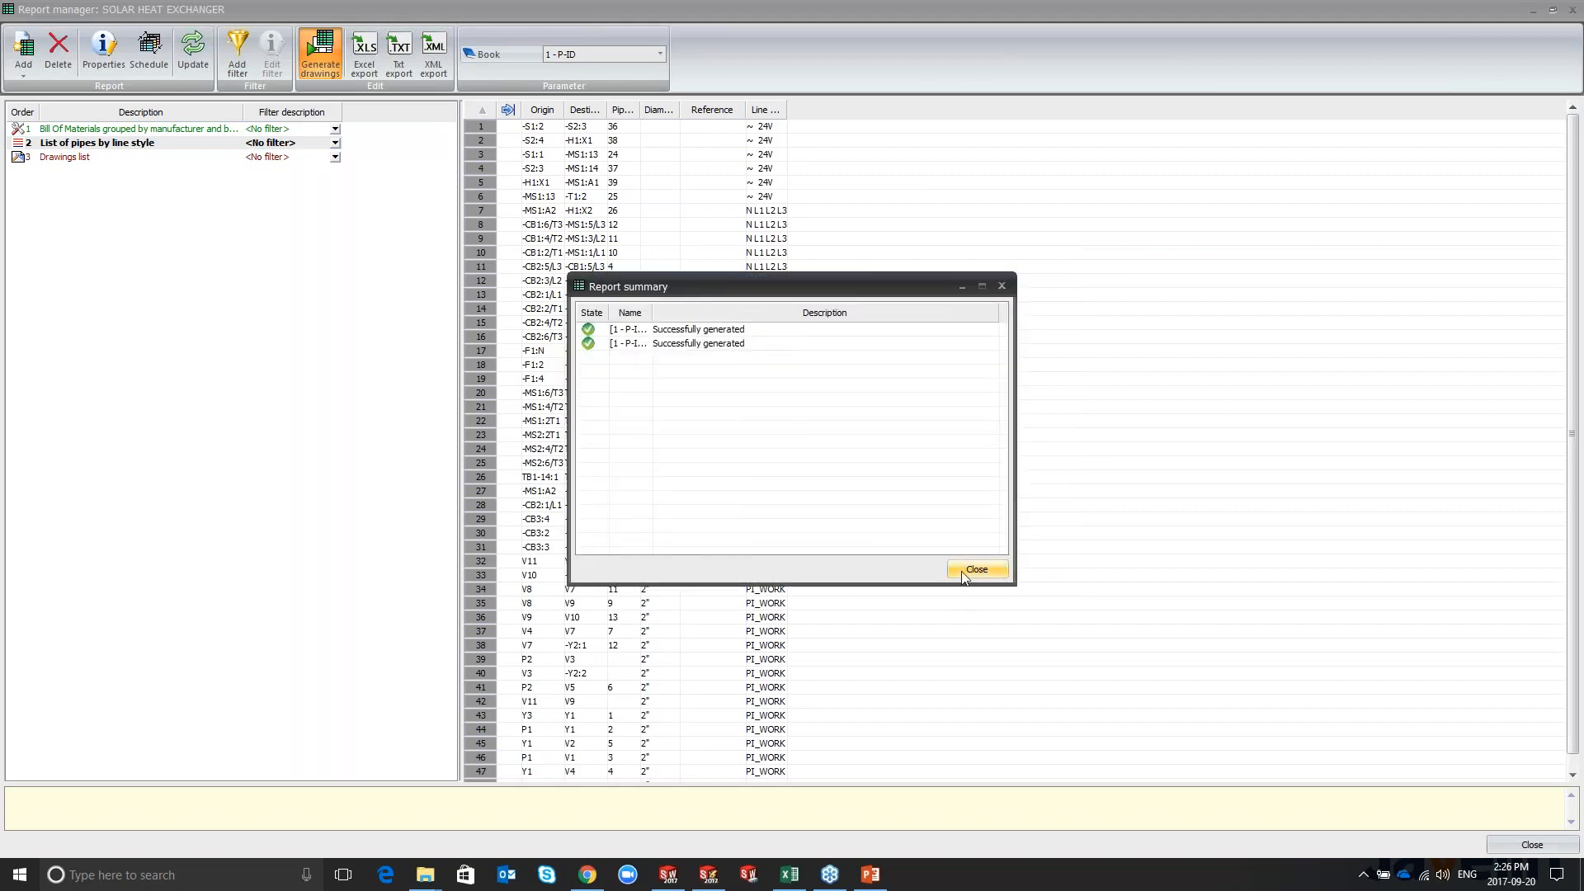
pyautogui.click(962, 572)
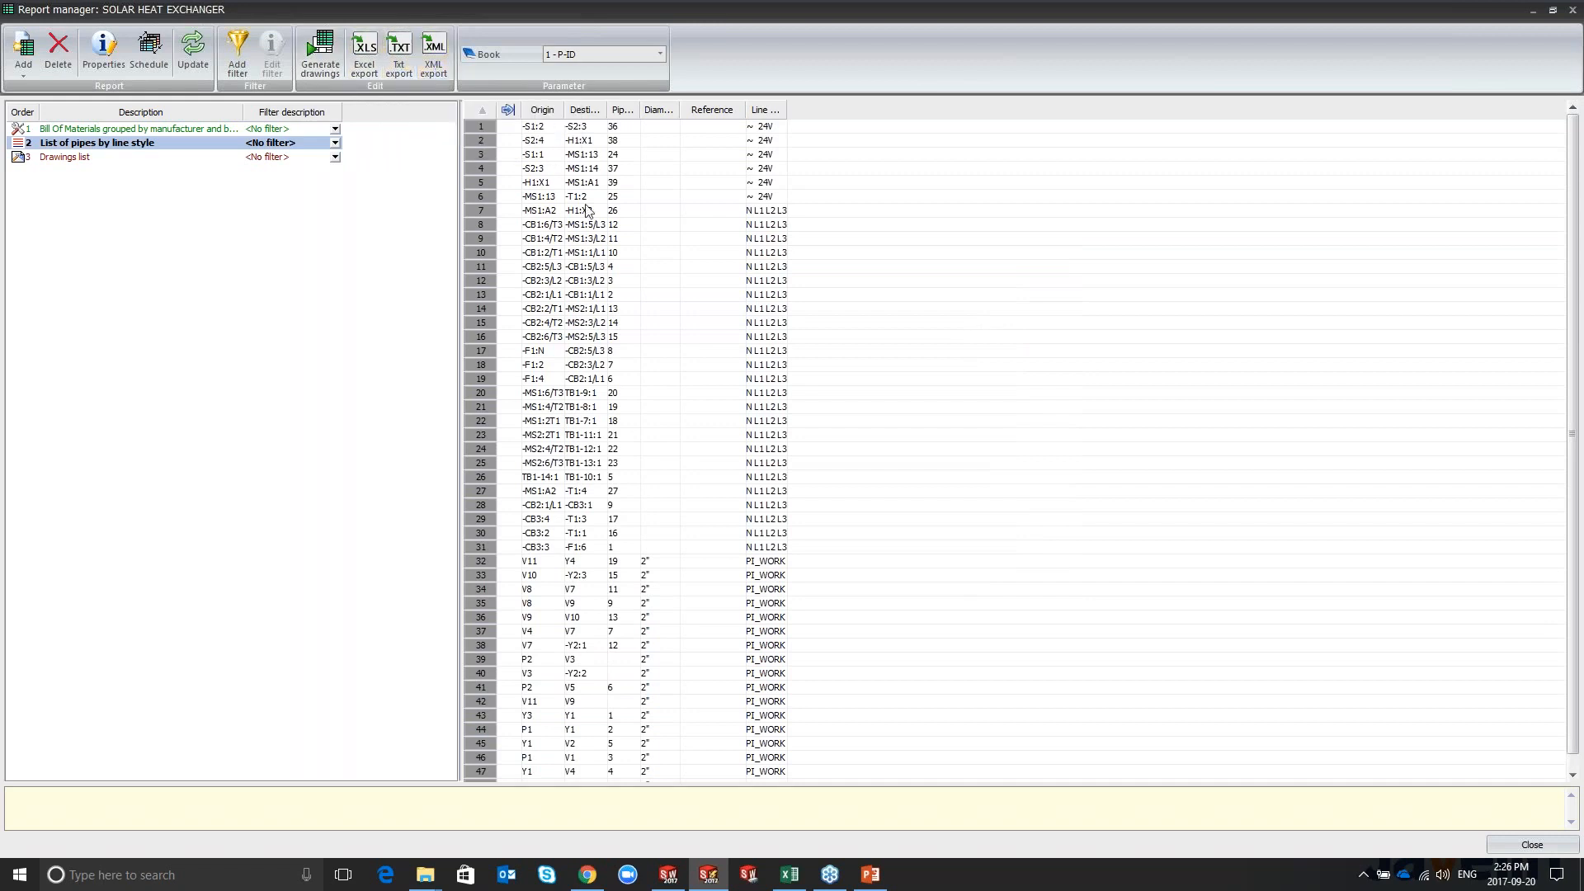
# Step: Leave the report manager, view the 06 - Bill of materials and 07 - List of pipes drawings, and close them
pyautogui.click(1531, 844)
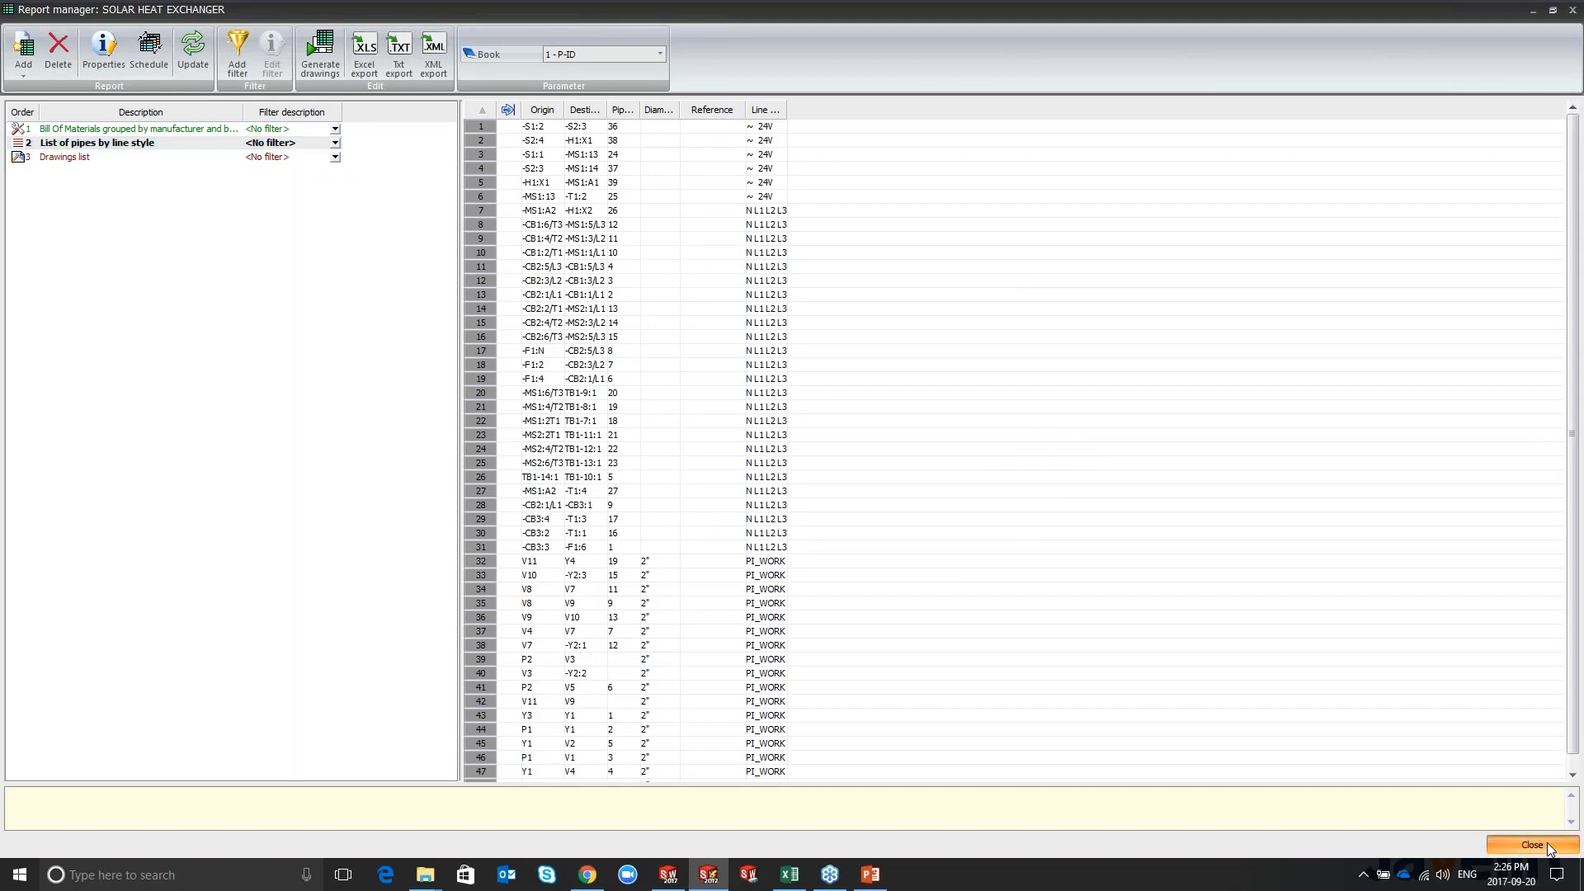
pyautogui.doubleClick(105, 267)
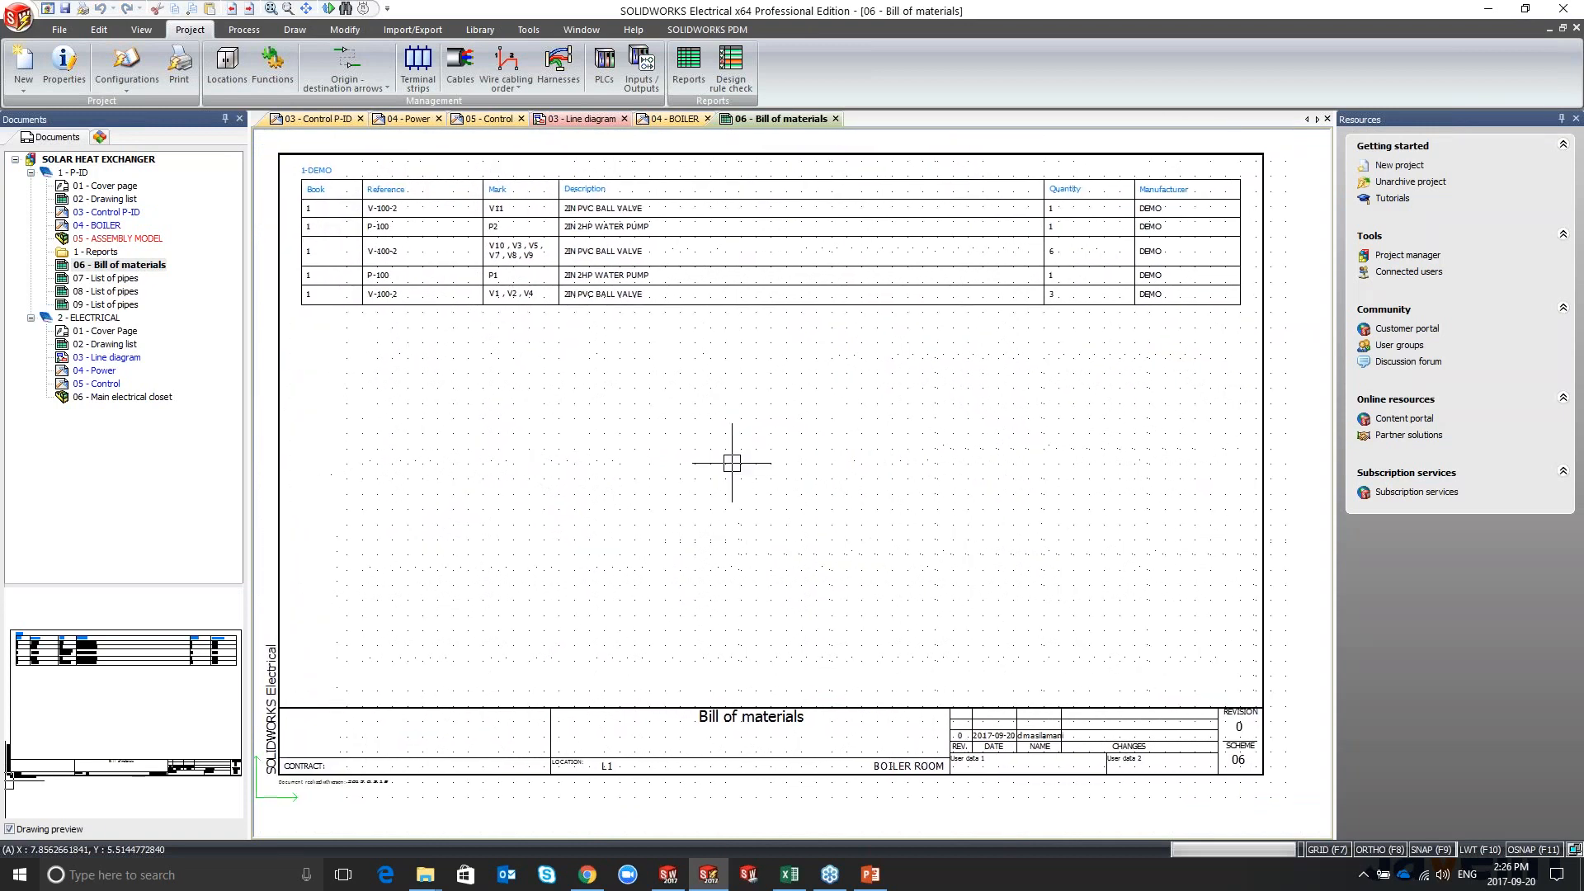
pyautogui.doubleClick(105, 278)
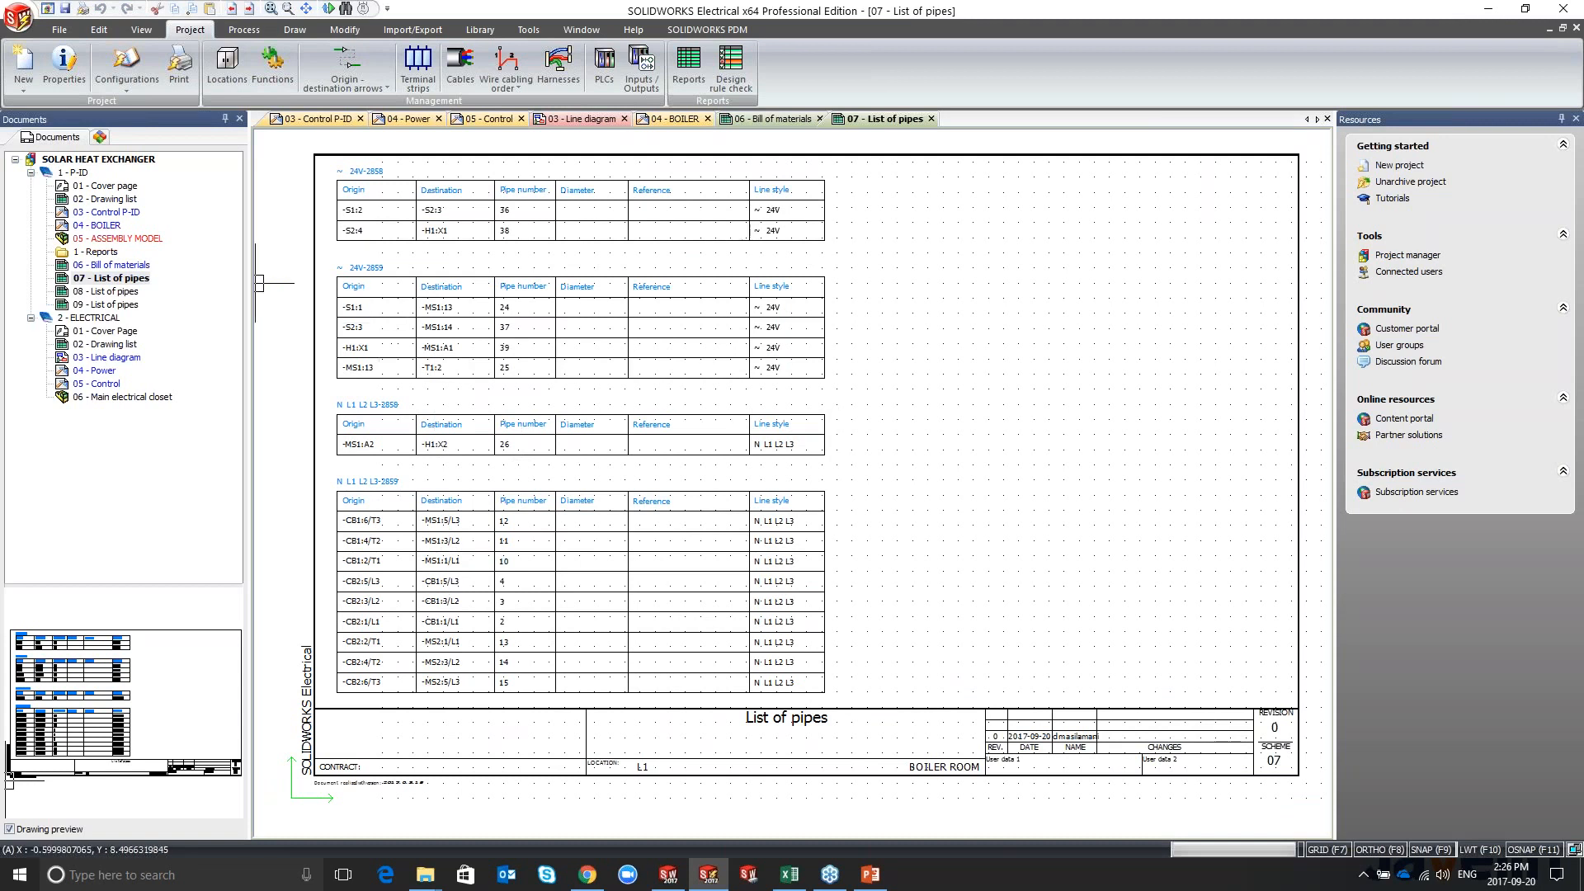
pyautogui.click(931, 119)
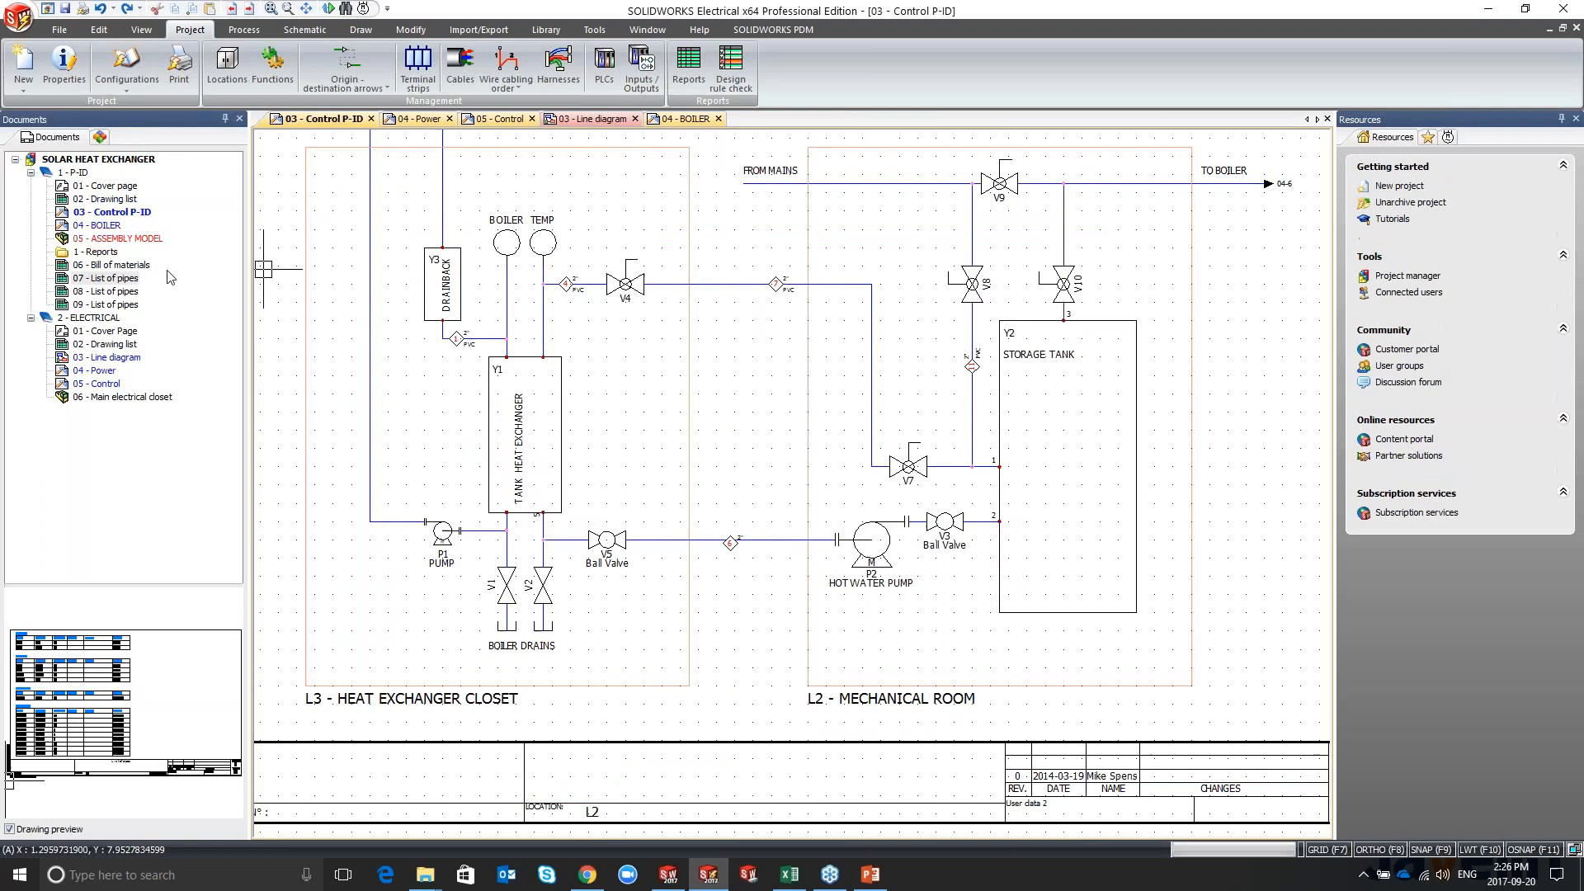
# Step: Move report drawings 06 to 09 together into the 1 - Reports folder of the P-ID book
pyautogui.keyDown('shift'); pyautogui.click(108, 305); pyautogui.keyUp('shift')
pyautogui.moveTo(99, 266); pyautogui.dragTo(95, 252)
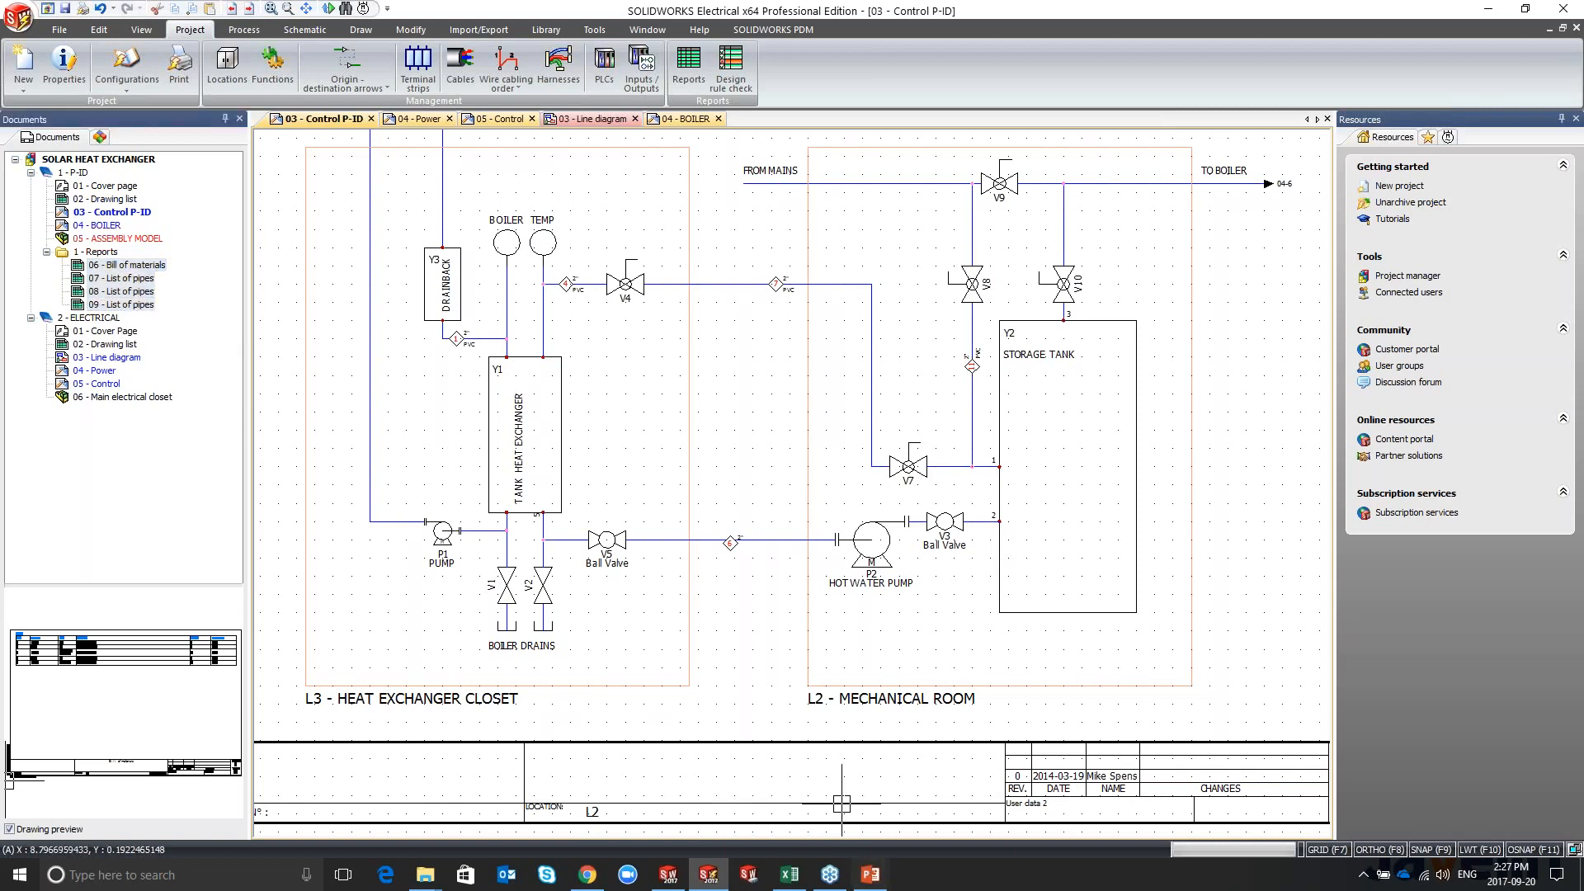
# Step: Look over the import and export commands, and switch to the PowerPoint presentation and advance one slide
pyautogui.click(469, 33)
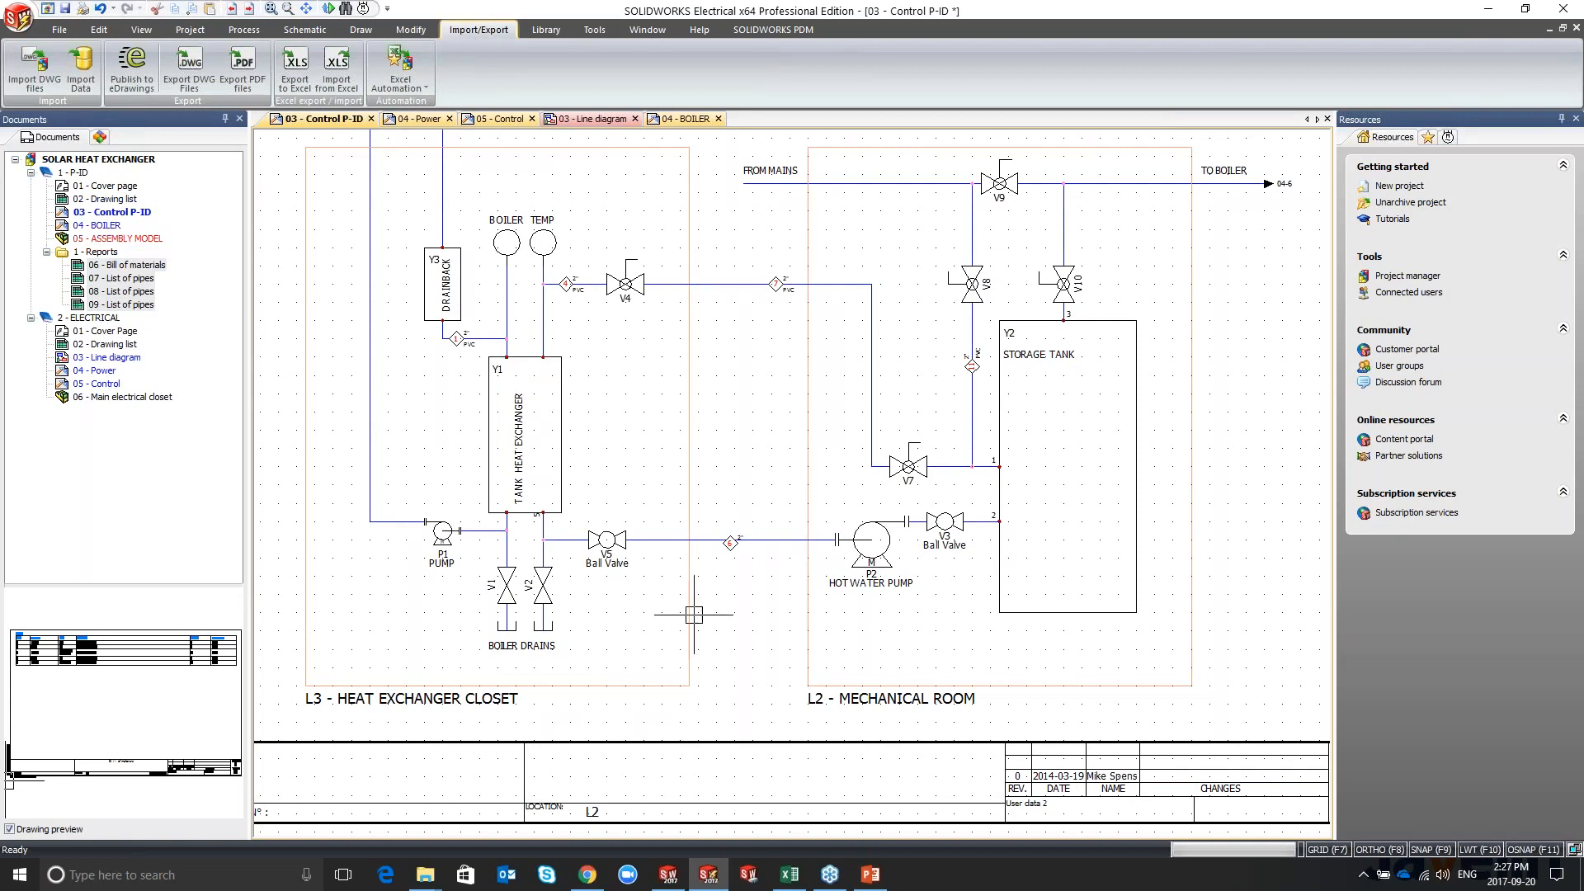
pyautogui.click(869, 880)
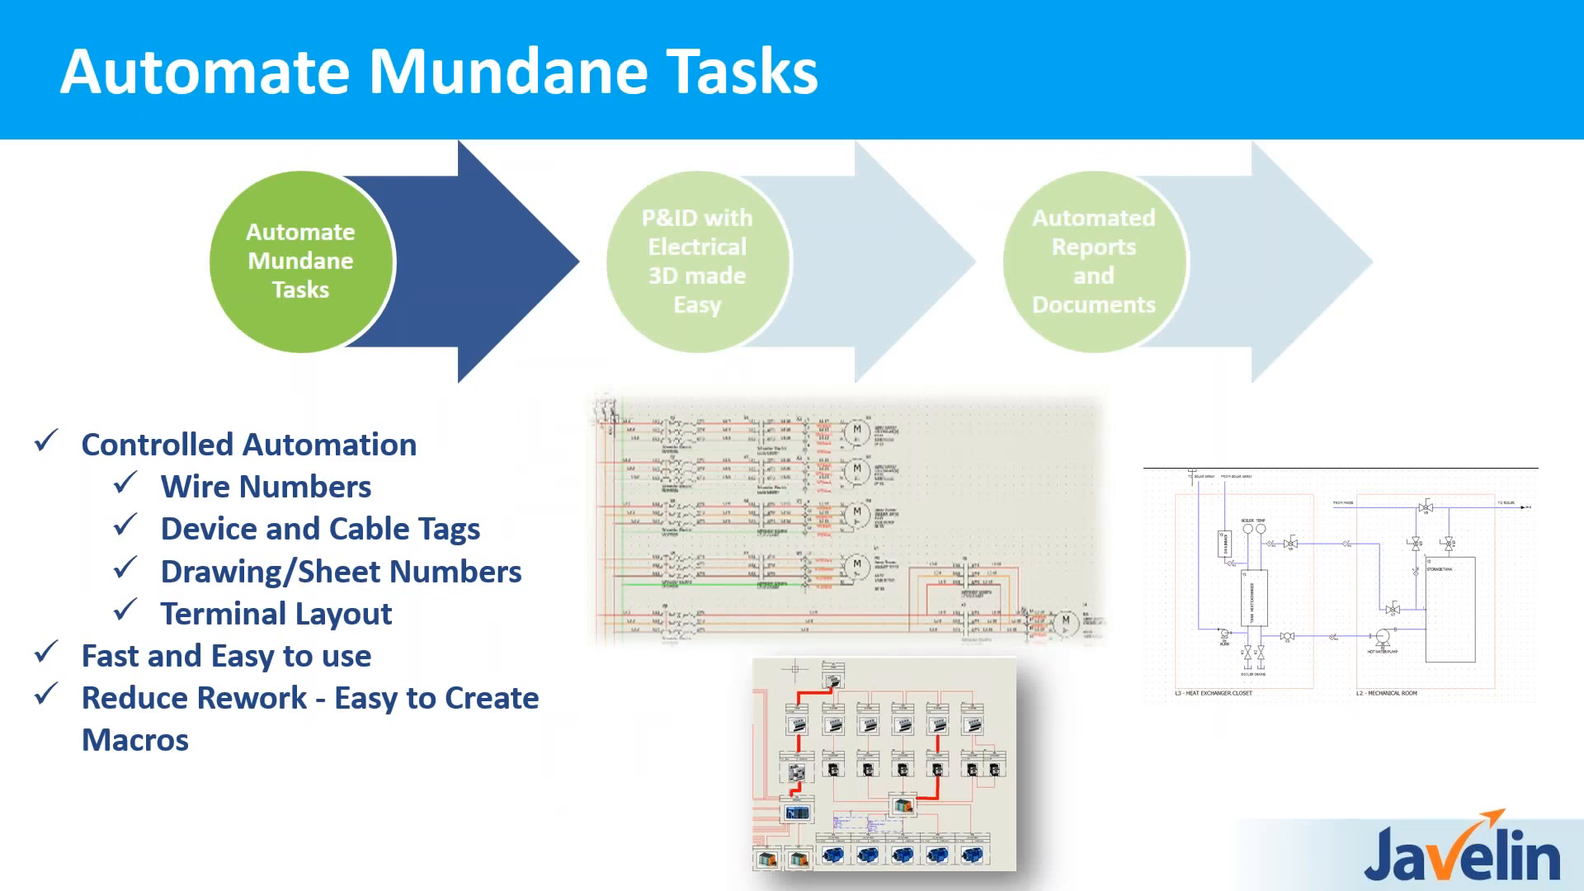
pyautogui.press('Right')
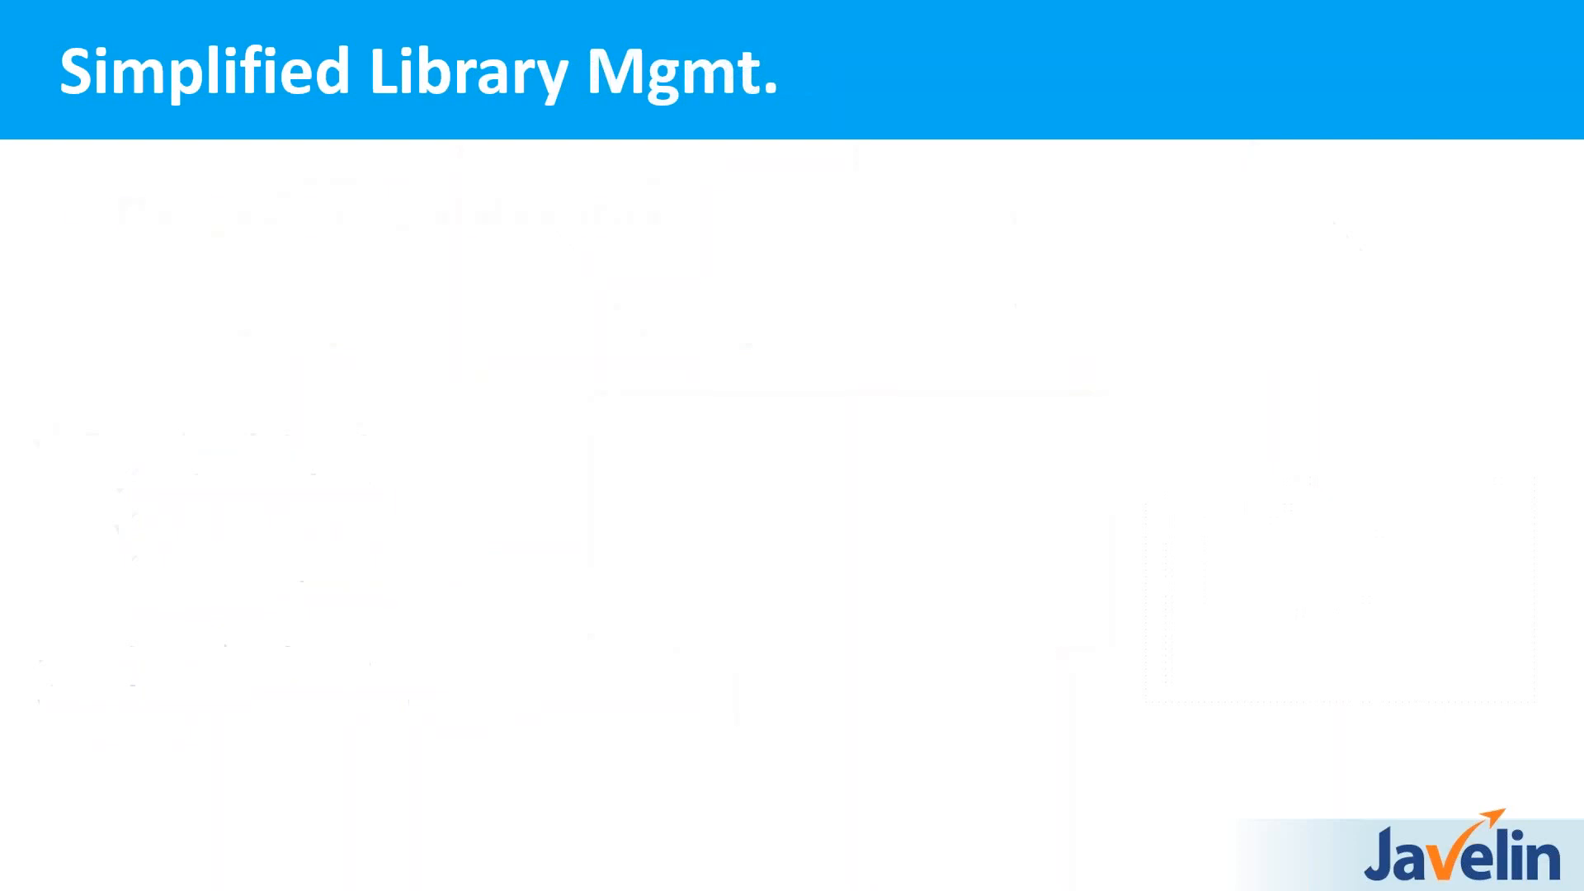